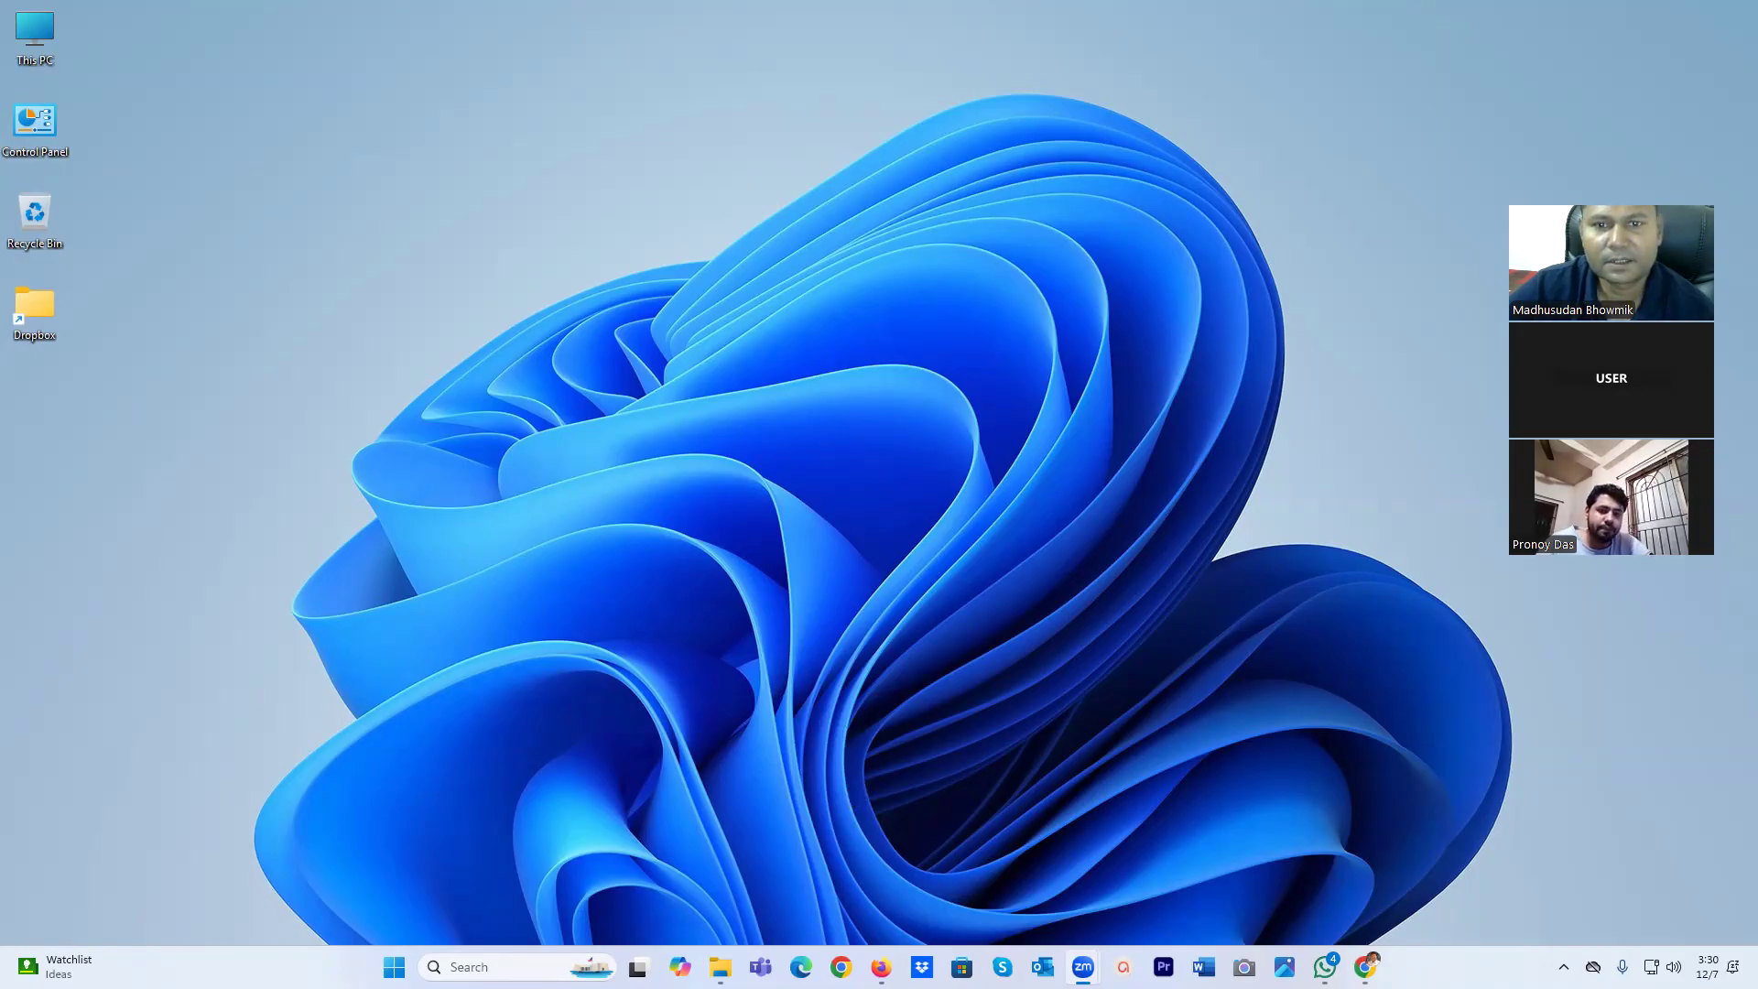
Switch to the browser and open the Fiverr seller dashboard from the new portfolio project form.
{"action": "key", "text": "alt+Tab"}
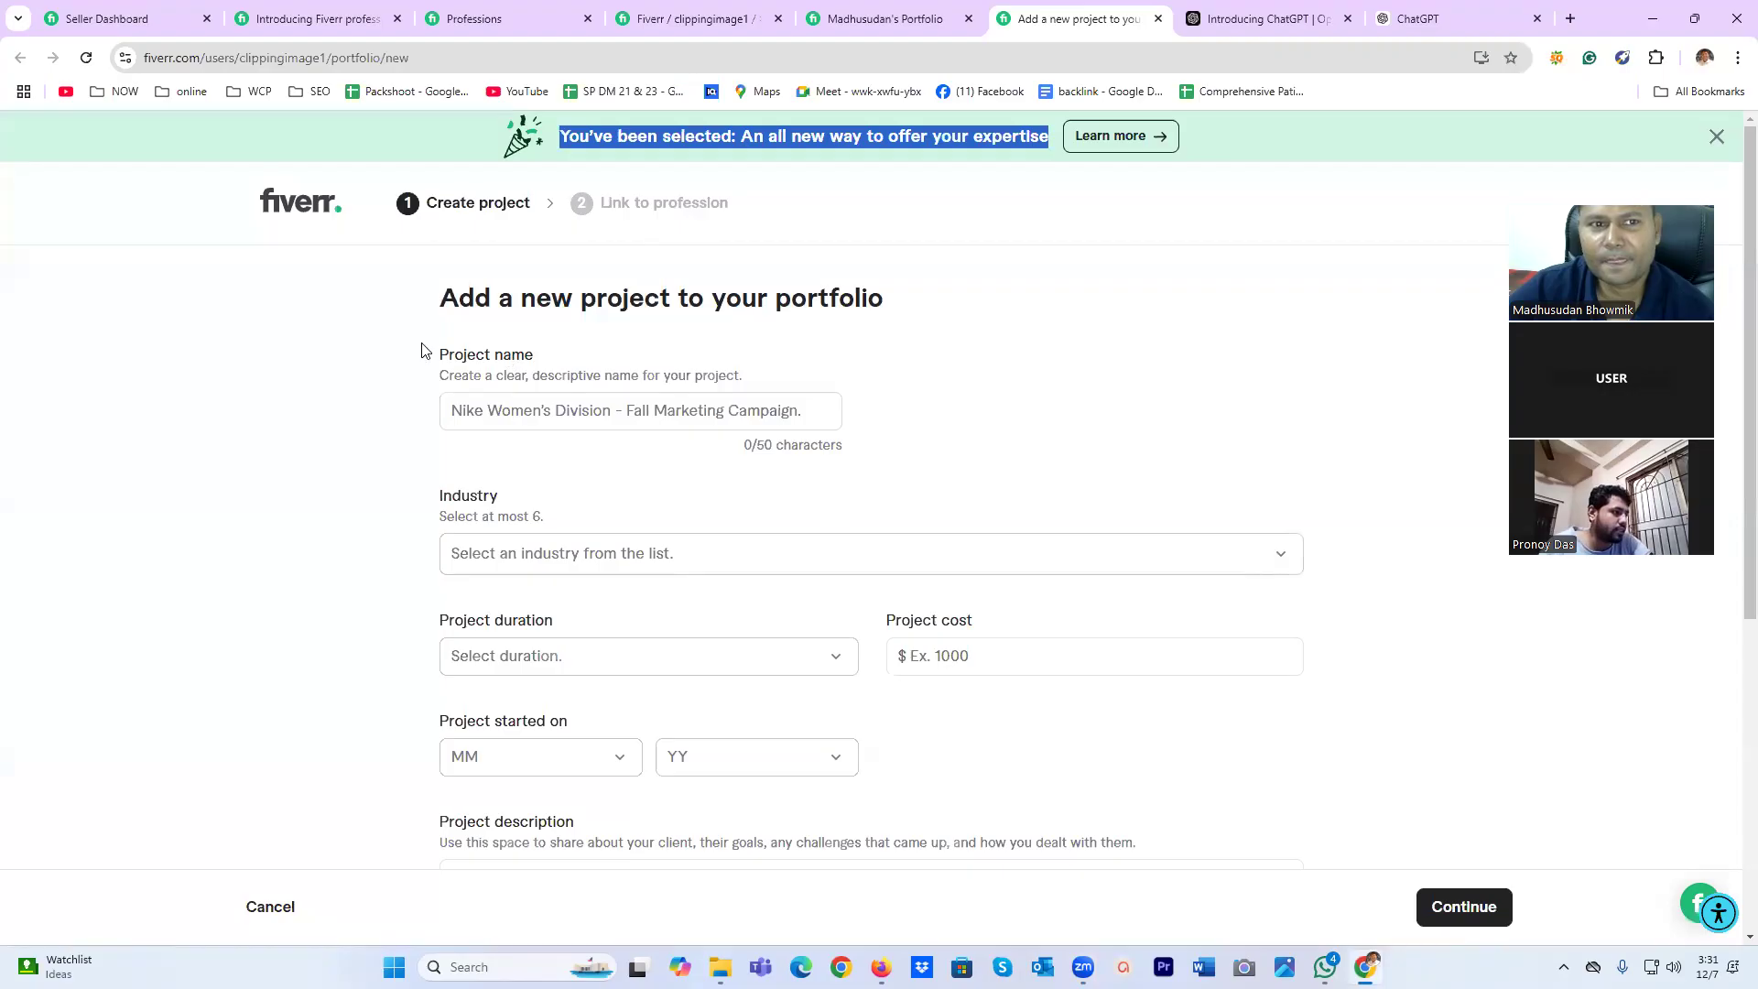
{"action": "left_click", "coordinate": [292, 209]}
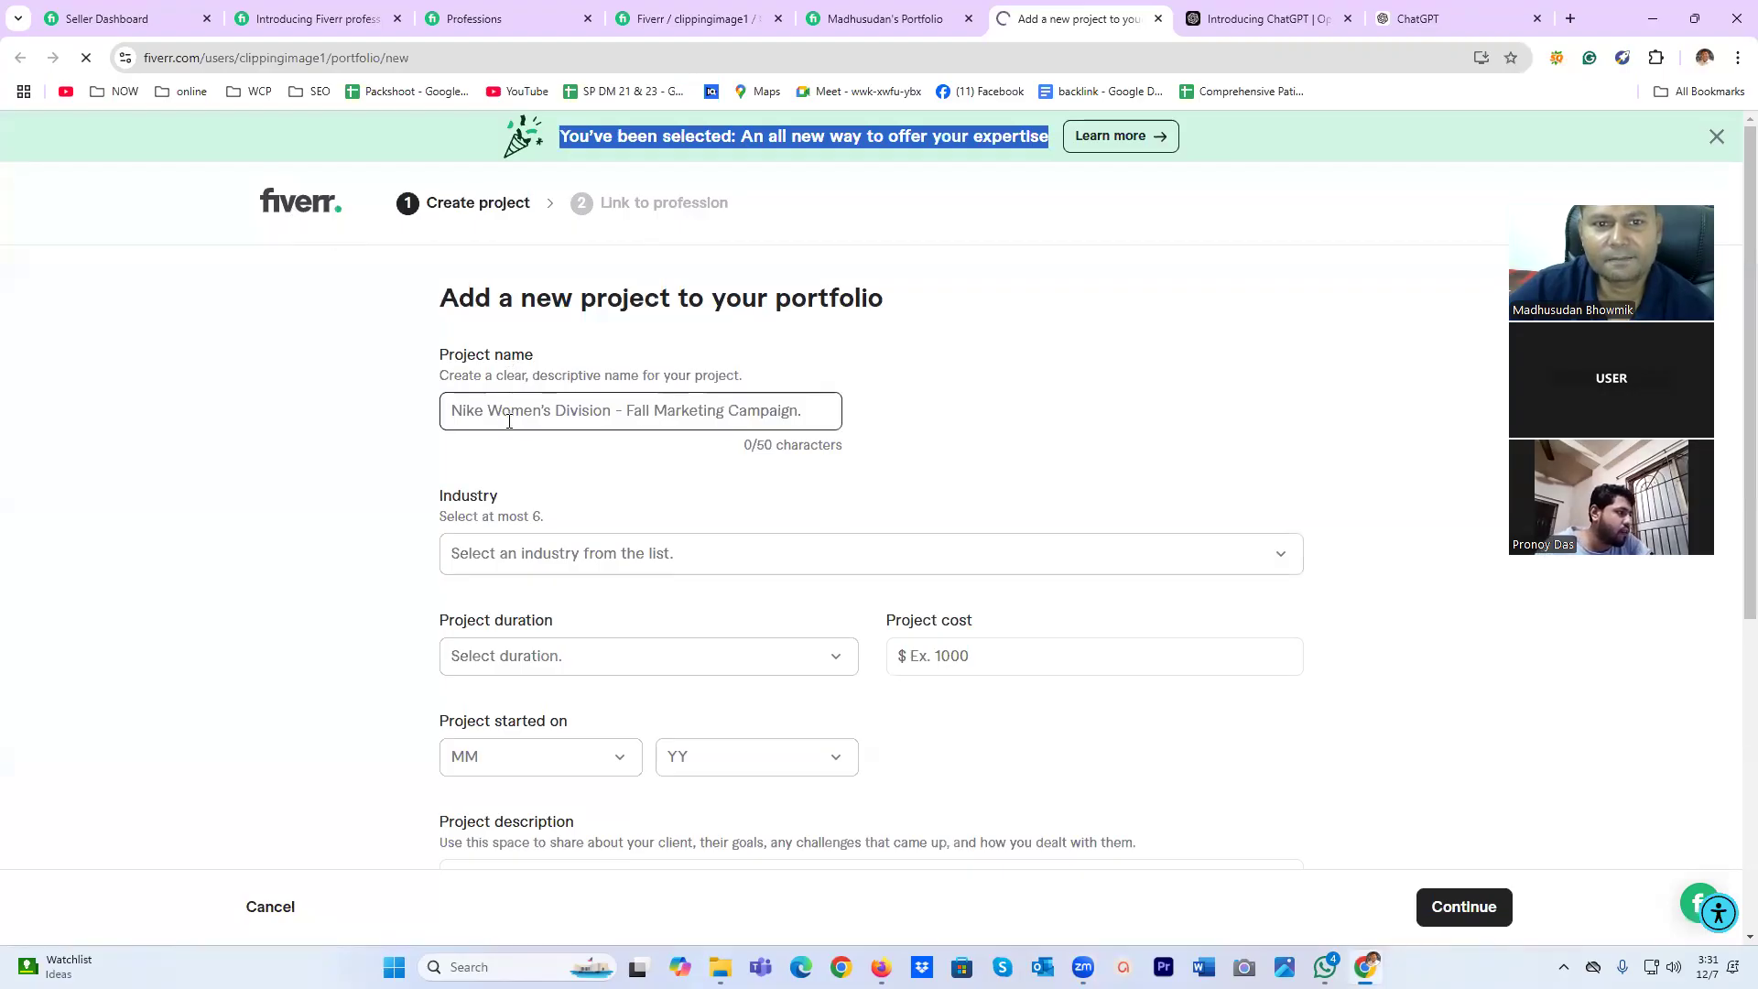
{"action": "scroll", "coordinate": [870, 524], "scroll_direction": "down", "scroll_amount": 3}
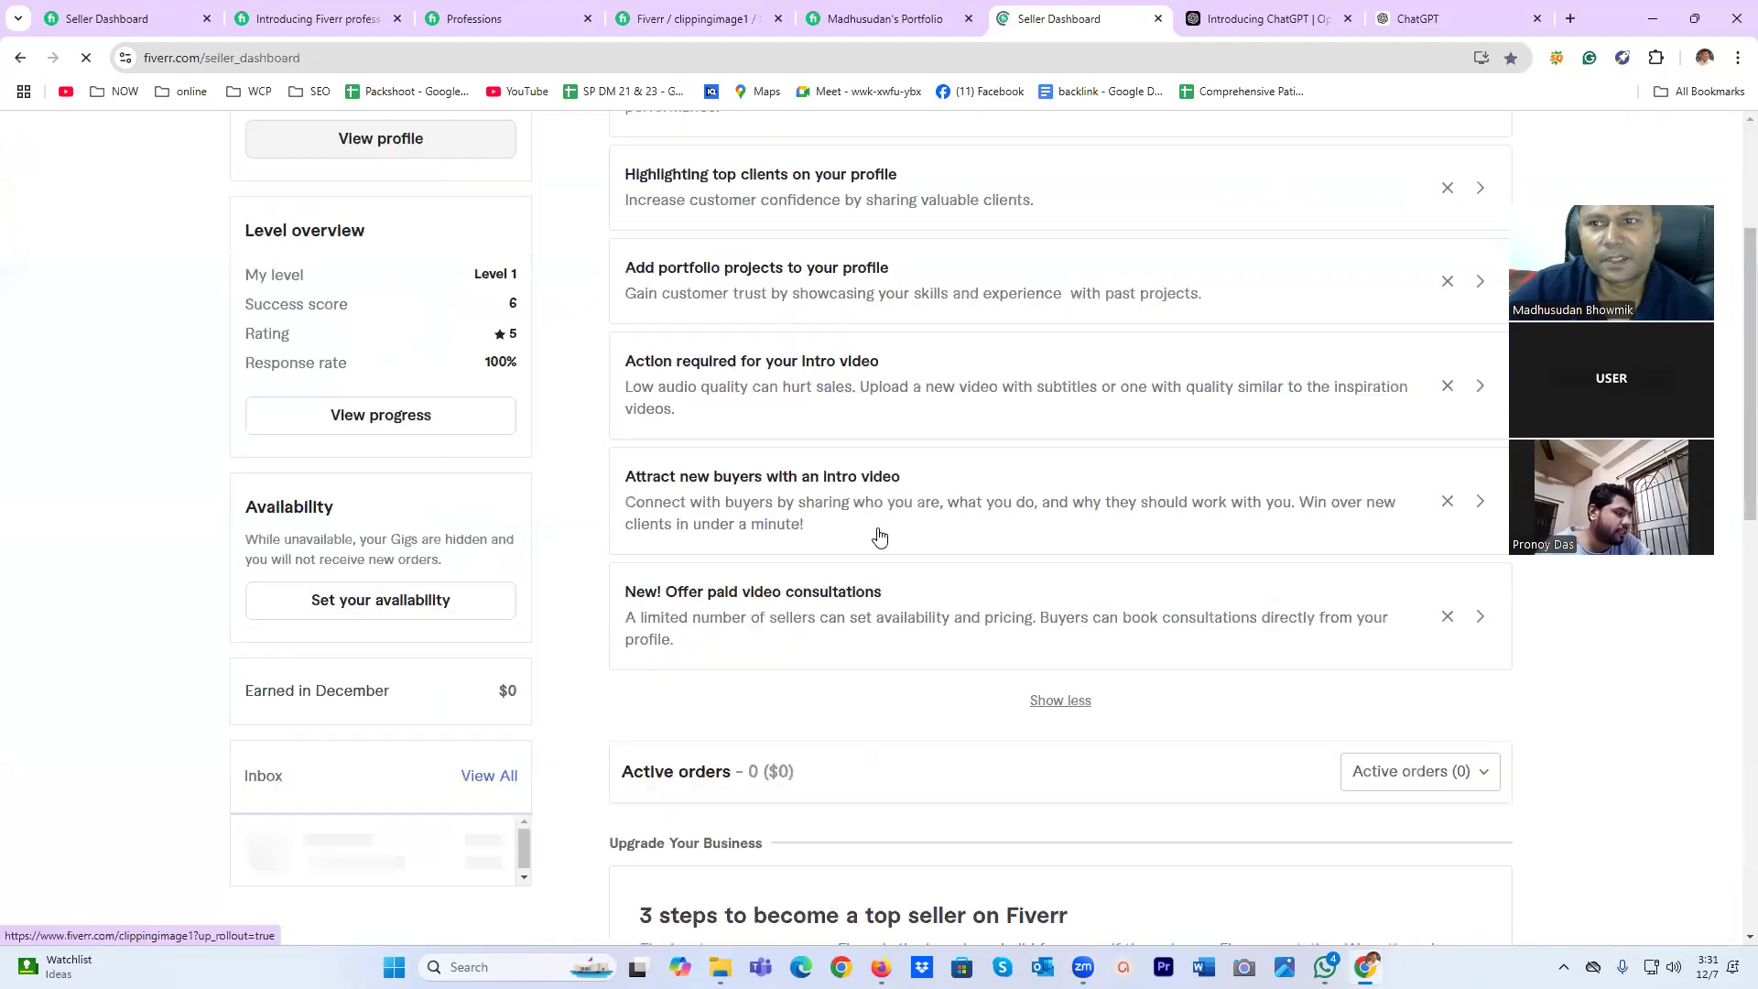
{"action": "scroll", "coordinate": [863, 524], "scroll_direction": "up", "scroll_amount": 3}
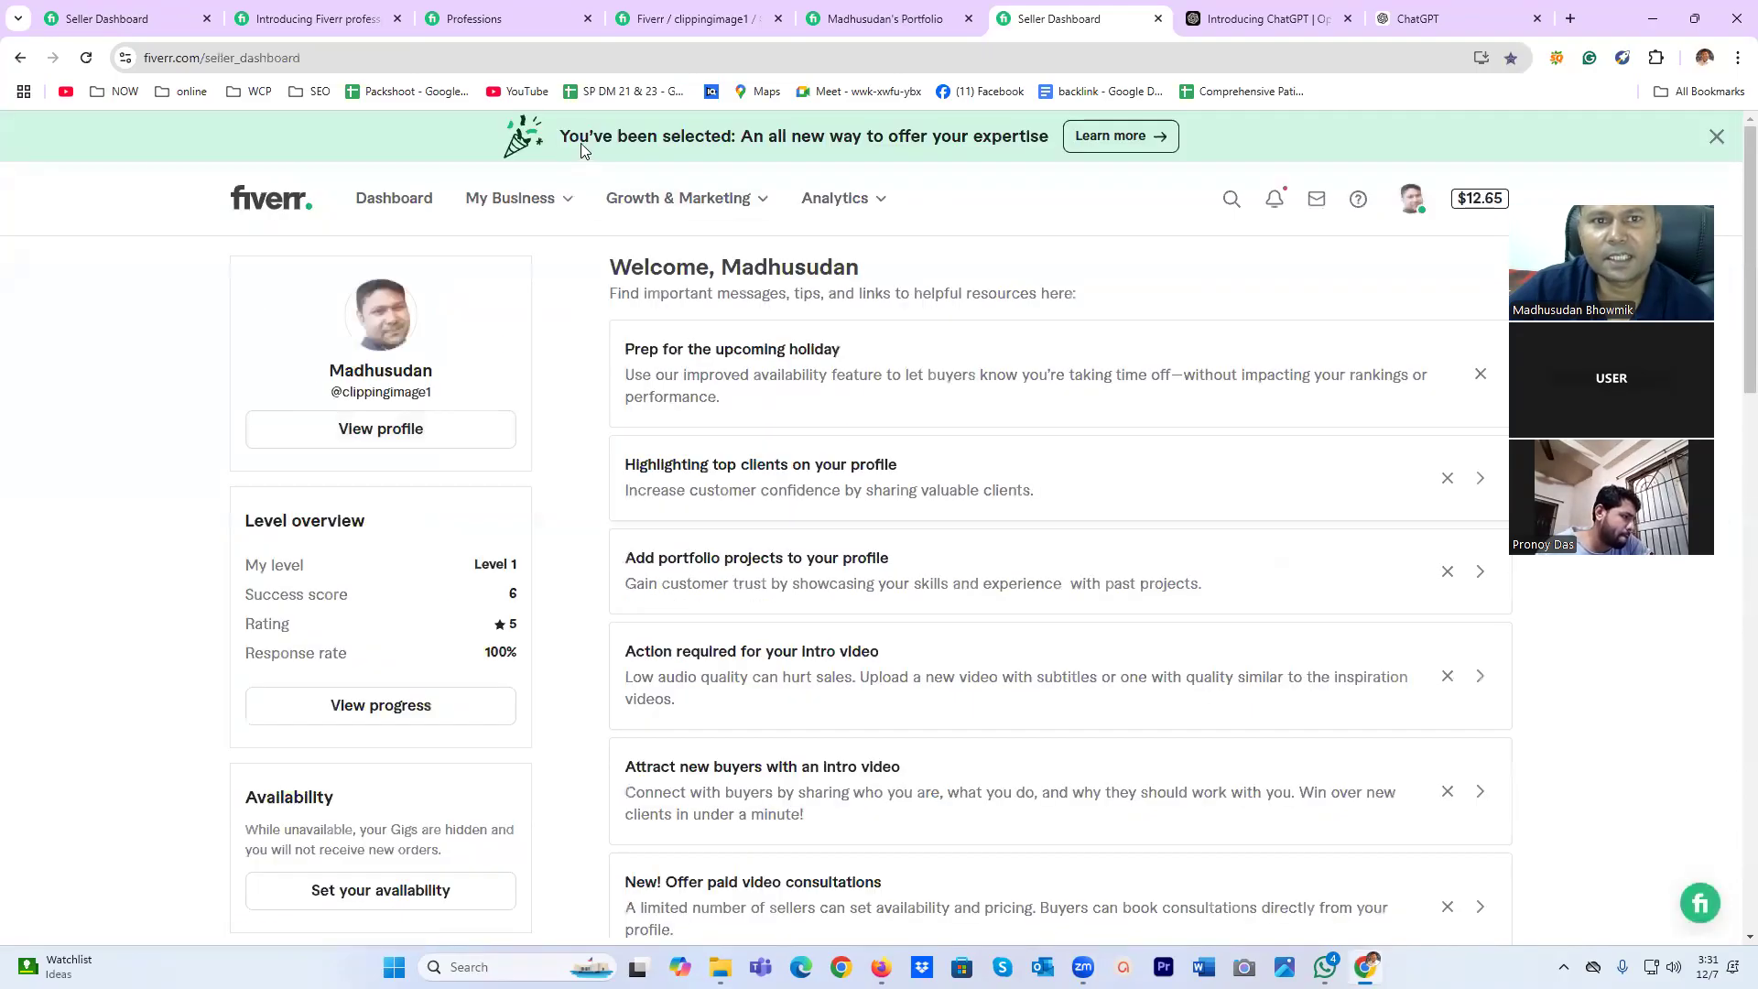
Highlight the banner announcement about a new way to offer your expertise, ending with the words "offer your expertise" selected.
{"action": "left_click_drag", "start_coordinate": [564, 135], "coordinate": [942, 161]}
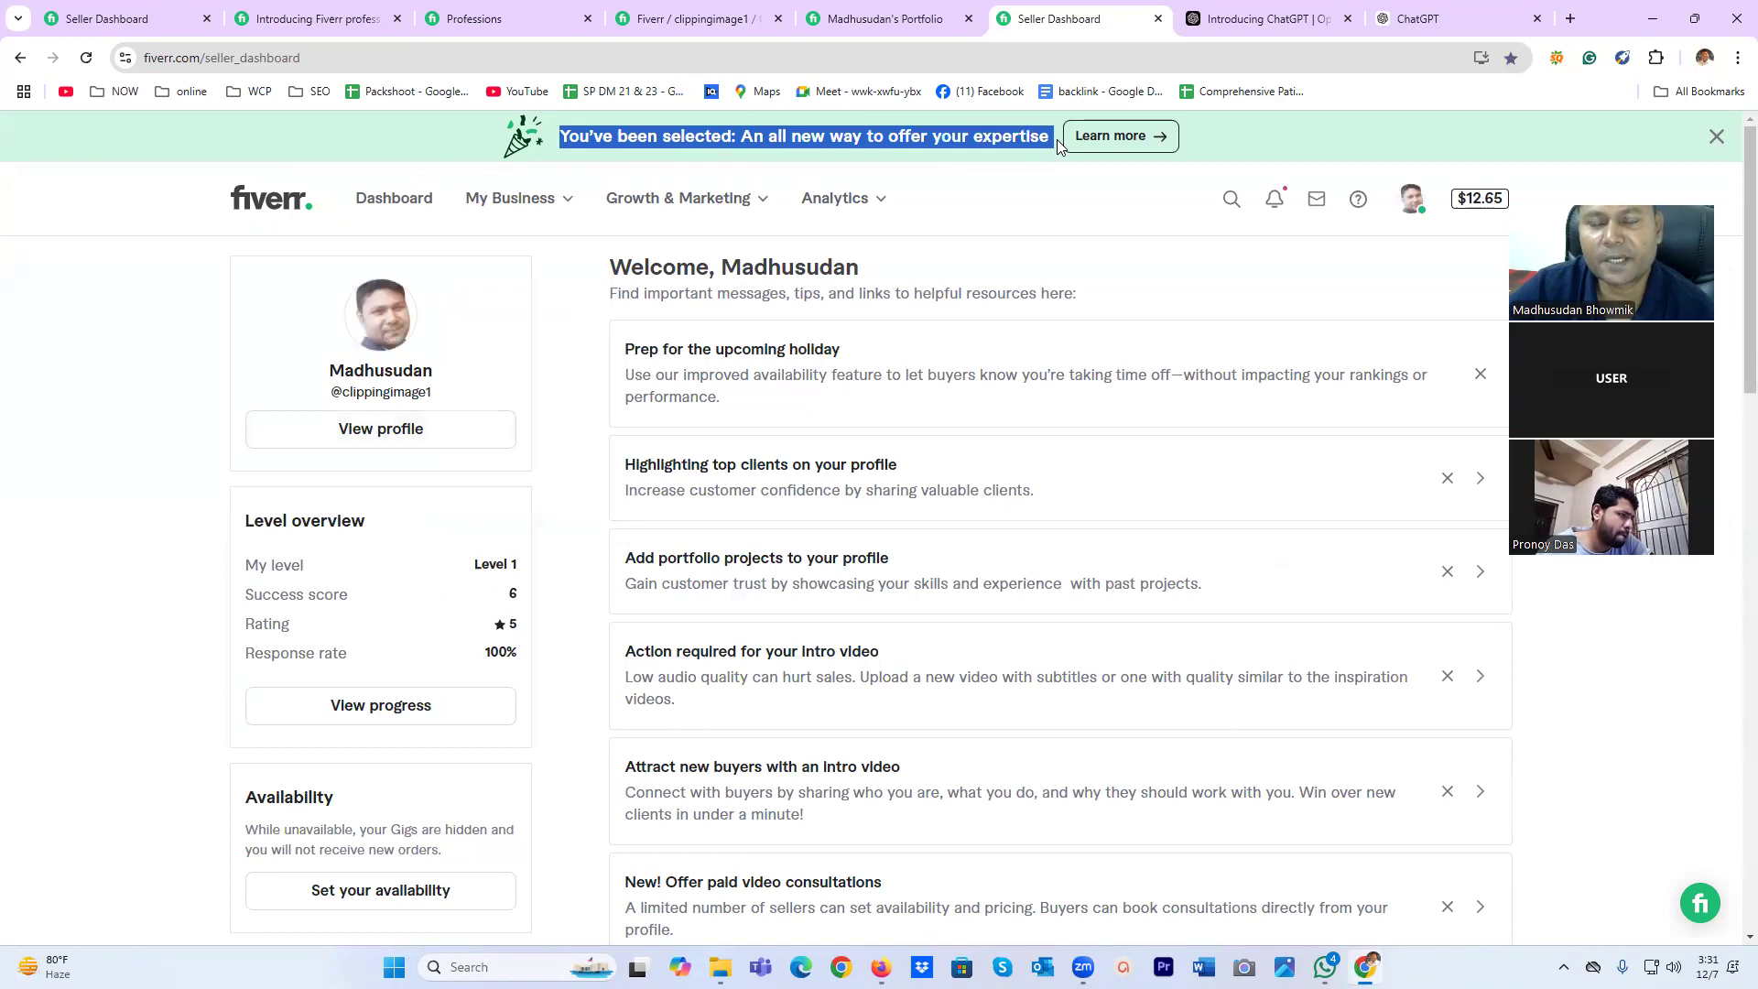
{"action": "left_click", "coordinate": [1030, 154]}
{"action": "left_click_drag", "start_coordinate": [1049, 140], "coordinate": [888, 144]}
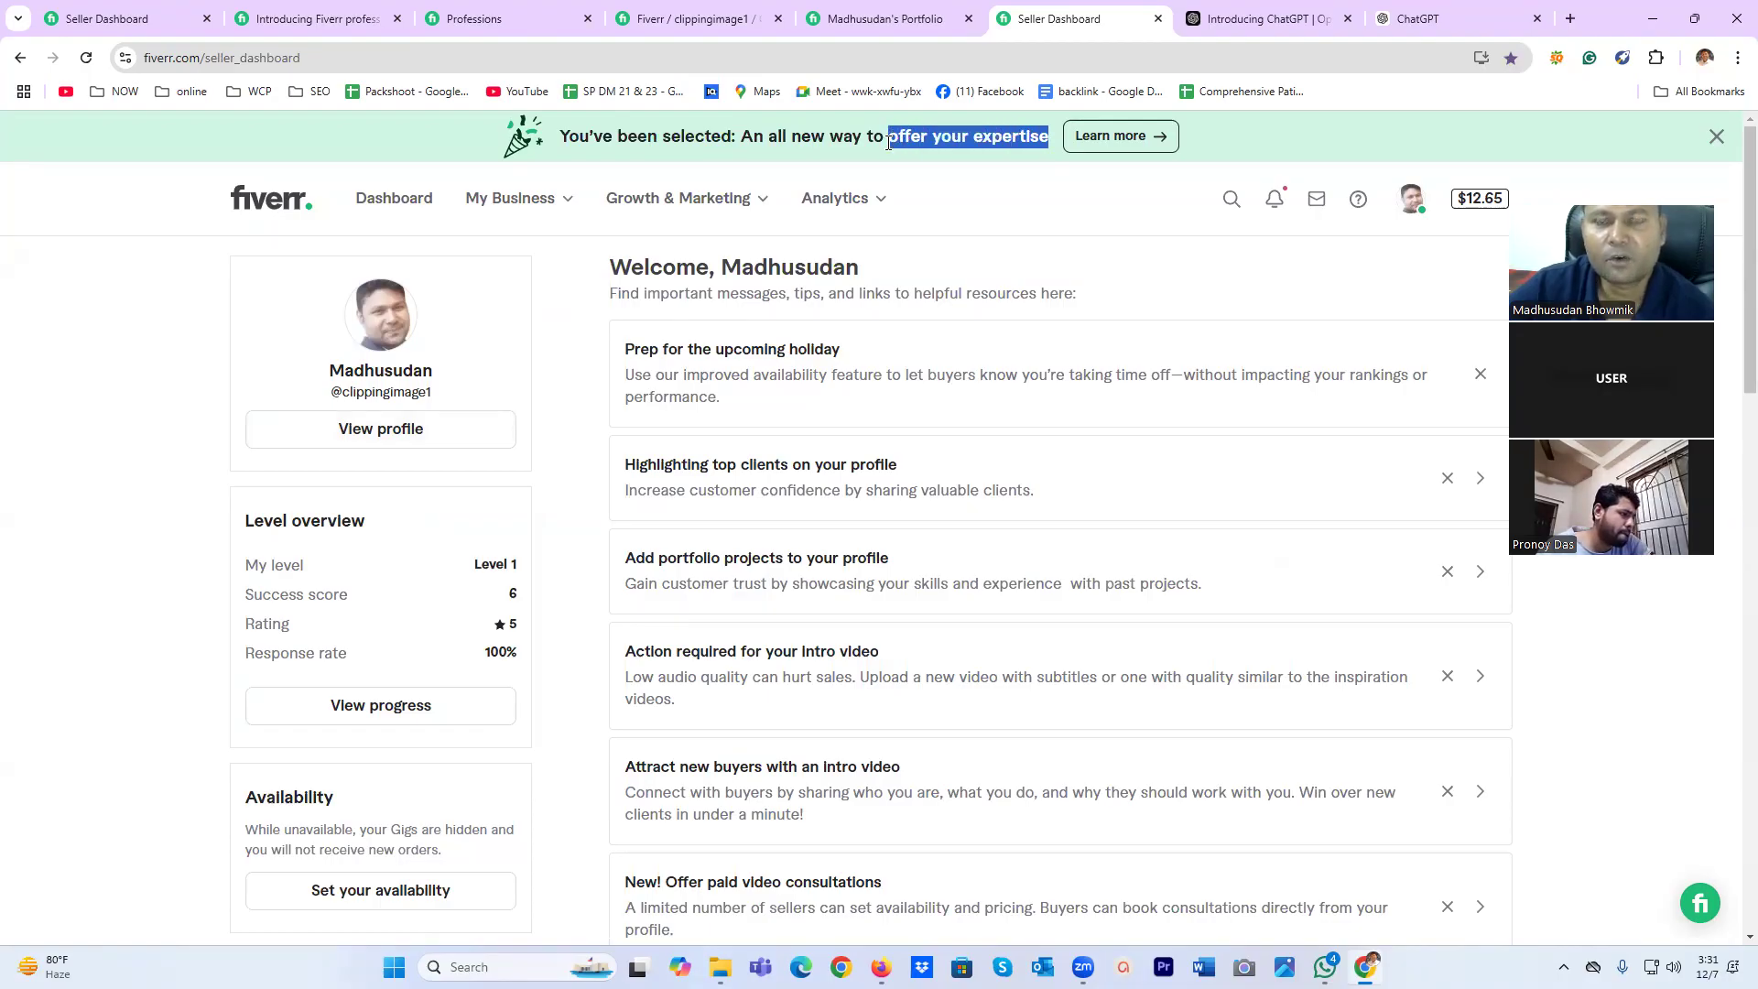
{"action": "left_click", "coordinate": [886, 136]}
{"action": "left_click_drag", "start_coordinate": [886, 136], "coordinate": [1049, 138]}
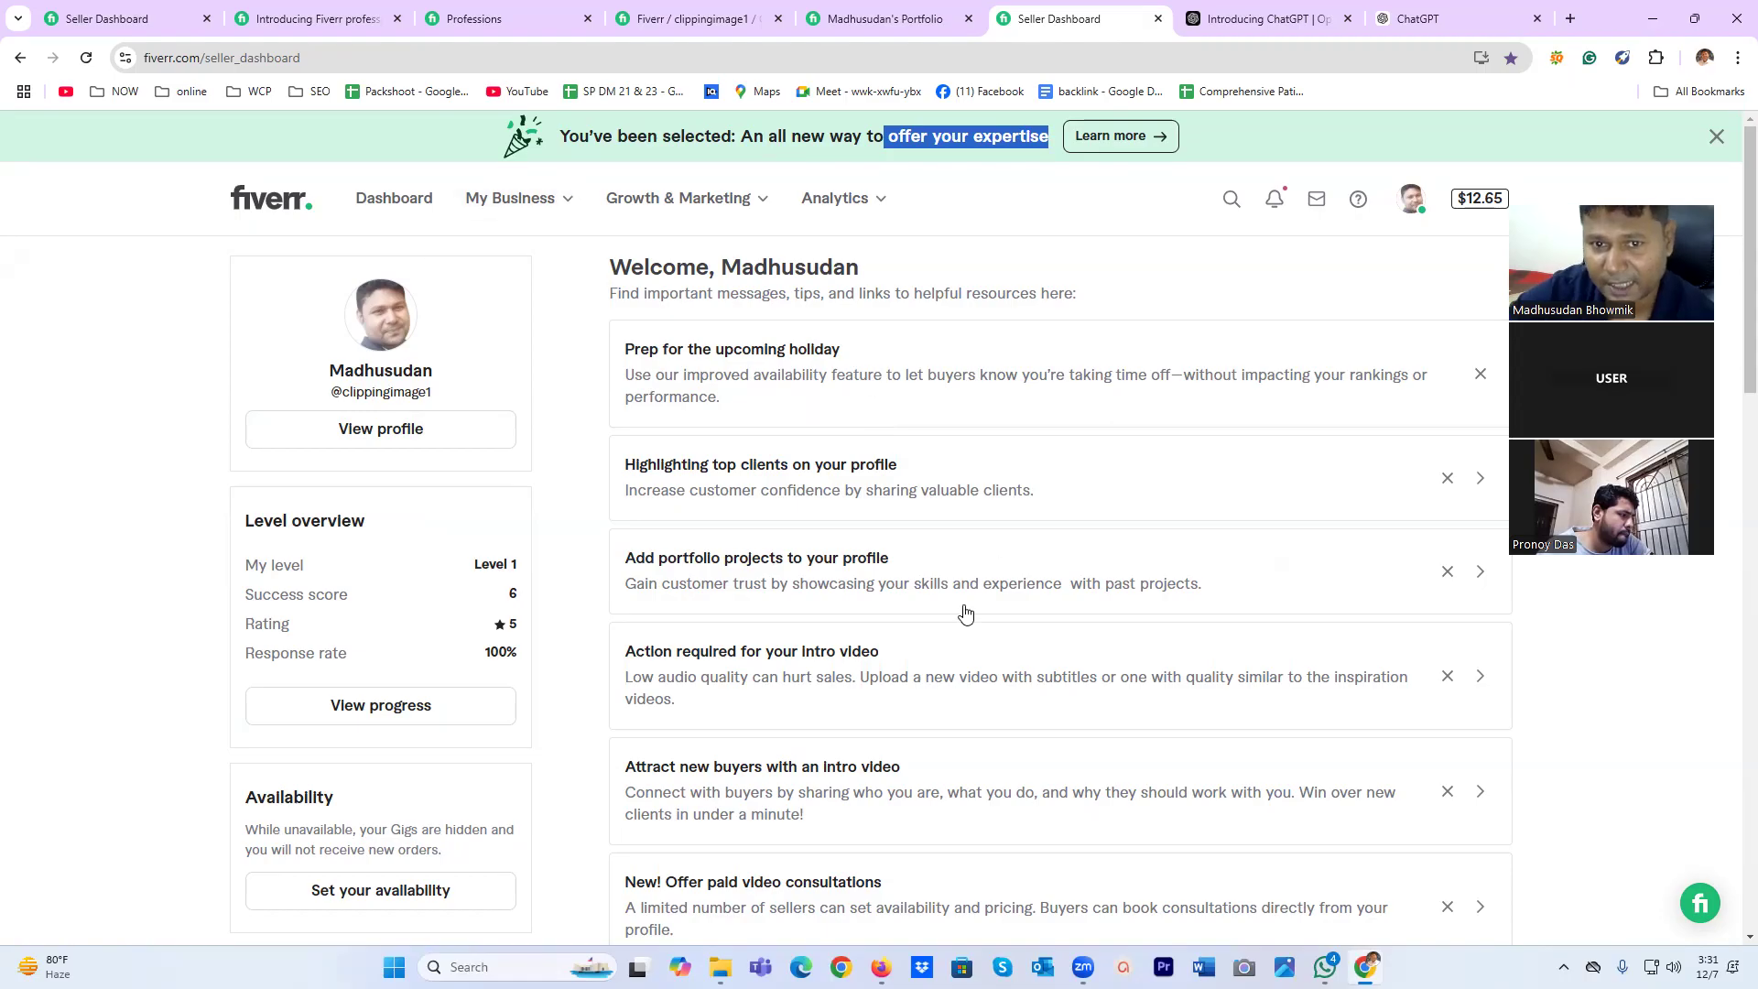
Open the banner's page about freelancer professions and look through its benefits before going on to the Professions list.
{"action": "left_click", "coordinate": [1132, 135]}
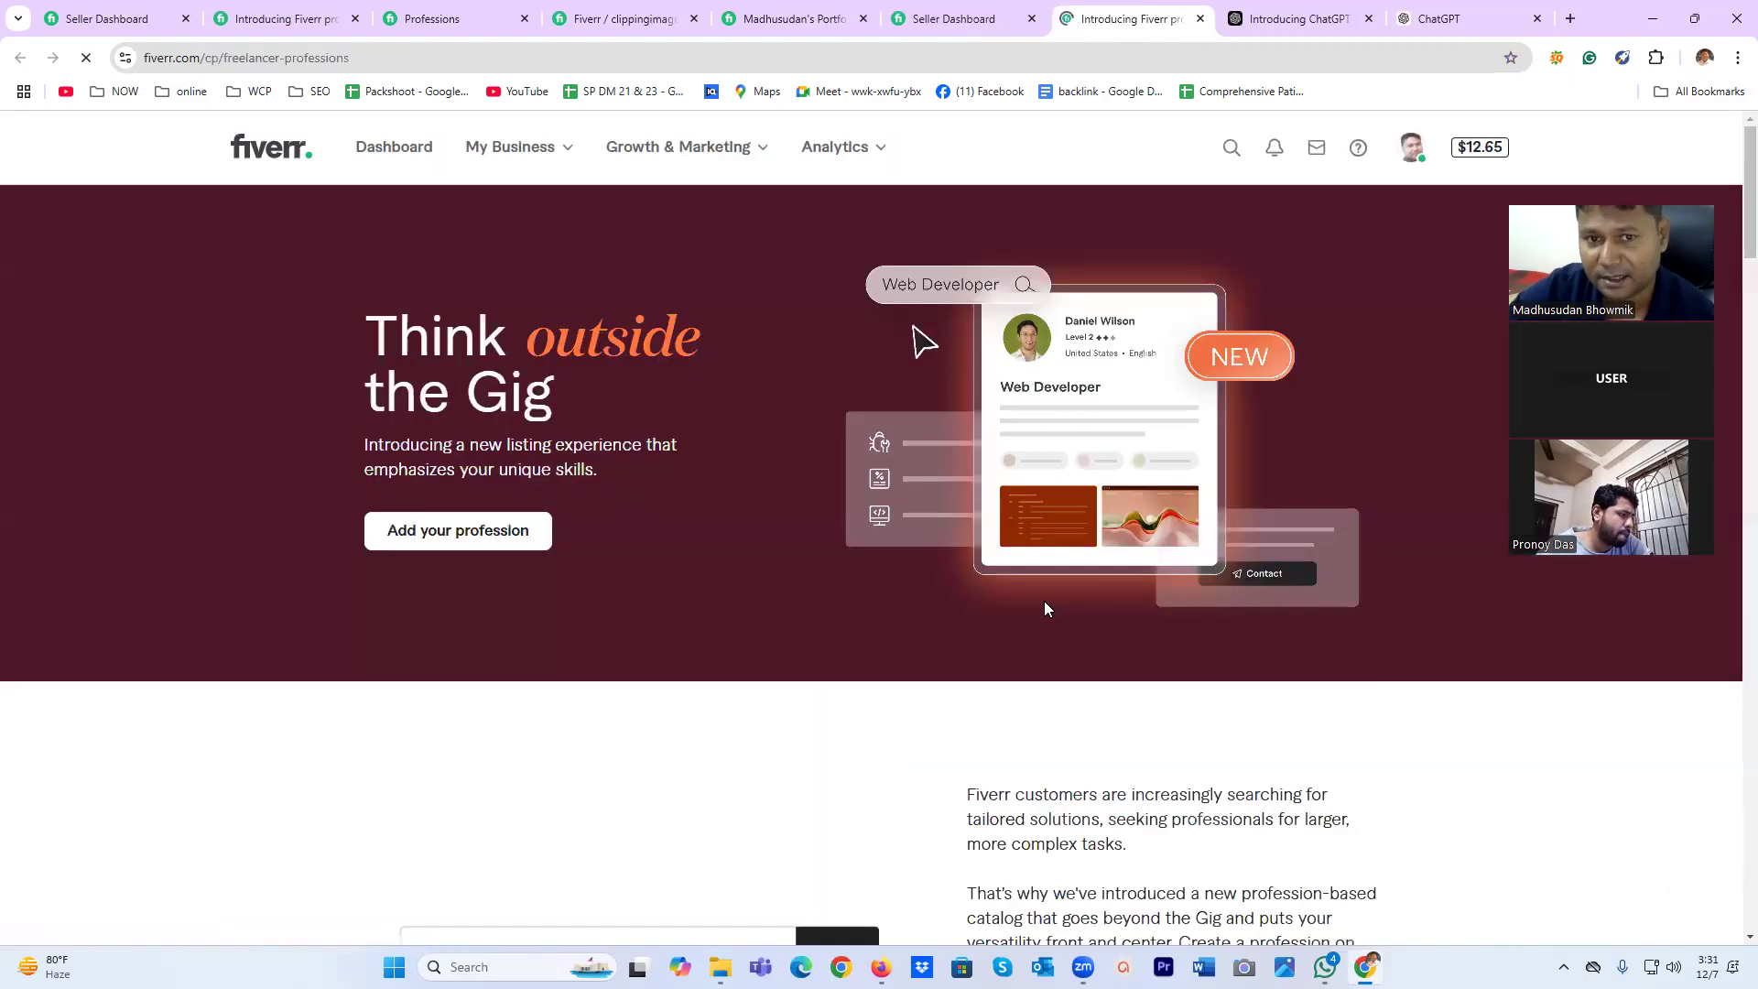
{"action": "scroll", "coordinate": [1135, 719], "scroll_direction": "down", "scroll_amount": 15}
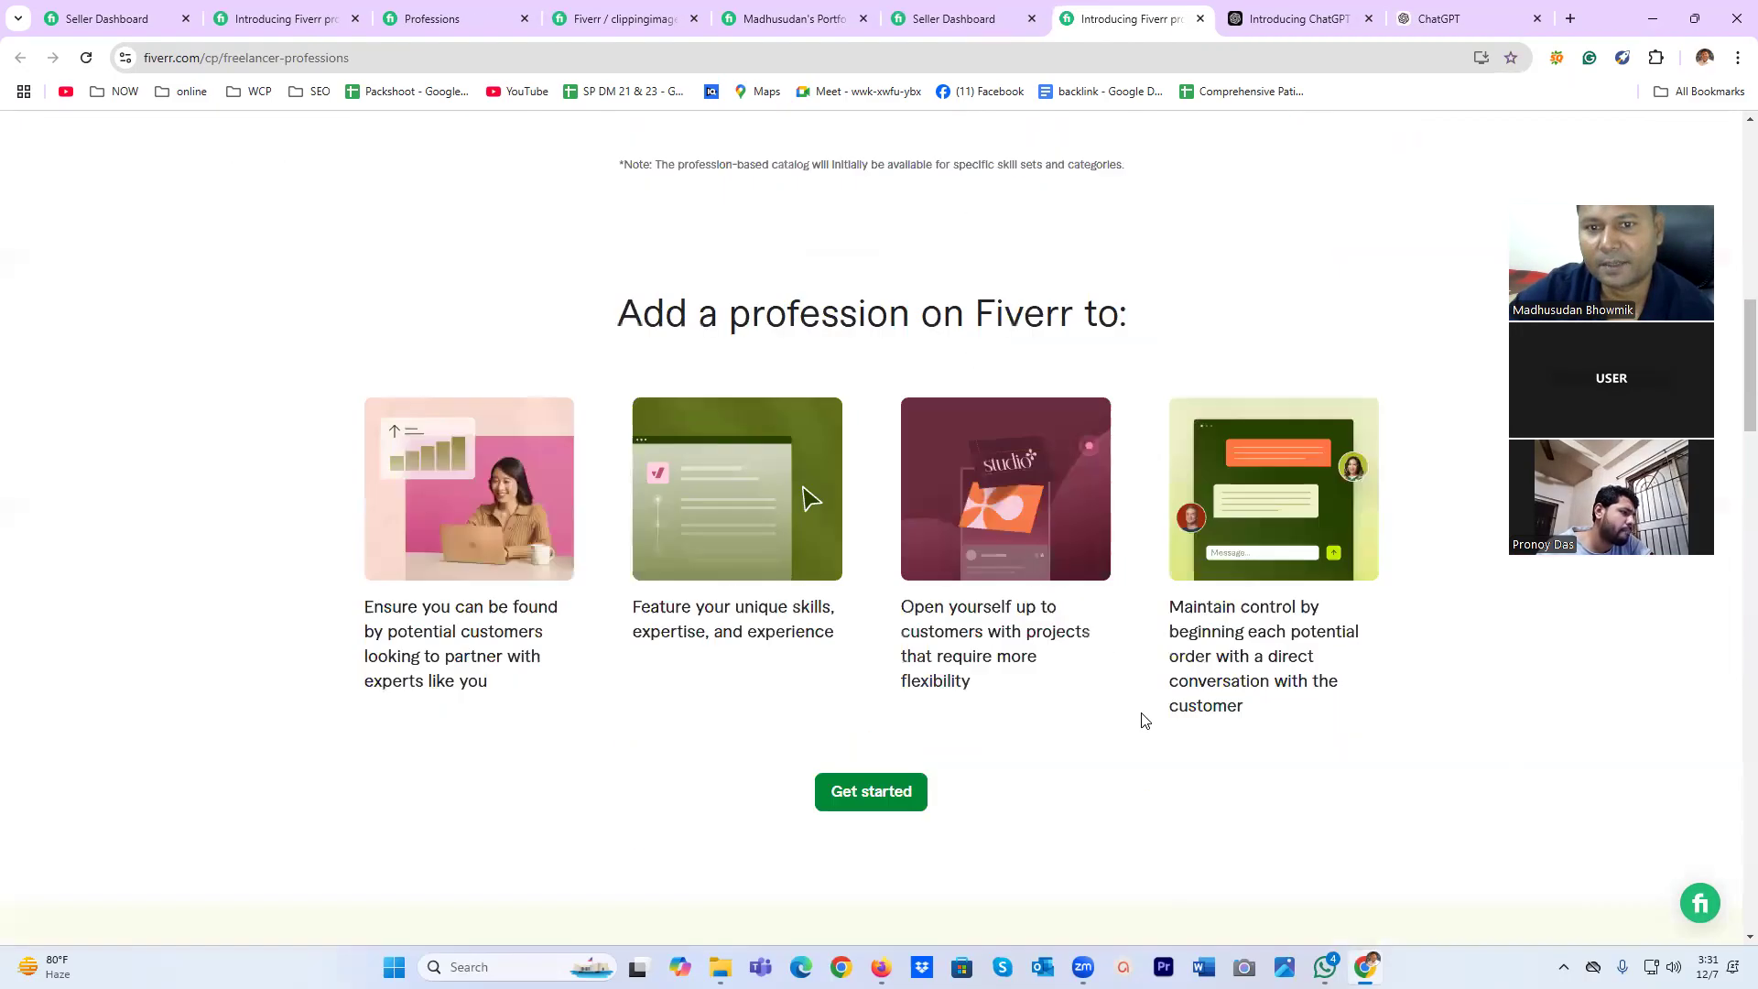
{"action": "scroll", "coordinate": [839, 480], "scroll_direction": "up", "scroll_amount": 15}
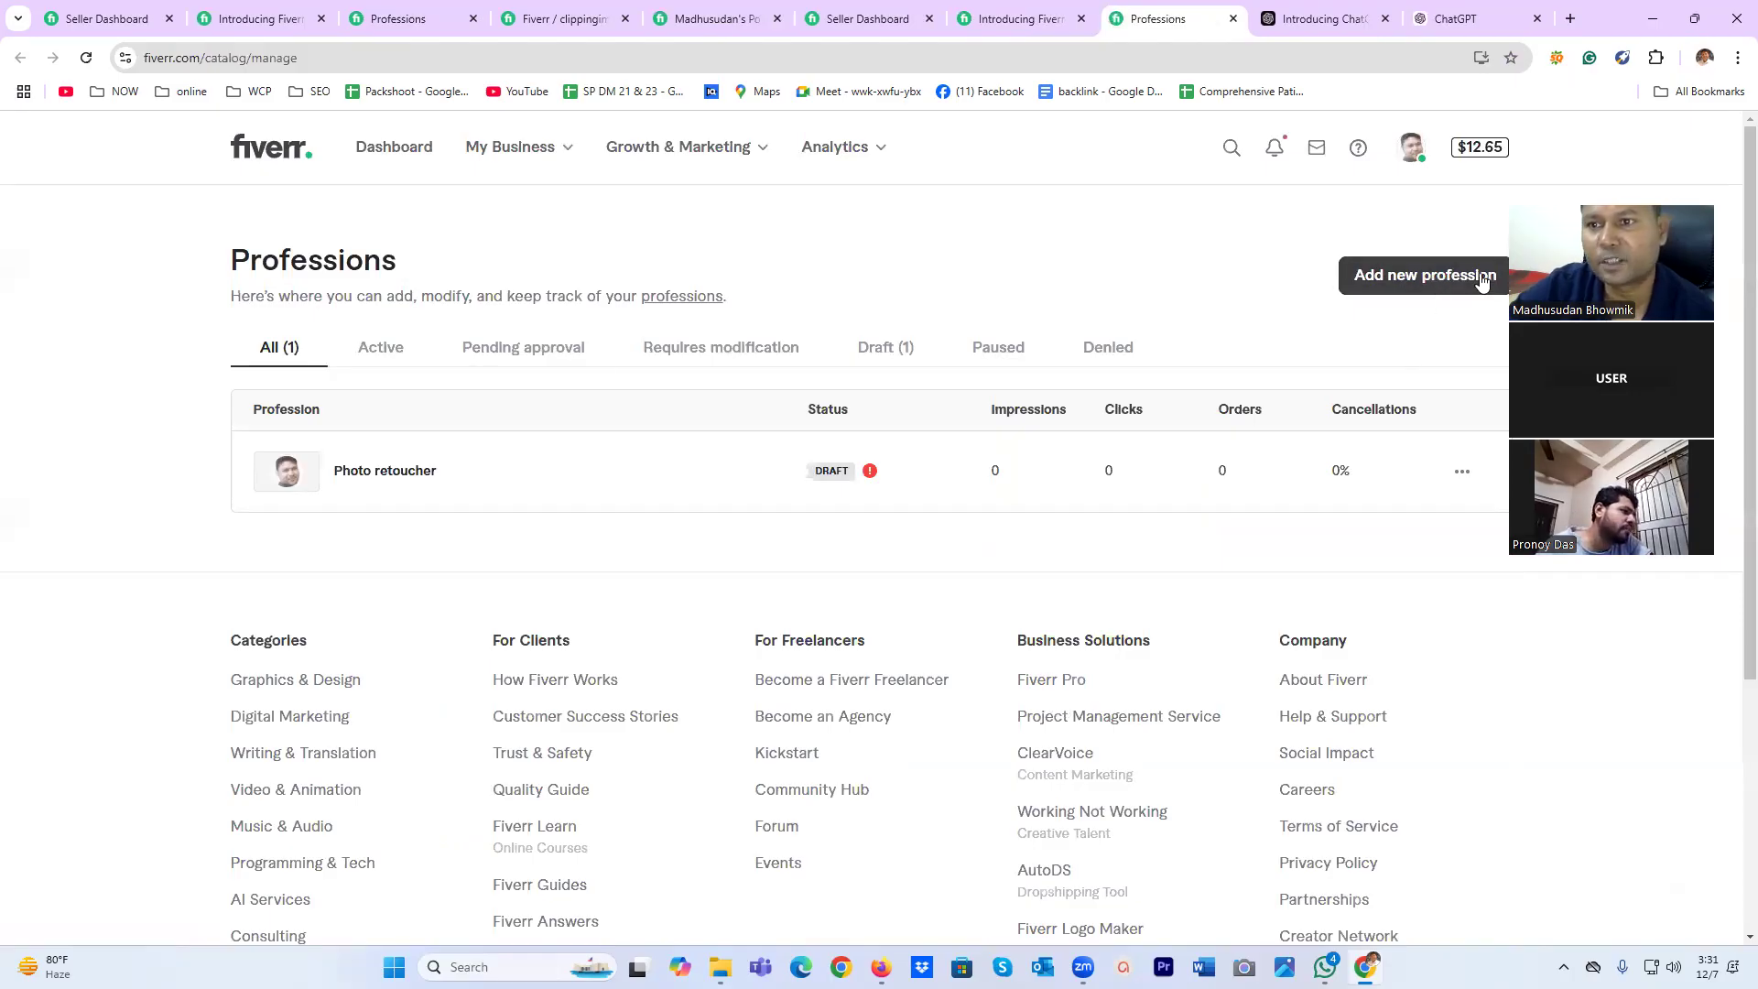
Open a new profession form, return to the Professions list and check the warning on the Photo retoucher draft.
{"action": "left_click", "coordinate": [1439, 275]}
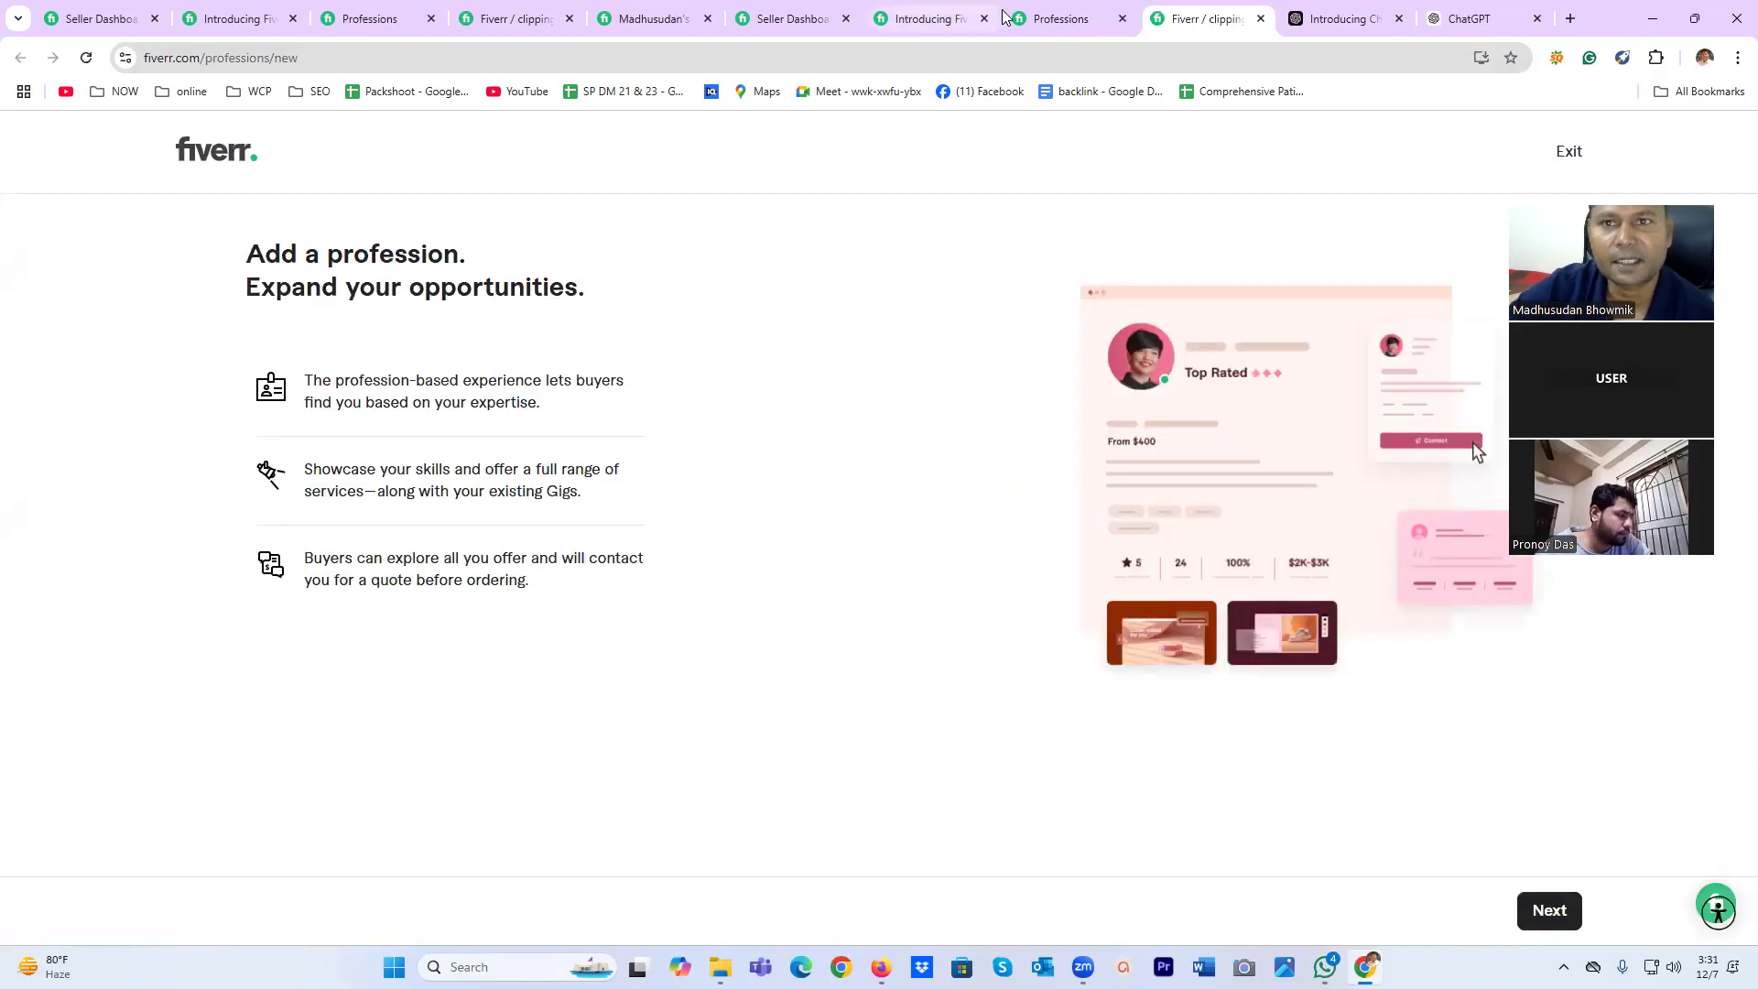
{"action": "left_click", "coordinate": [1063, 19]}
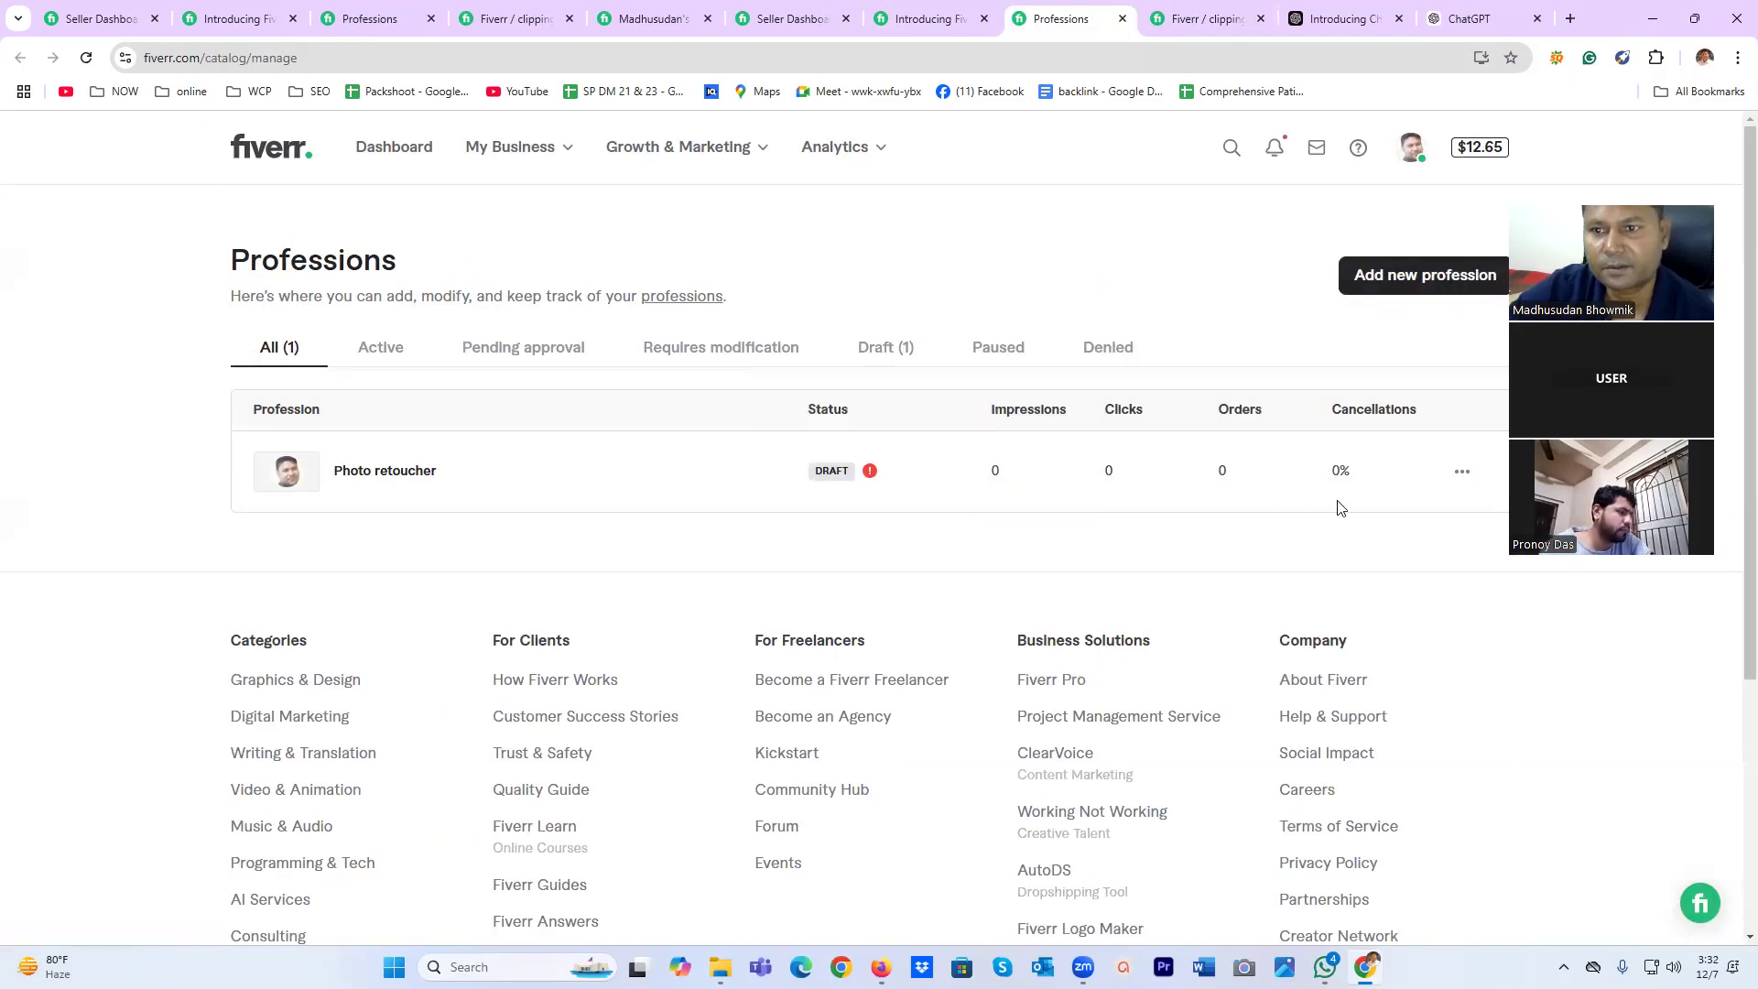
{"action": "mouse_move", "coordinate": [869, 475]}
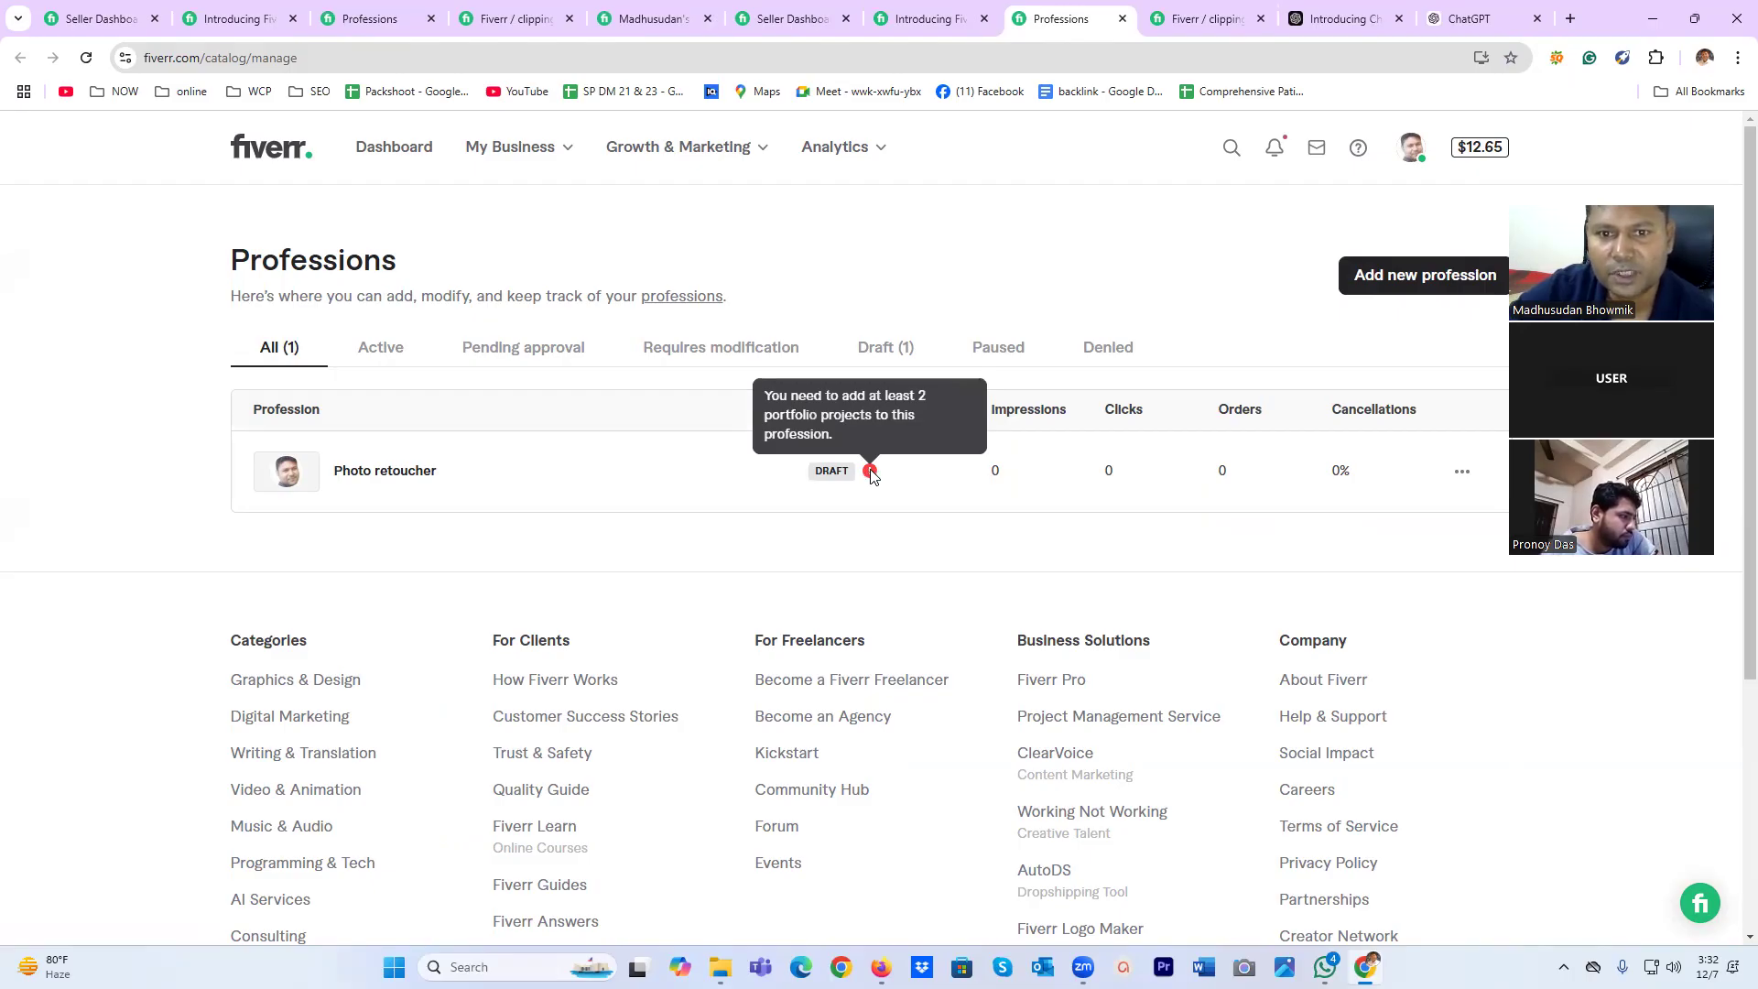
Start adding a new profession and choose Photo editor as the profession.
{"action": "left_click", "coordinate": [1418, 276]}
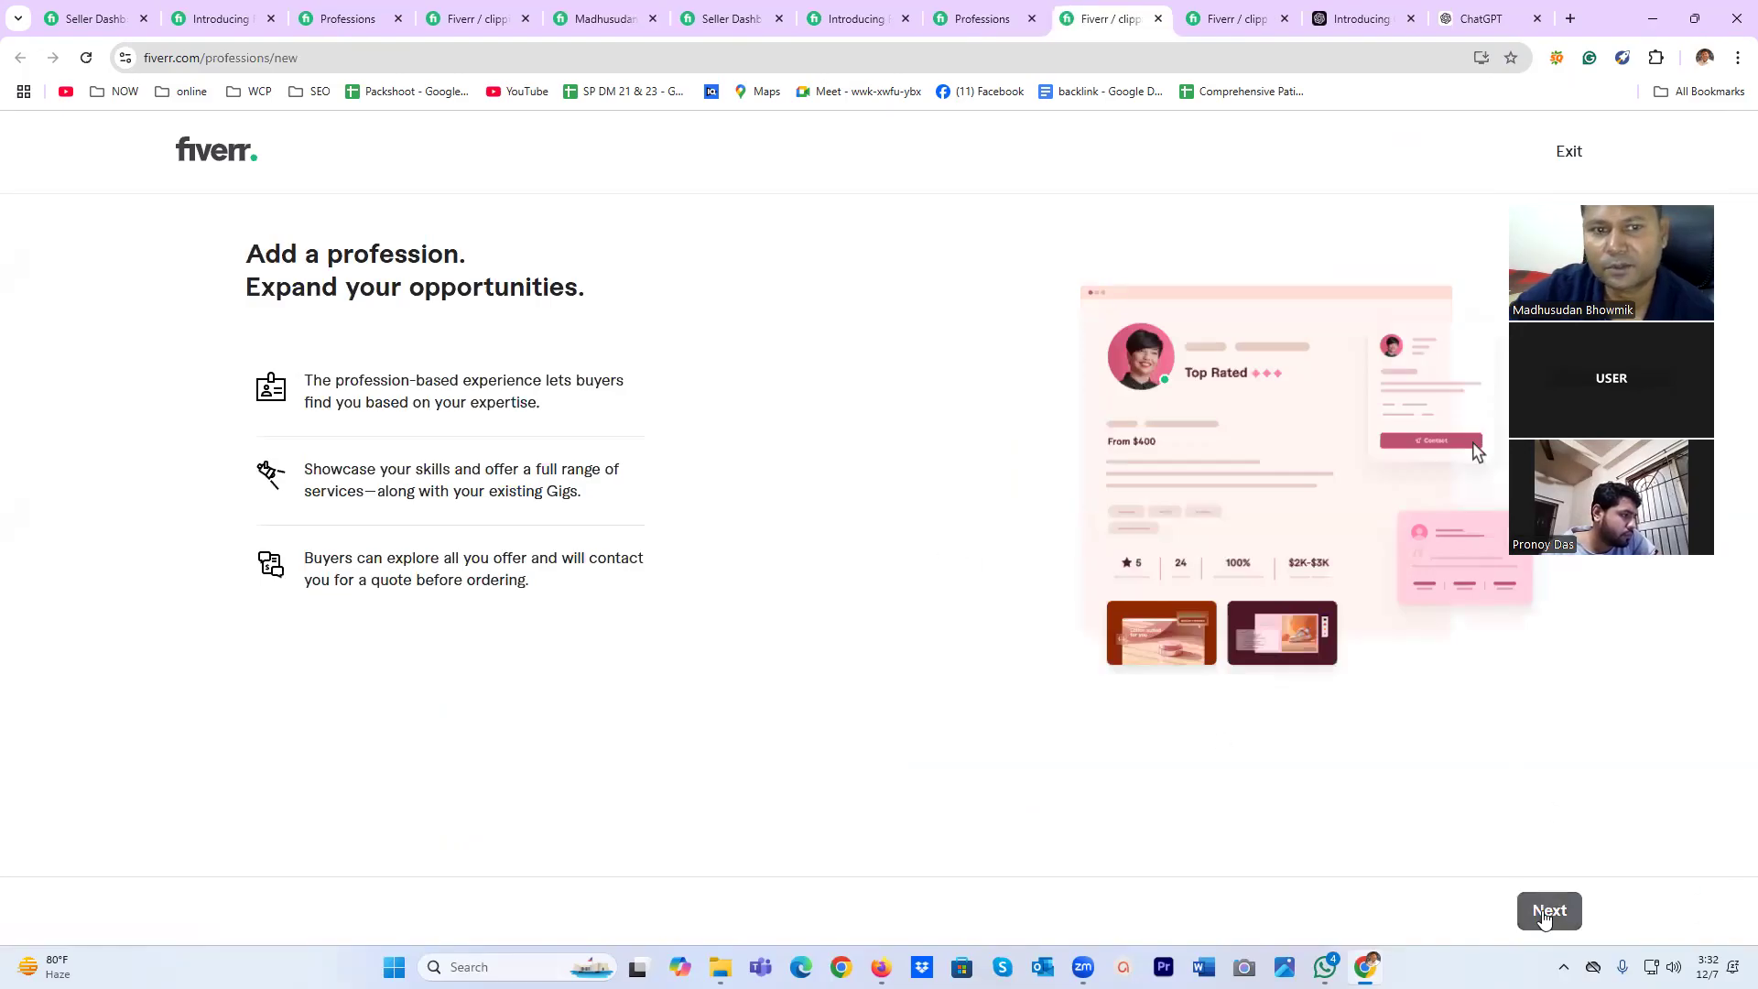
{"action": "left_click", "coordinate": [1547, 911]}
{"action": "left_click", "coordinate": [443, 350]}
{"action": "left_click", "coordinate": [259, 404]}
{"action": "left_click", "coordinate": [1549, 912]}
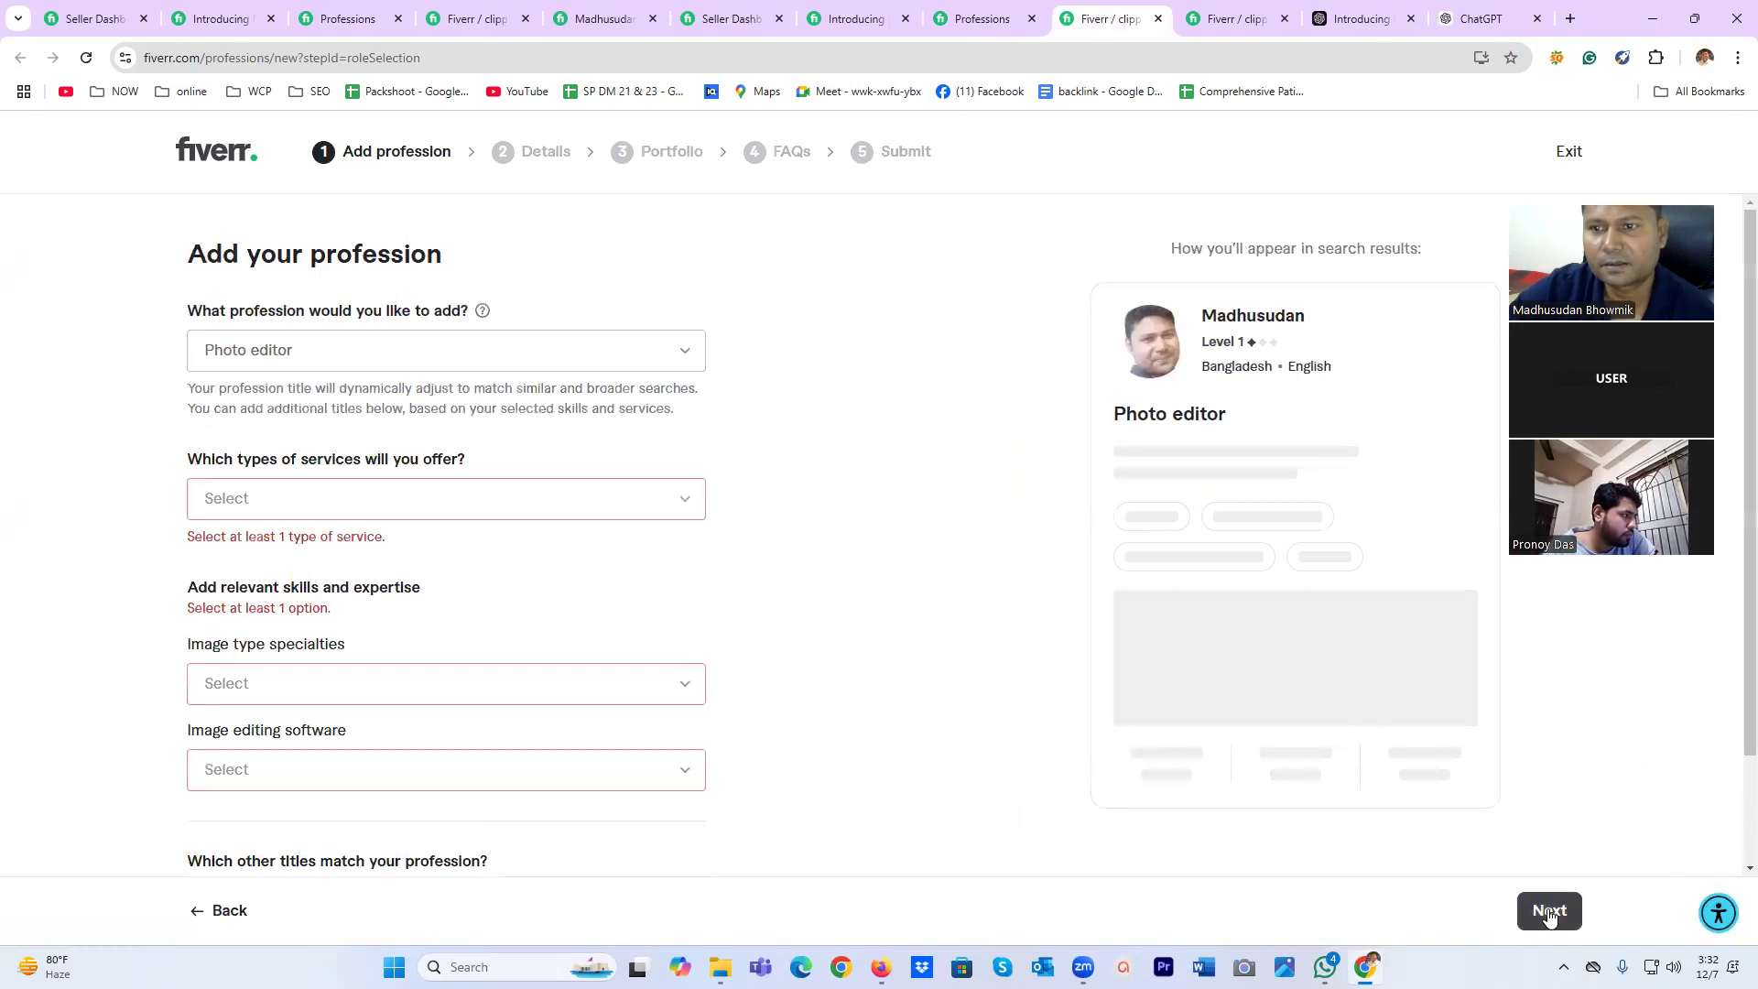
Set the offered service type to Product image editing and the image type specialty to Product.
{"action": "left_click", "coordinate": [286, 510]}
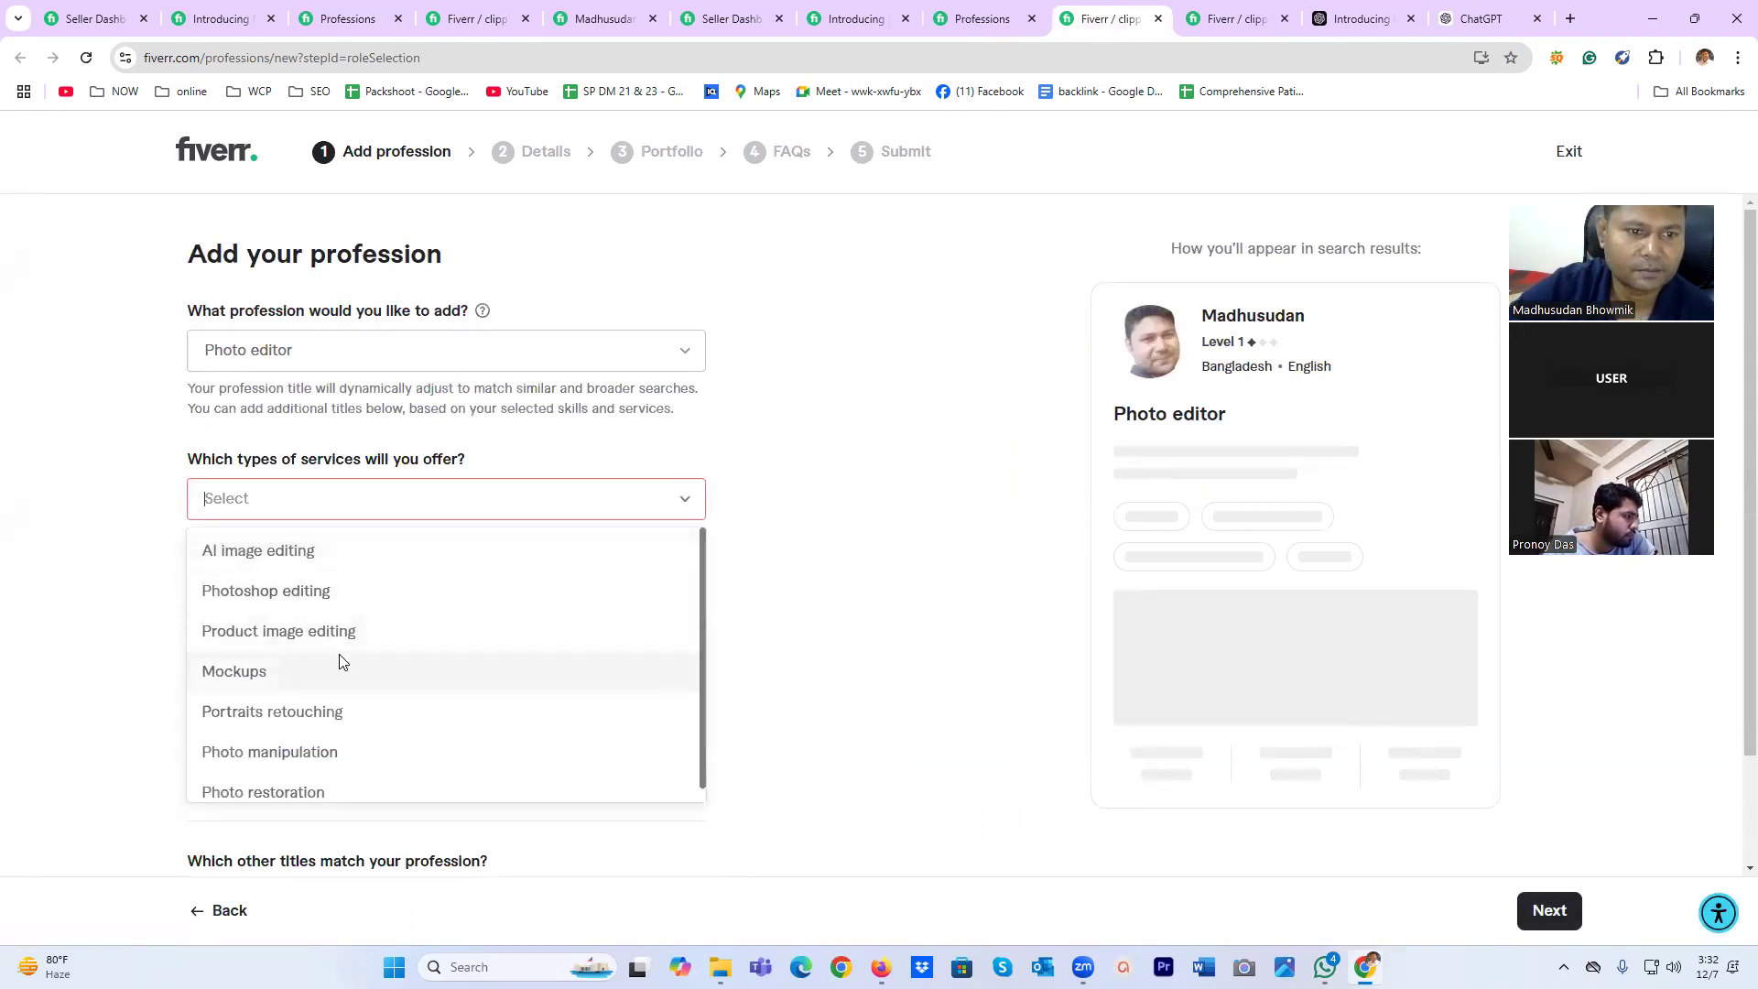
{"action": "left_click", "coordinate": [297, 630]}
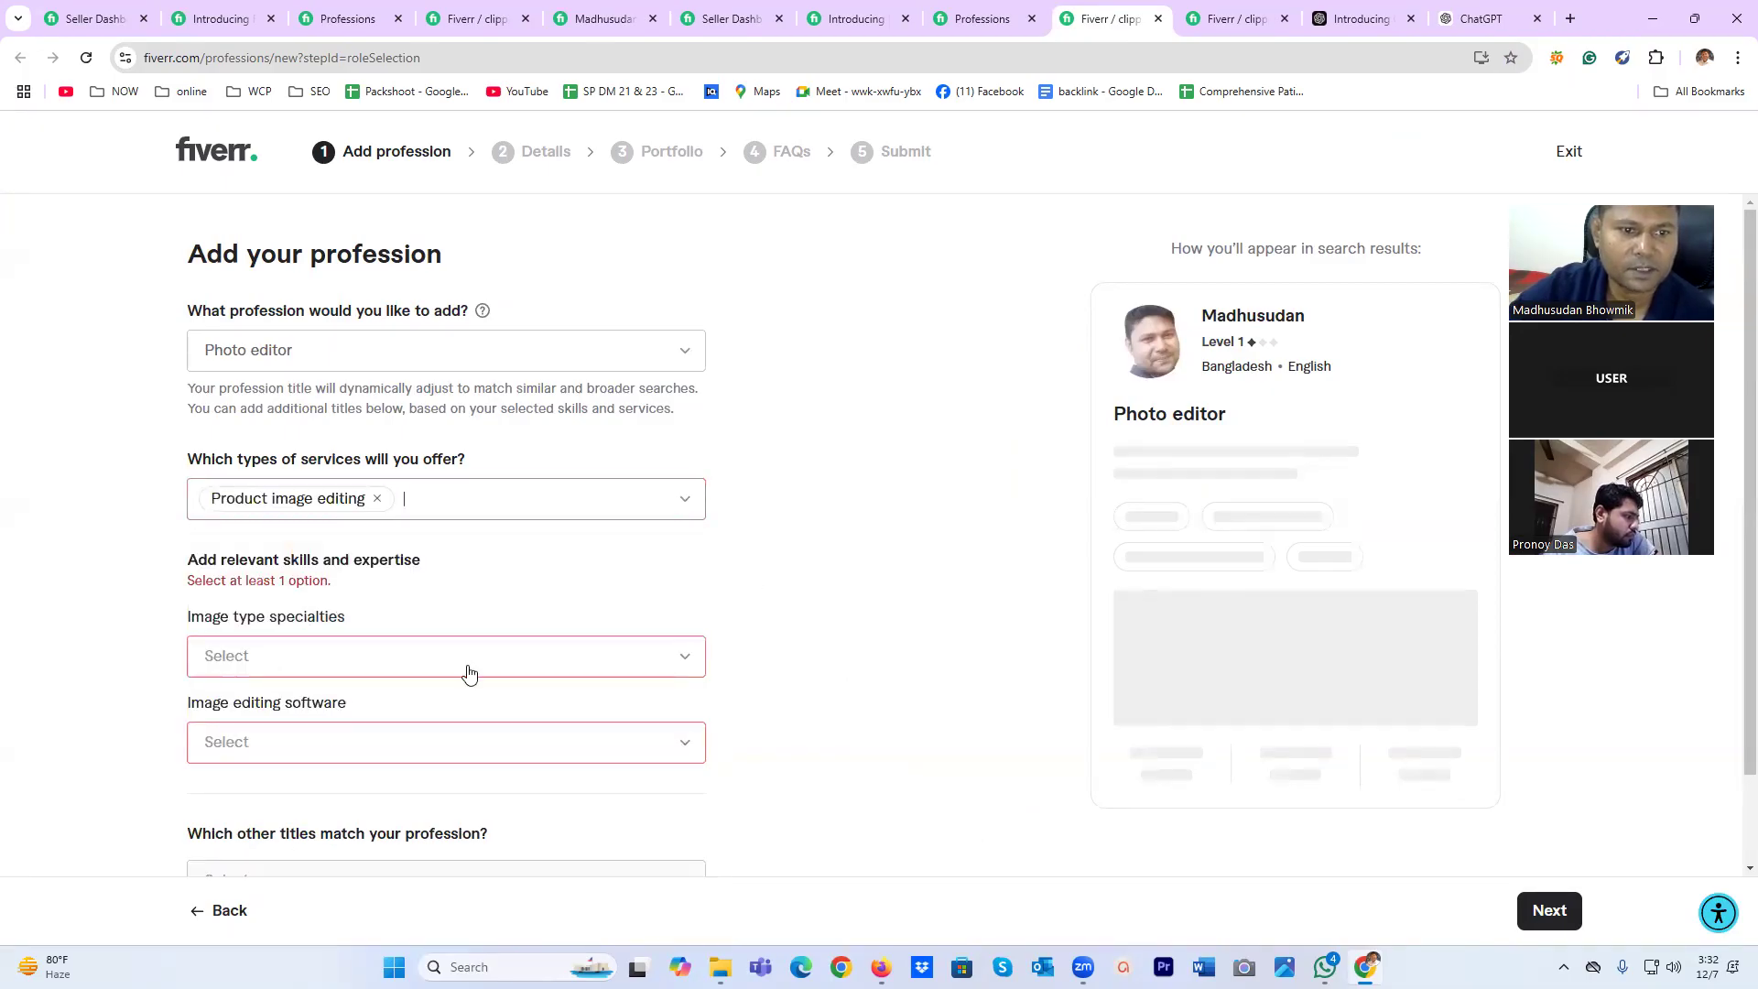
{"action": "left_click", "coordinate": [316, 661]}
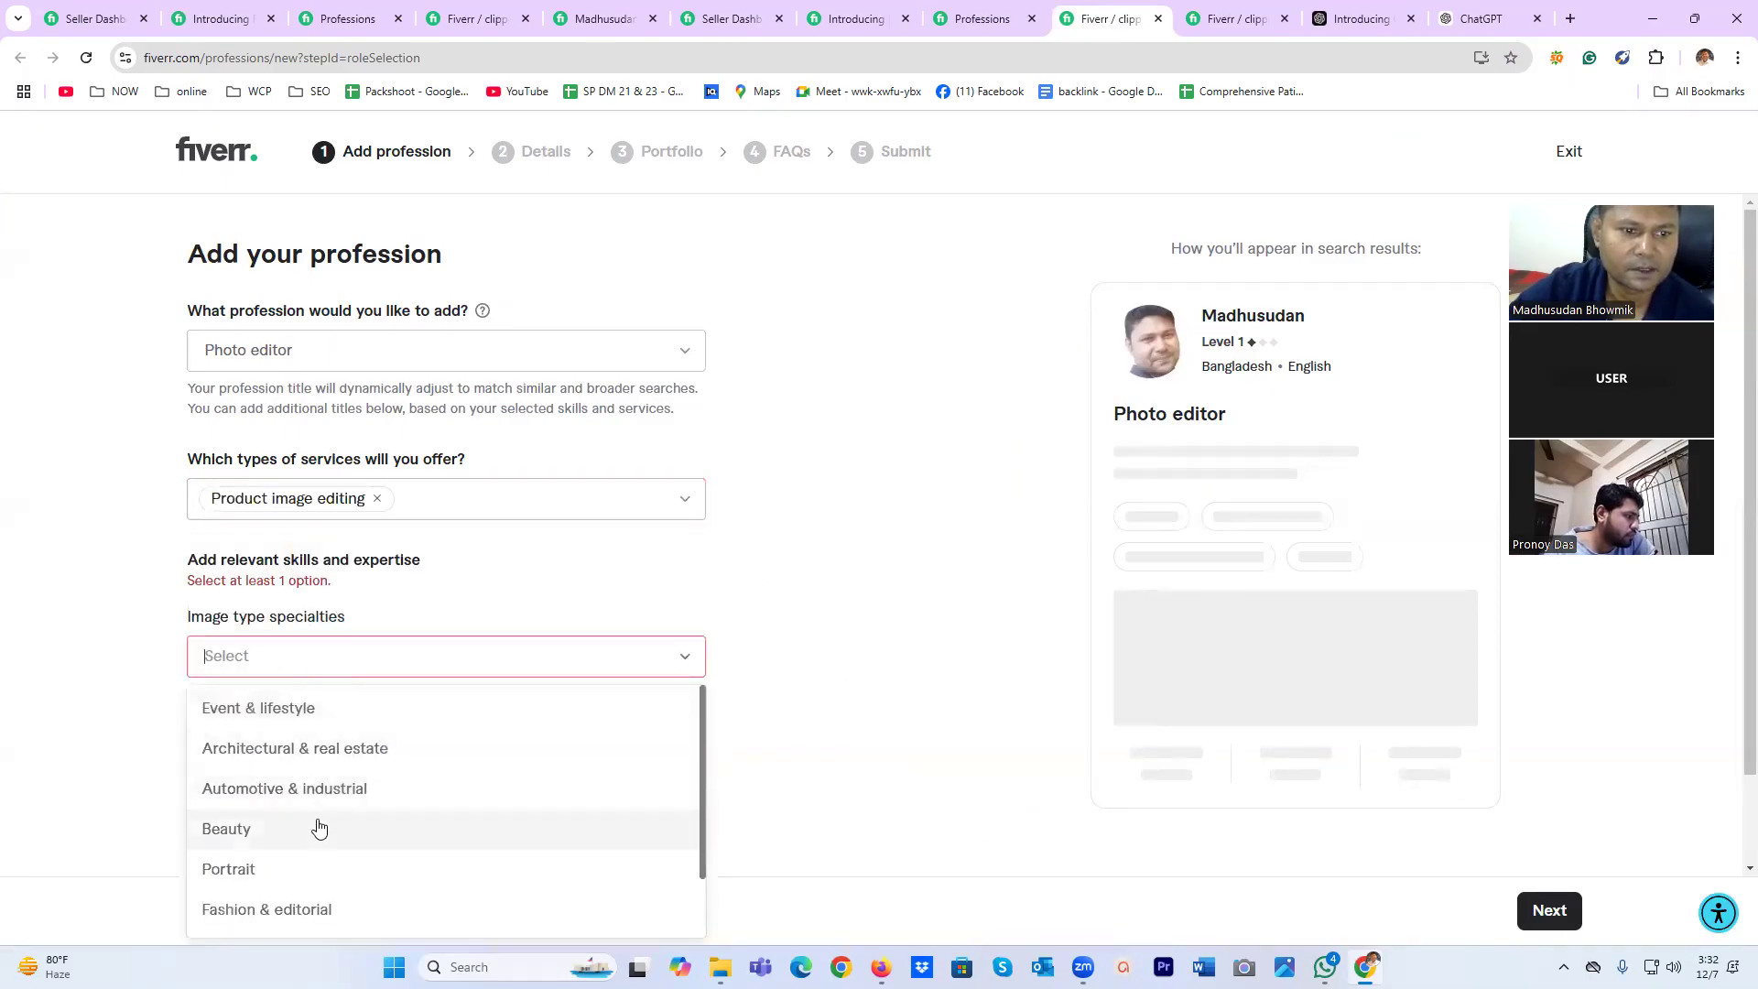
{"action": "scroll", "coordinate": [335, 880], "scroll_direction": "down", "scroll_amount": 1}
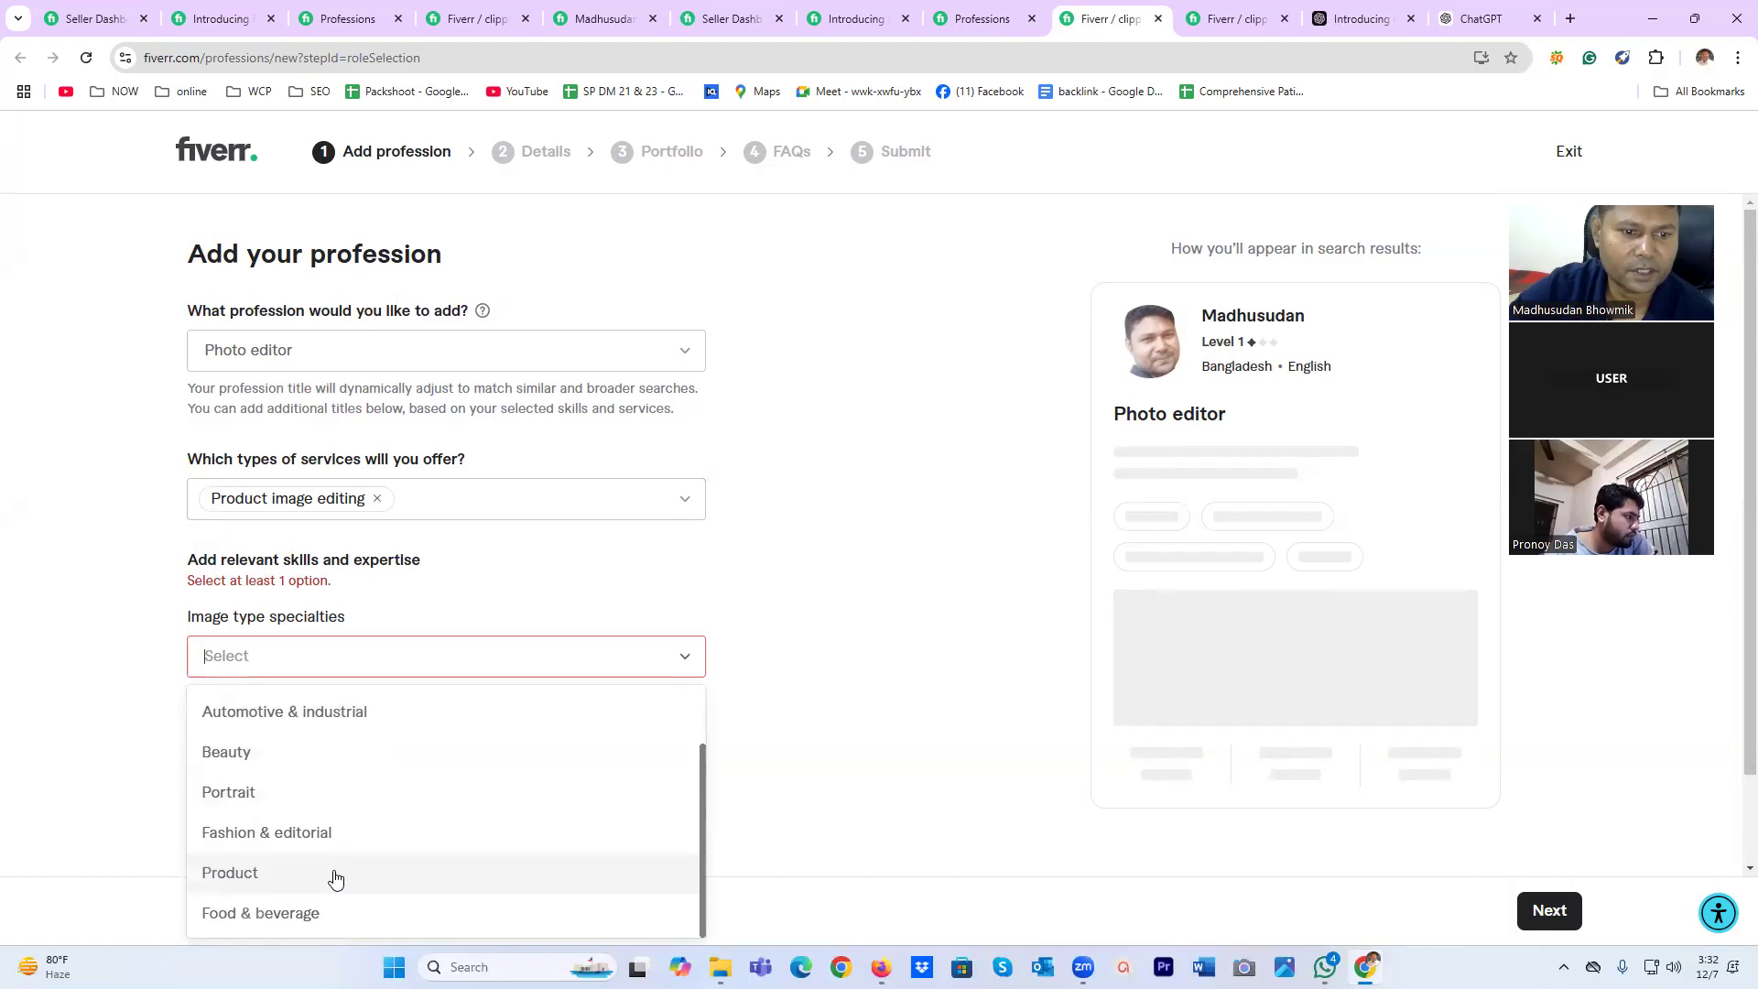
{"action": "left_click", "coordinate": [300, 881]}
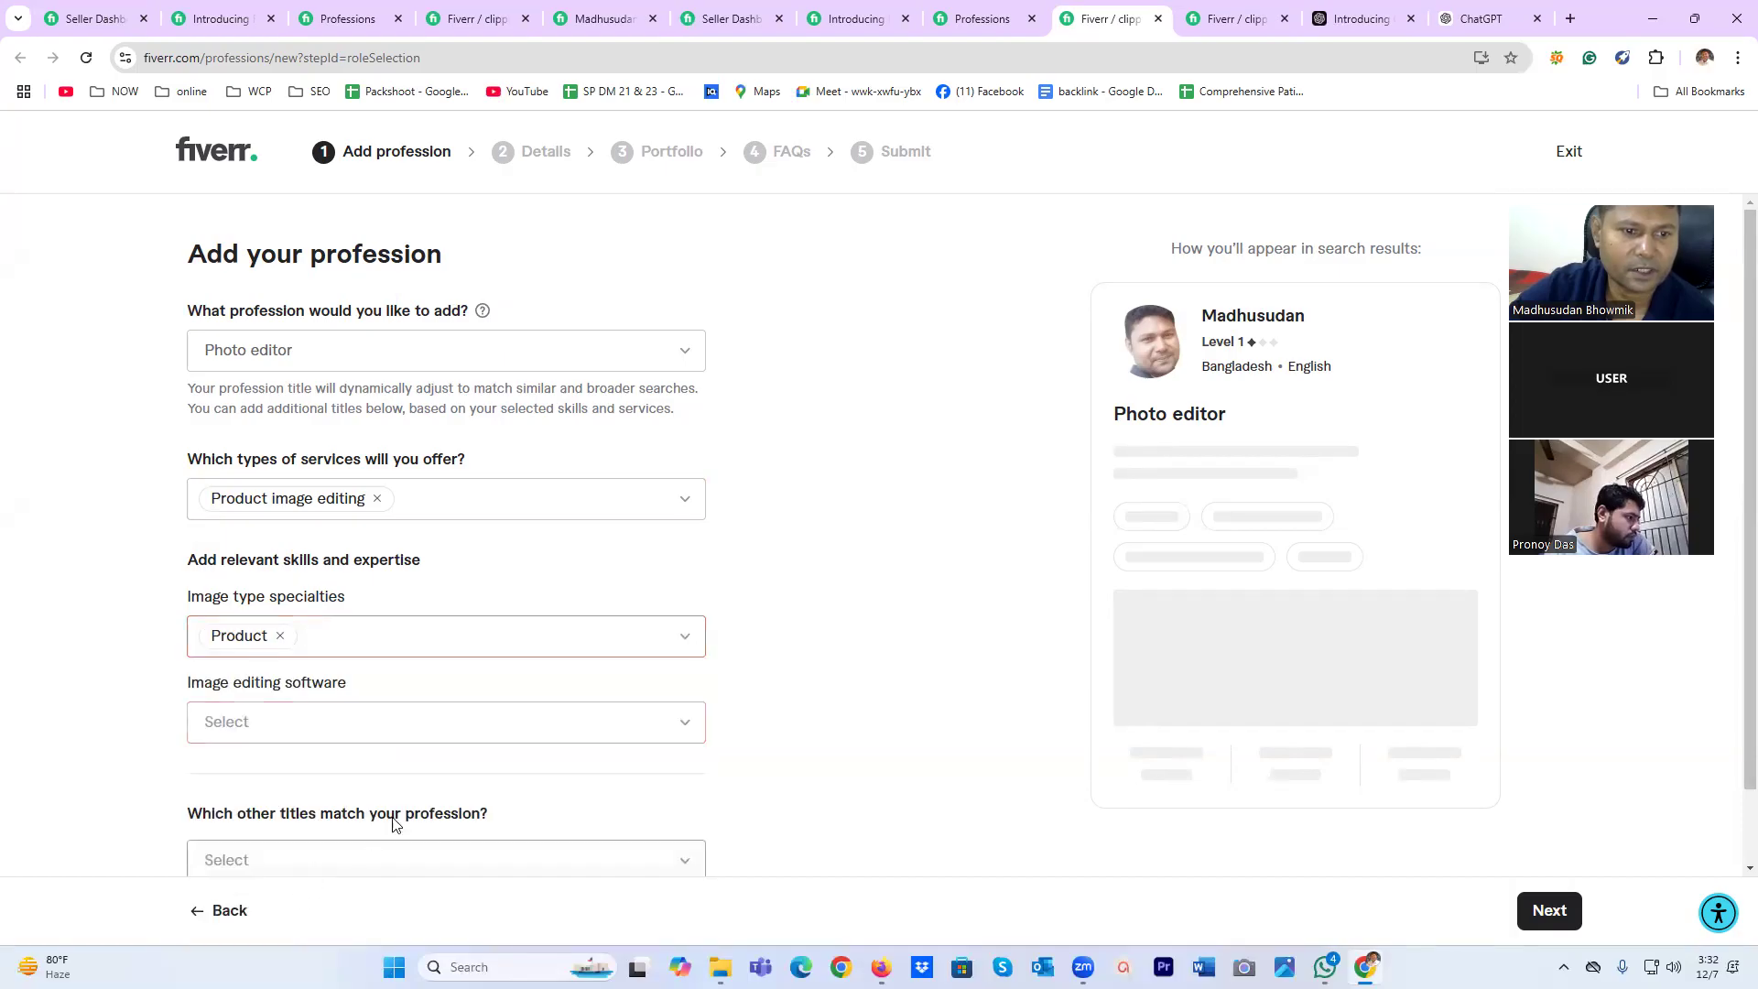
Add Adobe Photoshop as the image editing software for the profession.
{"action": "left_click", "coordinate": [494, 736]}
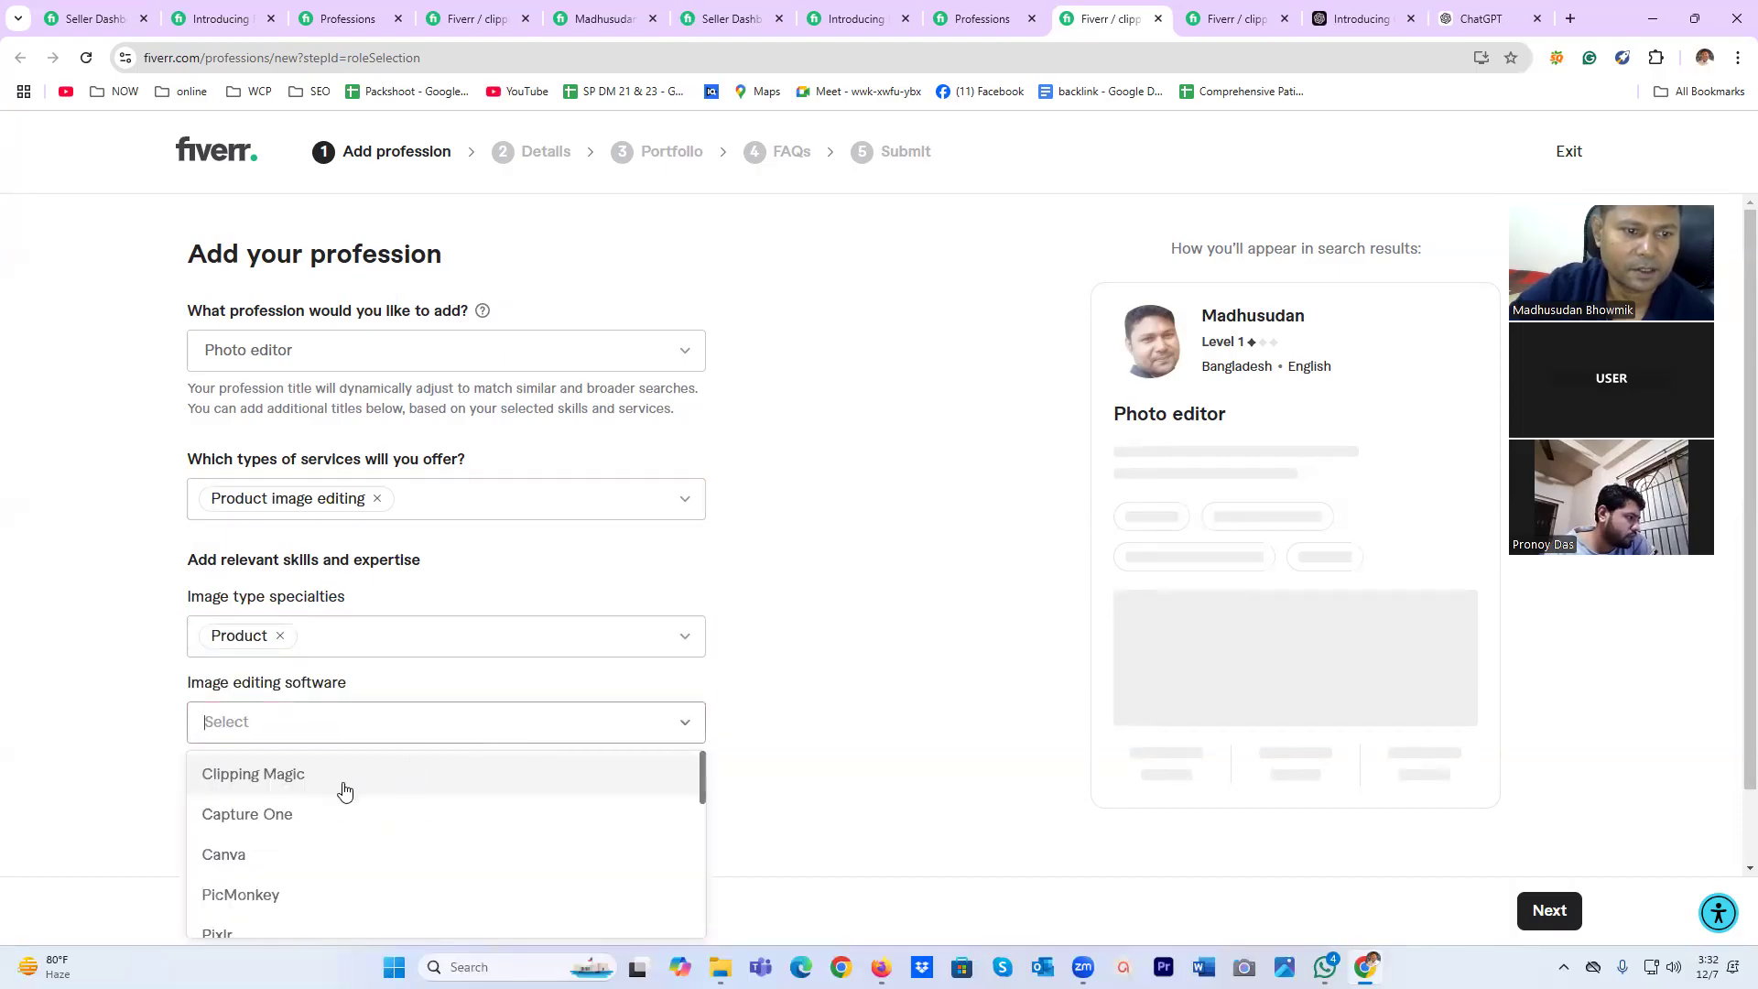
{"action": "scroll", "coordinate": [345, 790], "scroll_direction": "down", "scroll_amount": 7}
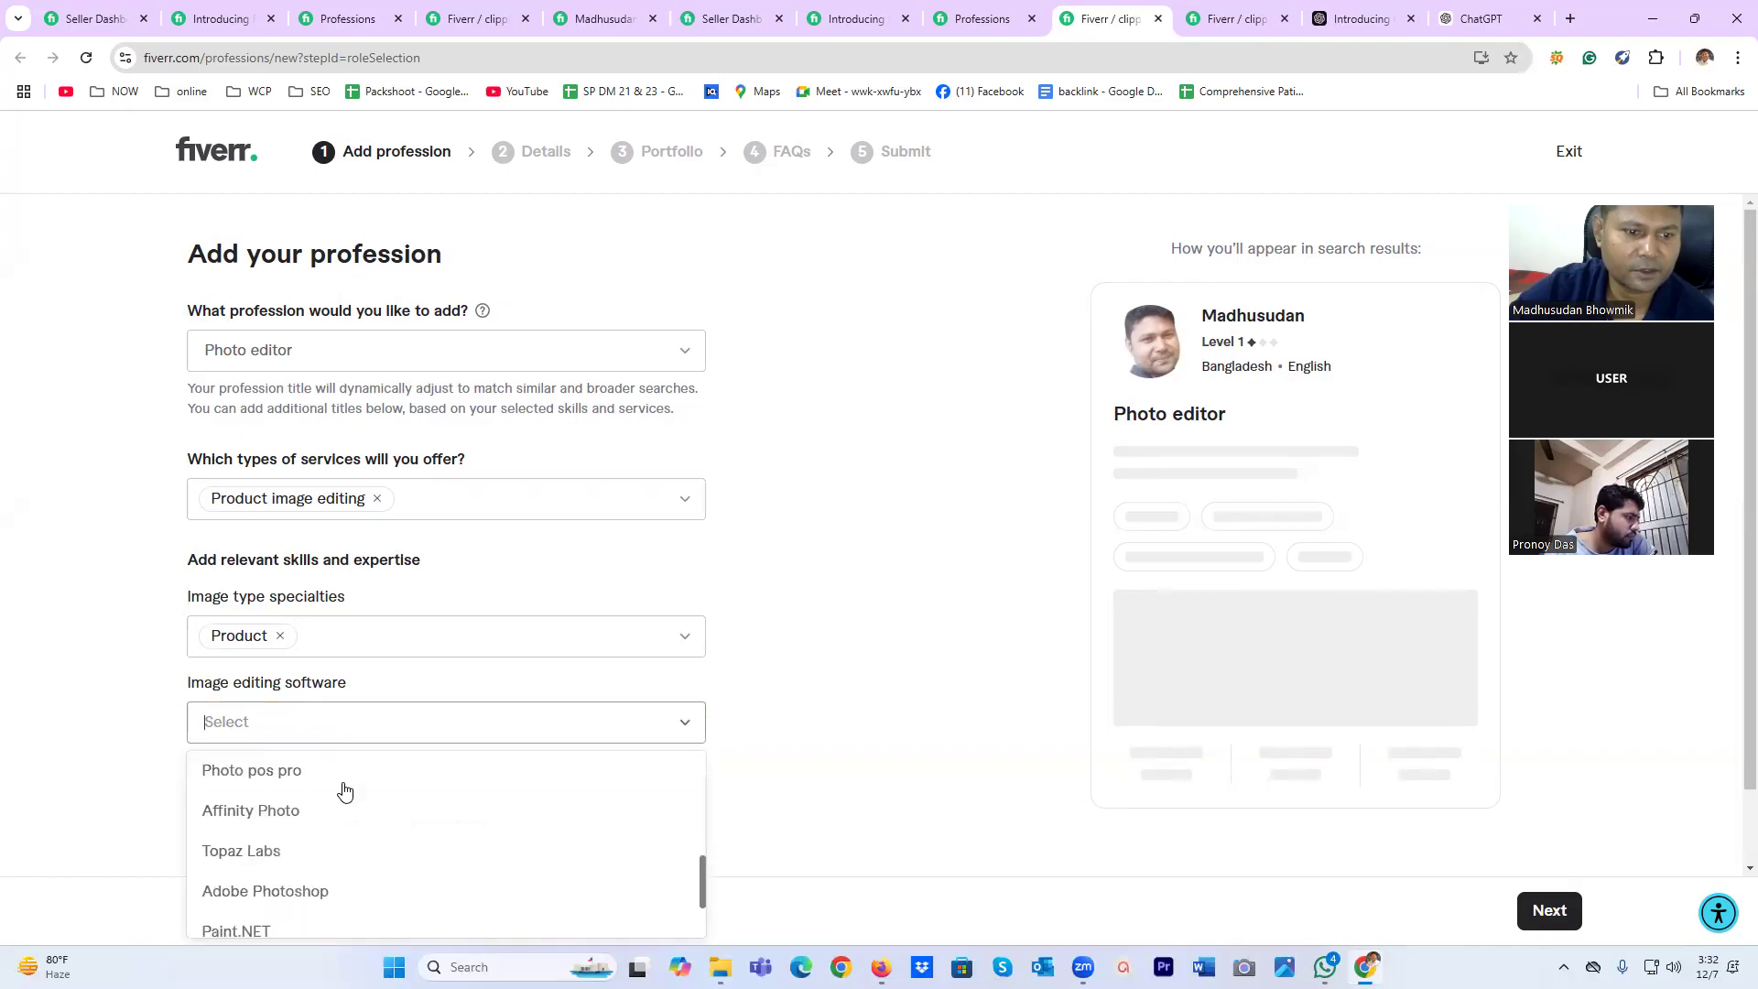
{"action": "left_click", "coordinate": [278, 793]}
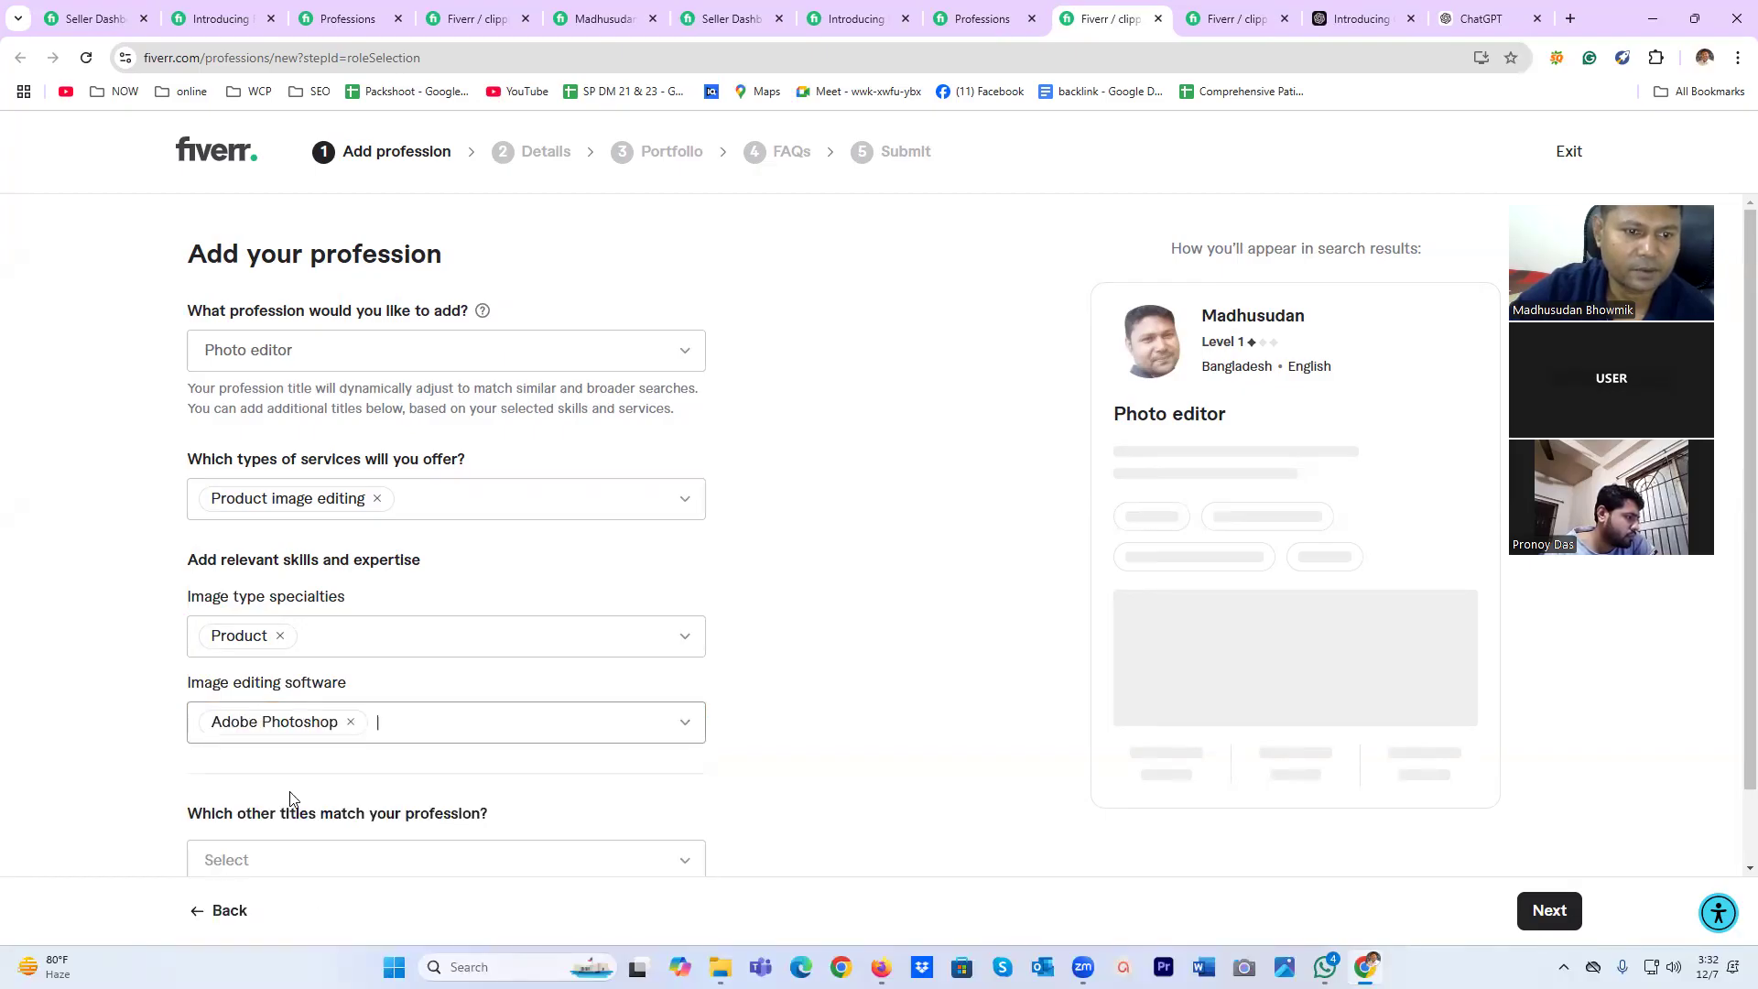
Add Product Photo editor as the other matching title and continue to the profession details.
{"action": "scroll", "coordinate": [533, 751], "scroll_direction": "down", "scroll_amount": 1}
{"action": "left_click", "coordinate": [429, 777]}
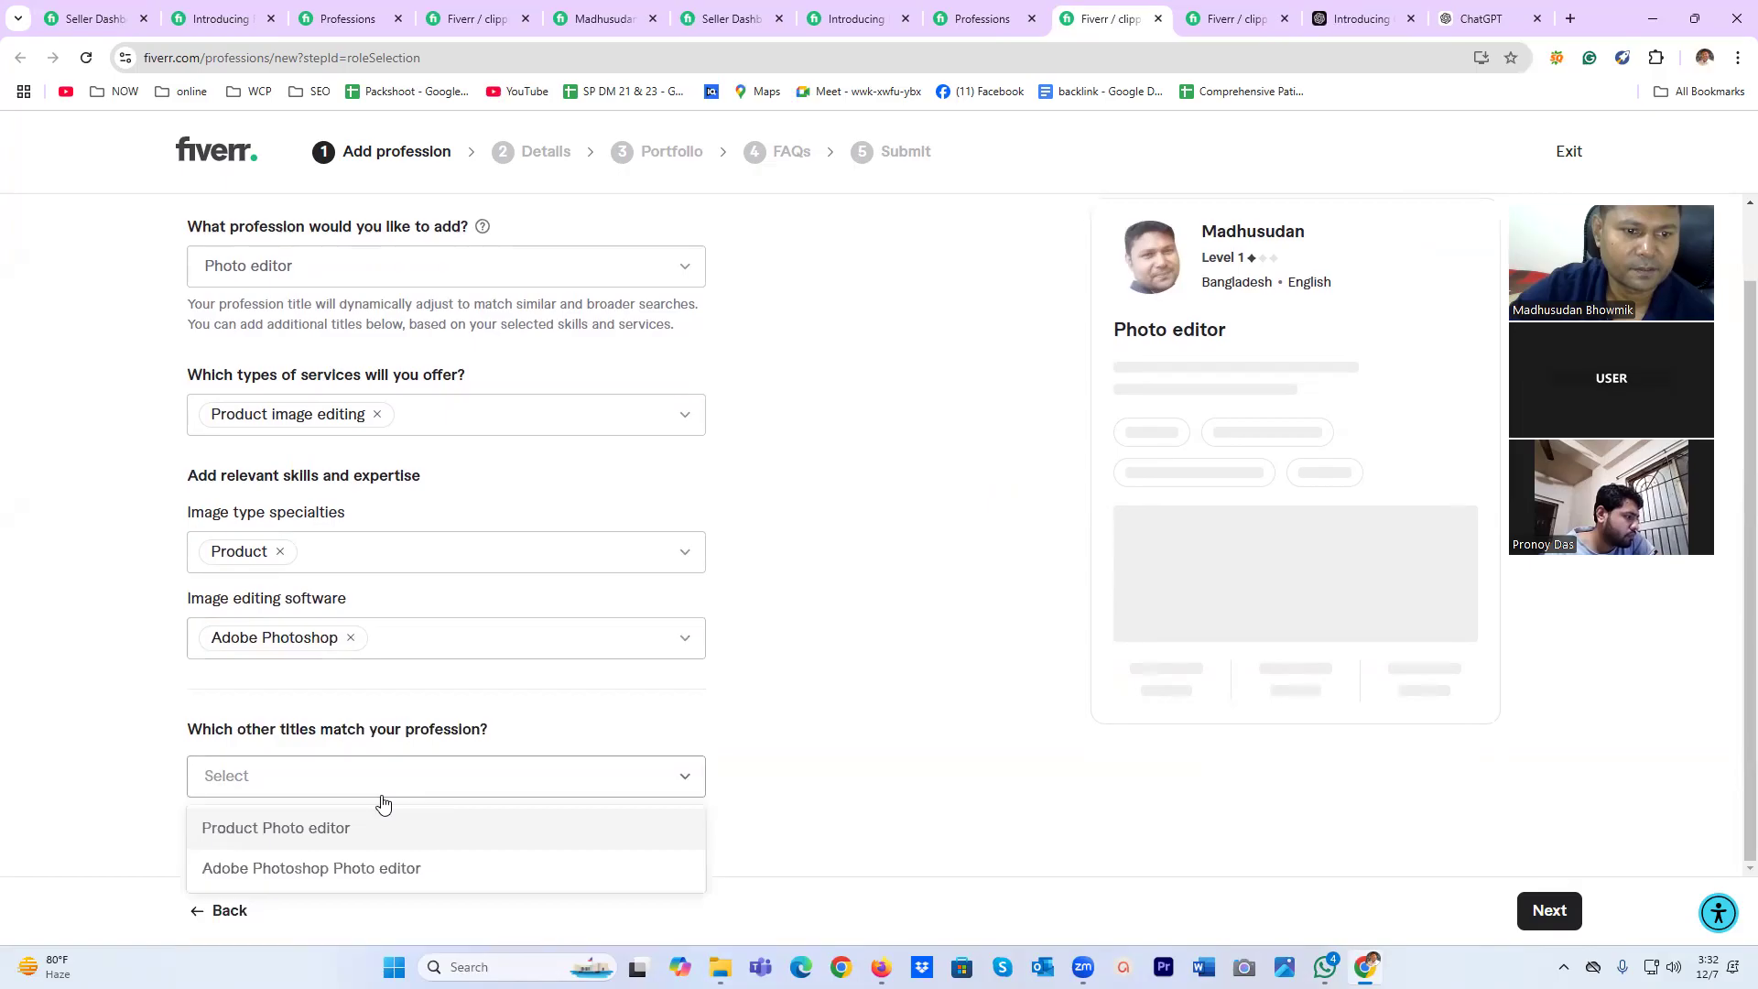
{"action": "left_click", "coordinate": [293, 835]}
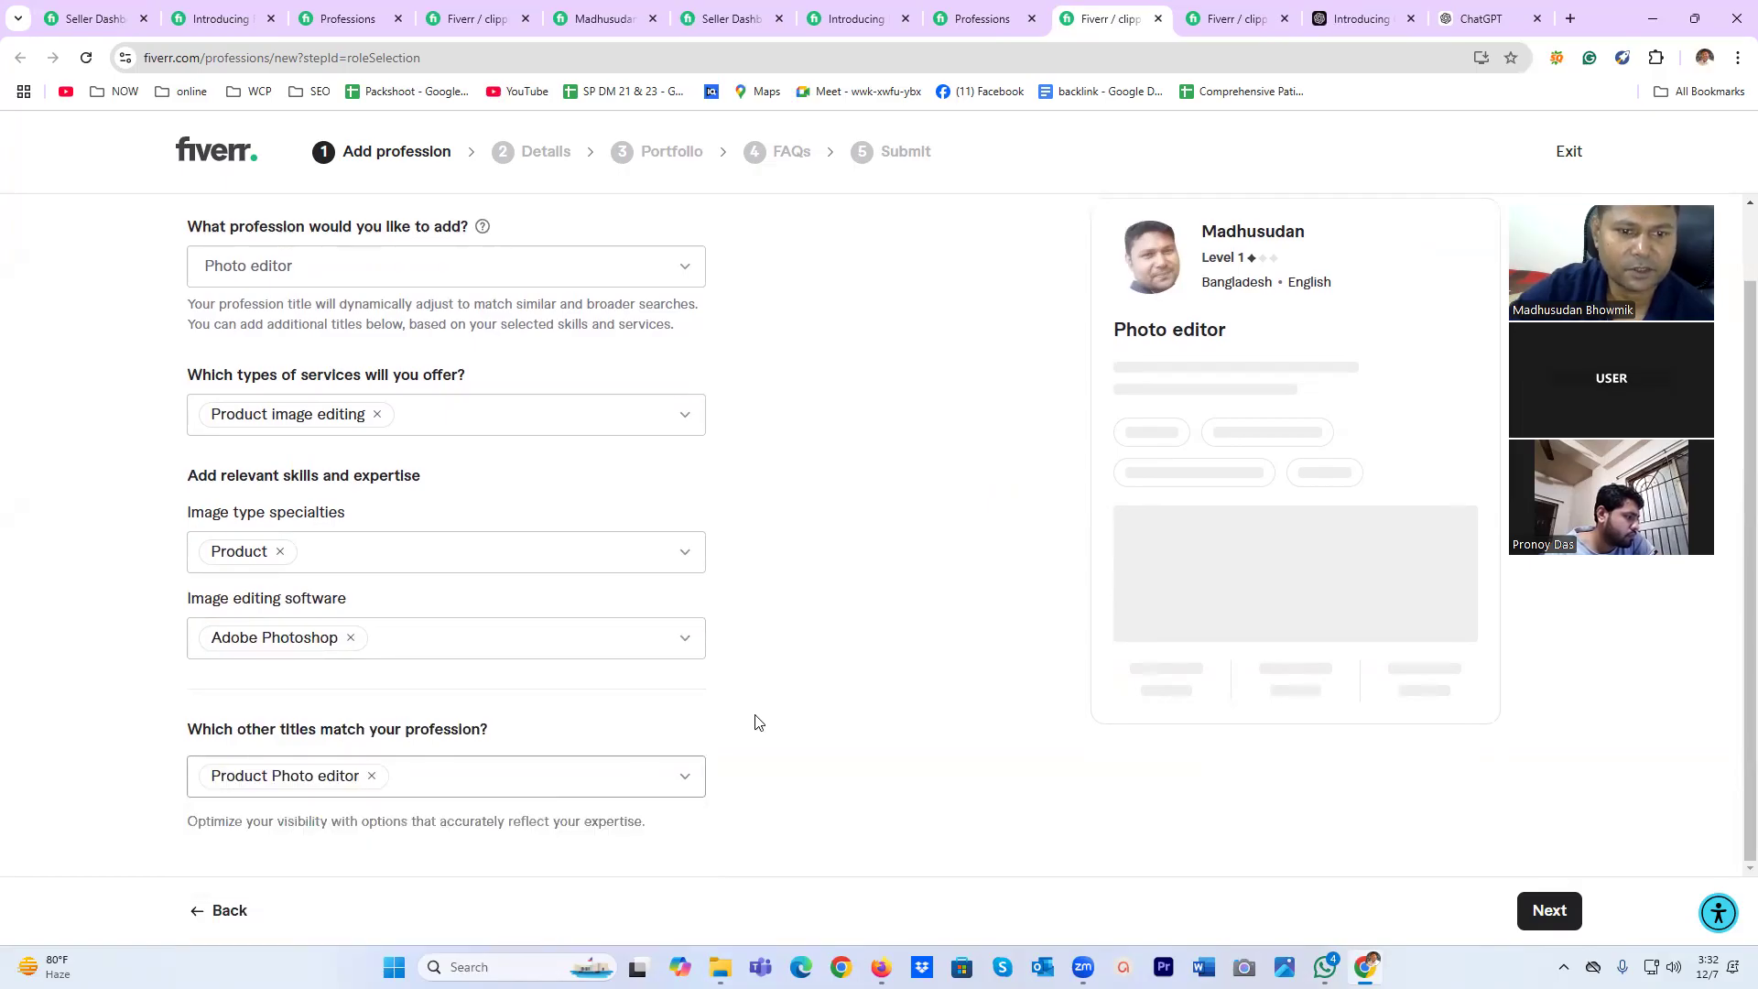
{"action": "left_click", "coordinate": [1551, 911]}
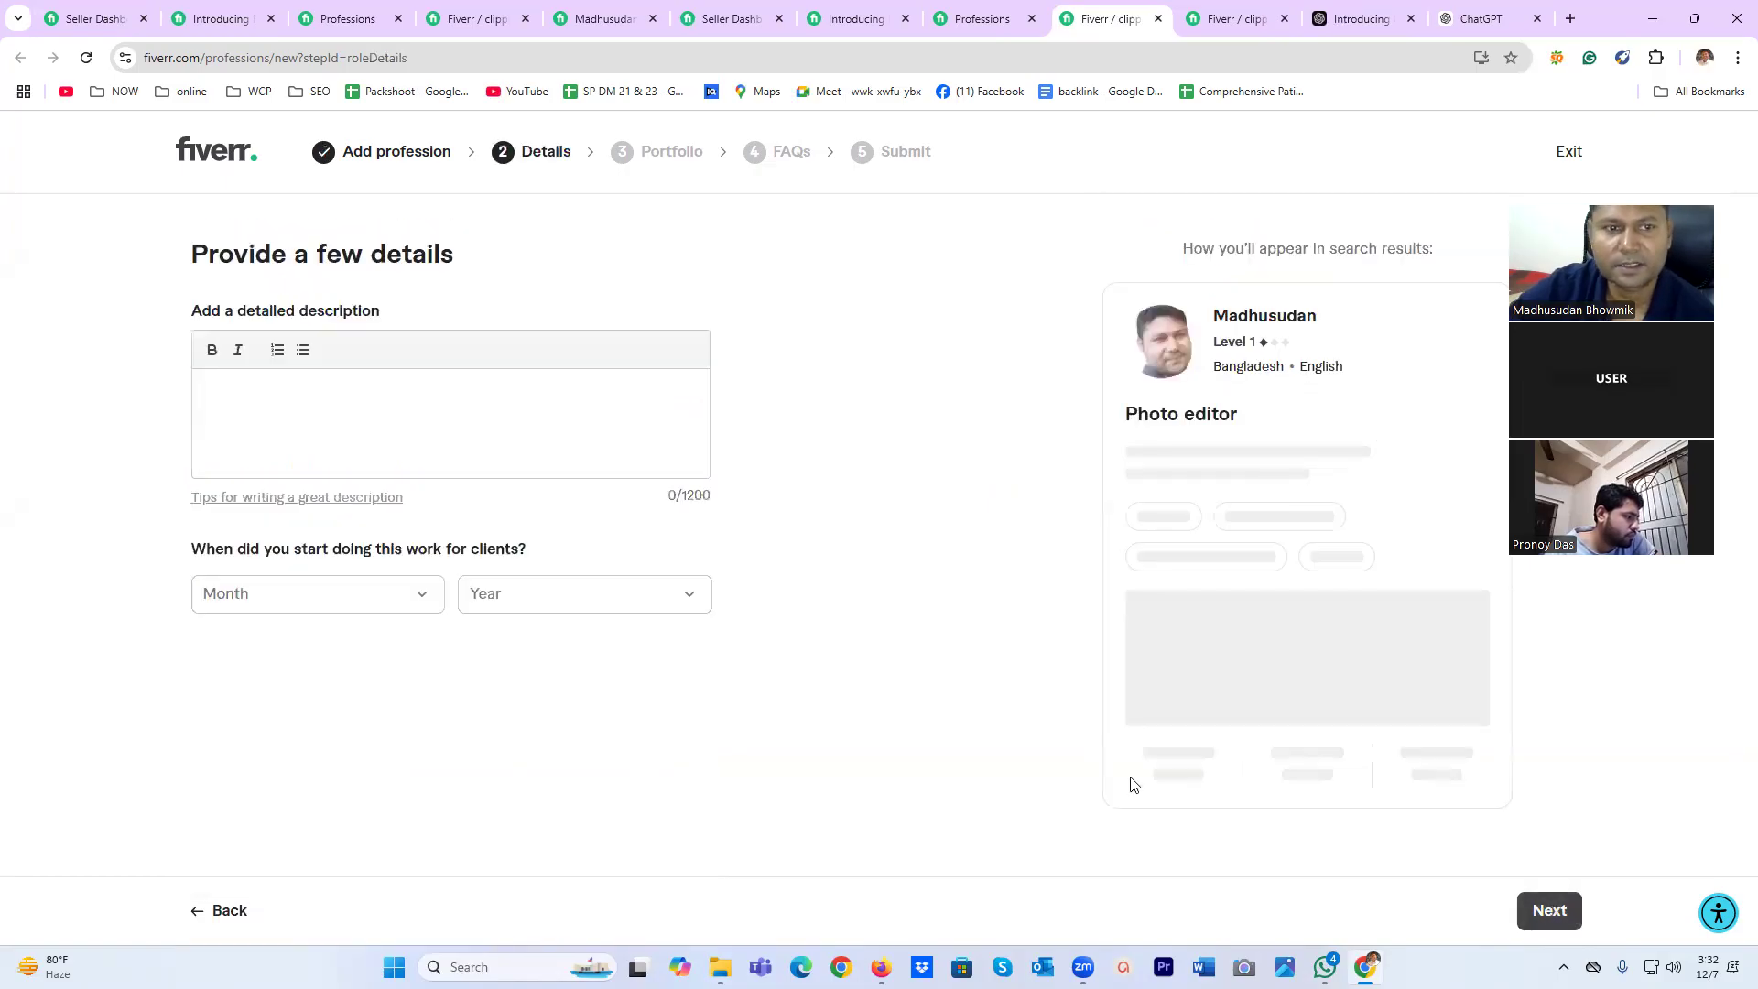
Switch to ChatGPT and send the request "I need client for product photo editing from fiverr, need description, shortly".
{"action": "left_click", "coordinate": [277, 423]}
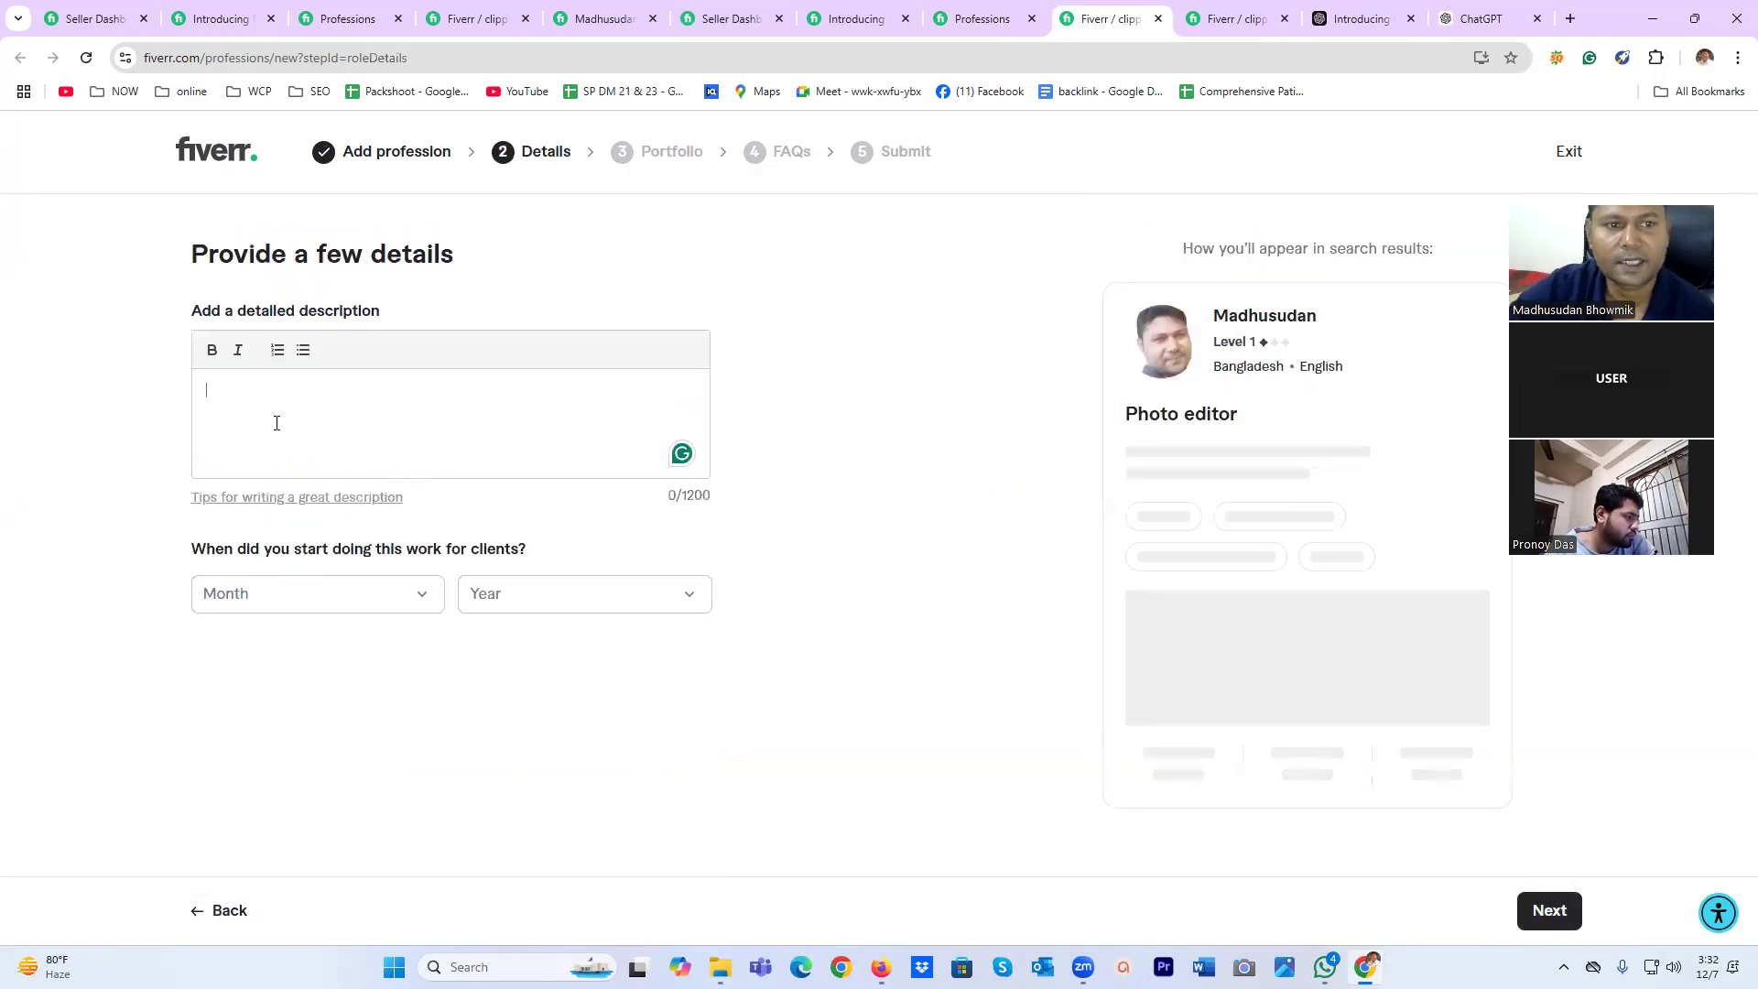
{"action": "left_click", "coordinate": [1469, 28]}
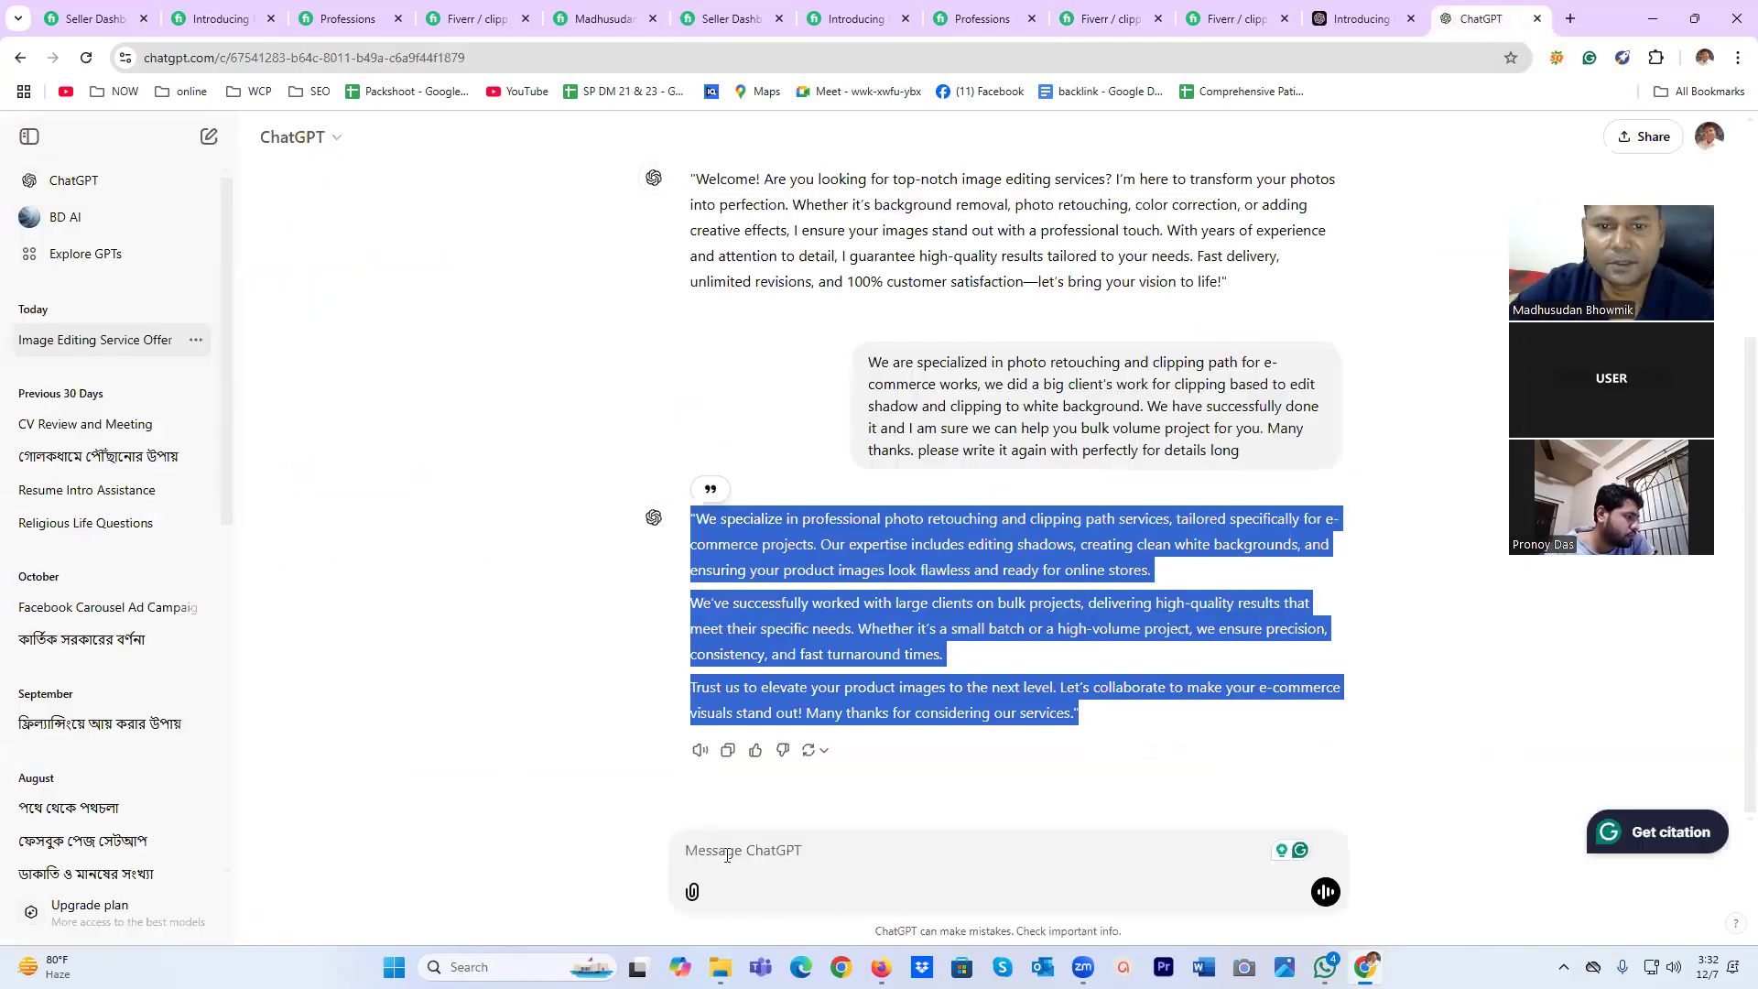
{"action": "left_click", "coordinate": [746, 376]}
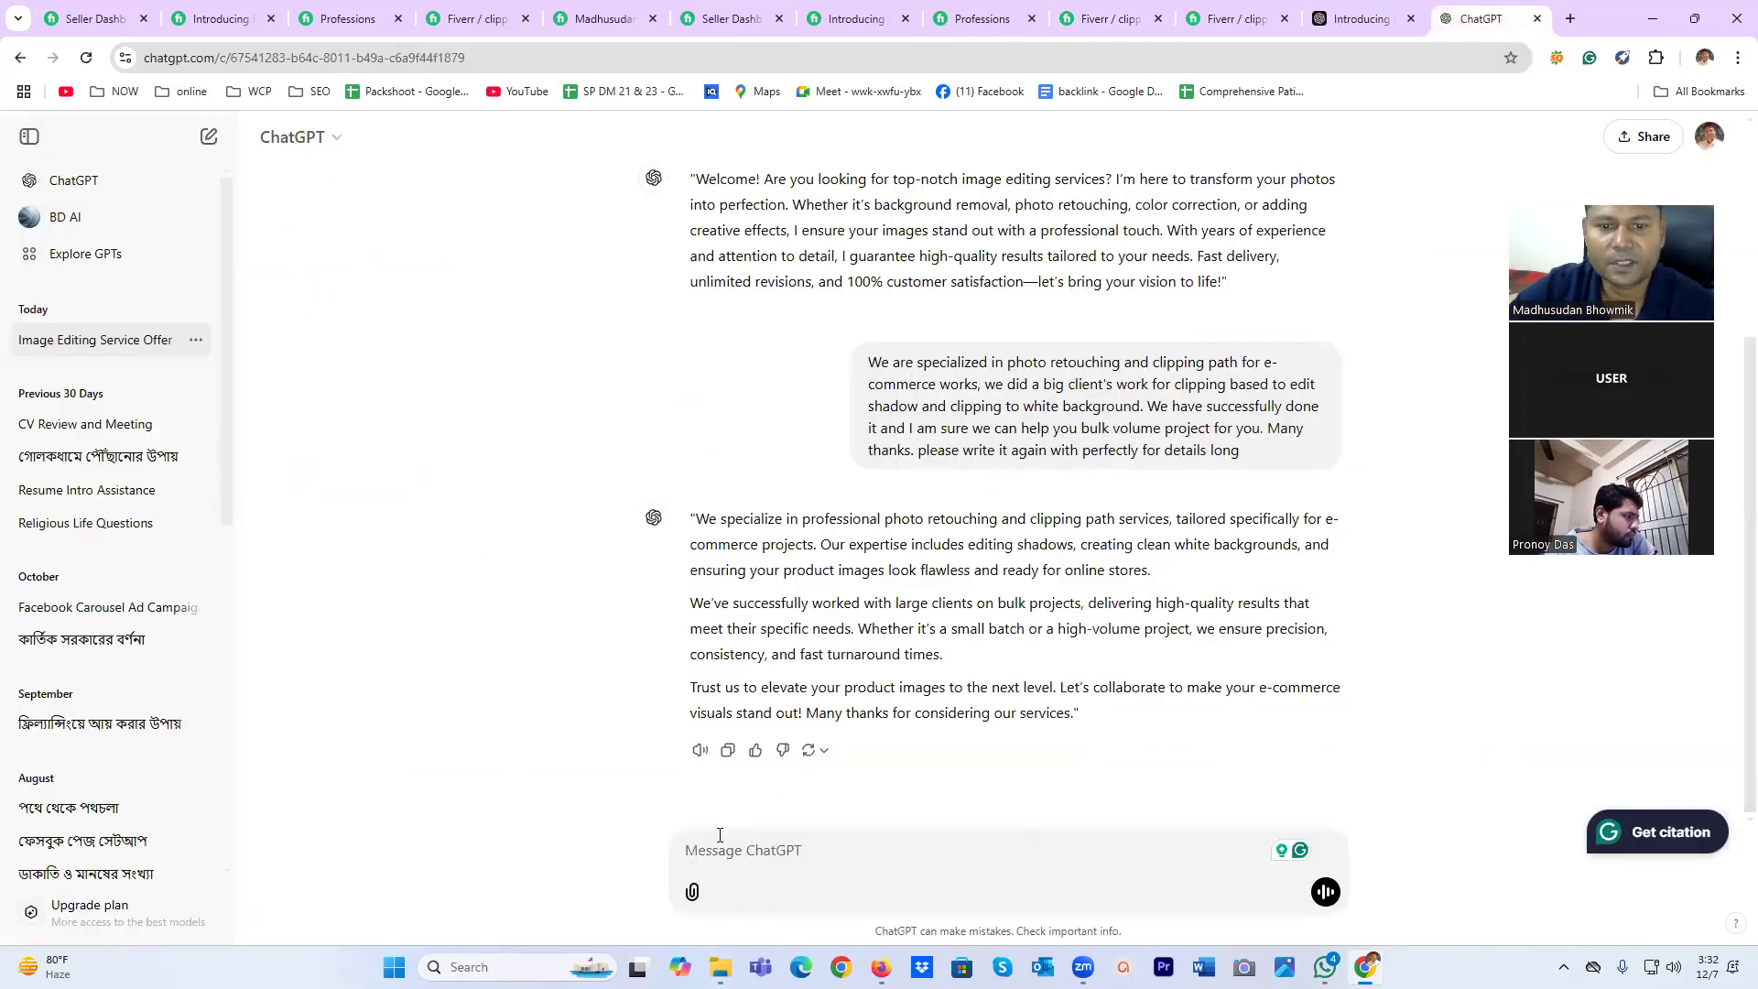
{"action": "type", "text": "I ne"}
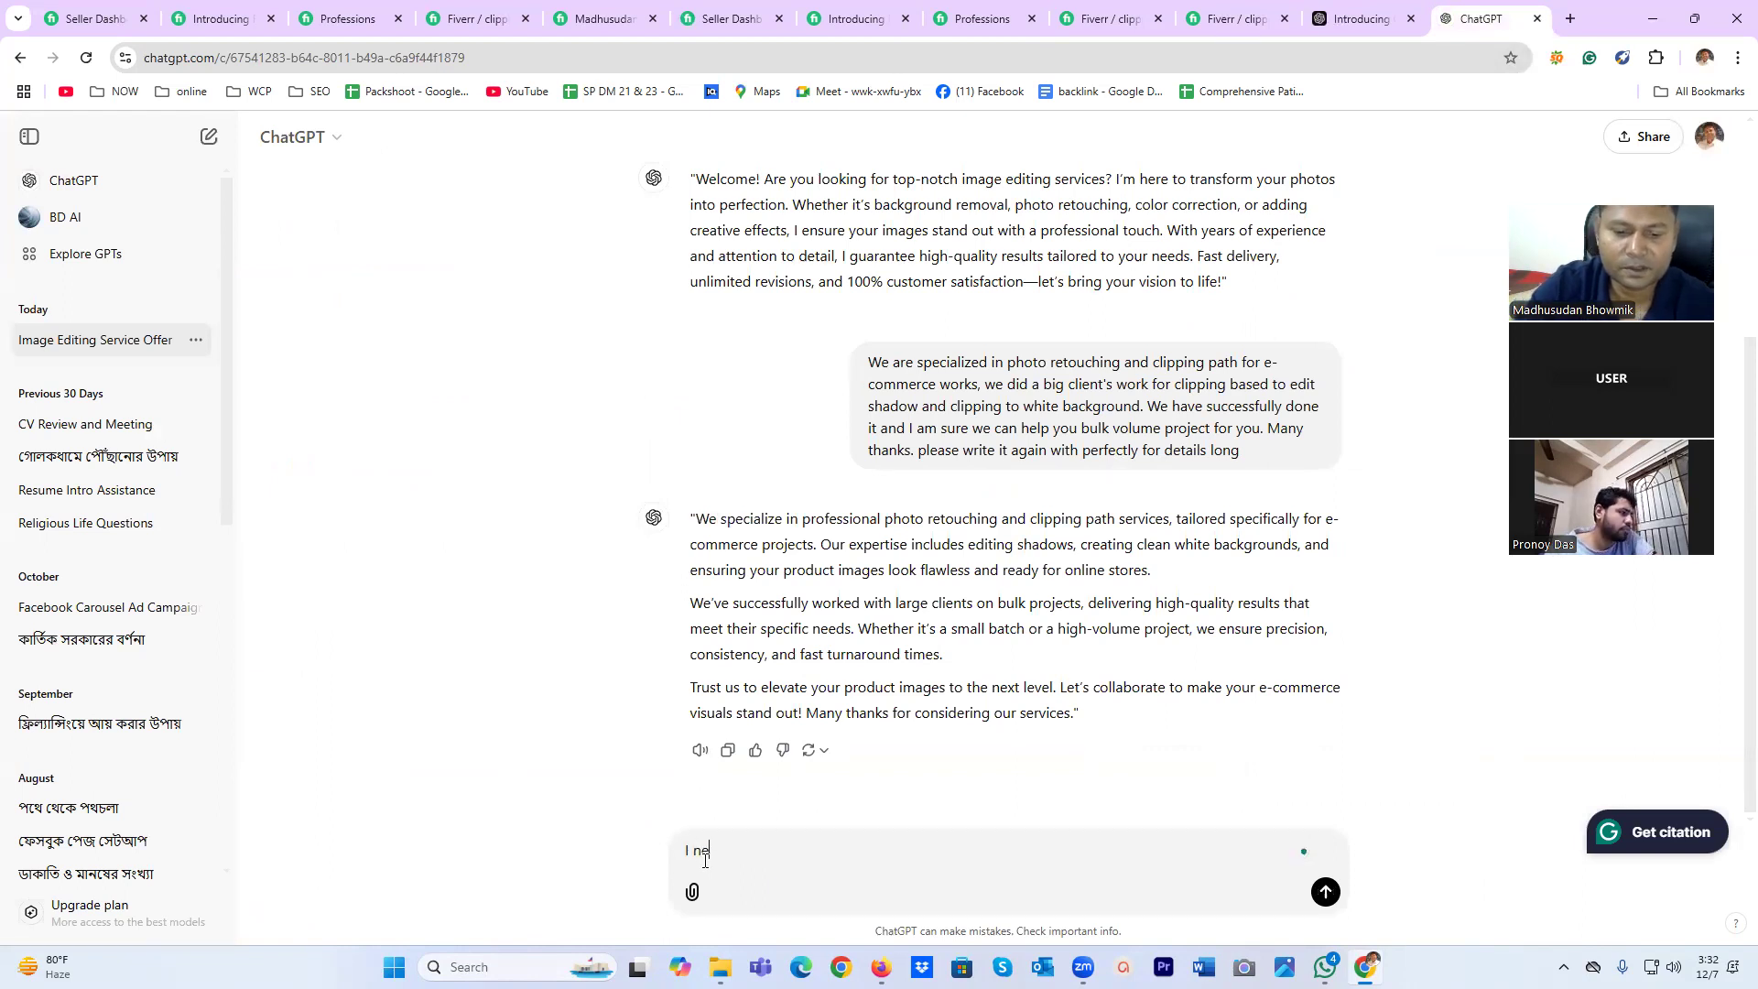
{"action": "type", "text": "ed cli"}
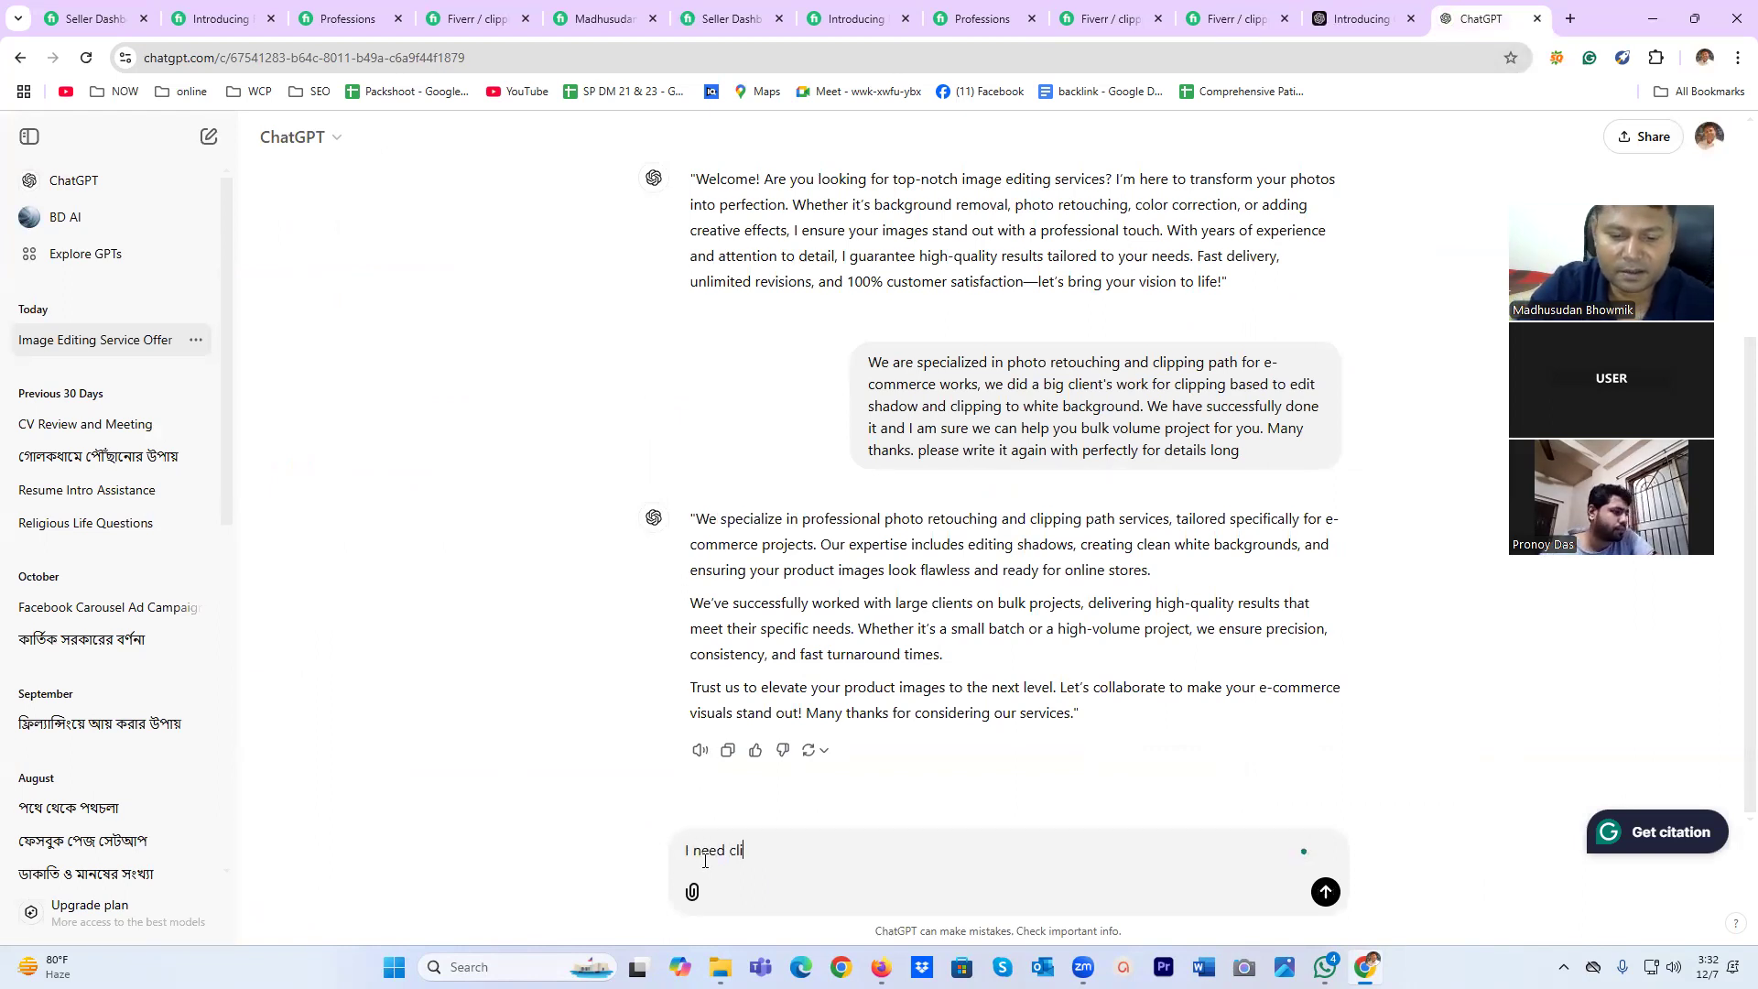
{"action": "type", "text": "ent for product"}
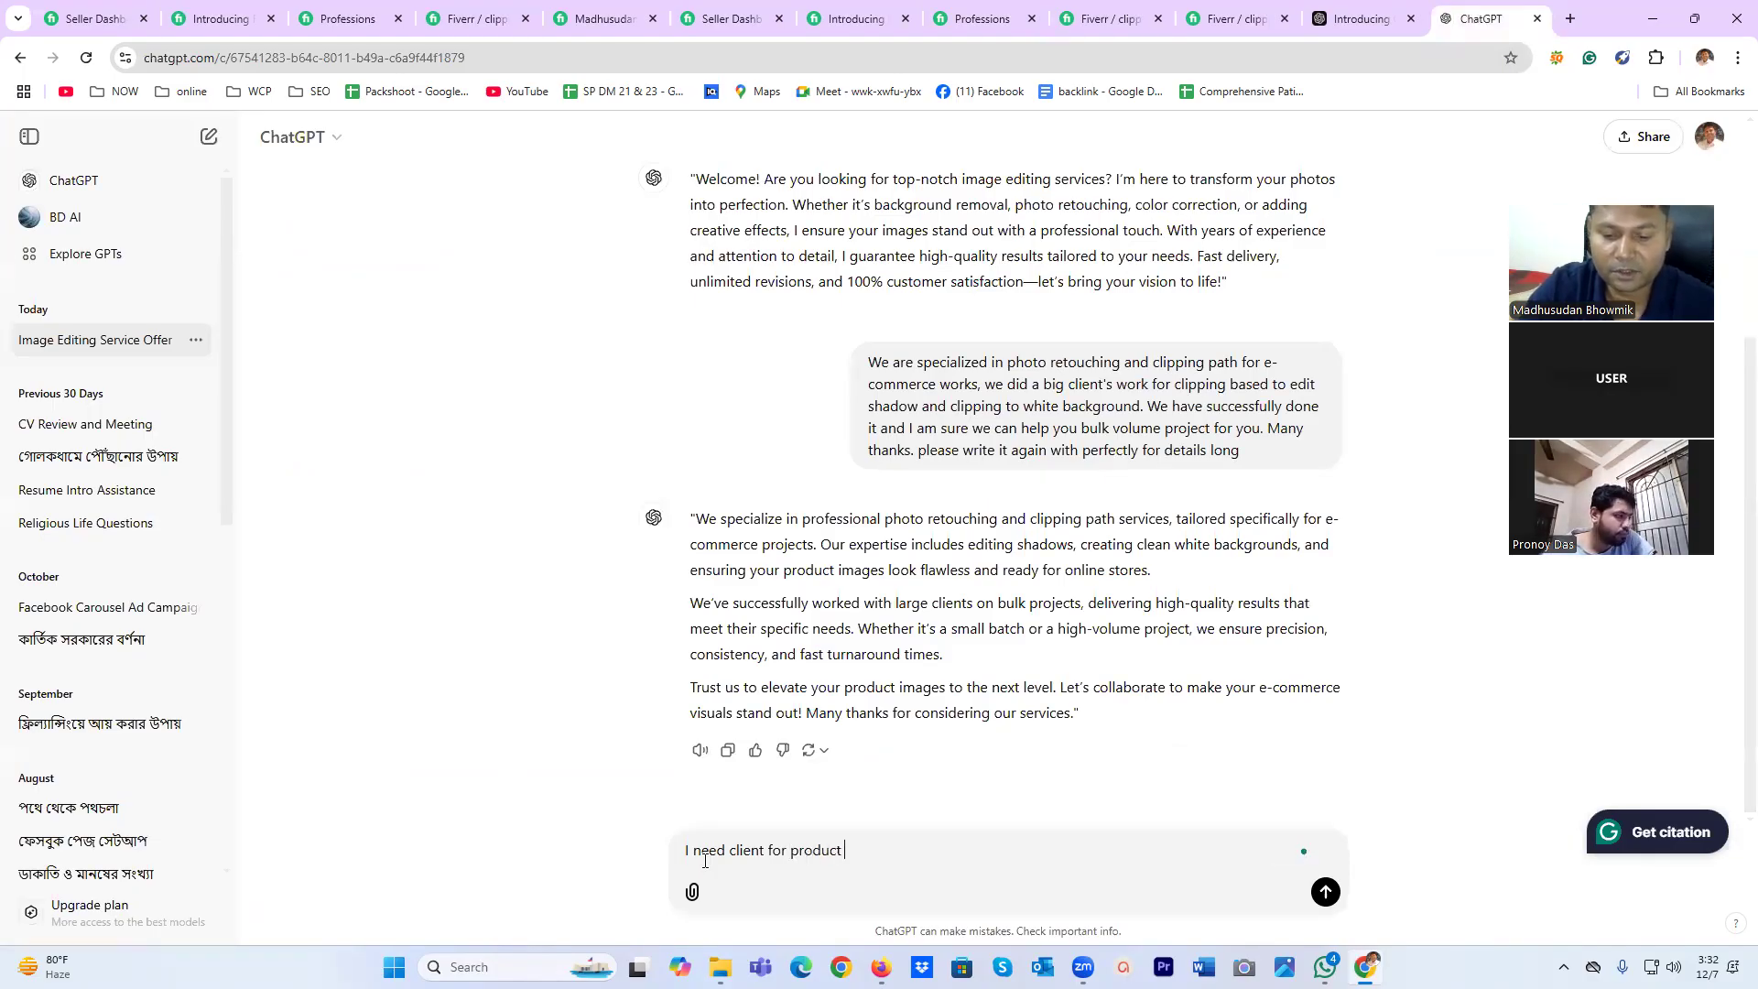
{"action": "type", "text": " photo editing  from fiverr d"}
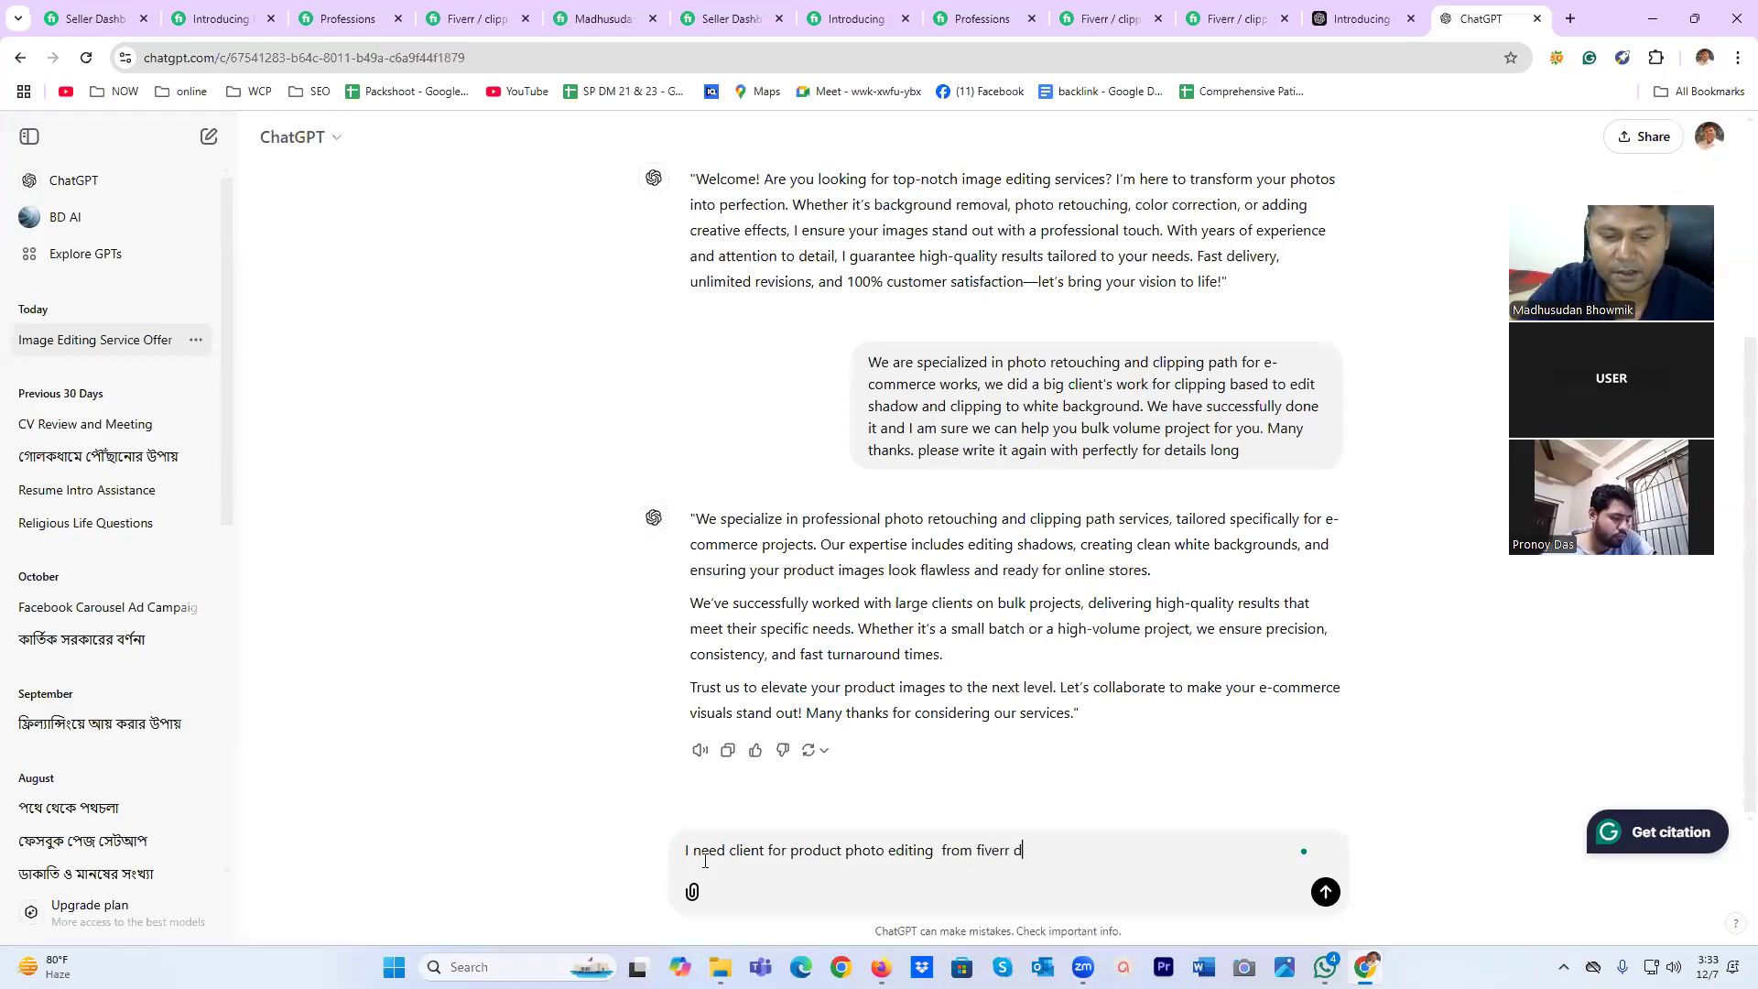
{"action": "type", "text": "ip"}
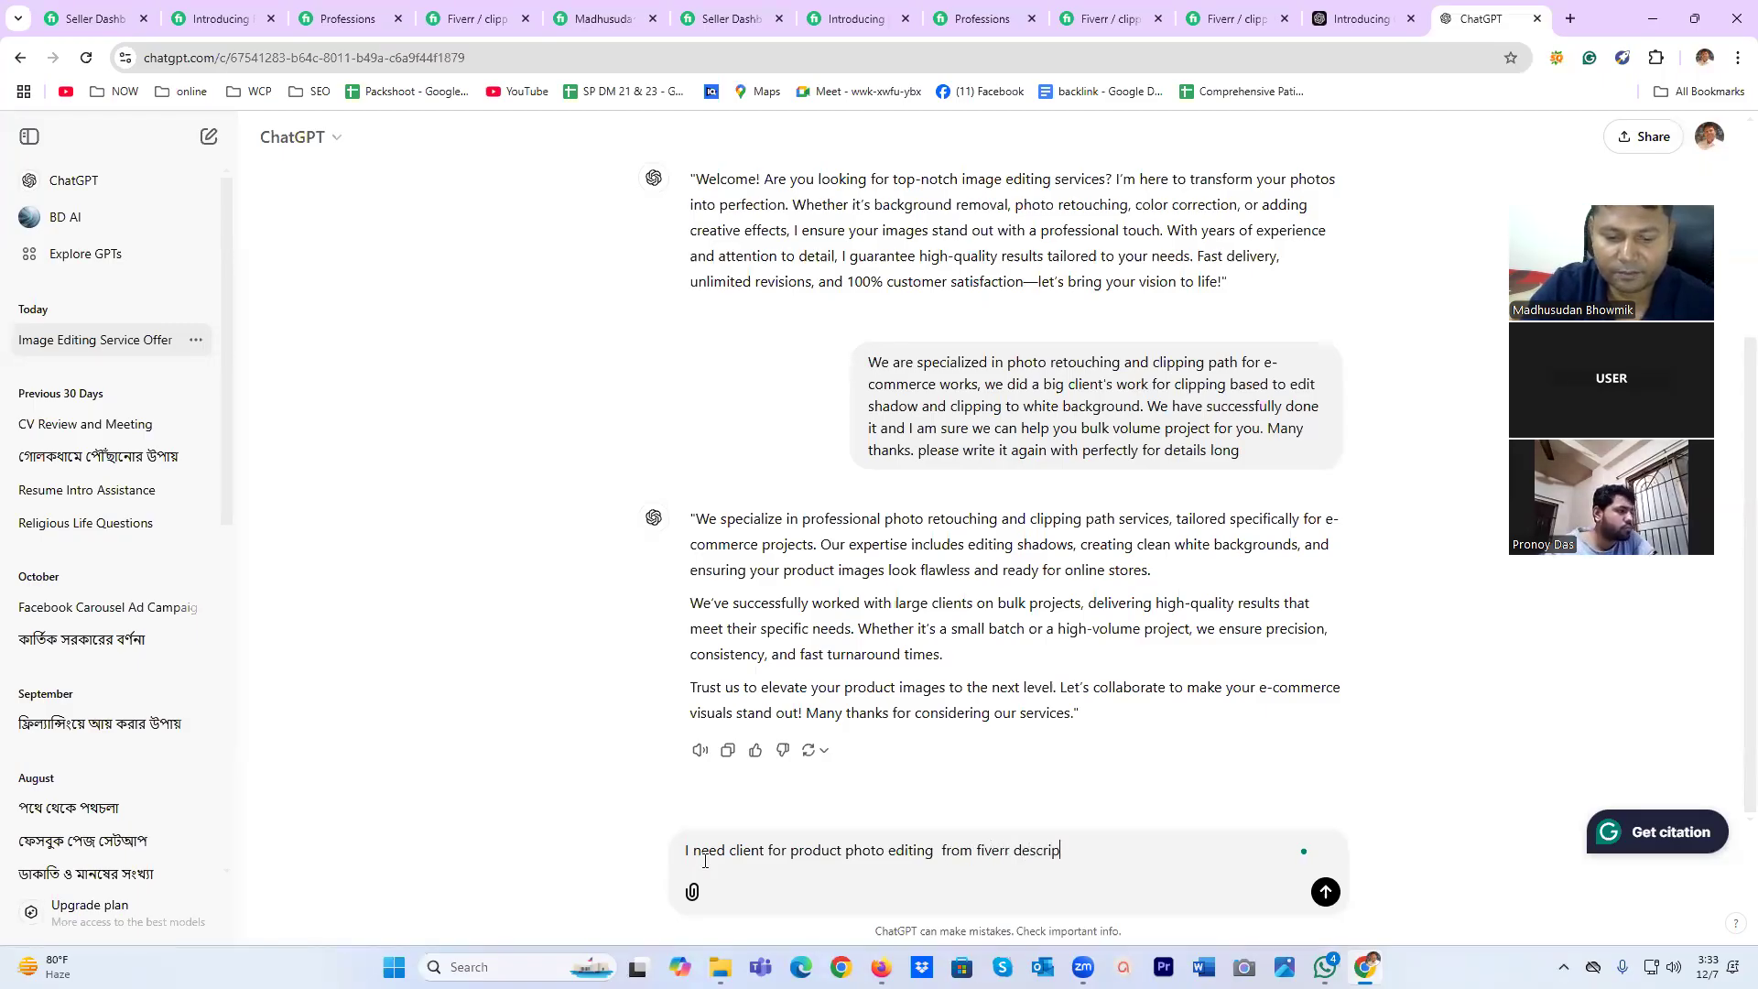
{"action": "key", "text": "BackSpace"}
{"action": "key", "text": "BackSpace"}
{"action": "key", "text": "BackSpace"}
{"action": "key", "text": "BackSpace"}
{"action": "key", "text": "BackSpace"}
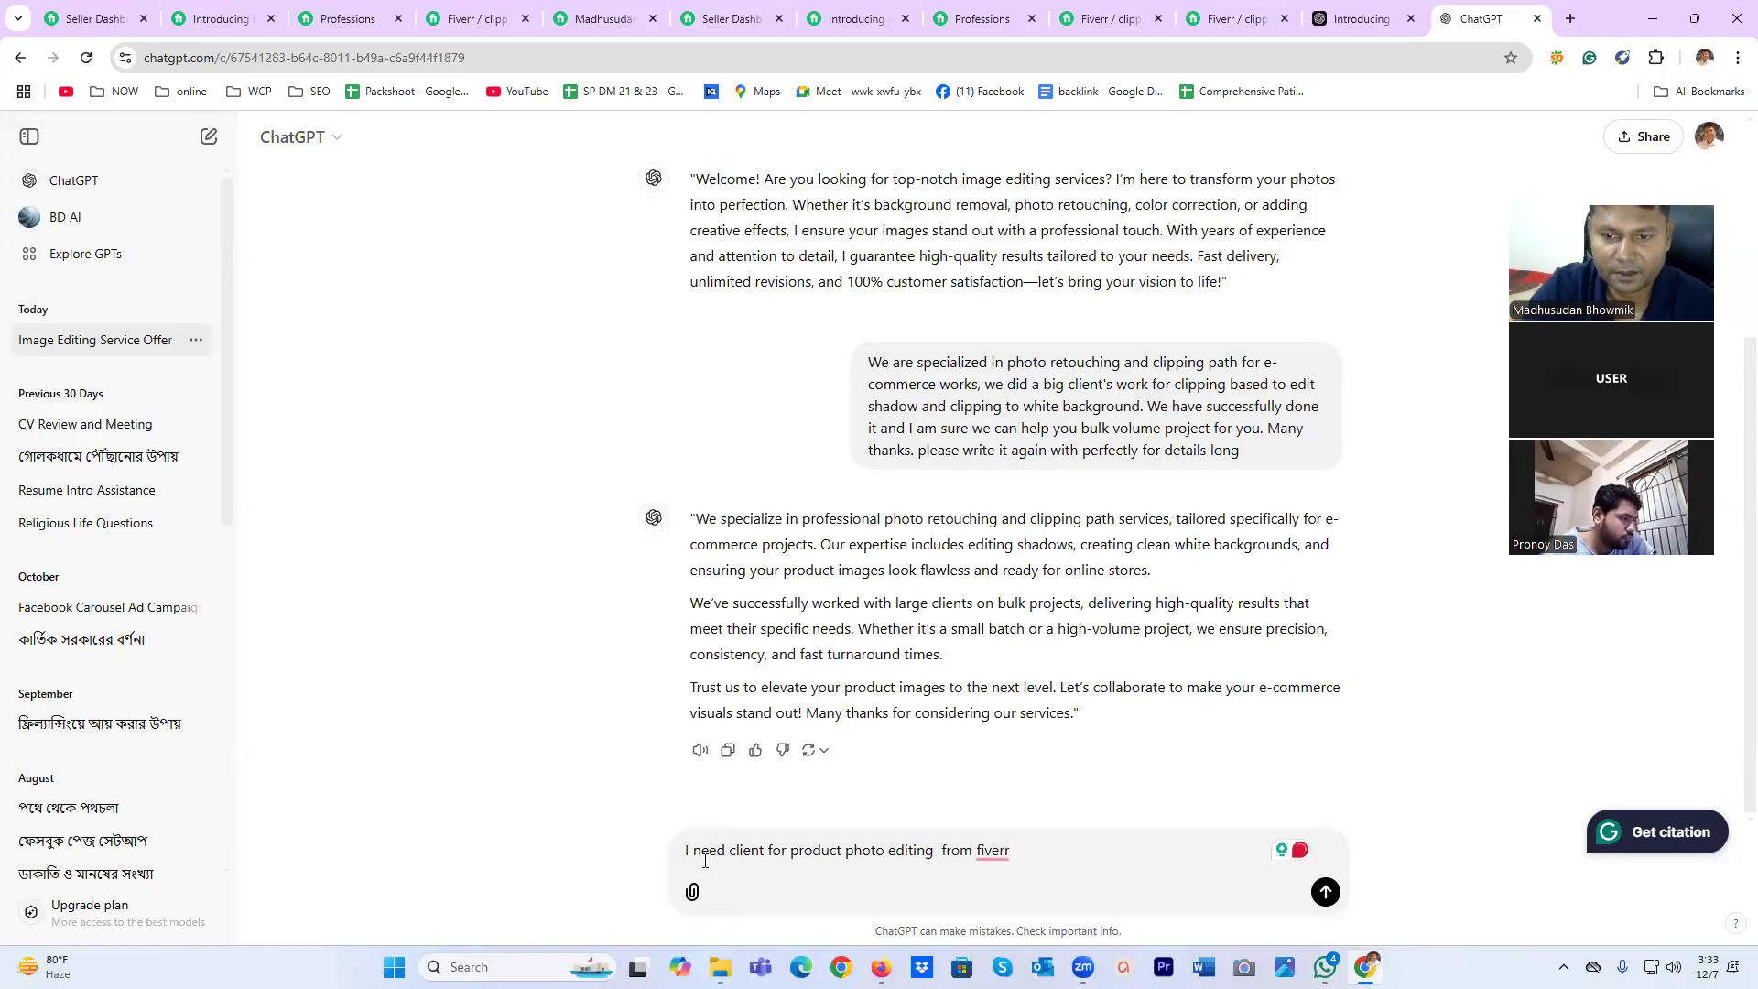
{"action": "type", "text": ", need"}
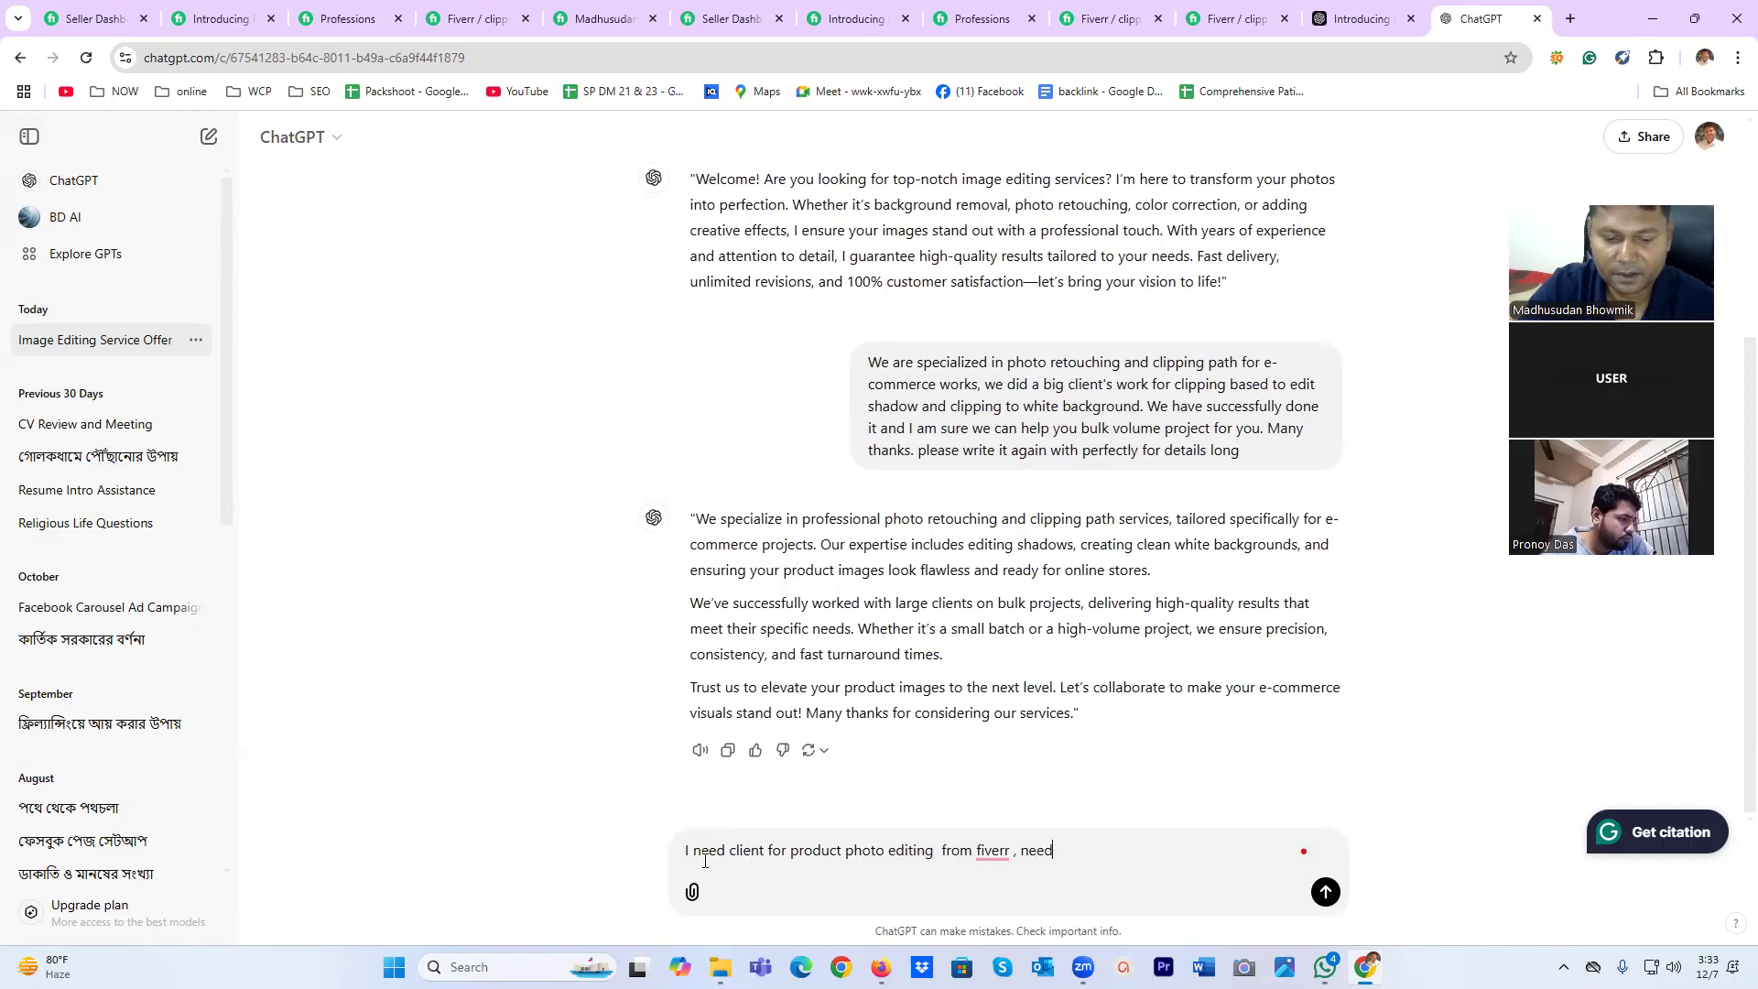
{"action": "type", "text": " description ."}
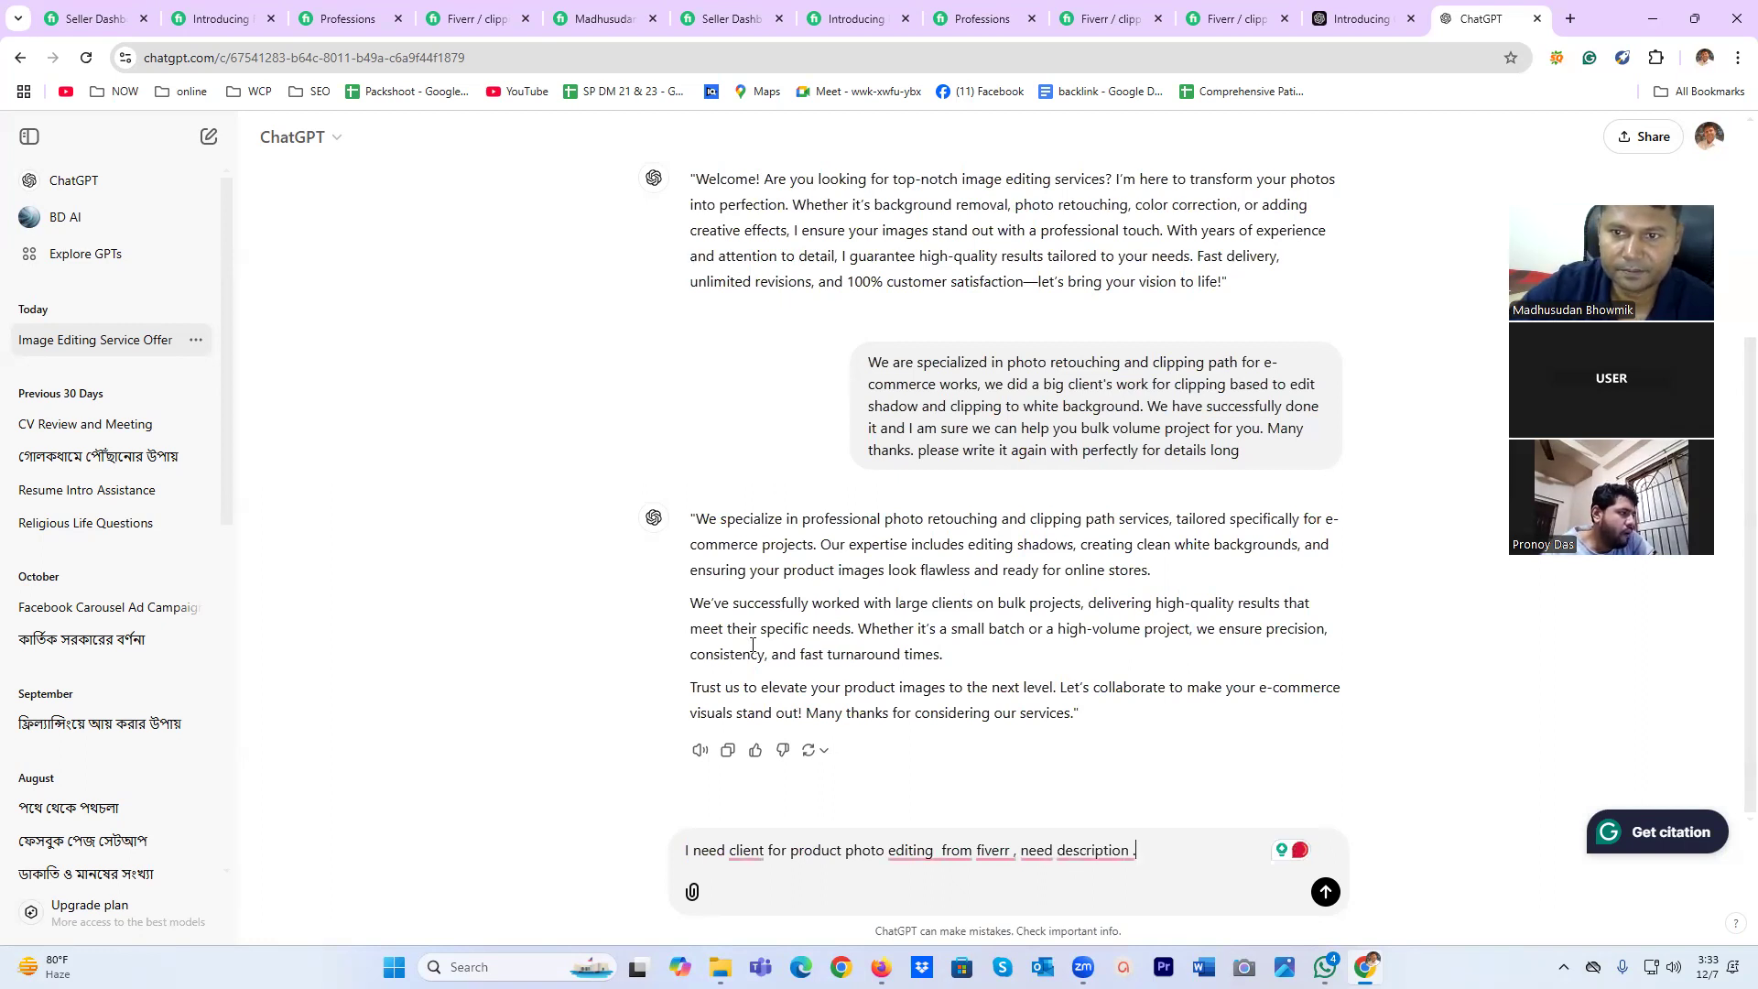
{"action": "left_click", "coordinate": [1131, 717]}
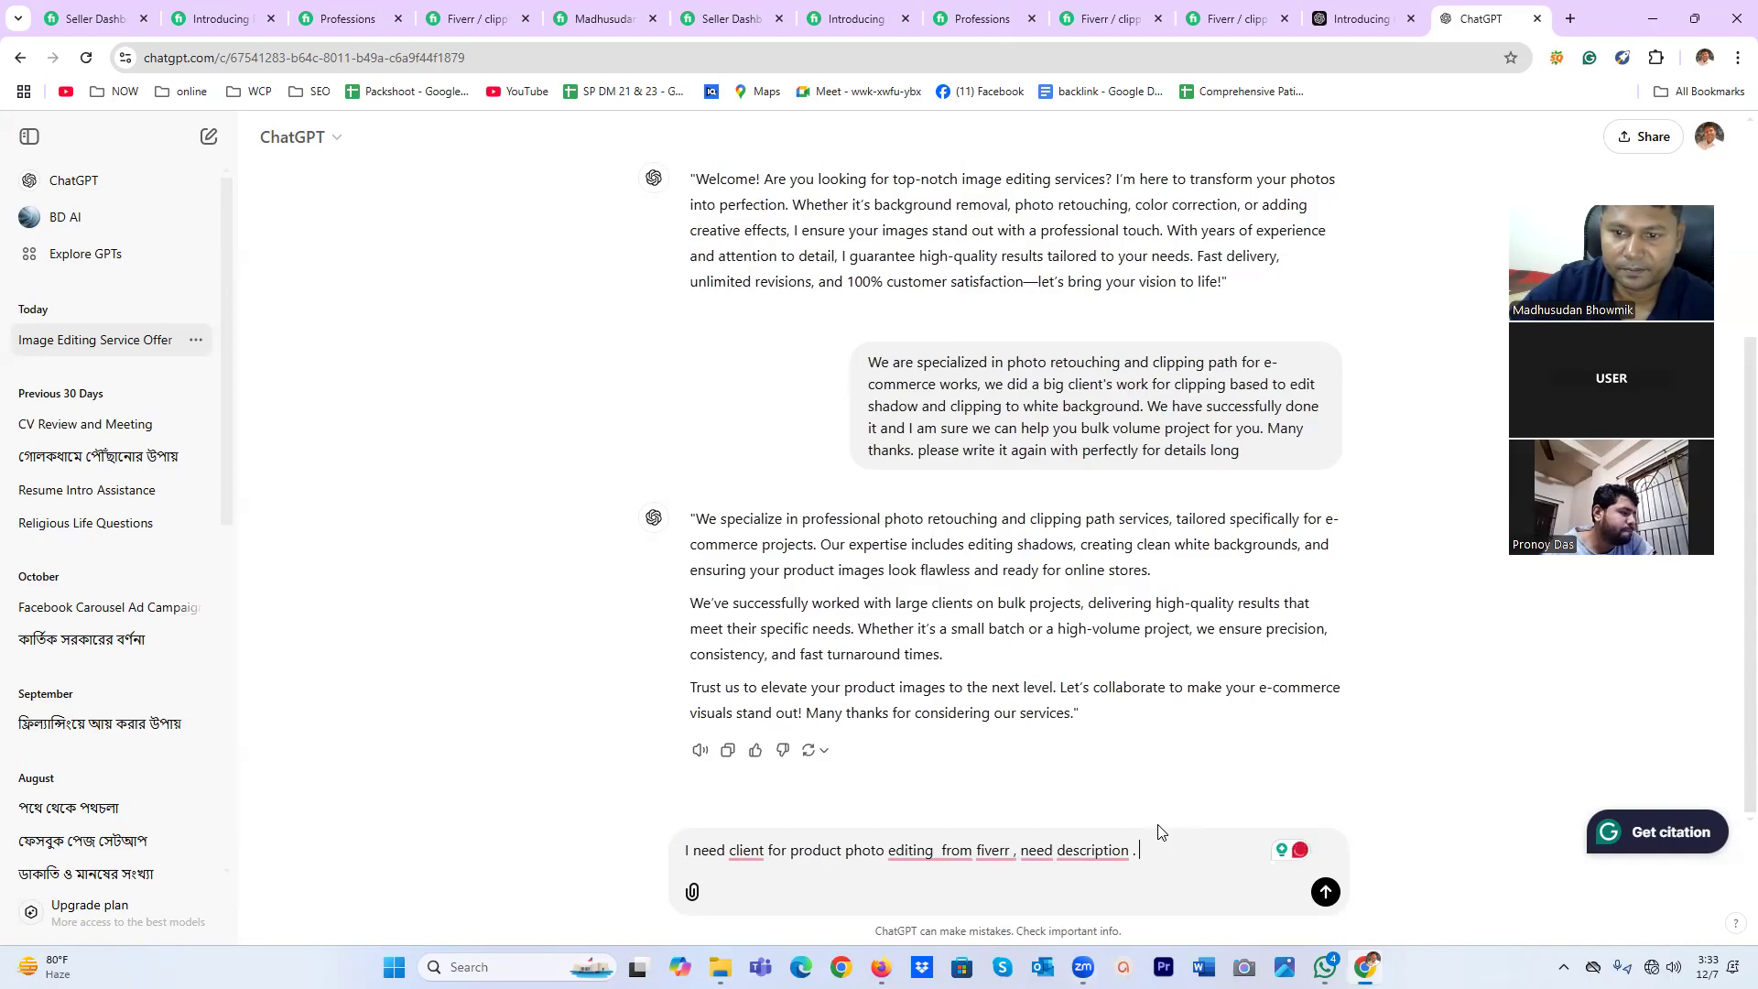
{"action": "type", "text": "shortly"}
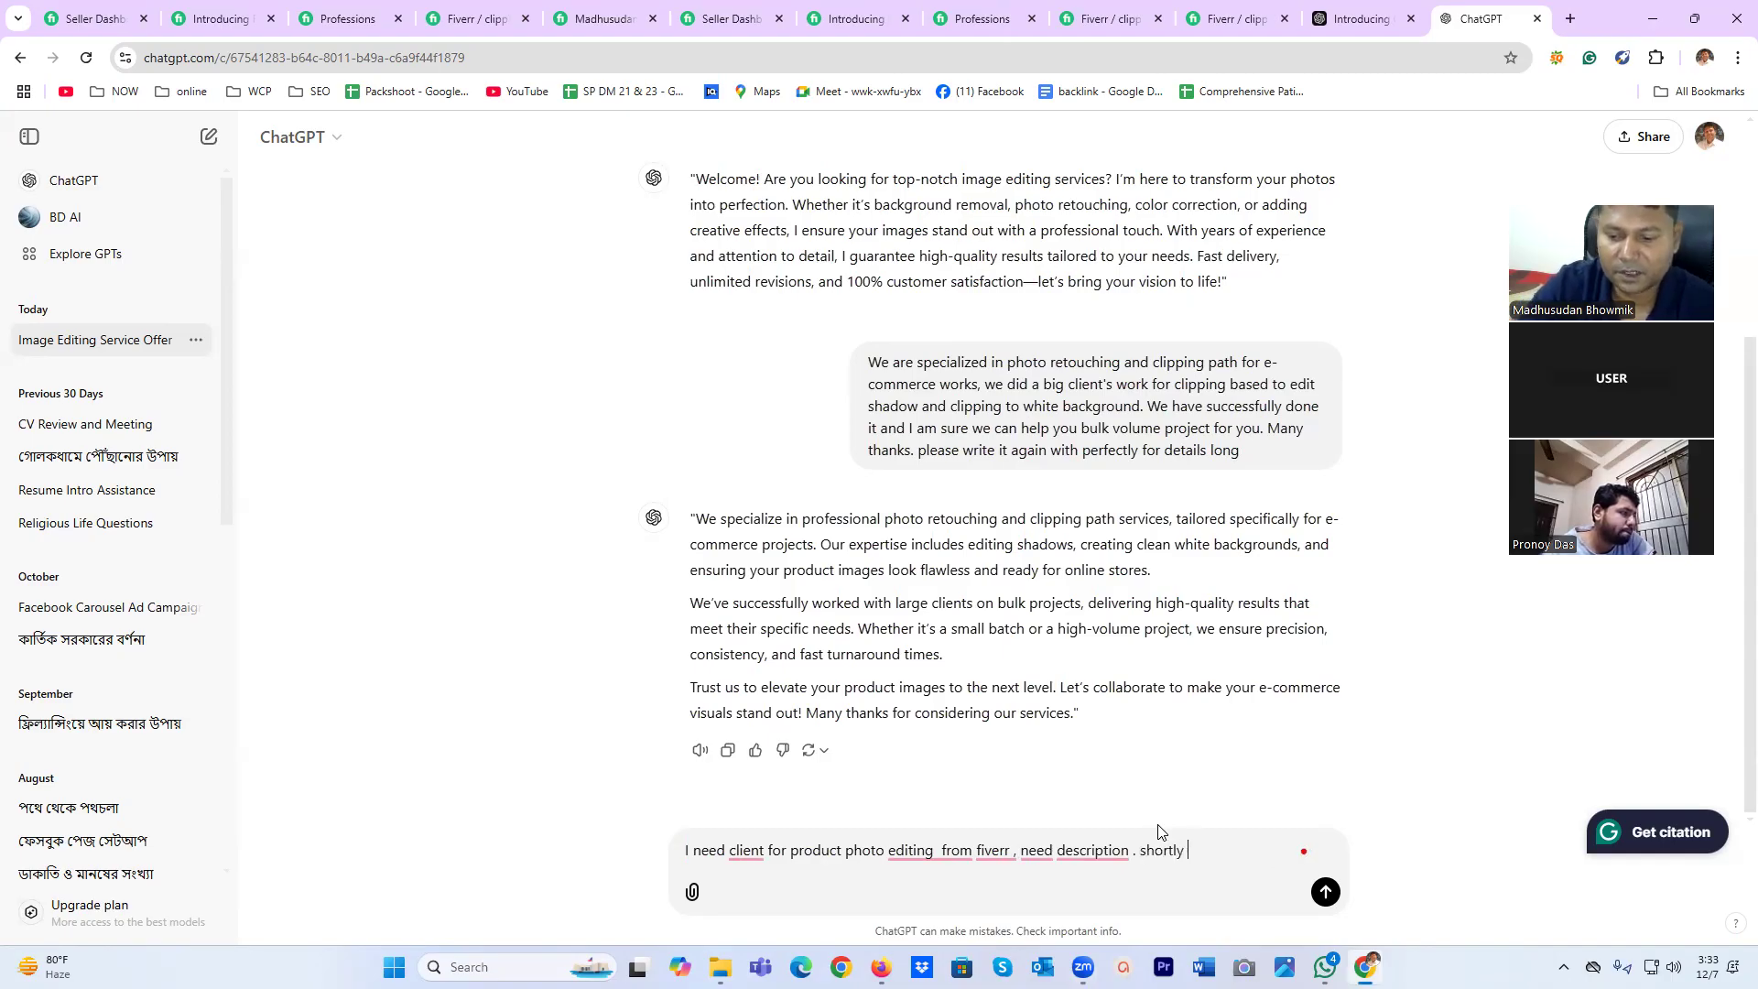
{"action": "key", "text": "Return"}
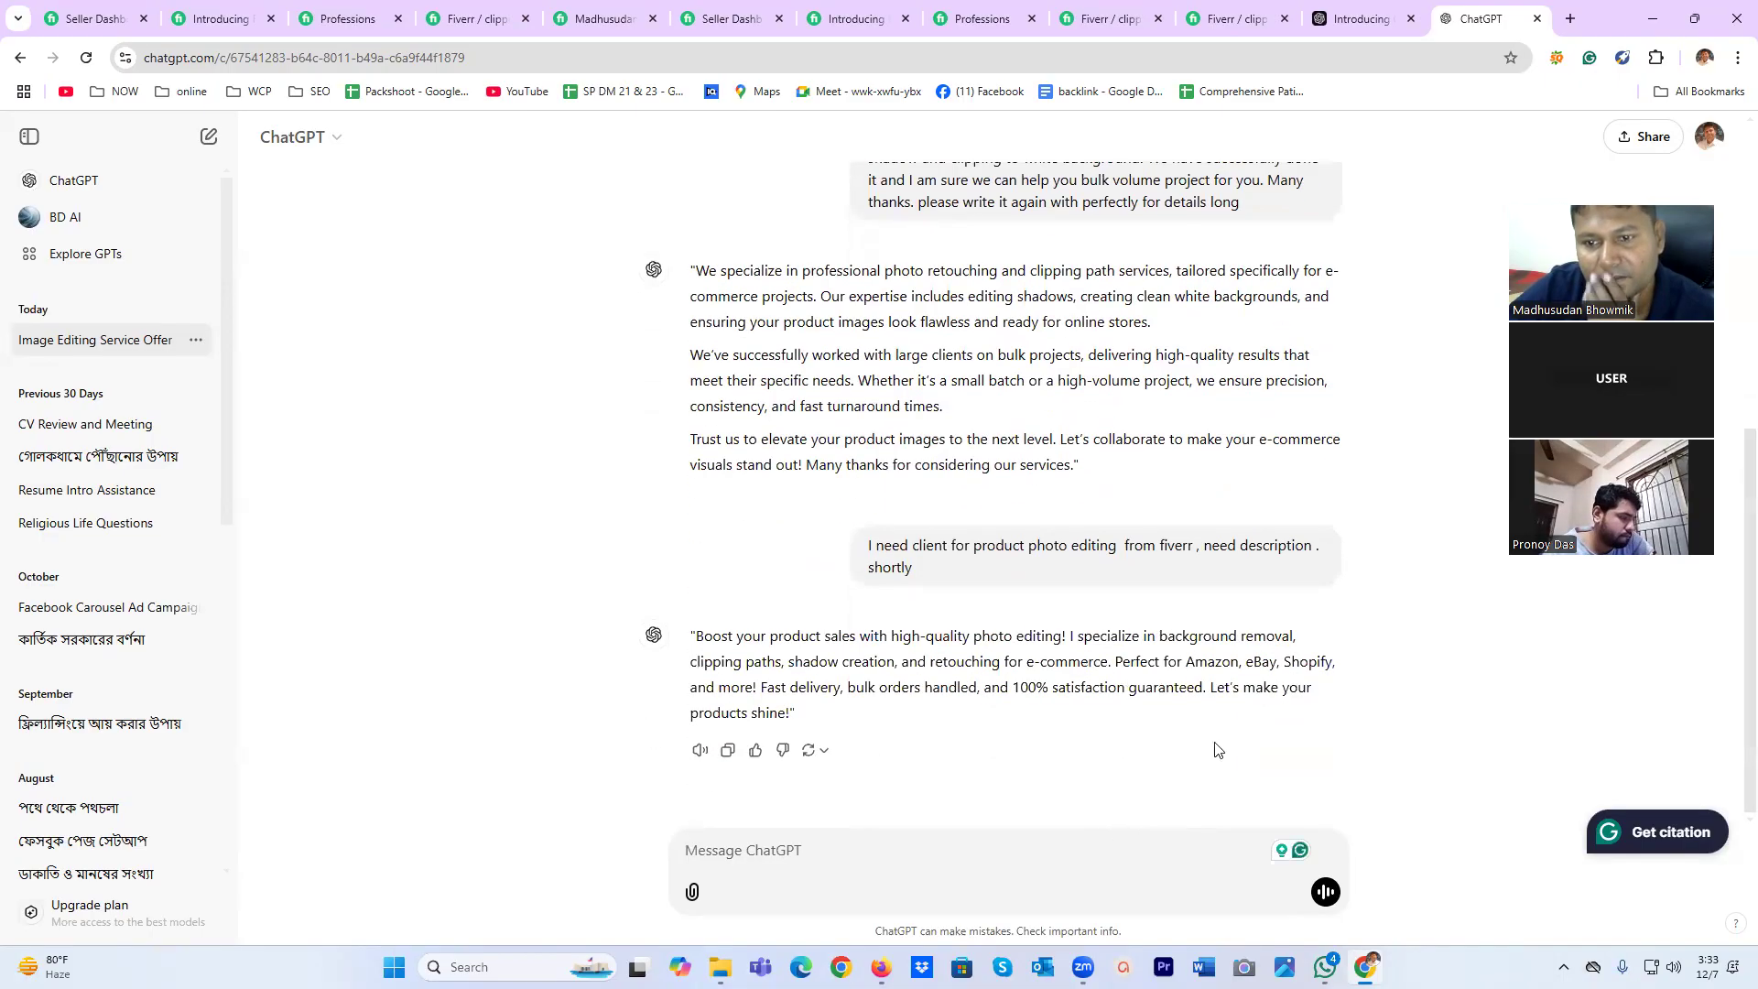
Ask ChatGPT to expand the product photo editing description with the follow-up message "more details".
{"action": "type", "text": "mor"}
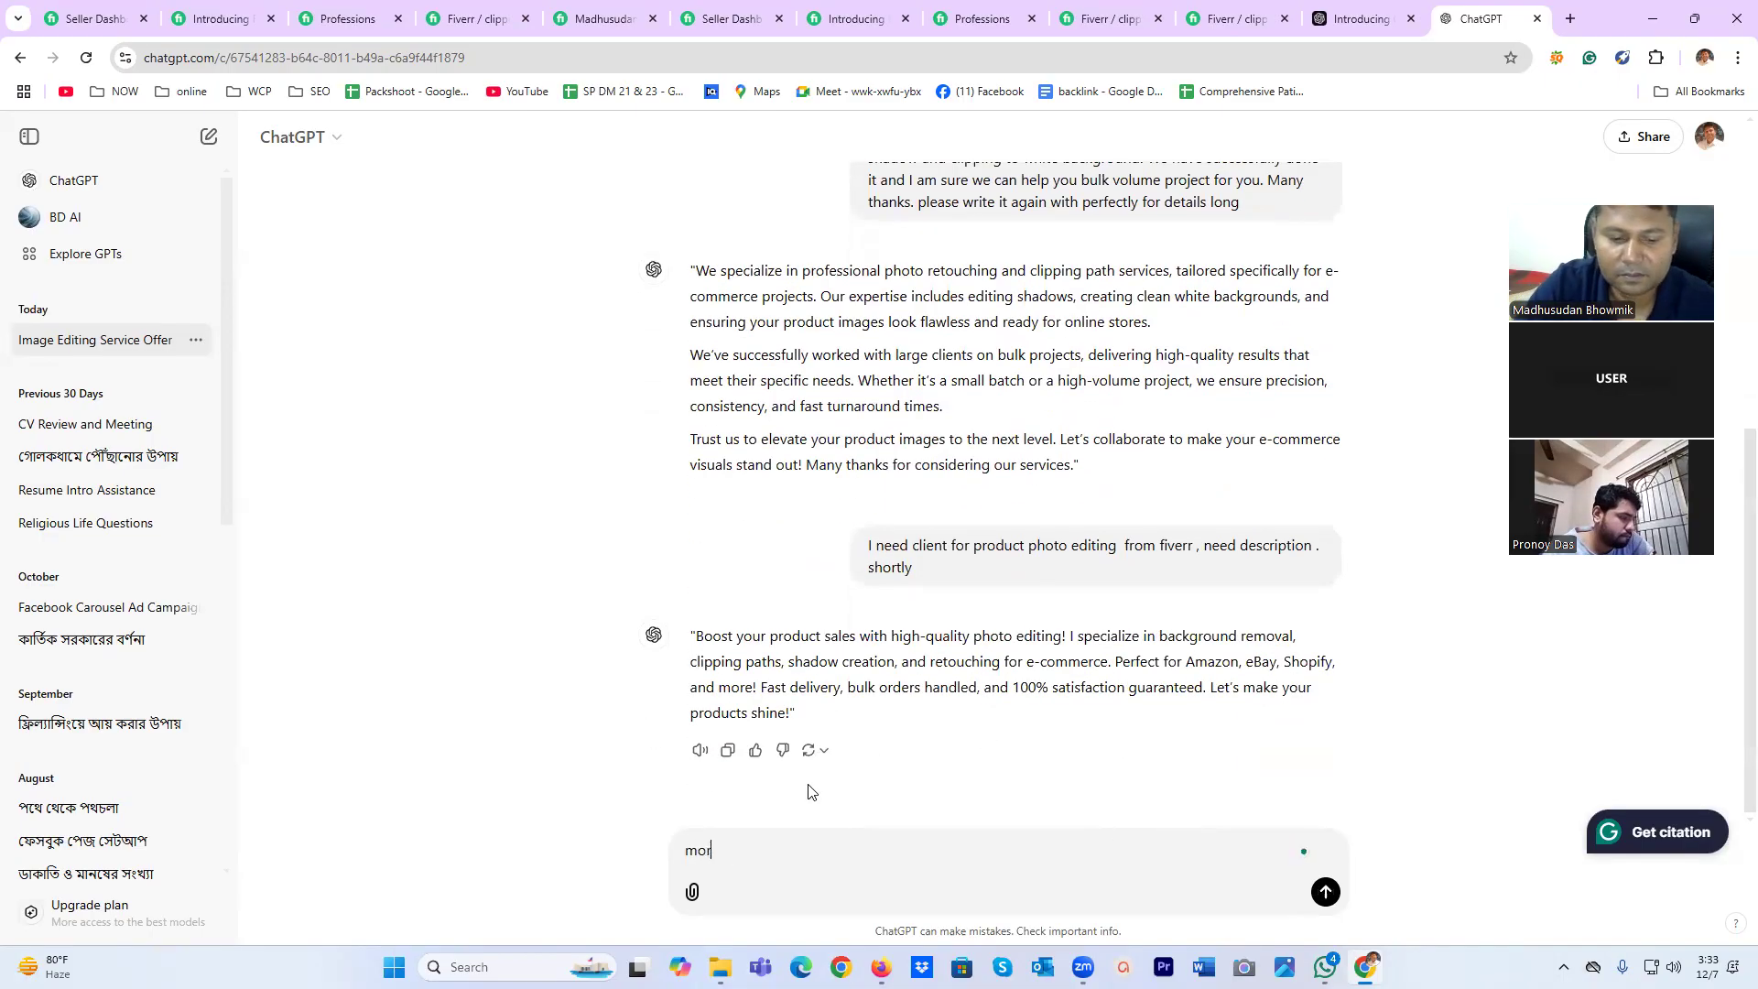
{"action": "type", "text": "e de"}
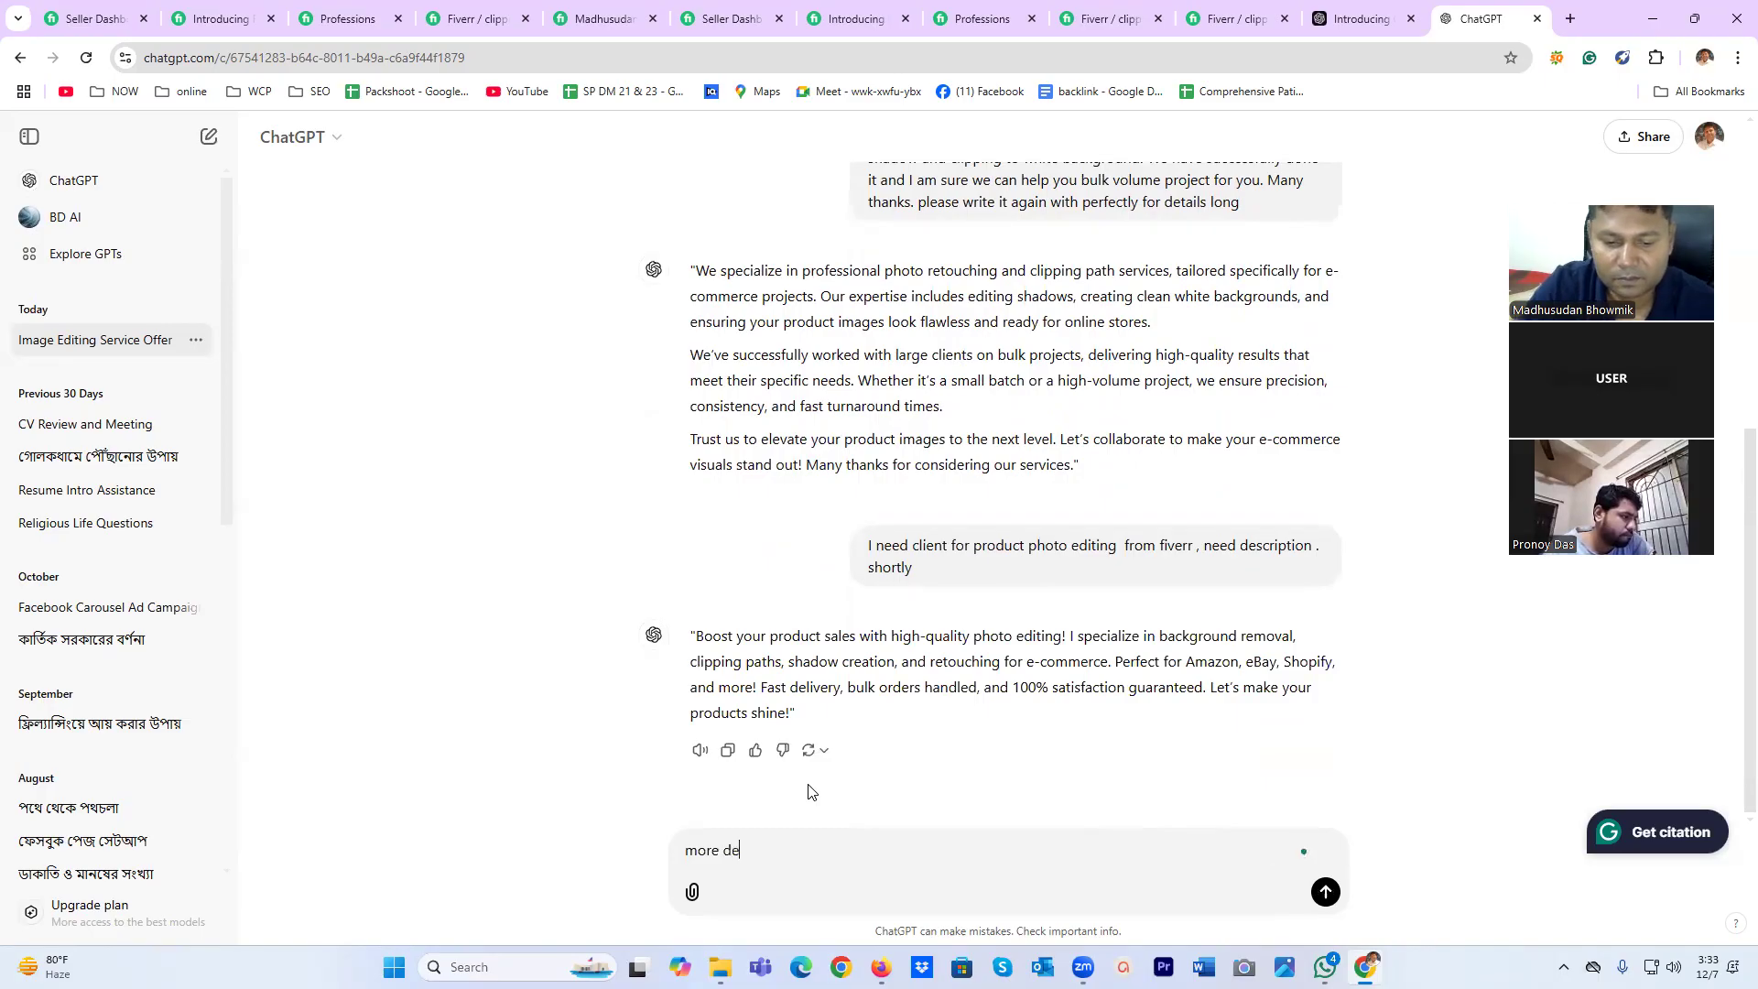
{"action": "type", "text": "tails"}
{"action": "key", "text": "Return"}
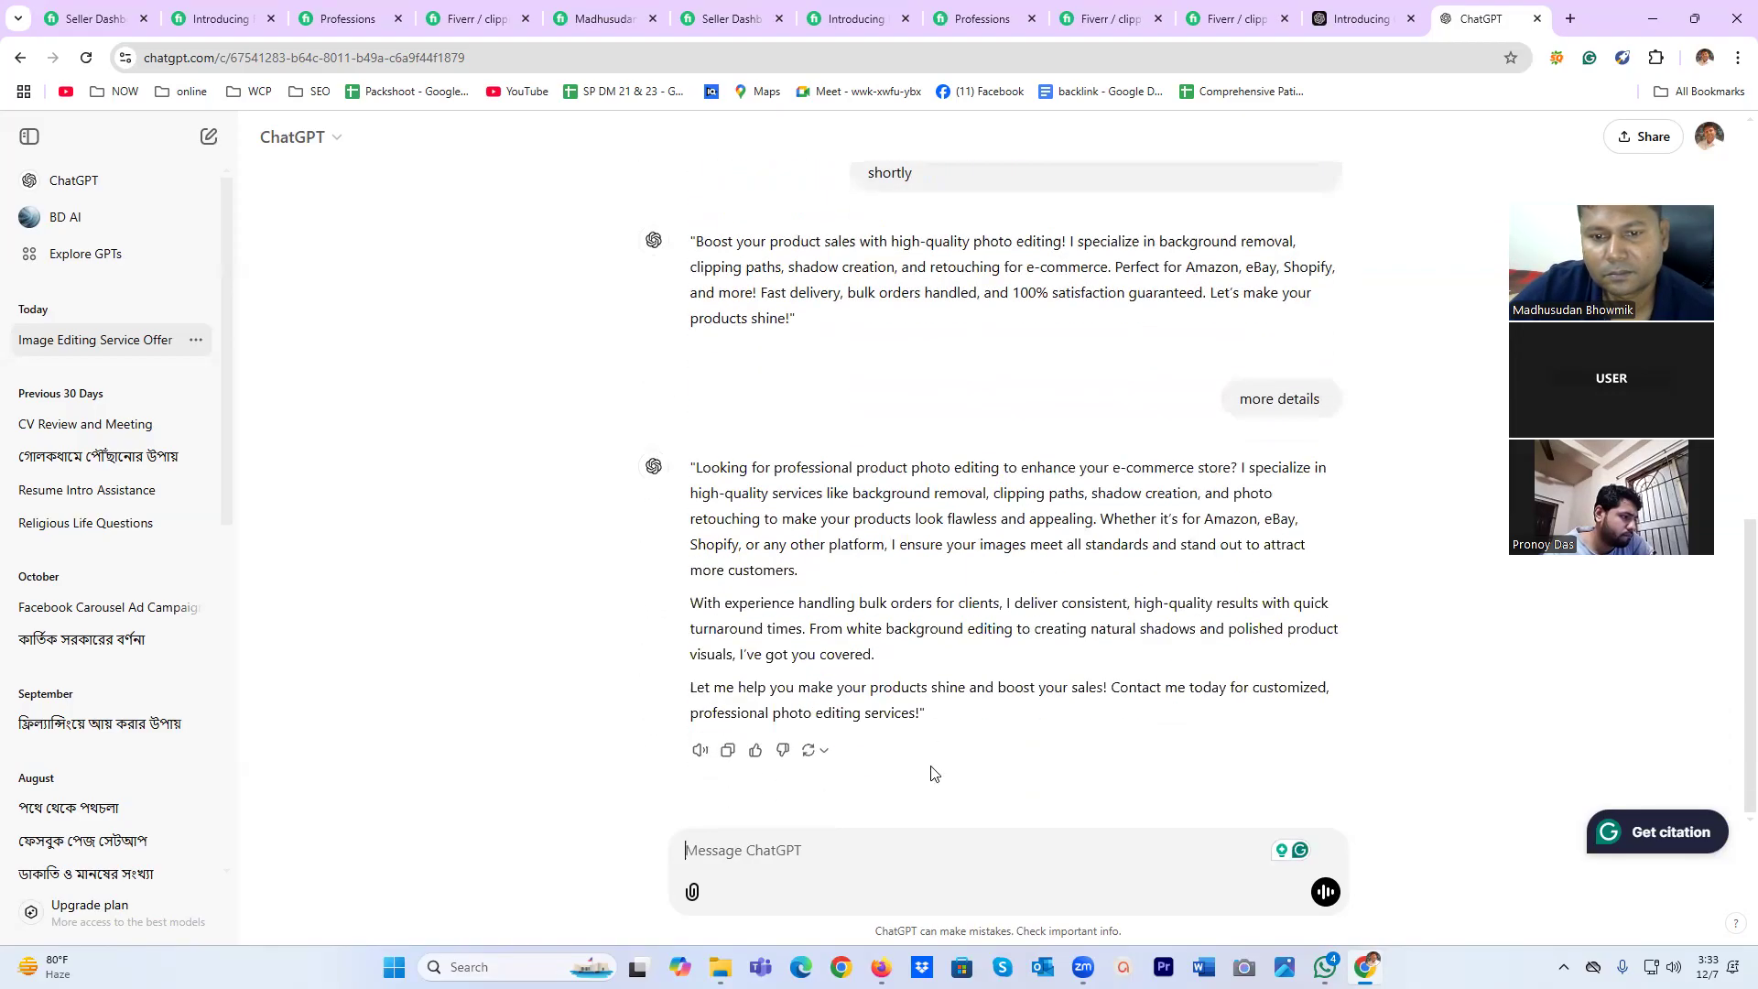
Copy ChatGPT's expanded answer into the detailed description of the Fiverr profession and close the spare Fiverr add-profession page.
{"action": "left_click_drag", "start_coordinate": [925, 713], "coordinate": [696, 469]}
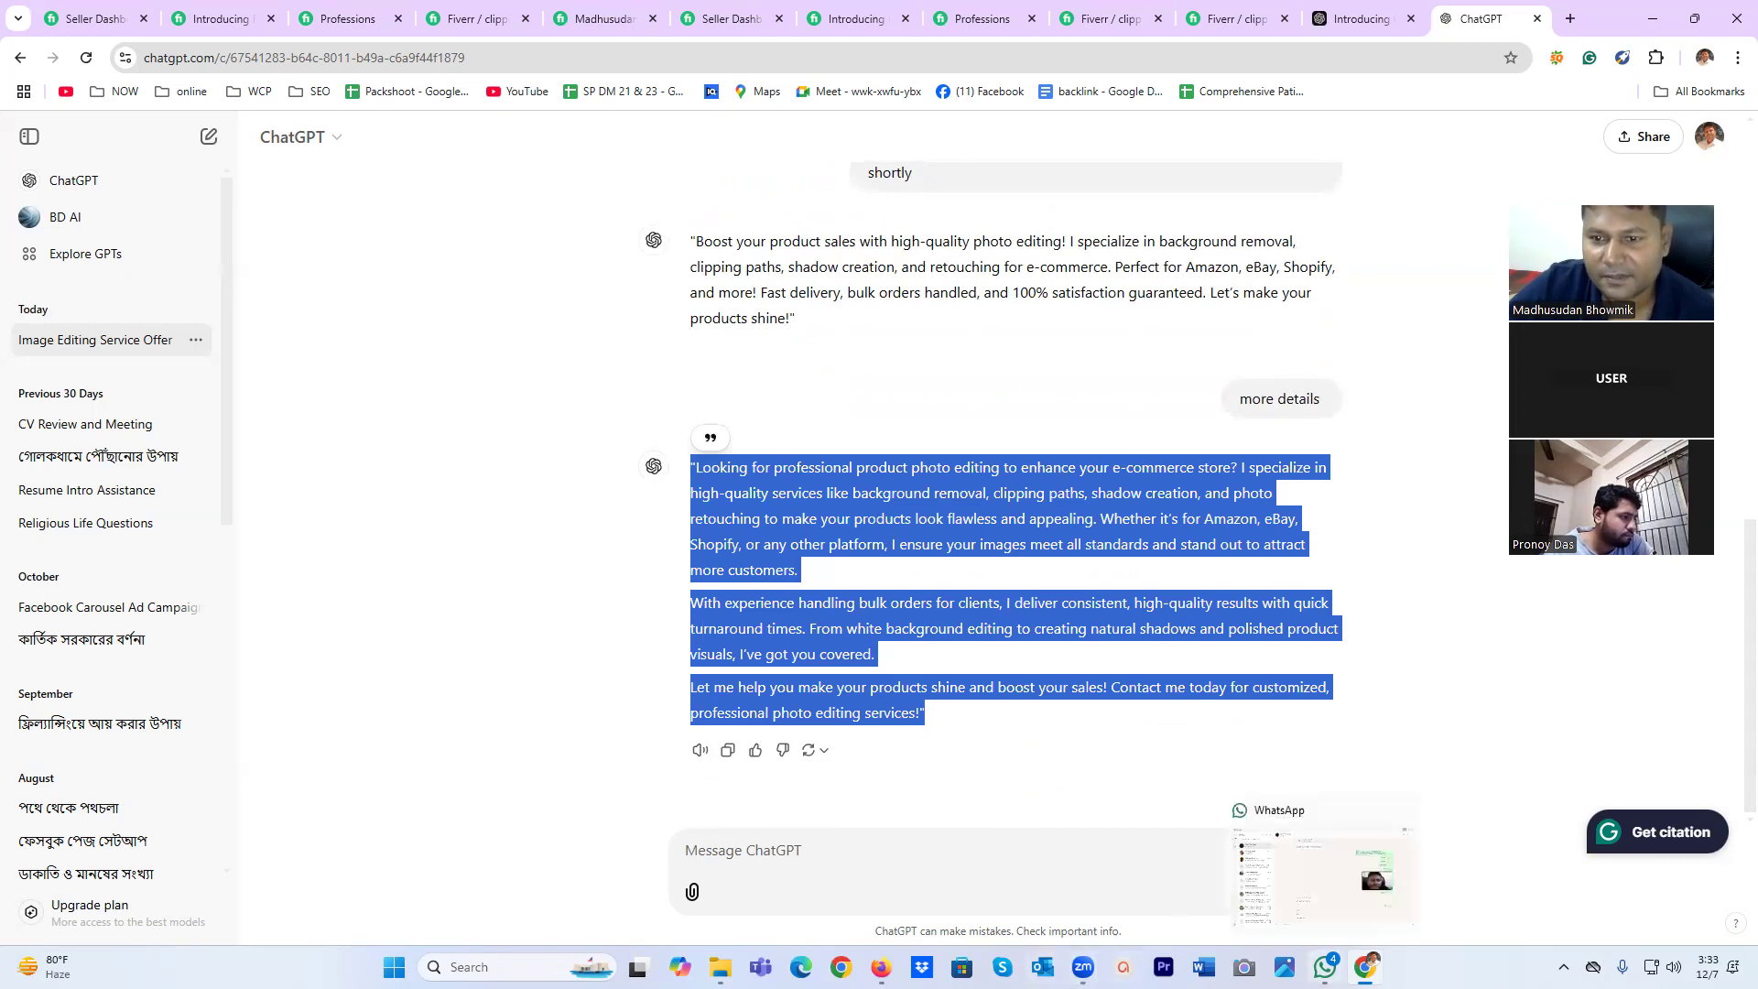
{"action": "left_click", "coordinate": [1325, 967]}
{"action": "left_click", "coordinate": [1325, 967]}
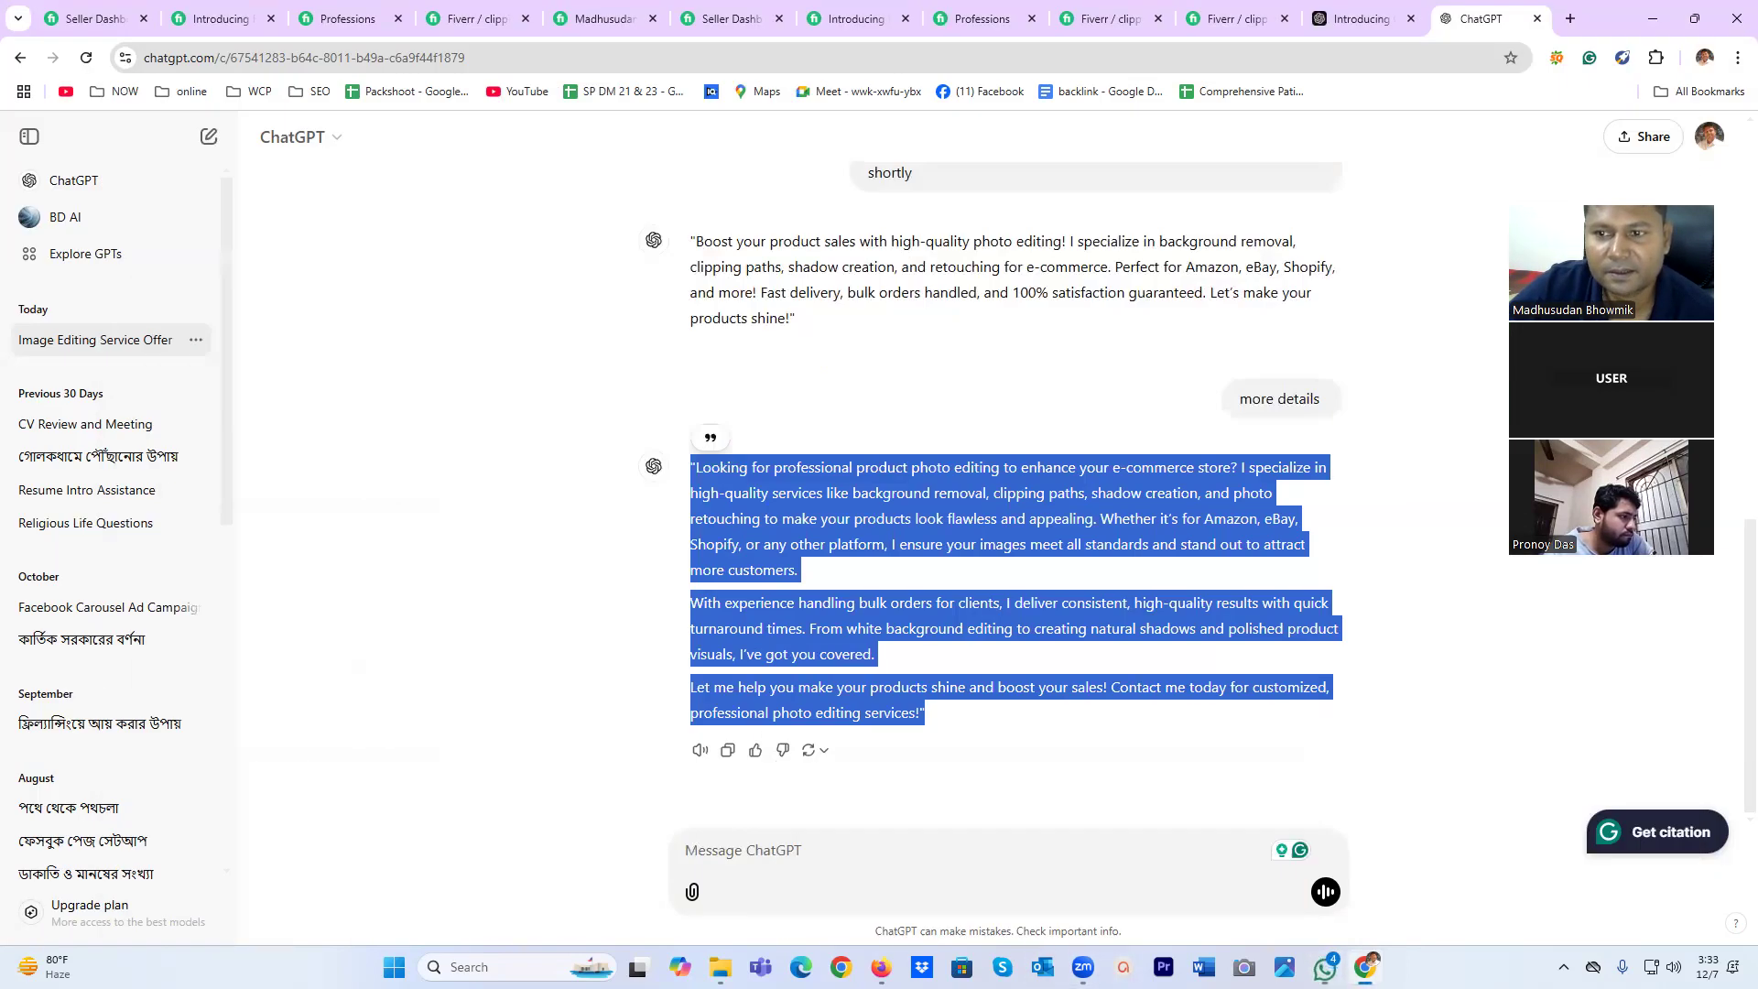
{"action": "left_click", "coordinate": [1239, 28]}
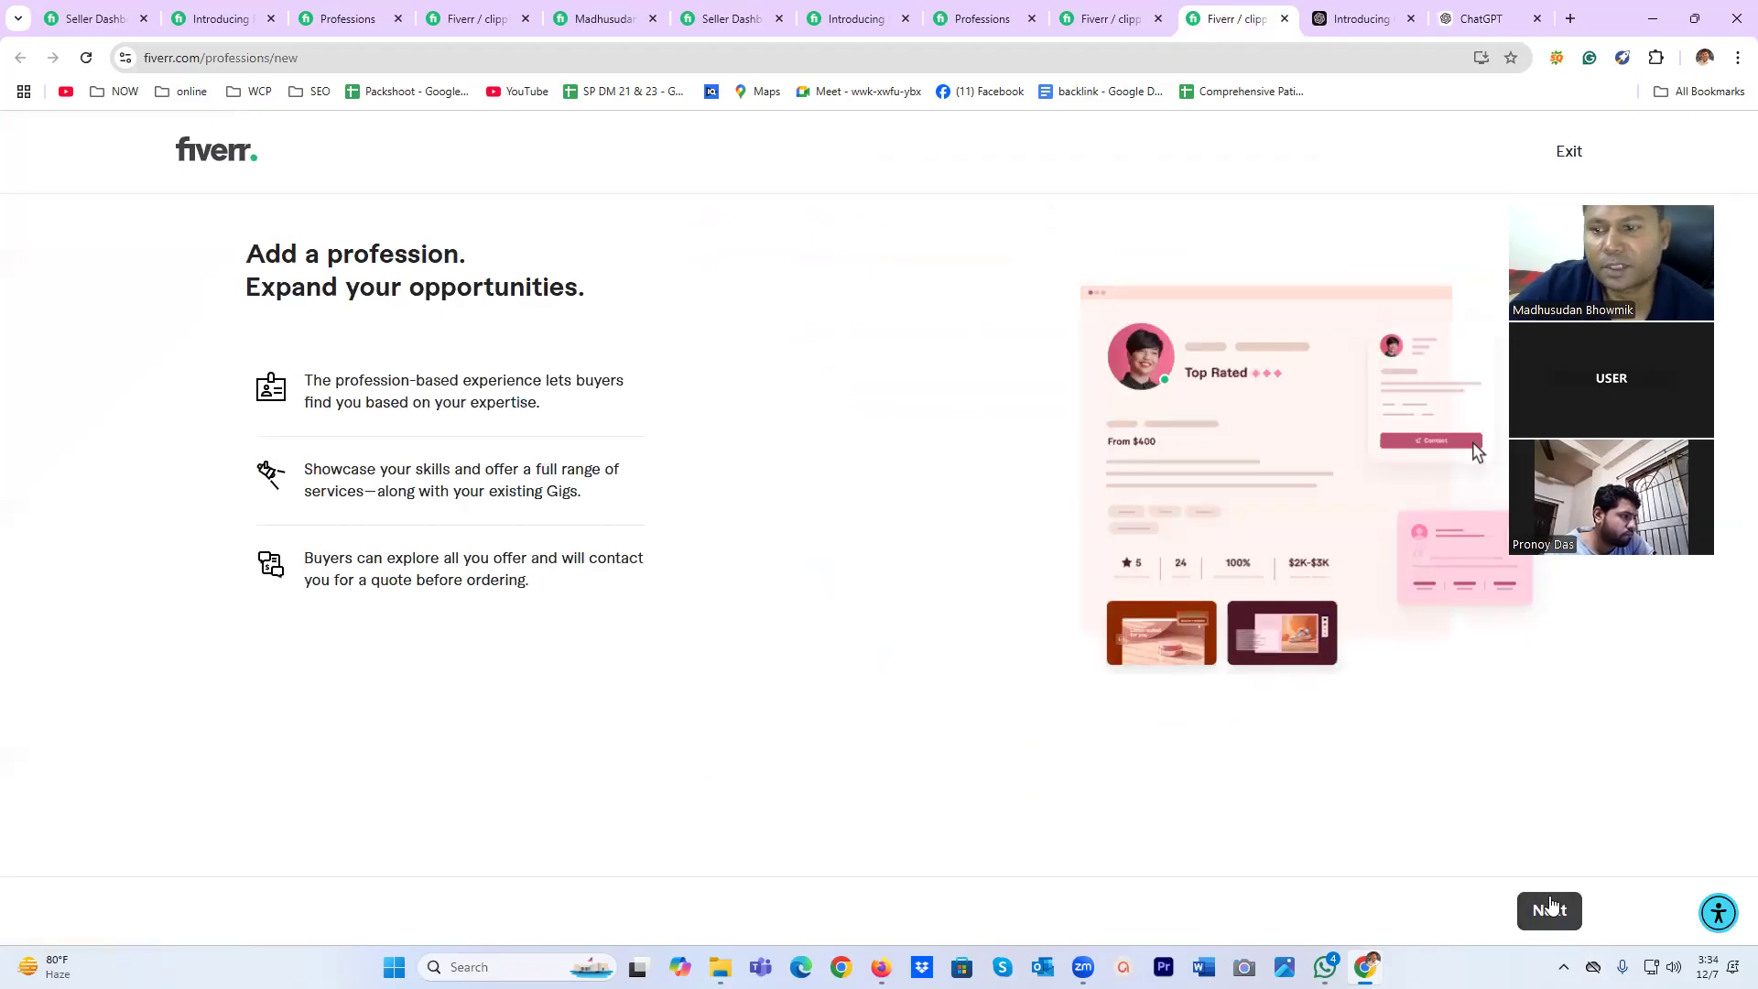
{"action": "left_click", "coordinate": [1114, 26]}
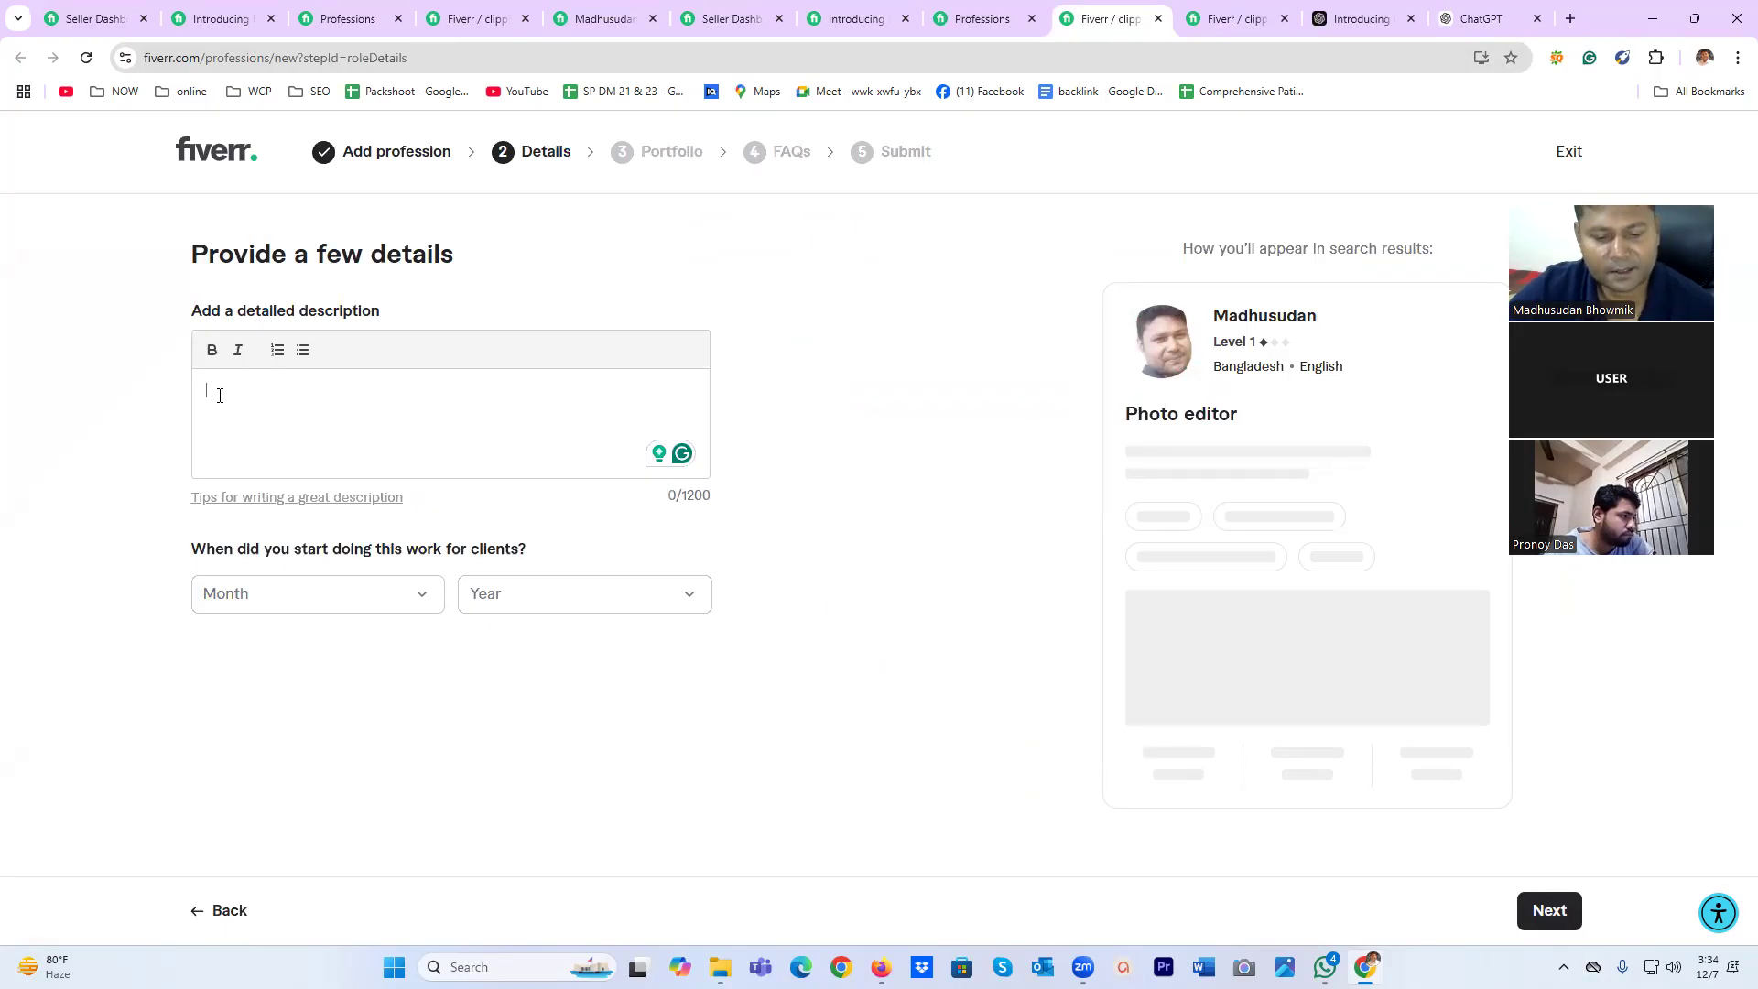
{"action": "key", "text": "ctrl+v"}
{"action": "left_click", "coordinate": [1285, 18]}
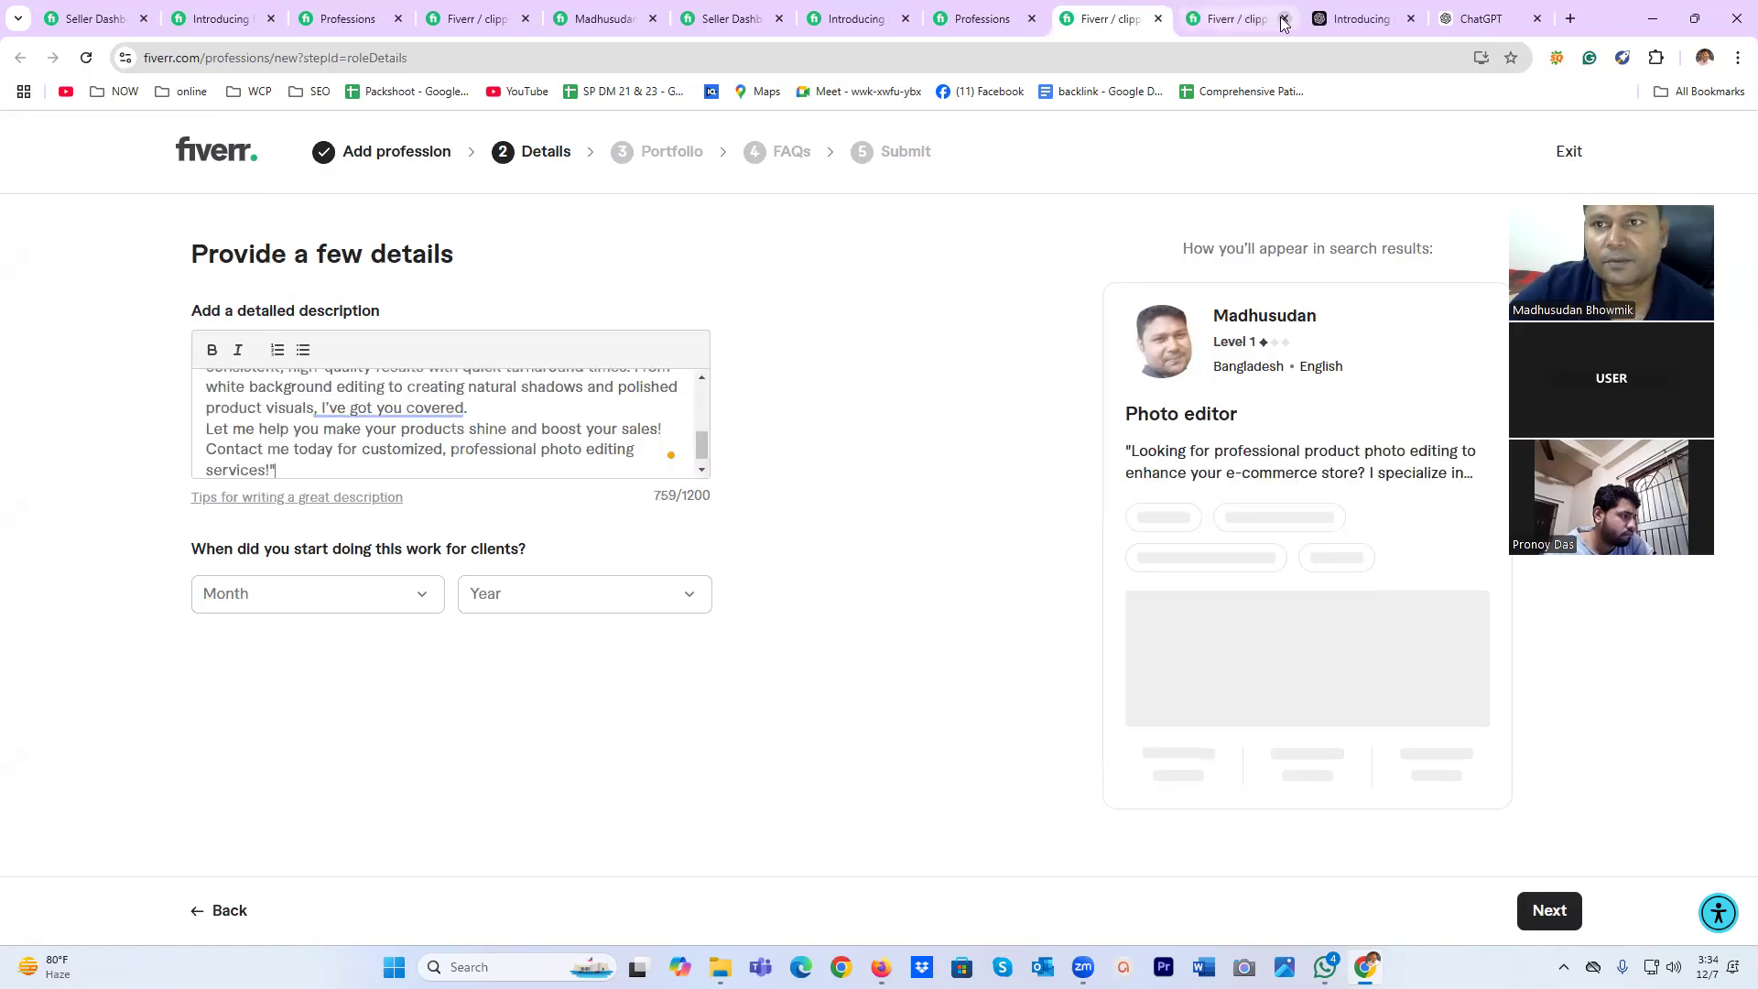
Set the start of this work for clients to December 2024 and continue to the portfolio stage.
{"action": "left_click", "coordinate": [416, 605]}
{"action": "scroll", "coordinate": [353, 757], "scroll_direction": "down", "scroll_amount": 3}
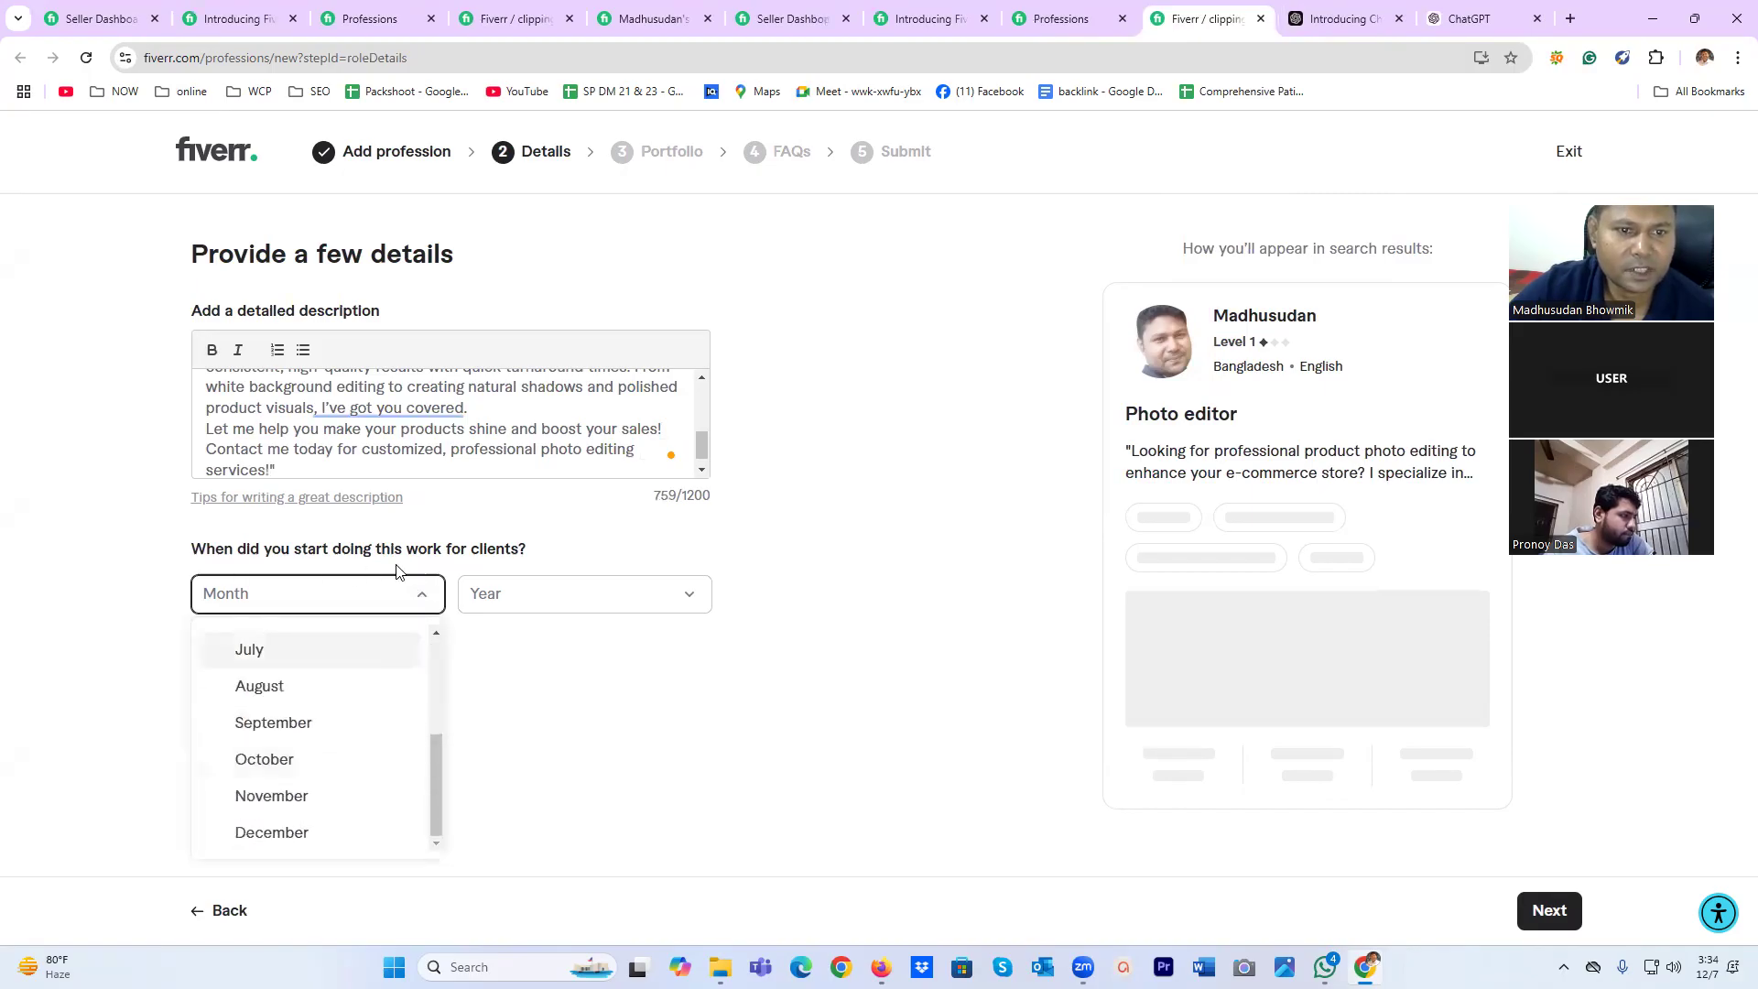
{"action": "left_click", "coordinate": [286, 830]}
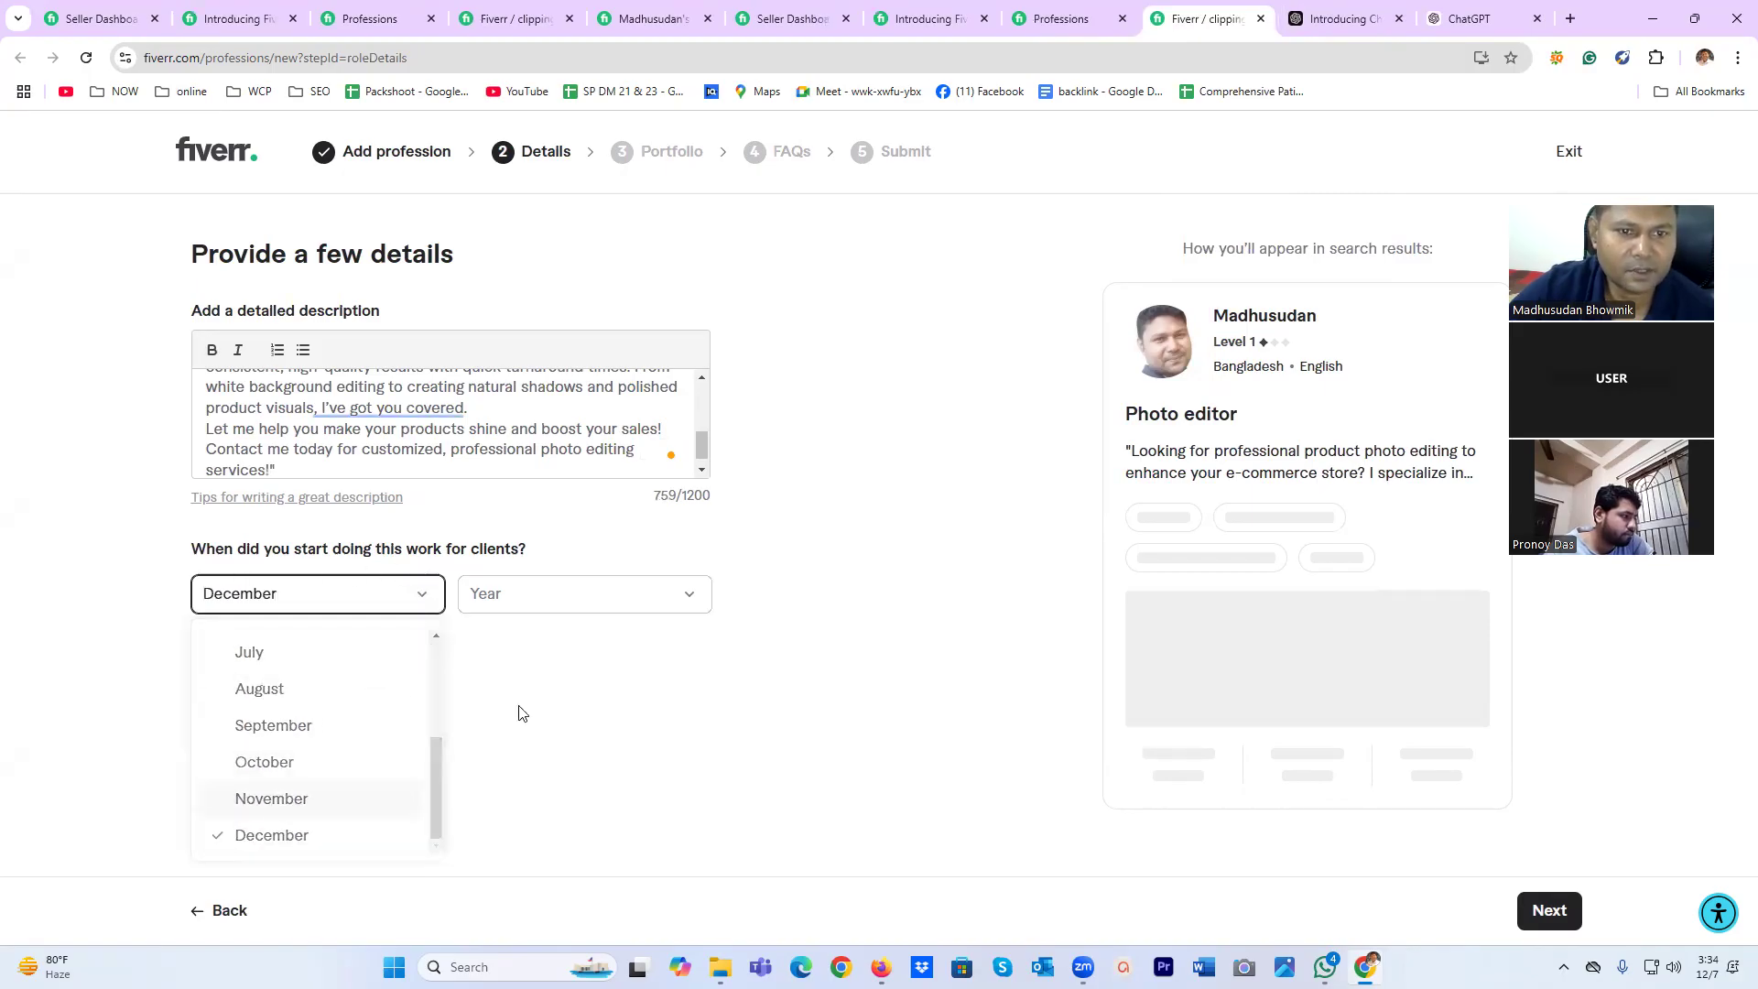
{"action": "left_click", "coordinate": [568, 600]}
{"action": "left_click", "coordinate": [558, 644]}
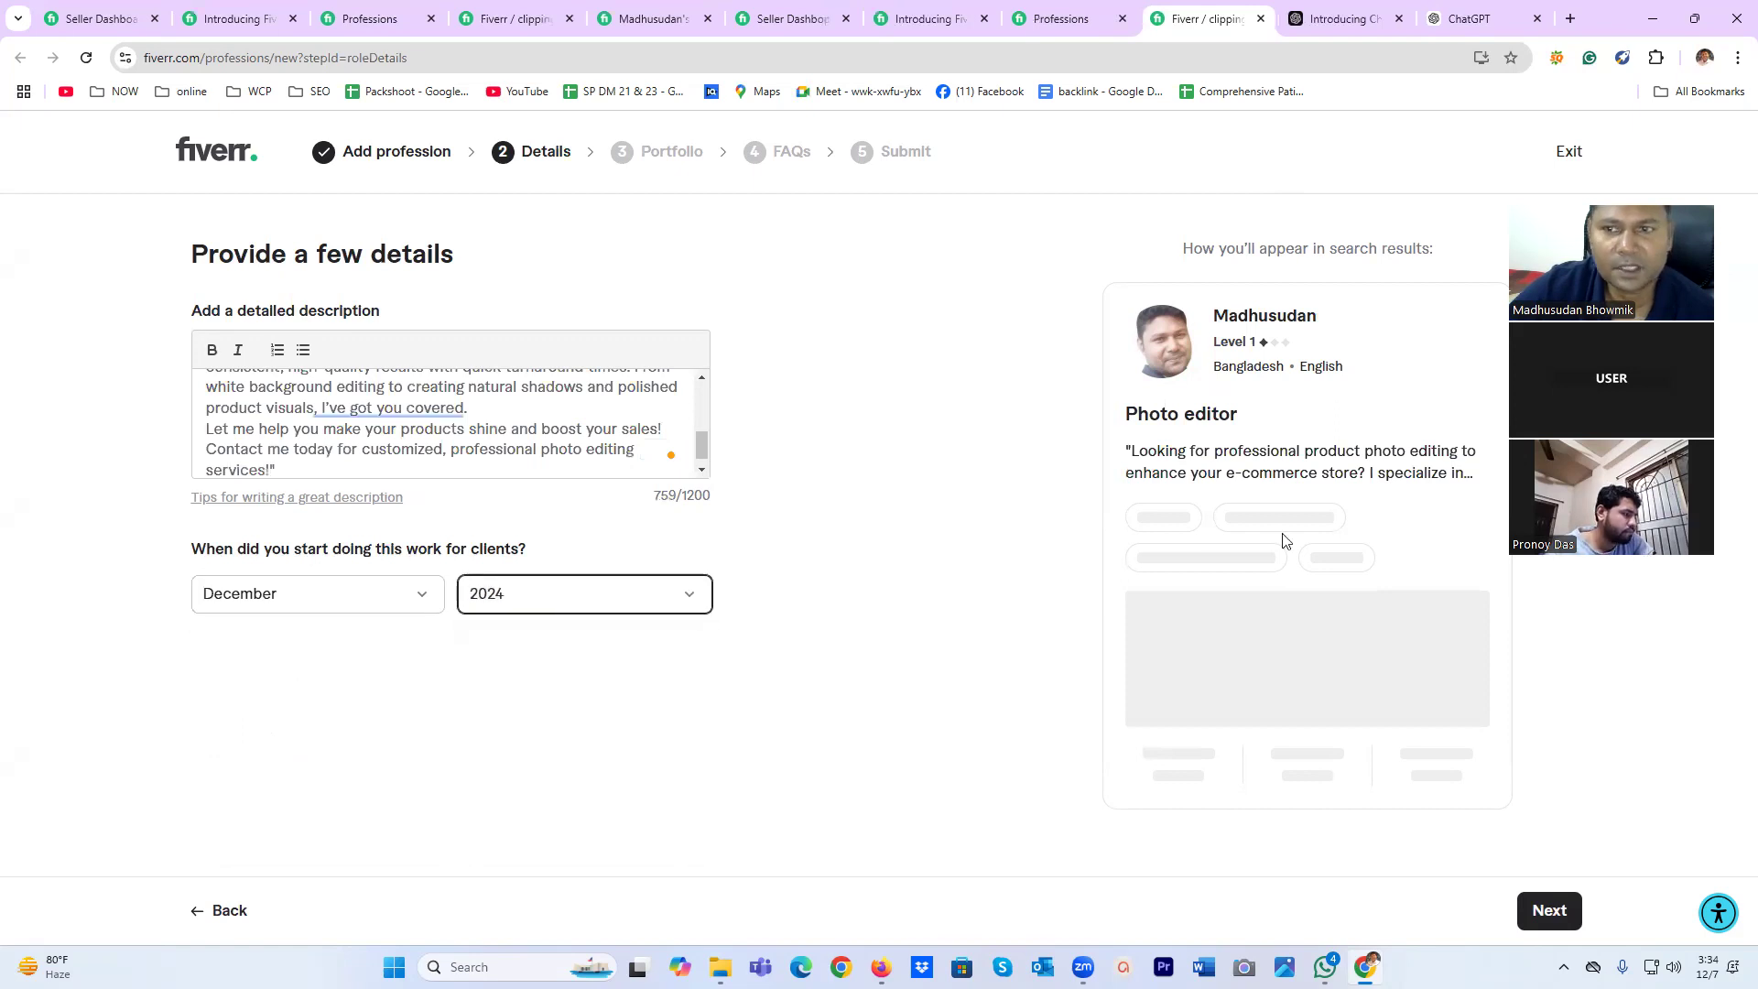
{"action": "left_click", "coordinate": [1550, 912]}
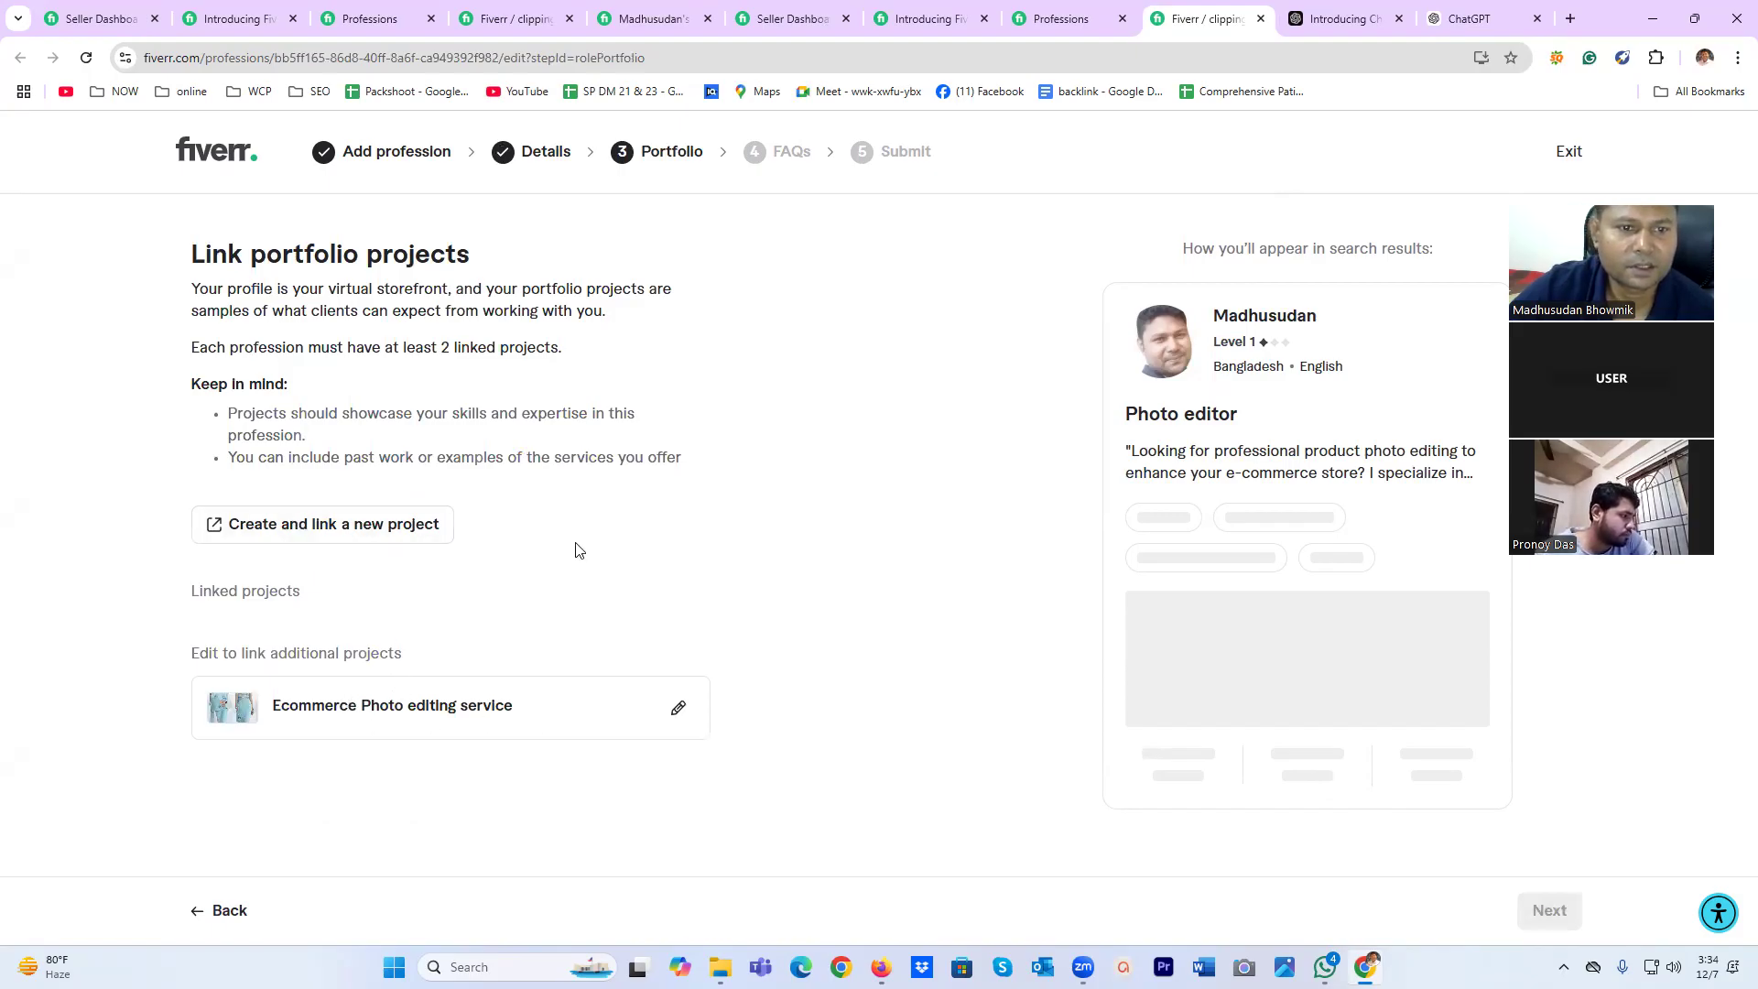
Start creating a new linked portfolio project and name it "Product image editing".
{"action": "left_click", "coordinate": [351, 527]}
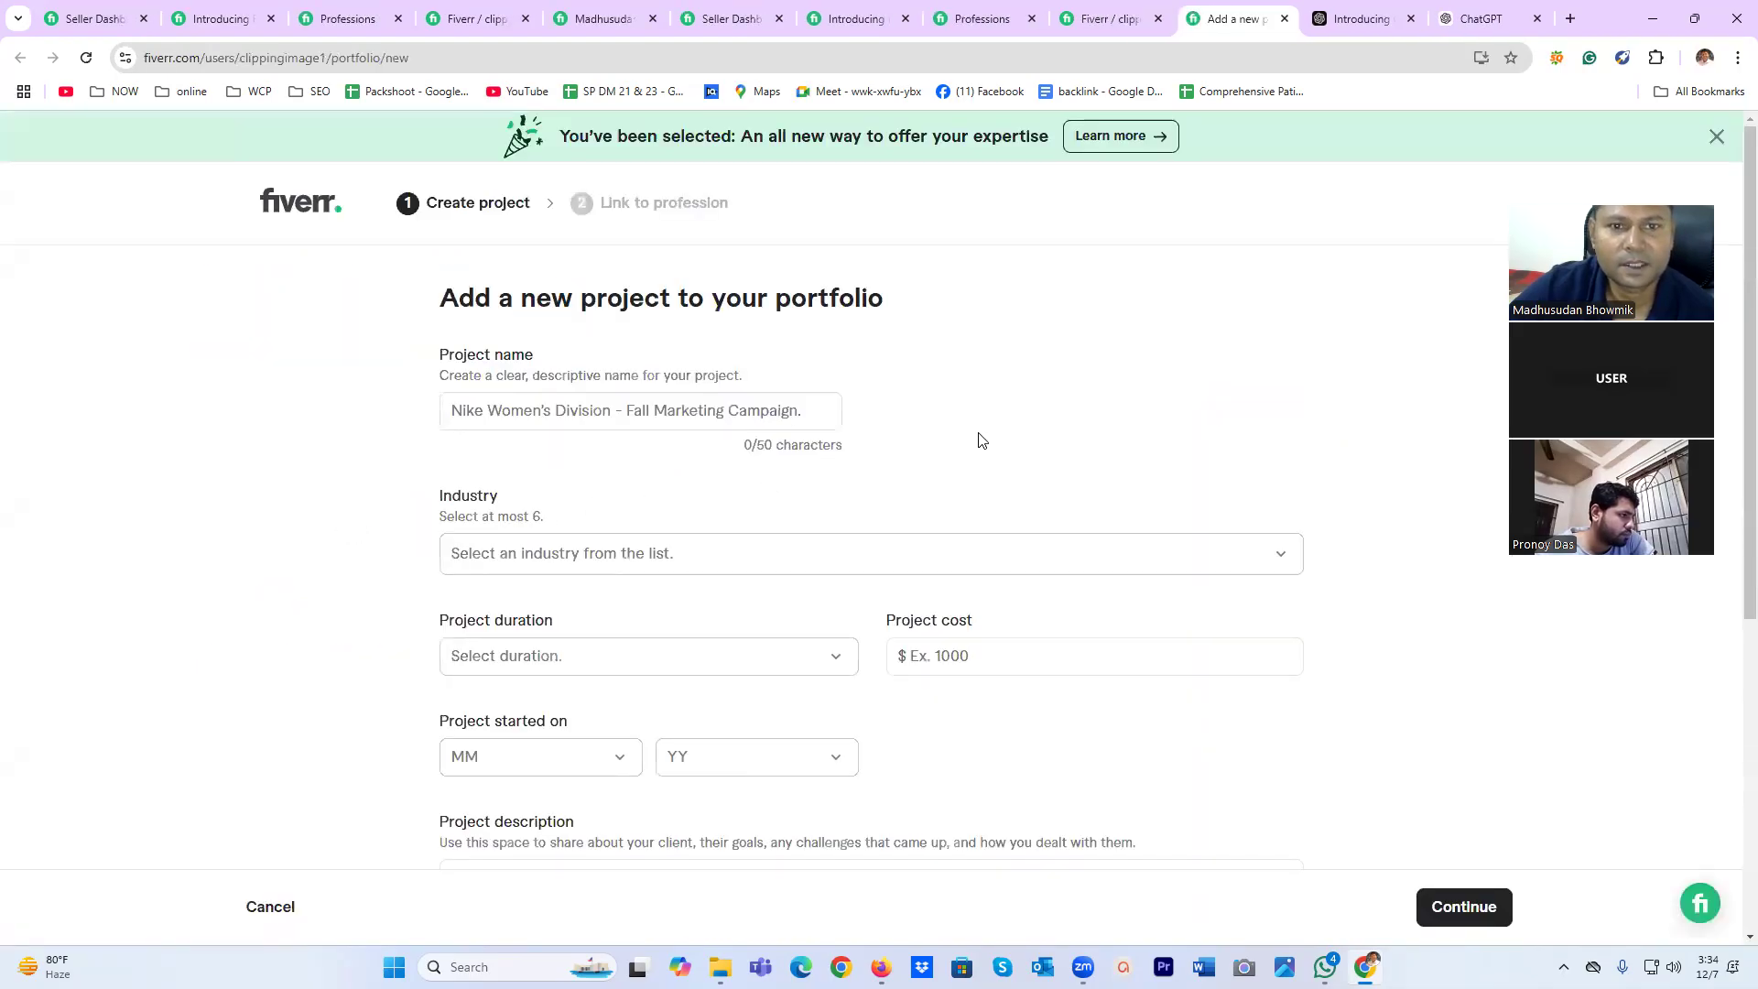
{"action": "scroll", "coordinate": [981, 432], "scroll_direction": "down", "scroll_amount": 5}
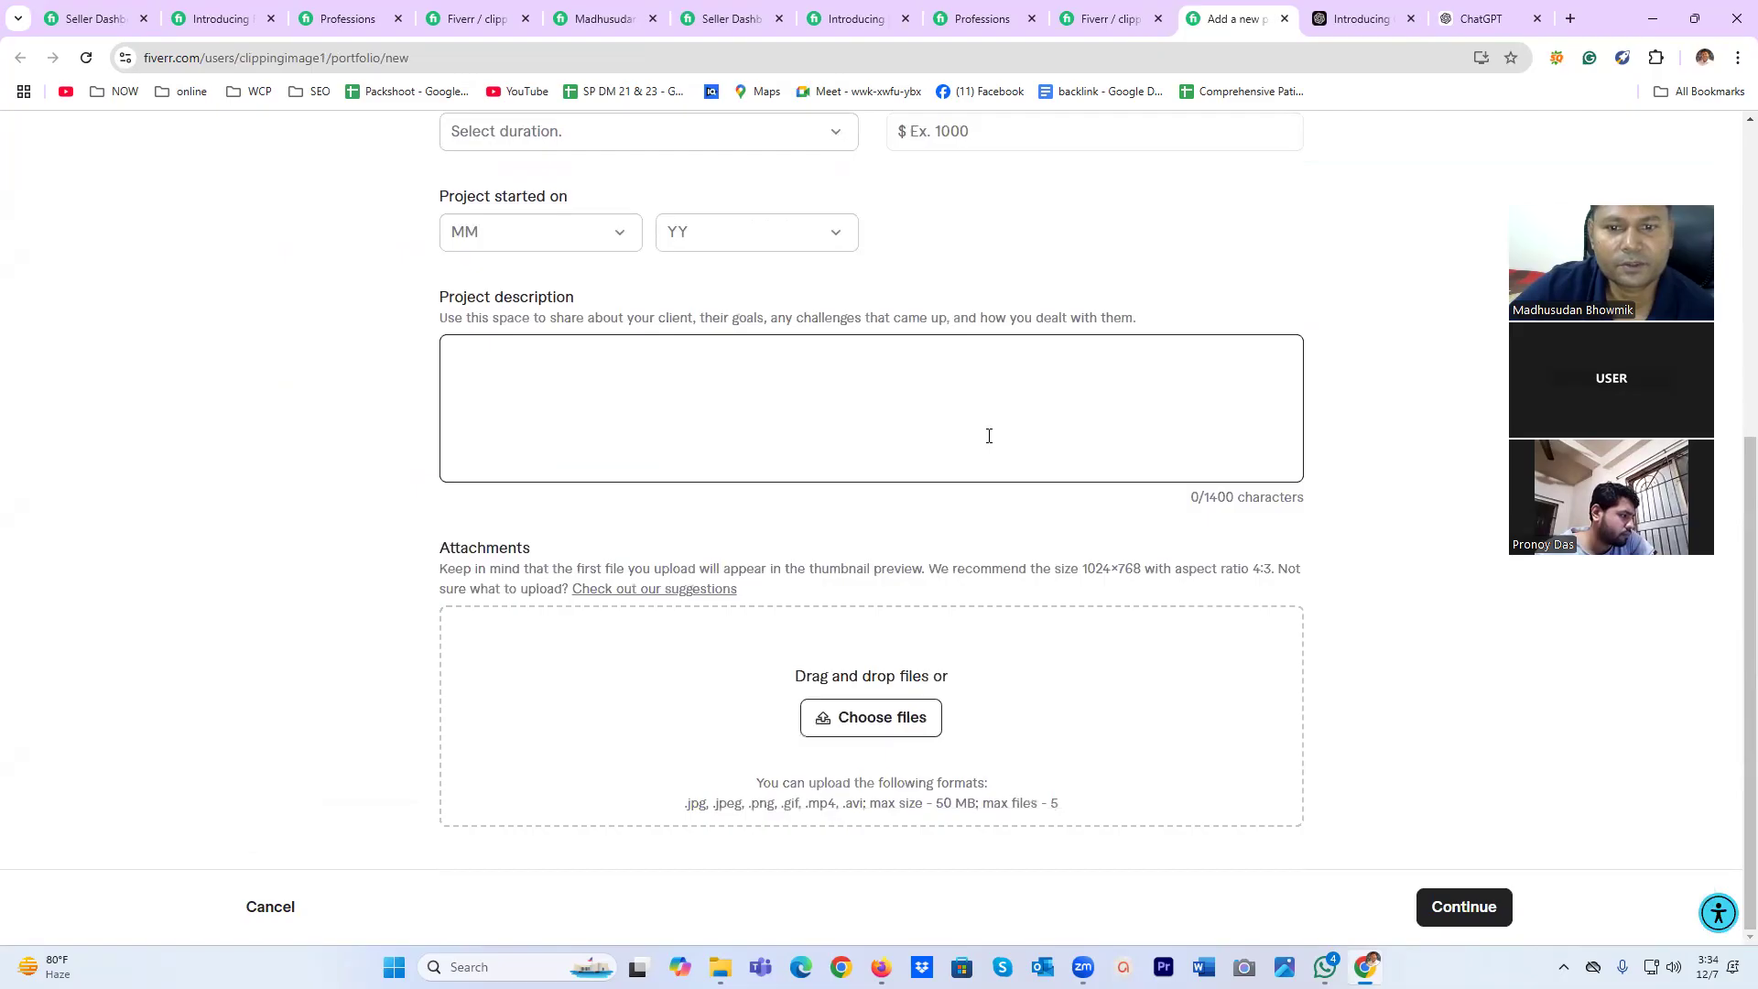
{"action": "scroll", "coordinate": [989, 436], "scroll_direction": "up", "scroll_amount": 5}
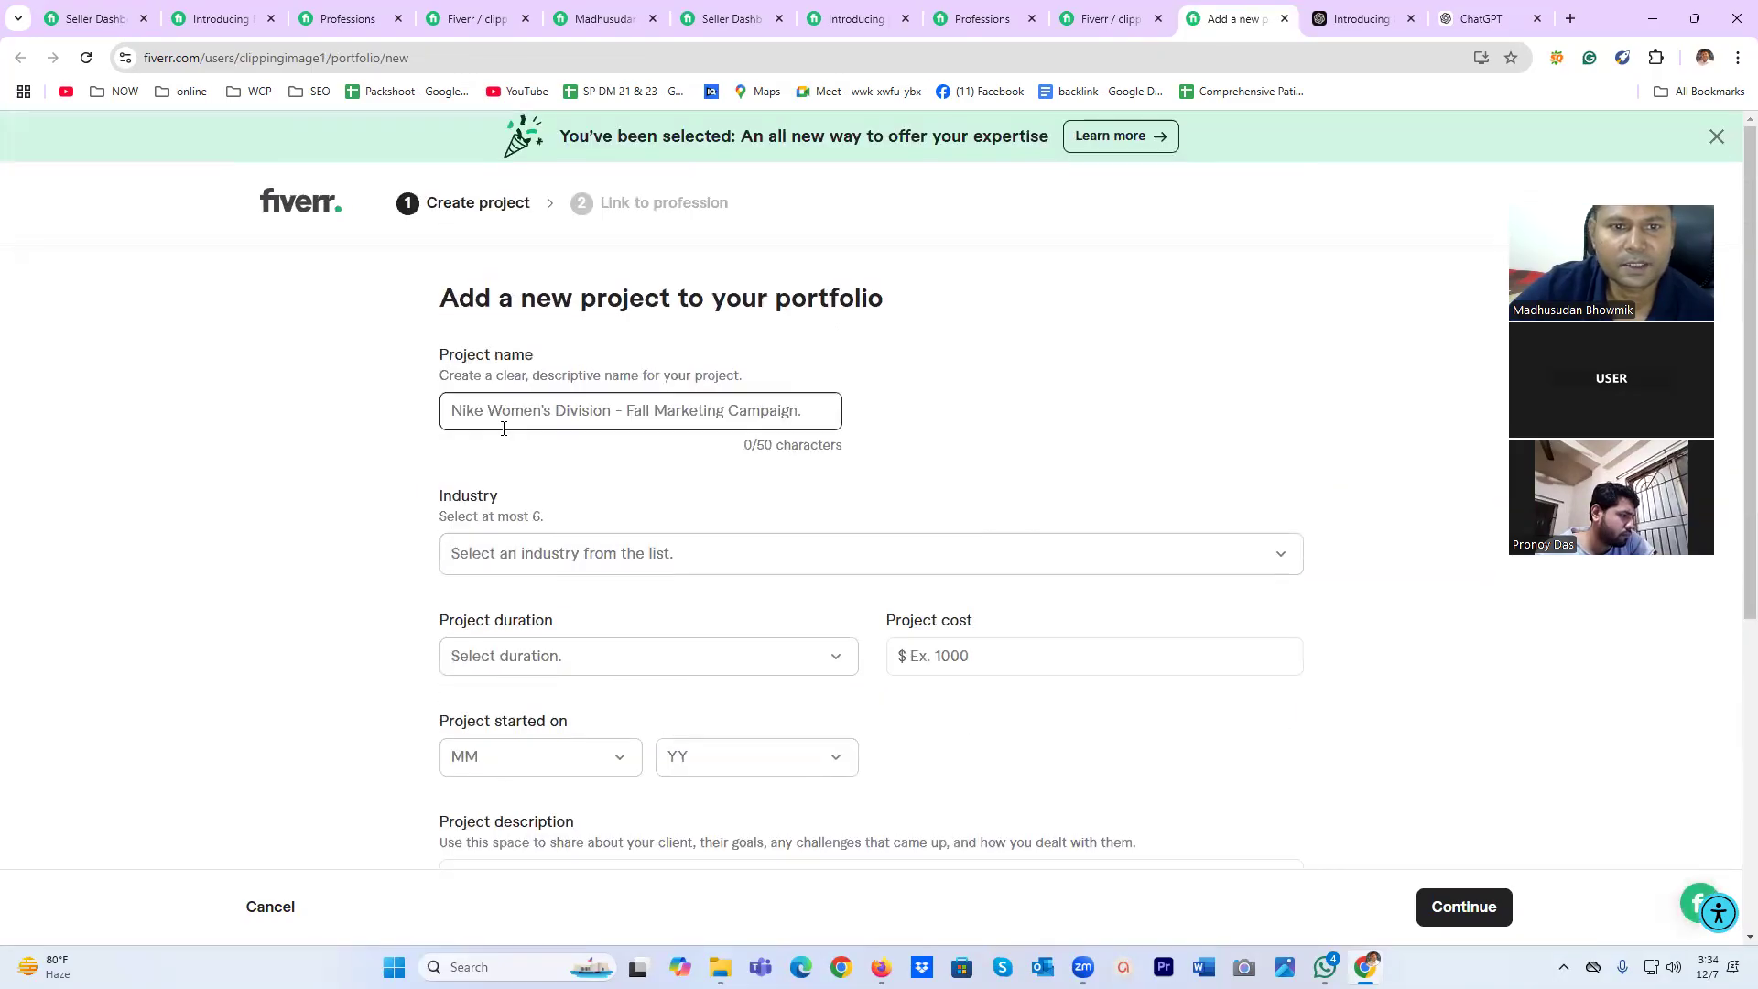
{"action": "left_click", "coordinate": [536, 403]}
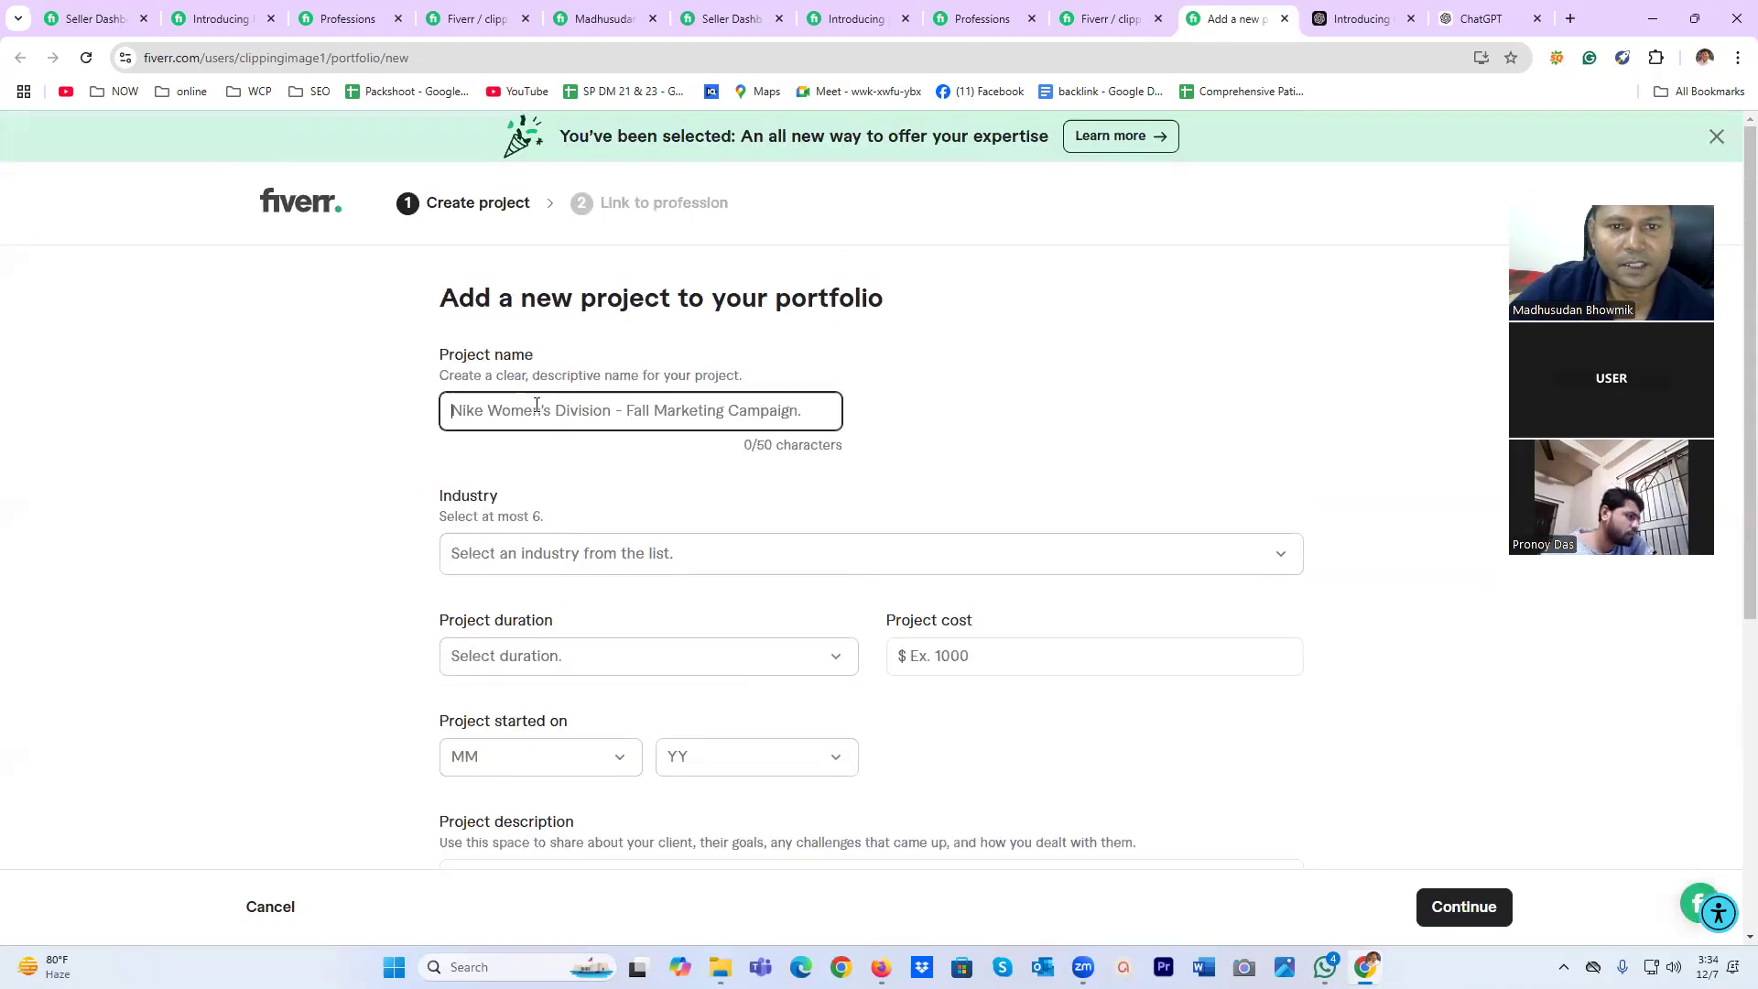
{"action": "type", "text": "P"}
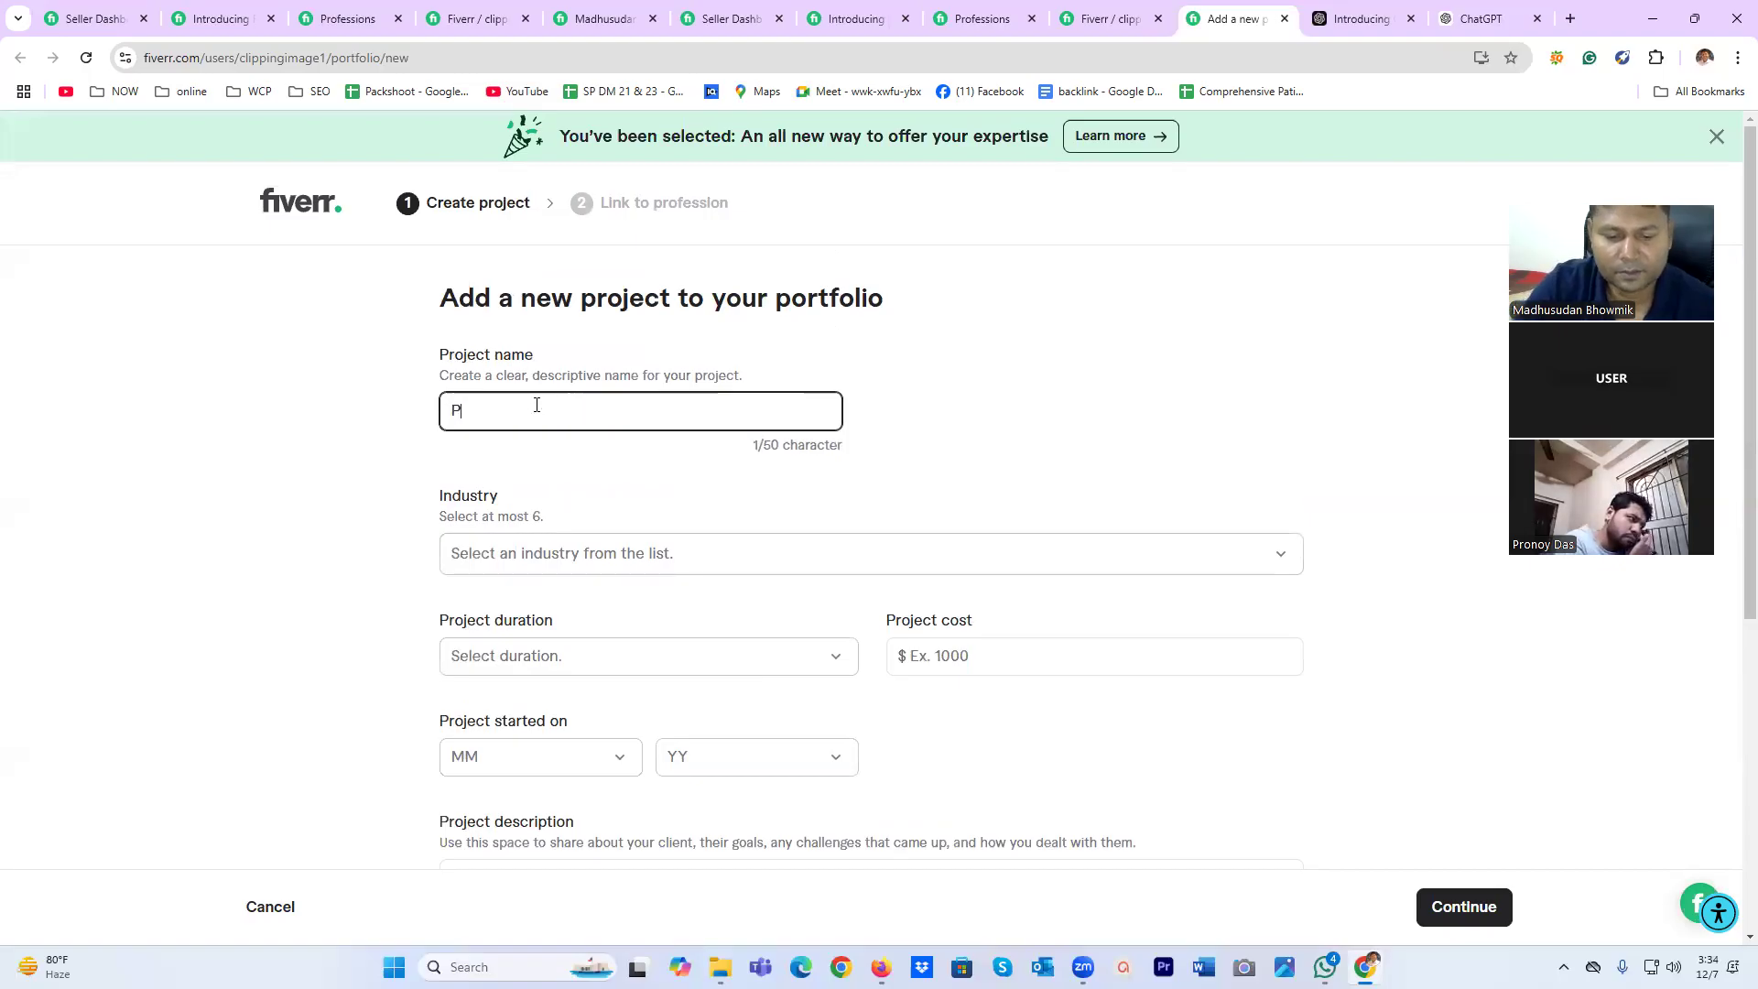
{"action": "type", "text": "roduct"}
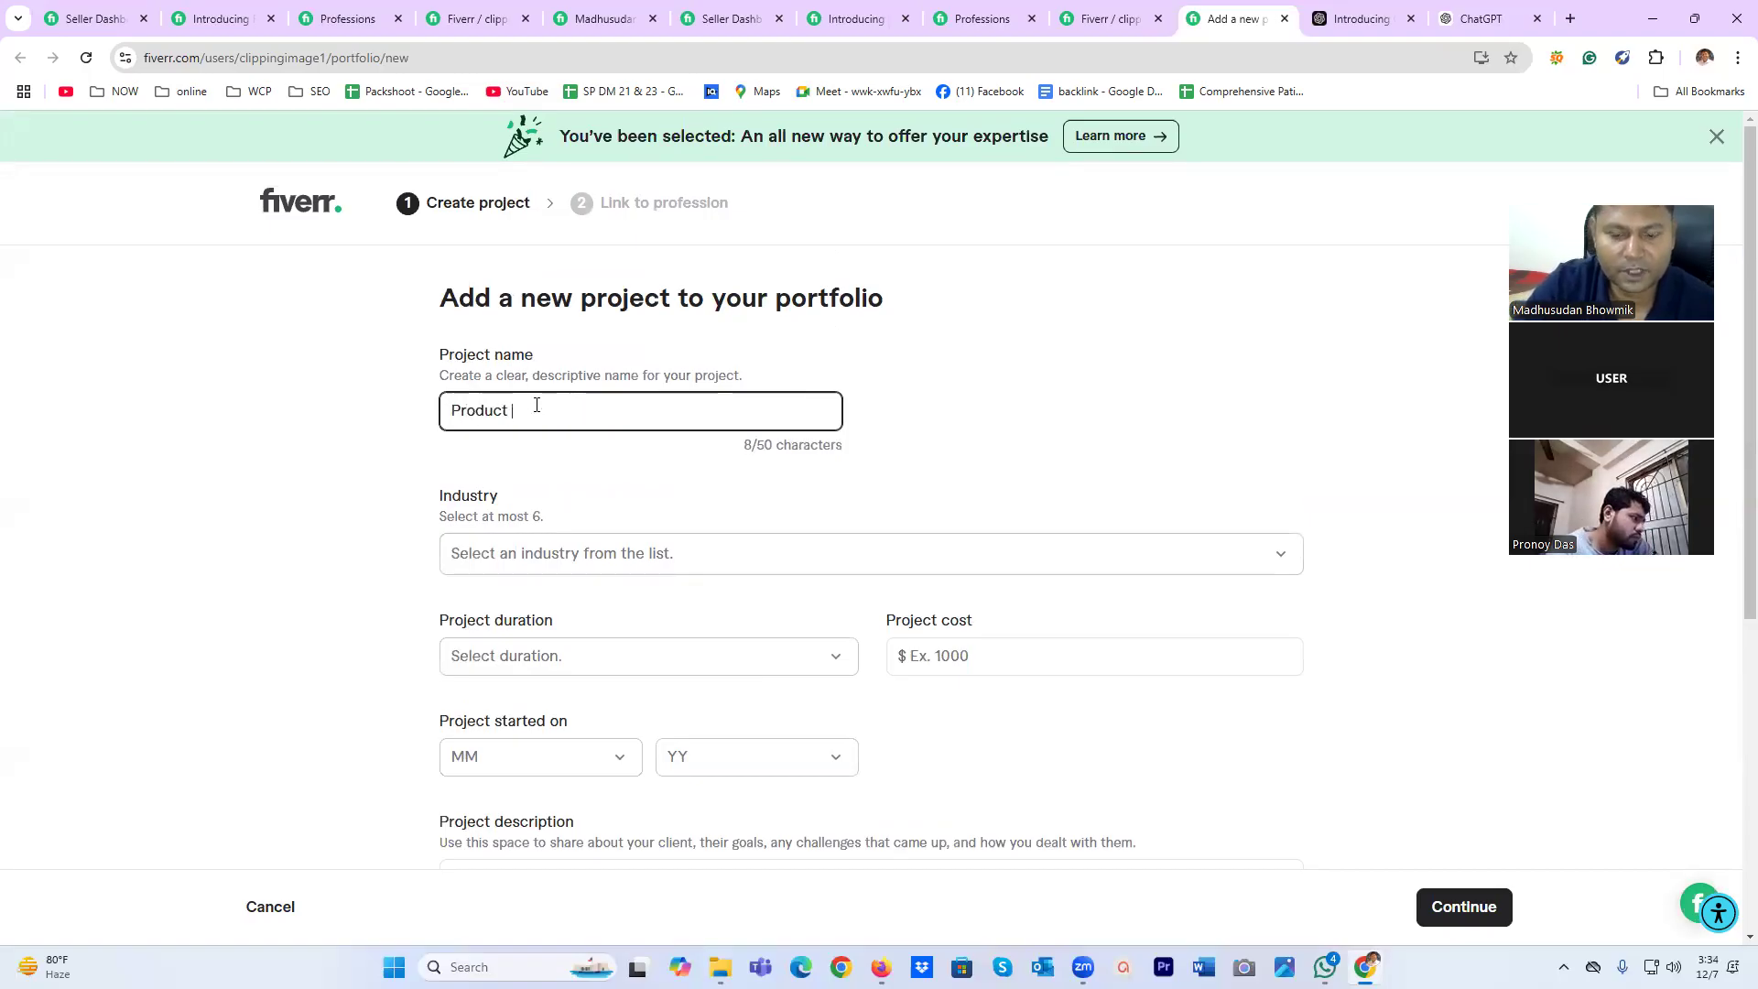
{"action": "type", "text": " iamge editing"}
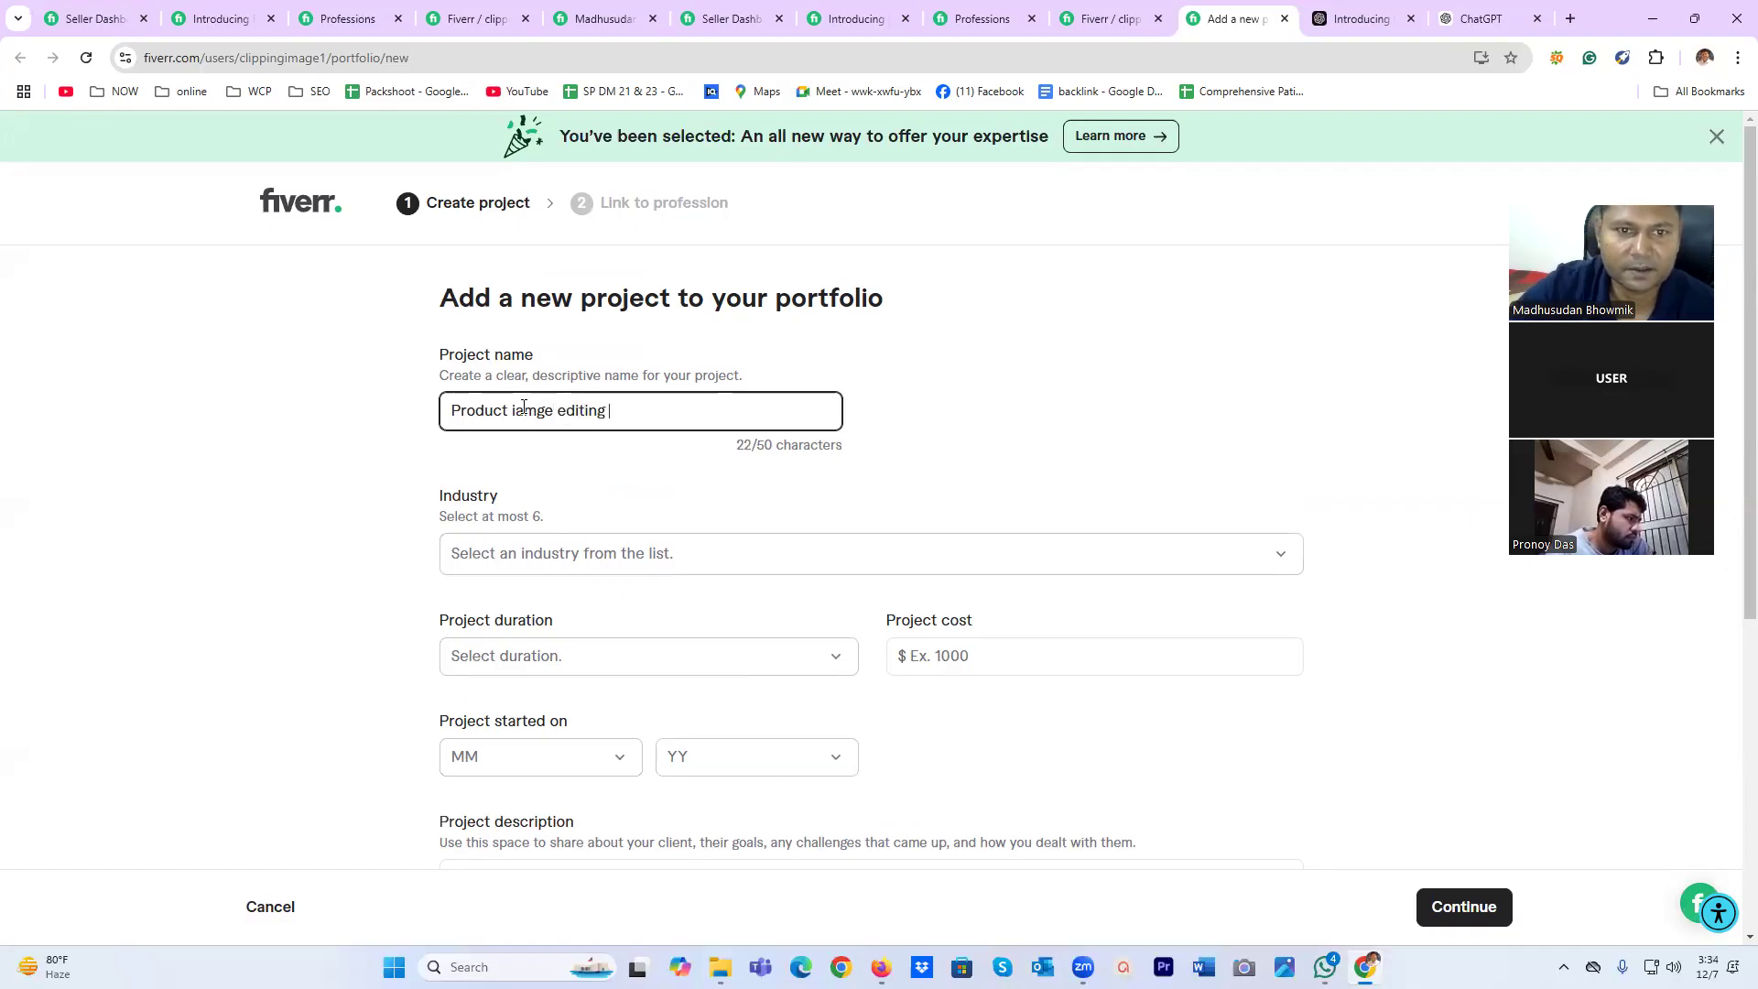
{"action": "left_click", "coordinate": [524, 410]}
{"action": "key", "text": "BackSpace"}
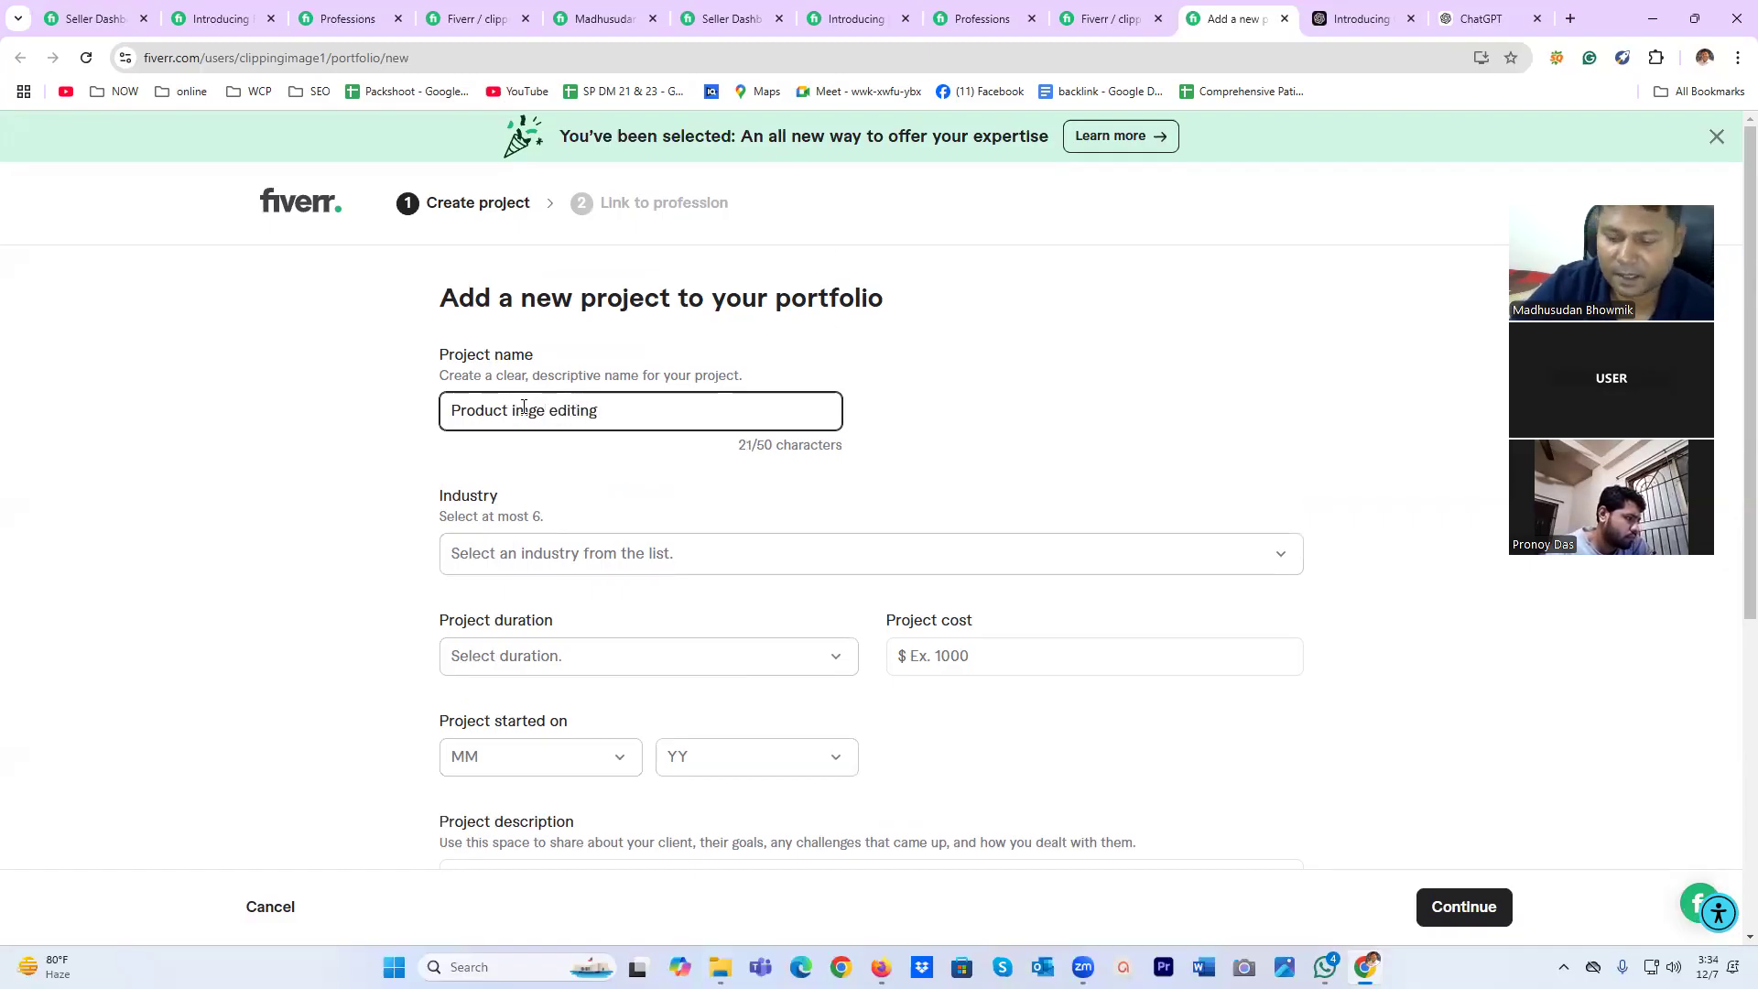
{"action": "type", "text": "a"}
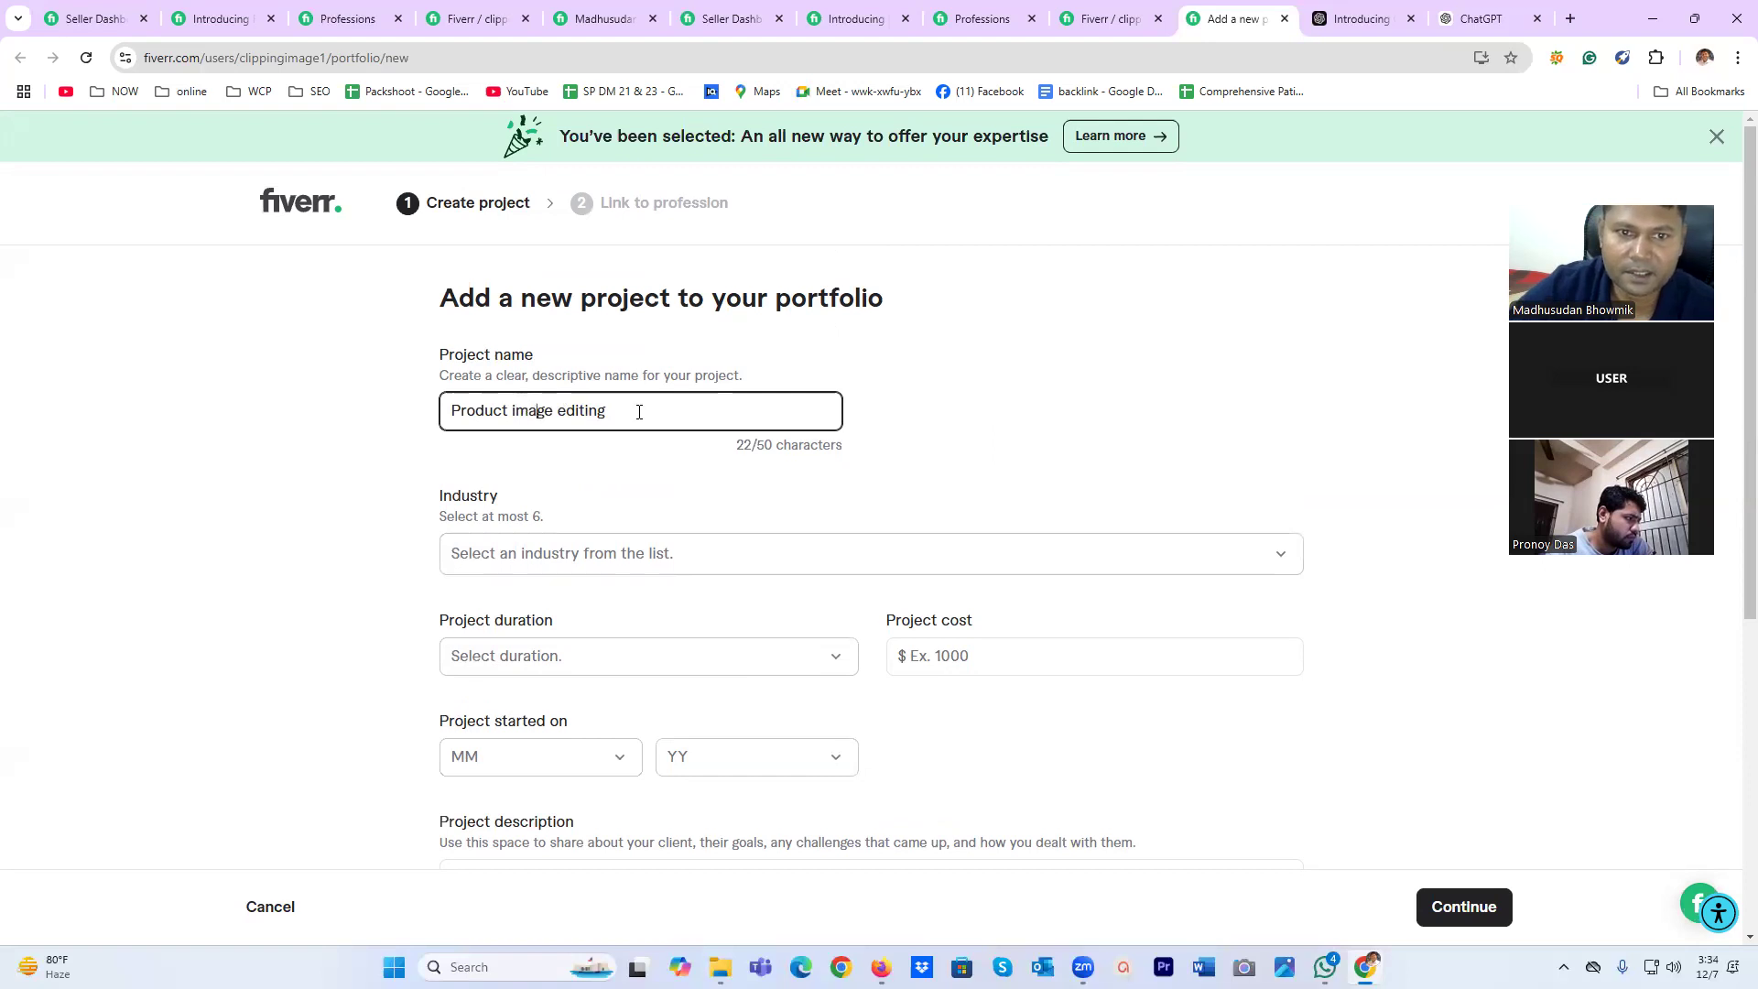
Set the industry of the new portfolio project to Design services.
{"action": "left_click", "coordinate": [520, 556]}
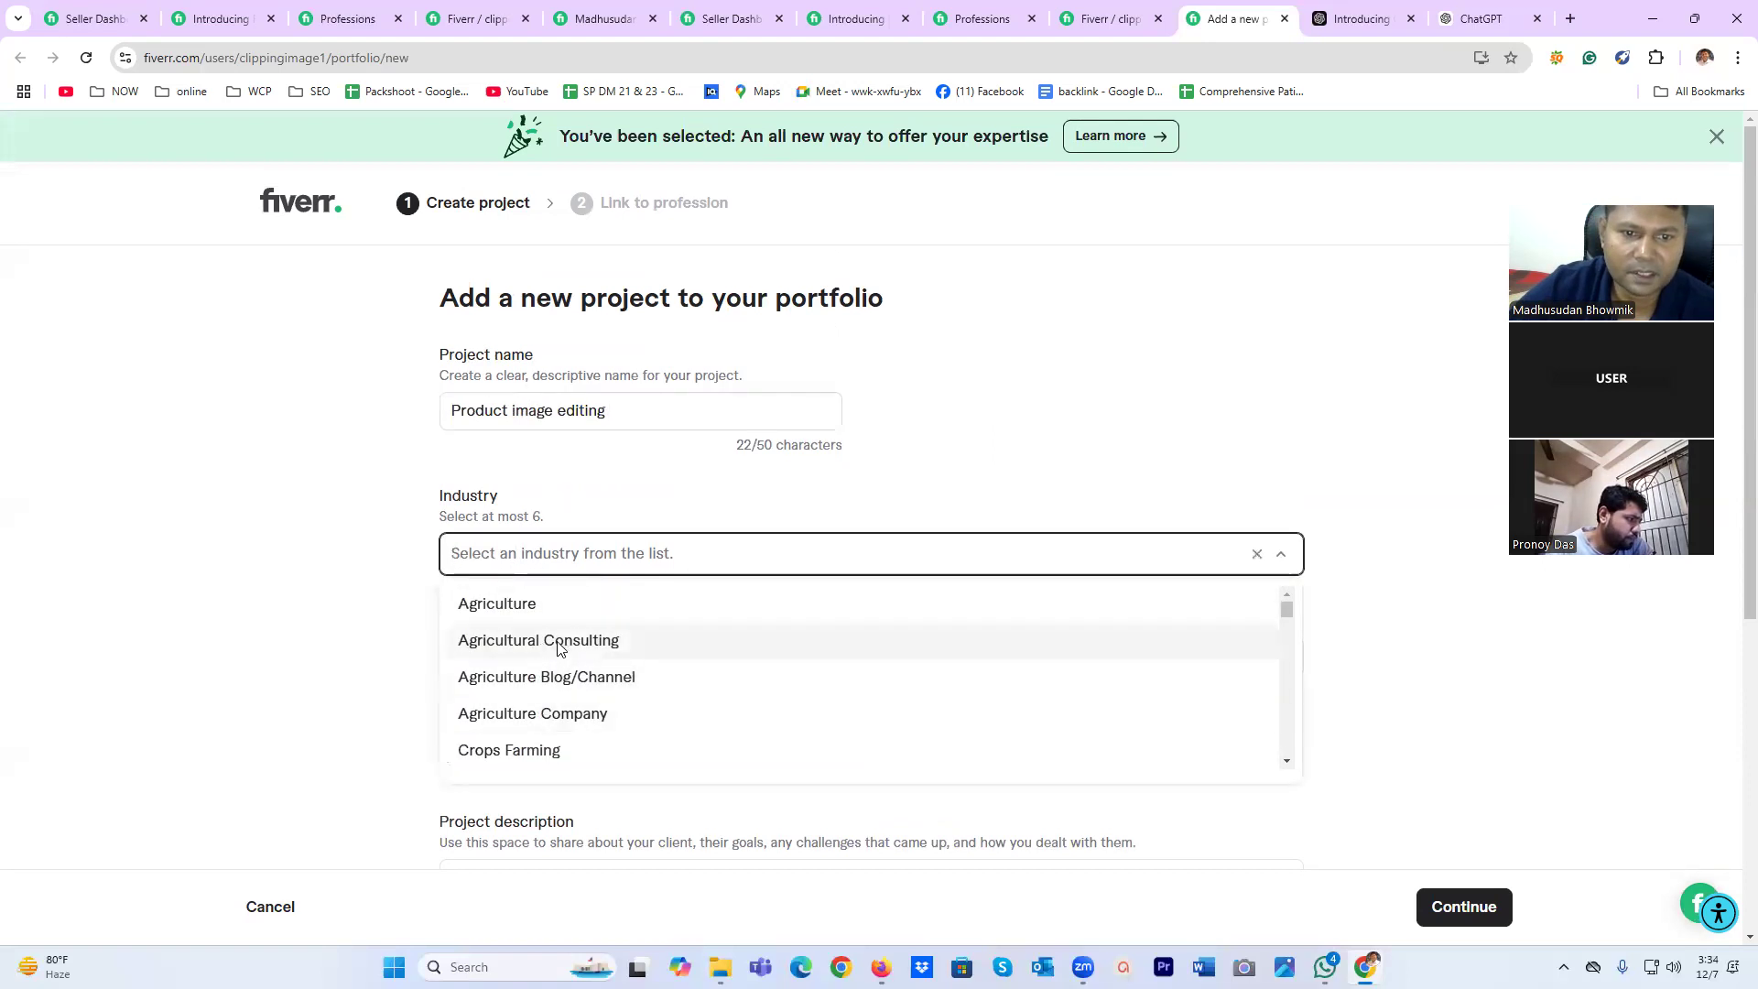
{"action": "scroll", "coordinate": [562, 715], "scroll_direction": "down", "scroll_amount": 2}
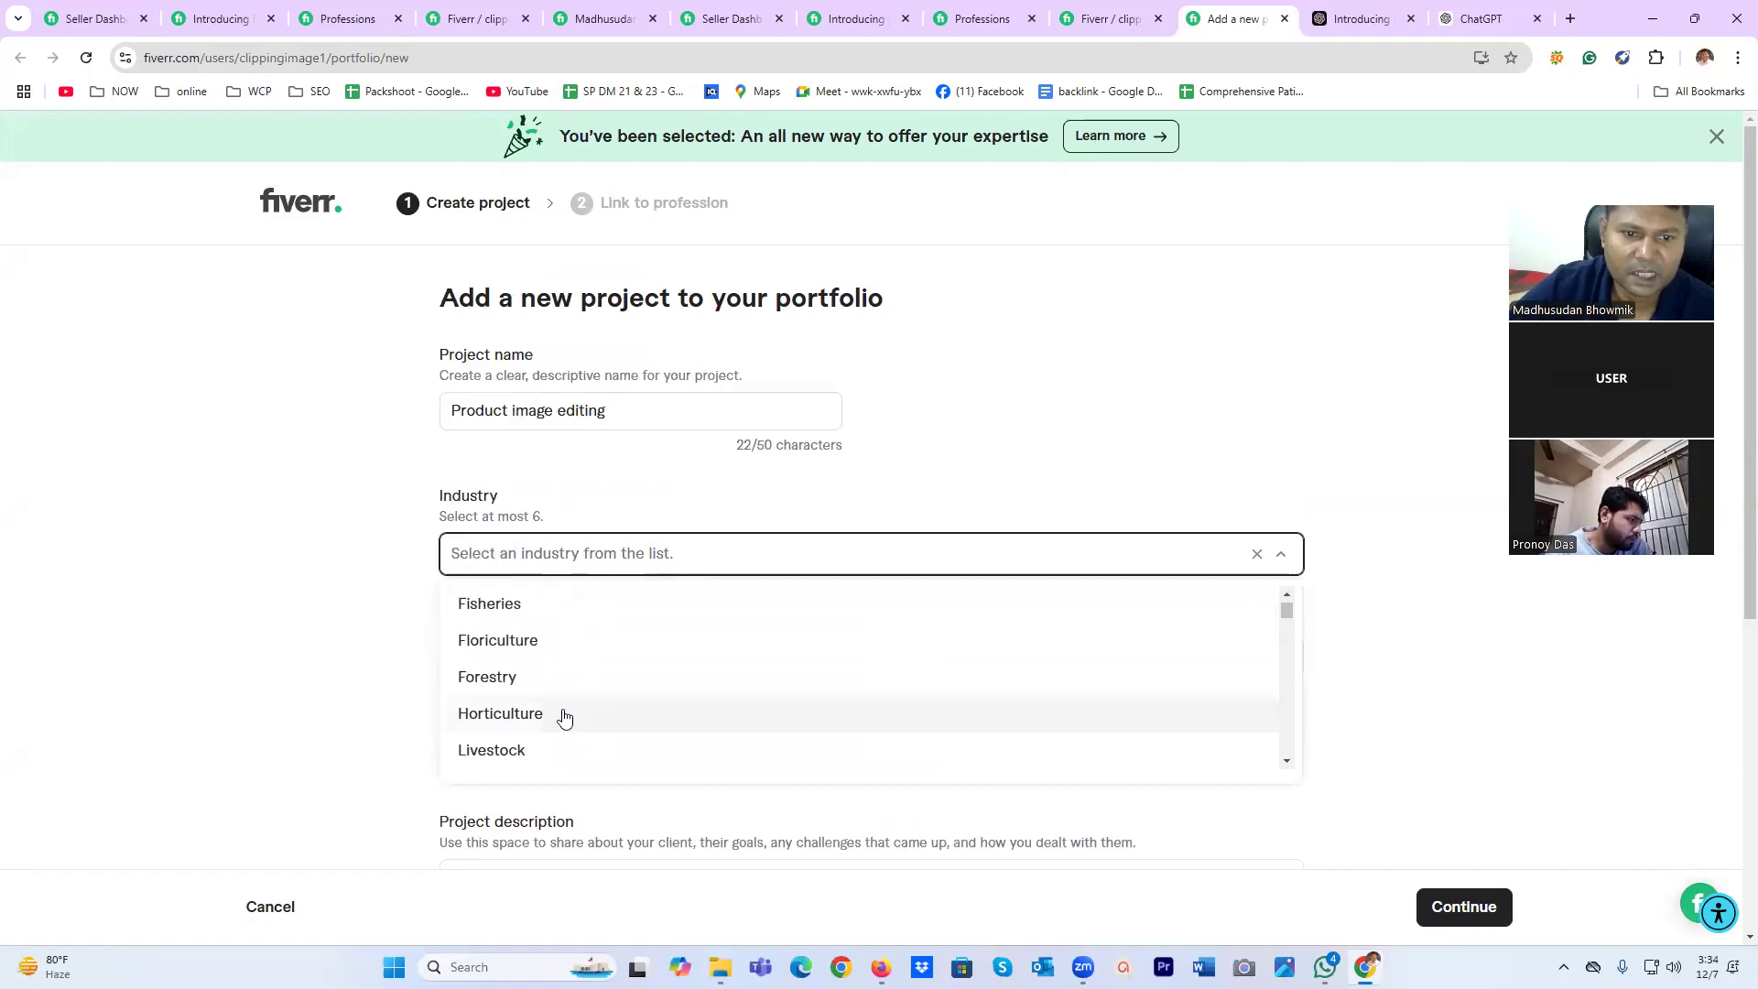
{"action": "scroll", "coordinate": [563, 715], "scroll_direction": "down", "scroll_amount": 2}
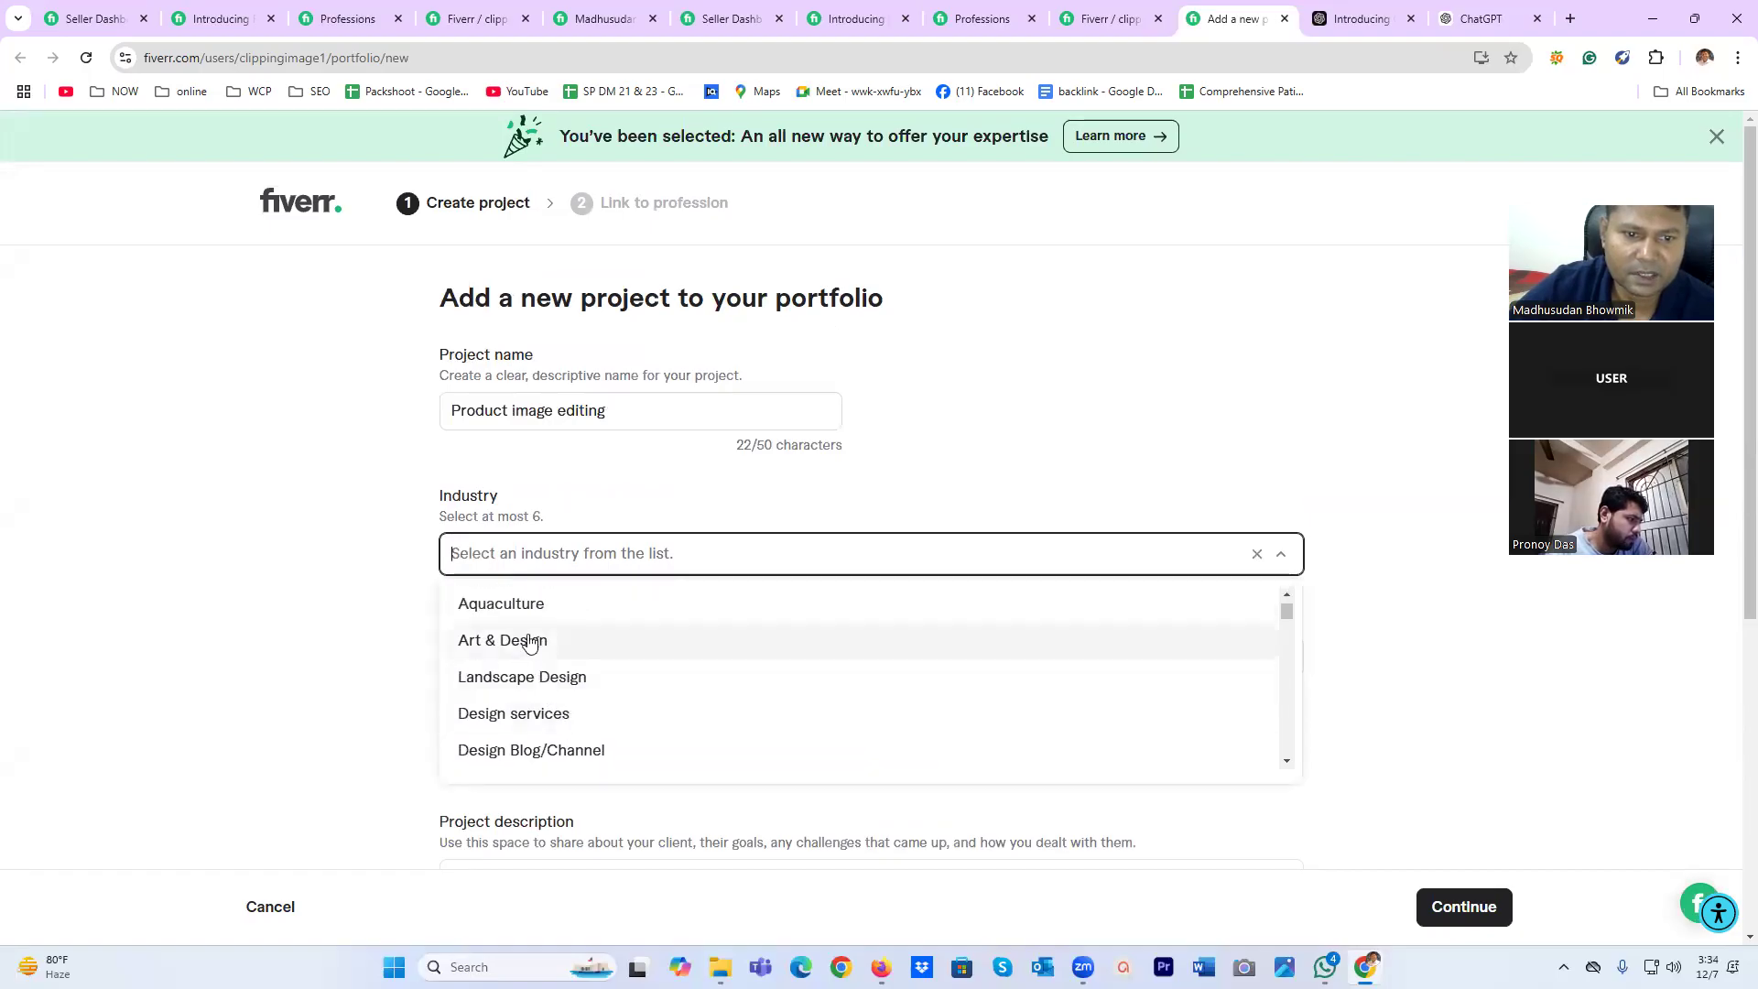
{"action": "left_click", "coordinate": [535, 715]}
{"action": "left_click", "coordinate": [341, 590]}
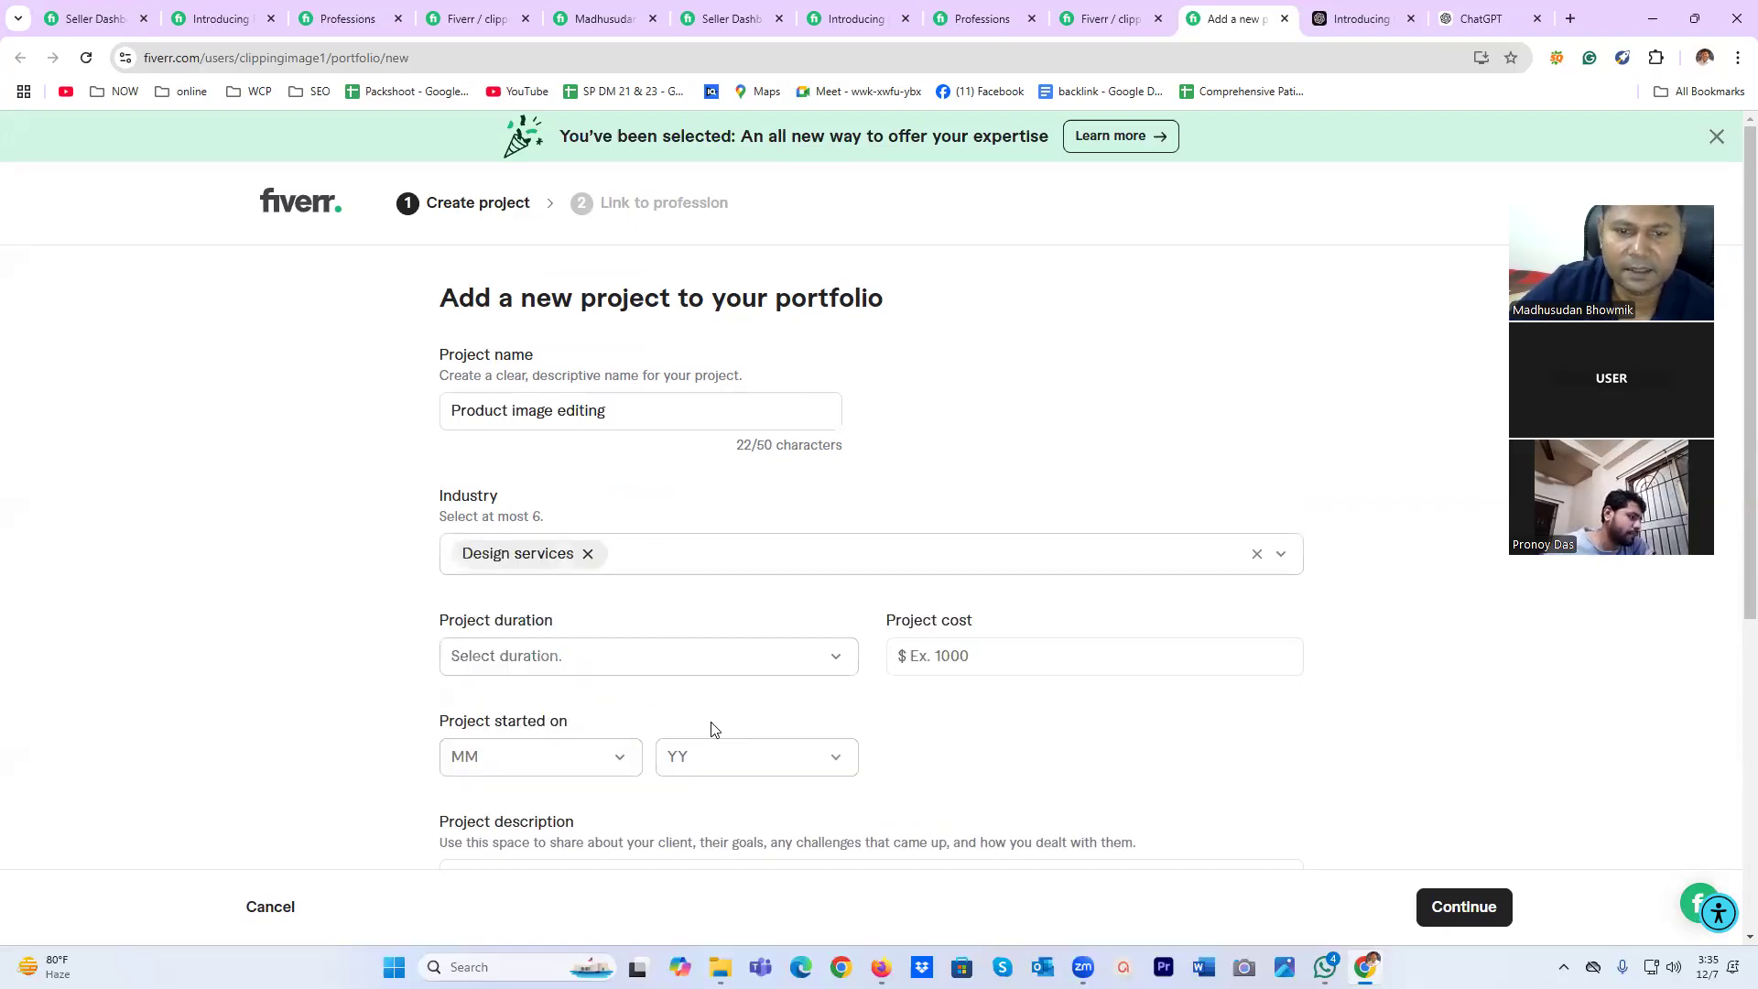
Set the project duration to 1-7 days and the project cost to $500.
{"action": "left_click", "coordinate": [636, 666]}
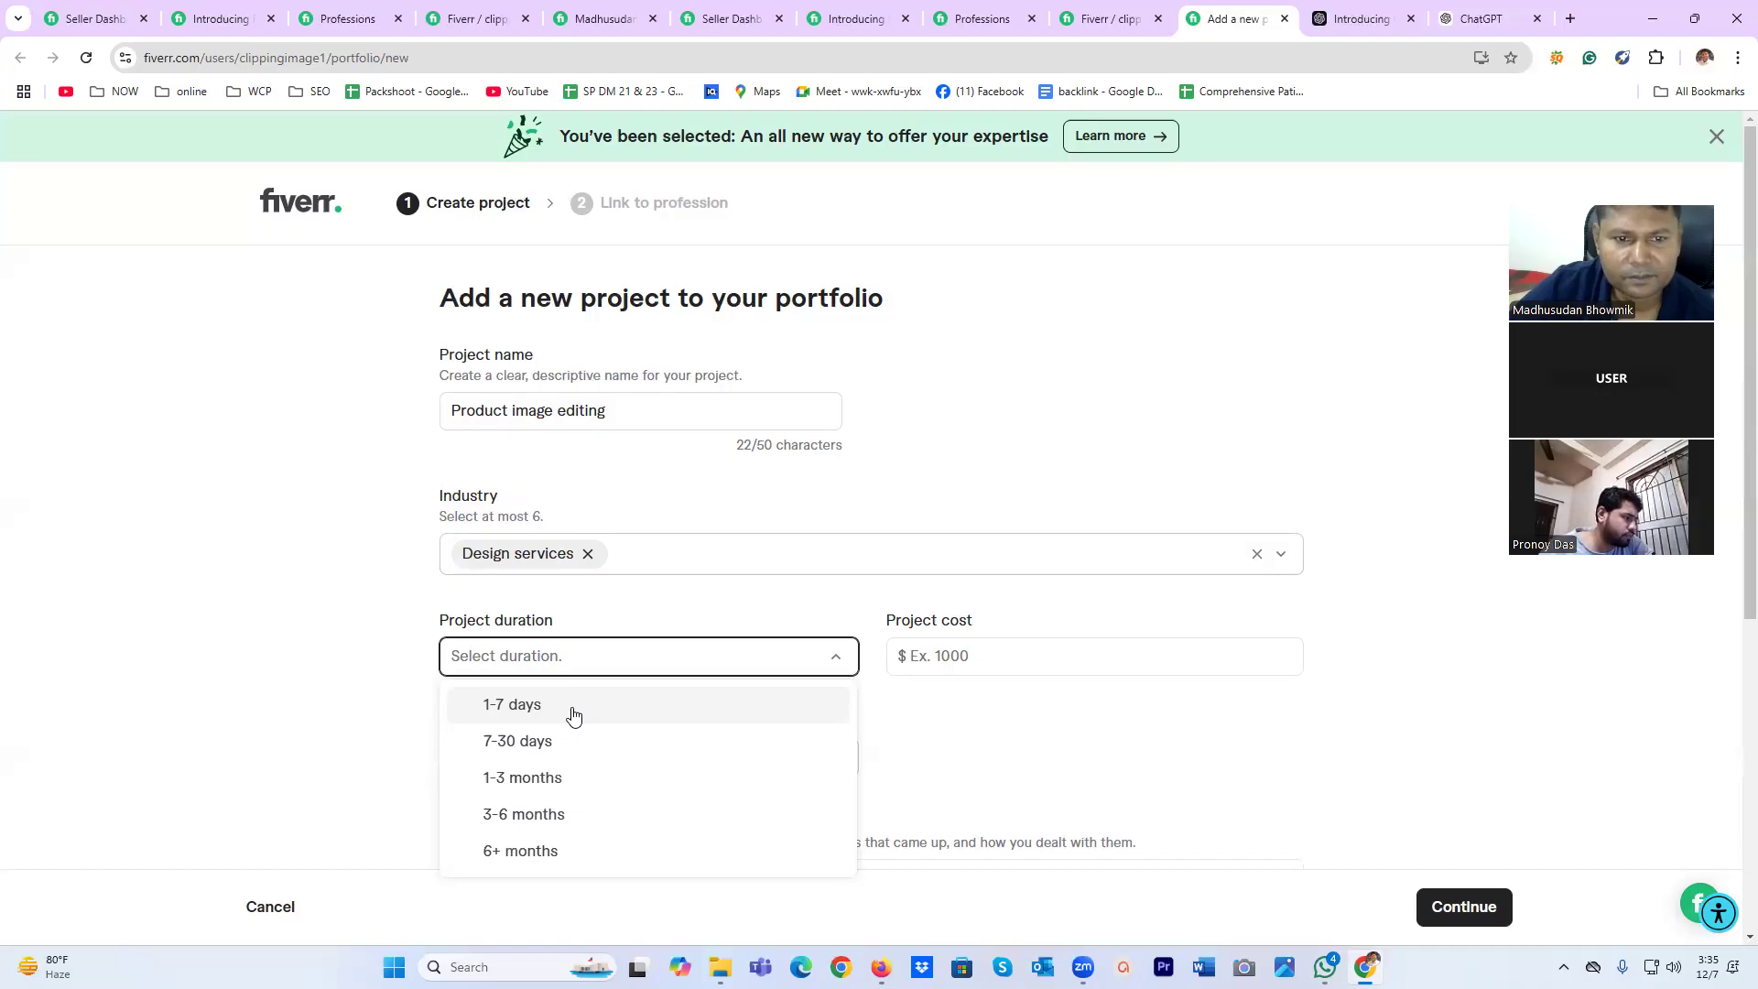
{"action": "left_click", "coordinate": [538, 709]}
{"action": "left_click", "coordinate": [983, 653]}
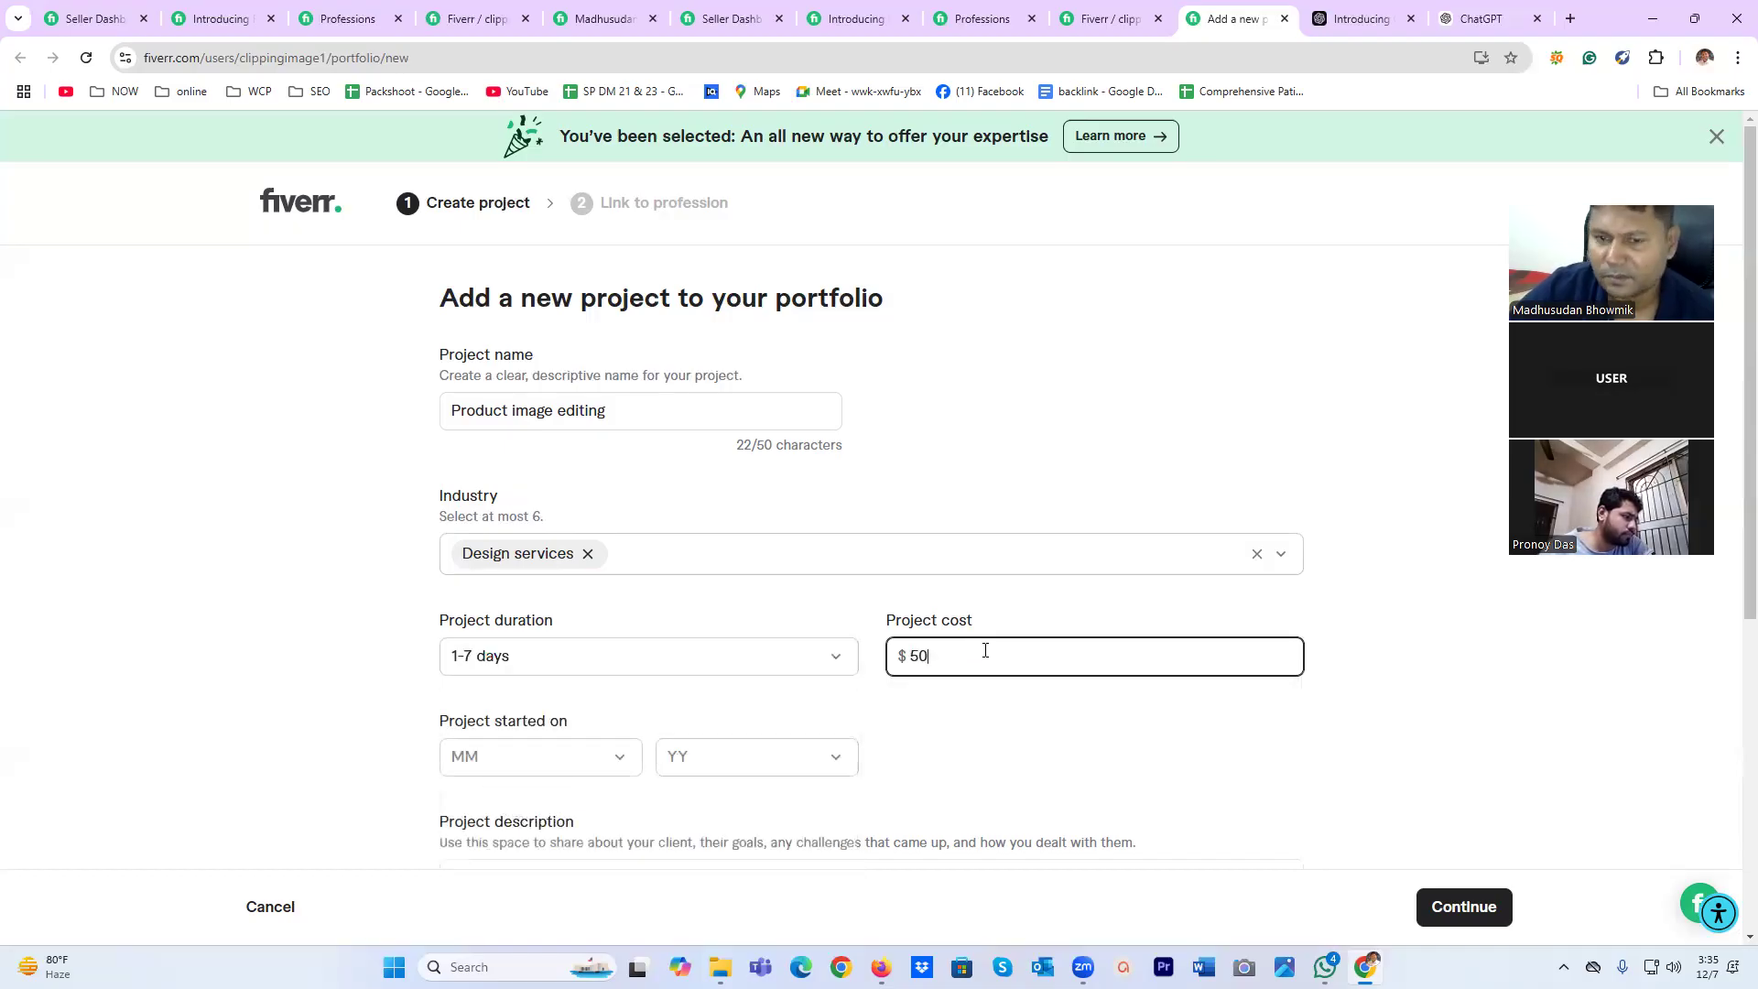
{"action": "left_click", "coordinate": [400, 691]}
{"action": "left_click", "coordinate": [613, 763]}
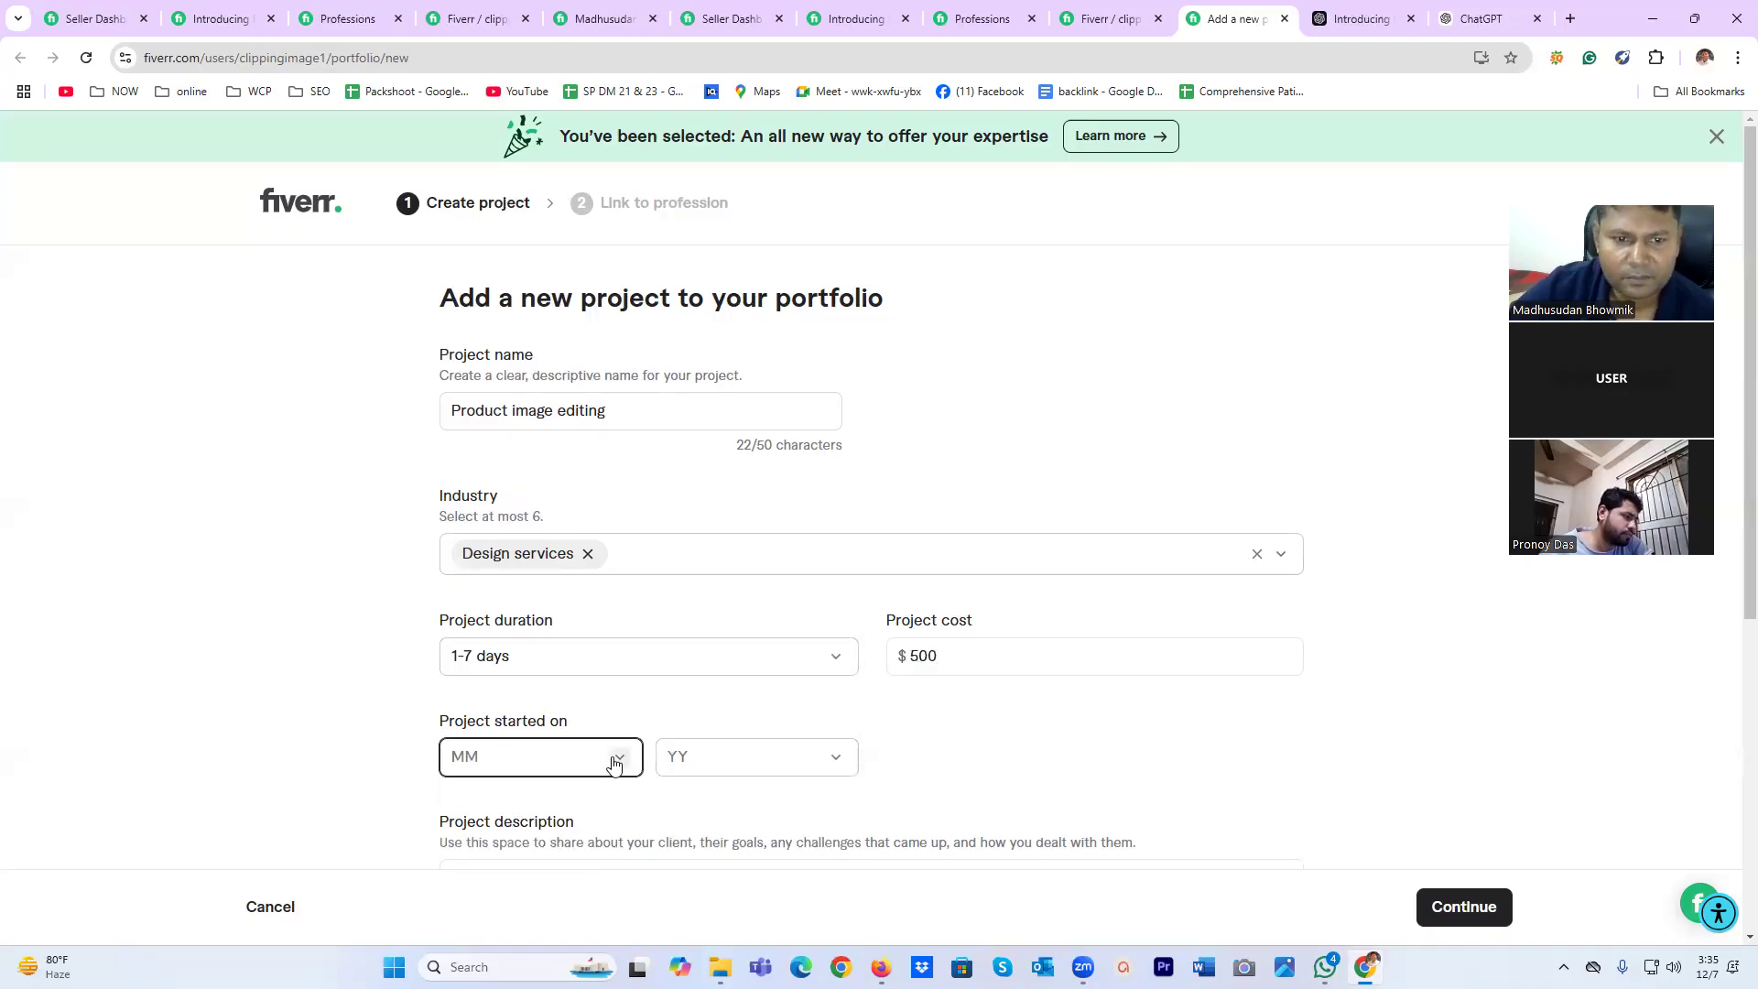
{"action": "scroll", "coordinate": [581, 577], "scroll_direction": "down", "scroll_amount": 1}
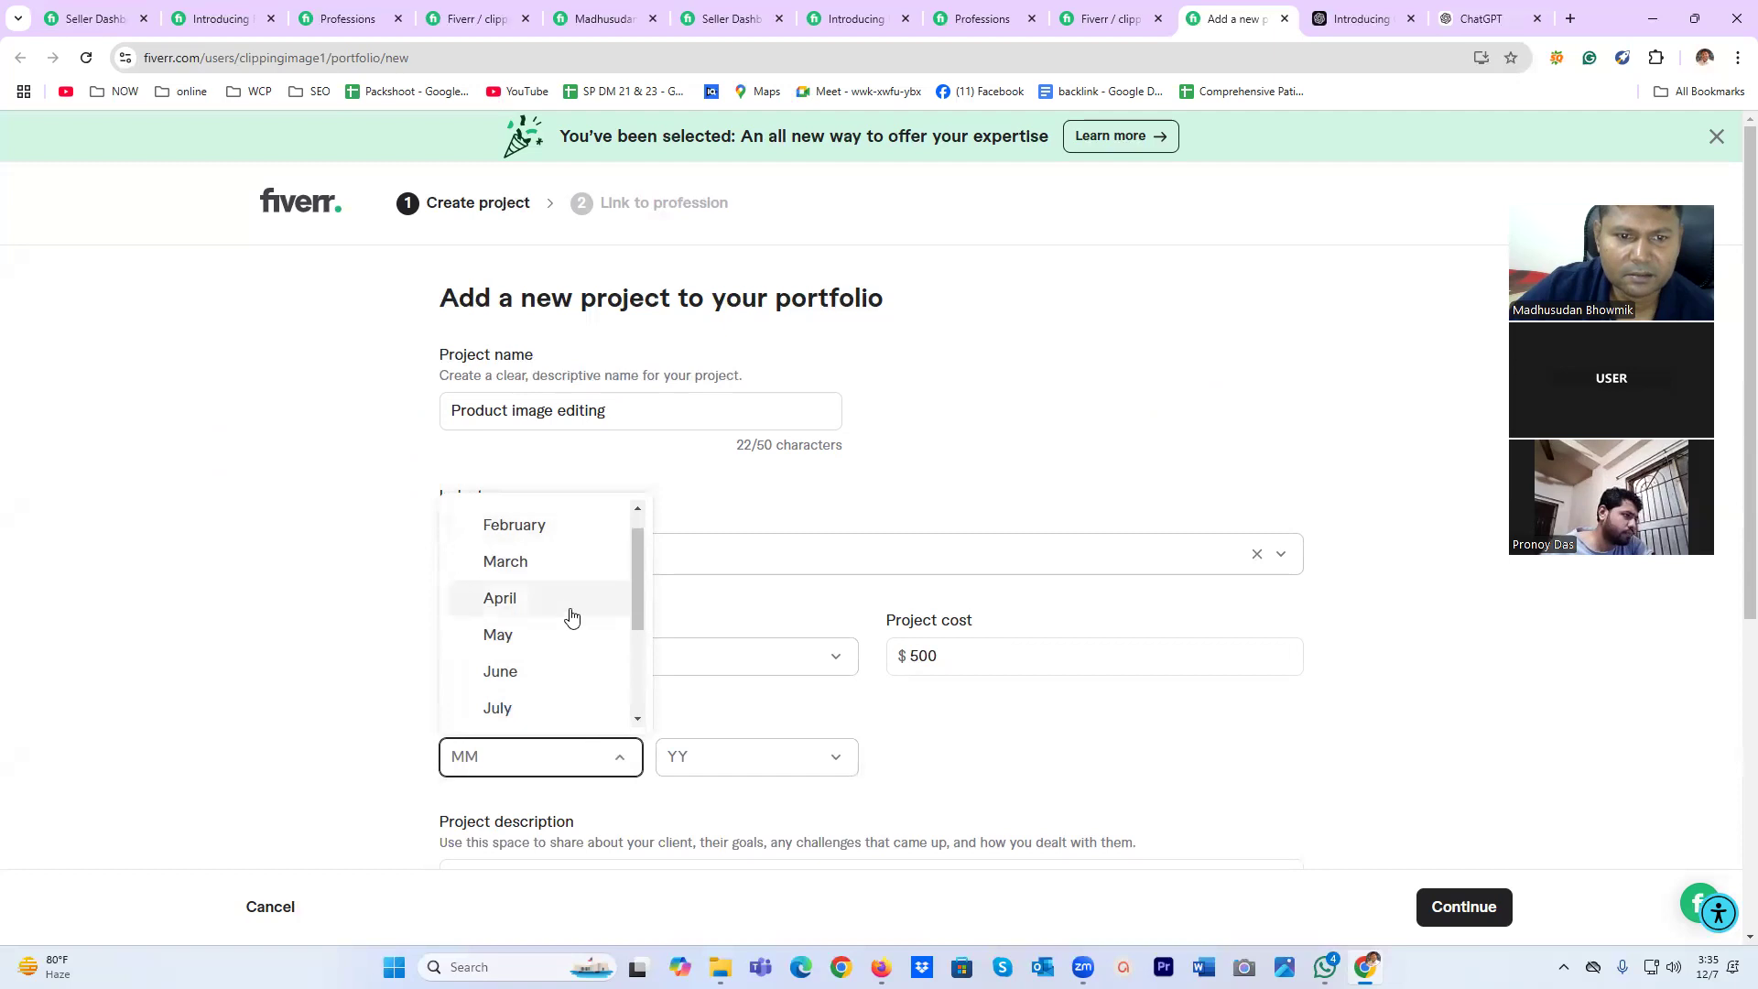
{"action": "mouse_move", "coordinate": [637, 579]}
{"action": "left_mouse_down"}
{"action": "mouse_move", "coordinate": [634, 652]}
{"action": "mouse_move", "coordinate": [639, 550]}
{"action": "left_mouse_up"}
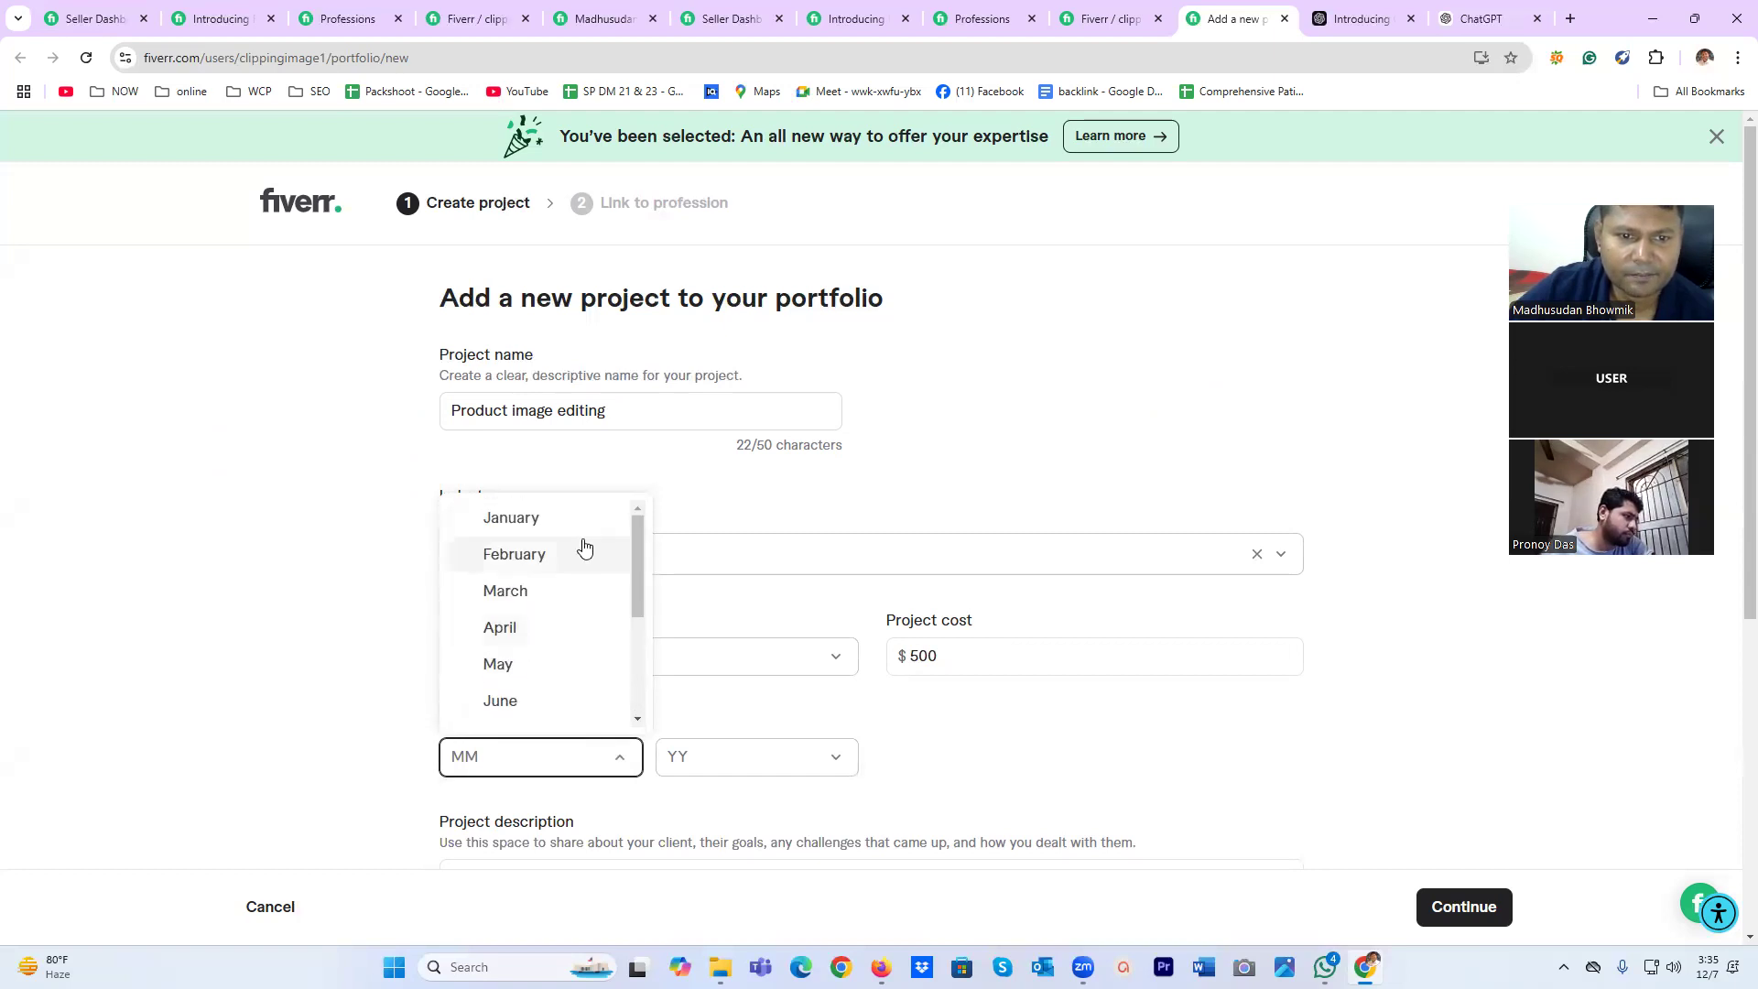
{"action": "left_click", "coordinate": [1023, 717]}
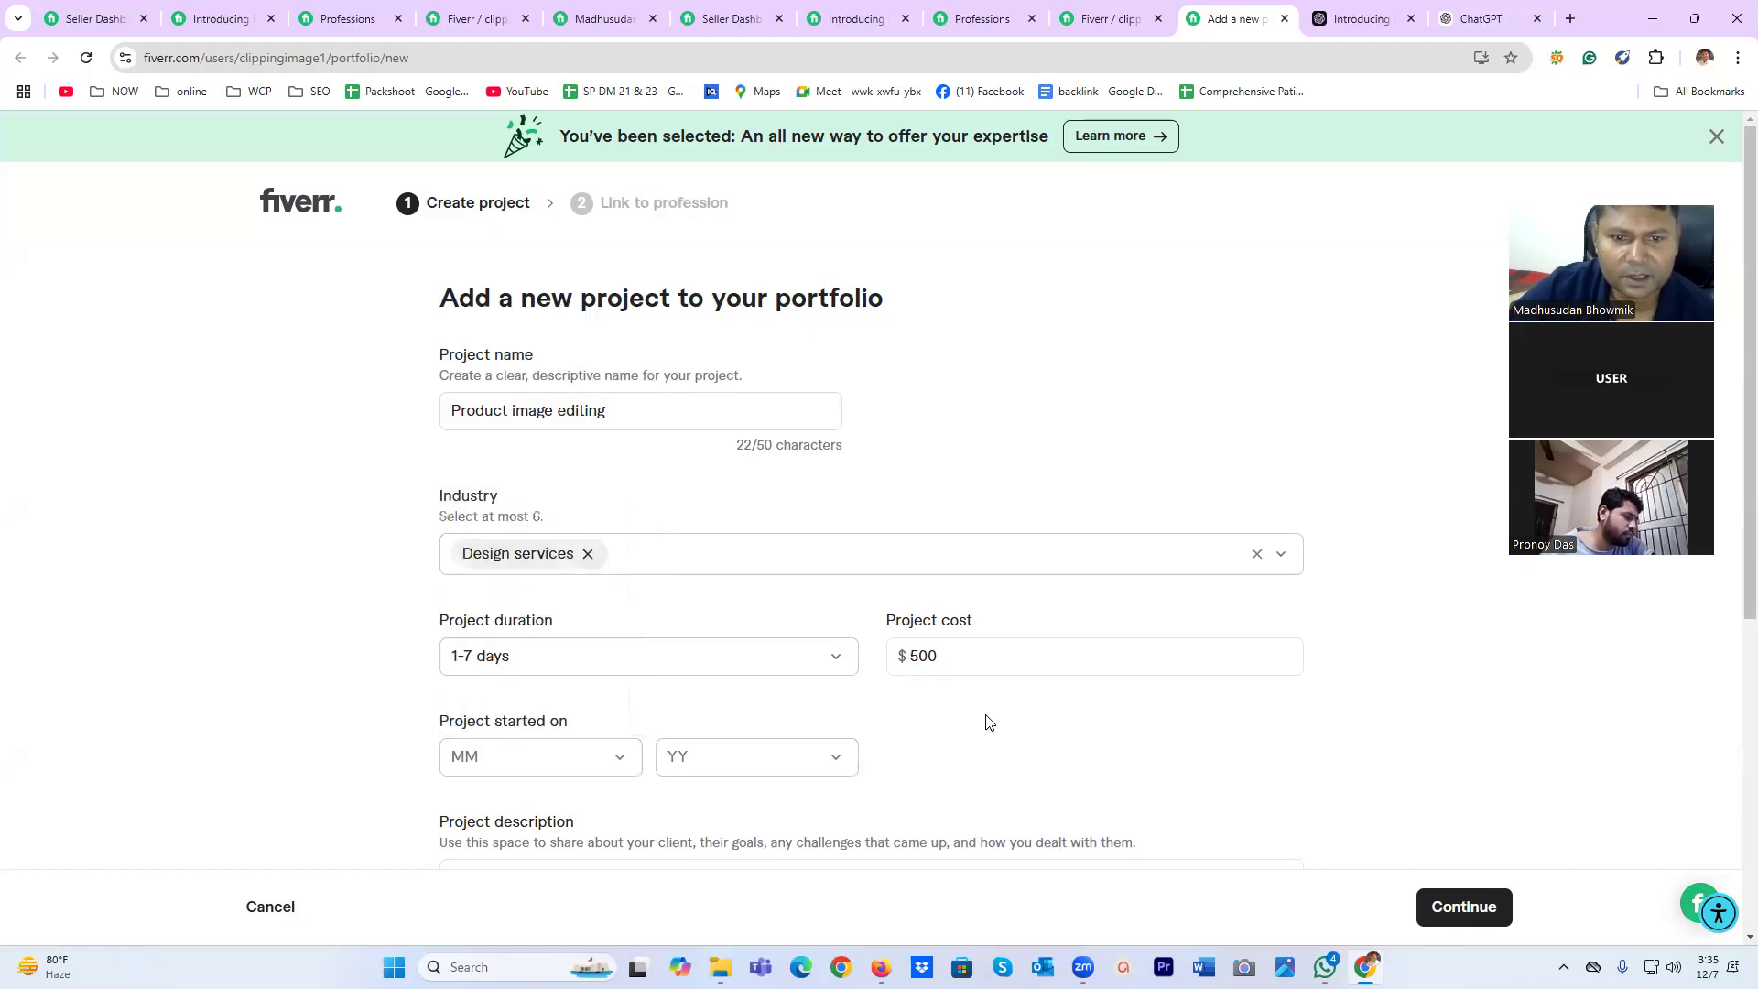
Write "About product Image editing service" as the project description.
{"action": "scroll", "coordinate": [987, 717], "scroll_direction": "down", "scroll_amount": 4}
{"action": "left_click", "coordinate": [702, 610]}
{"action": "left_click", "coordinate": [518, 559]}
{"action": "type", "text": "A"}
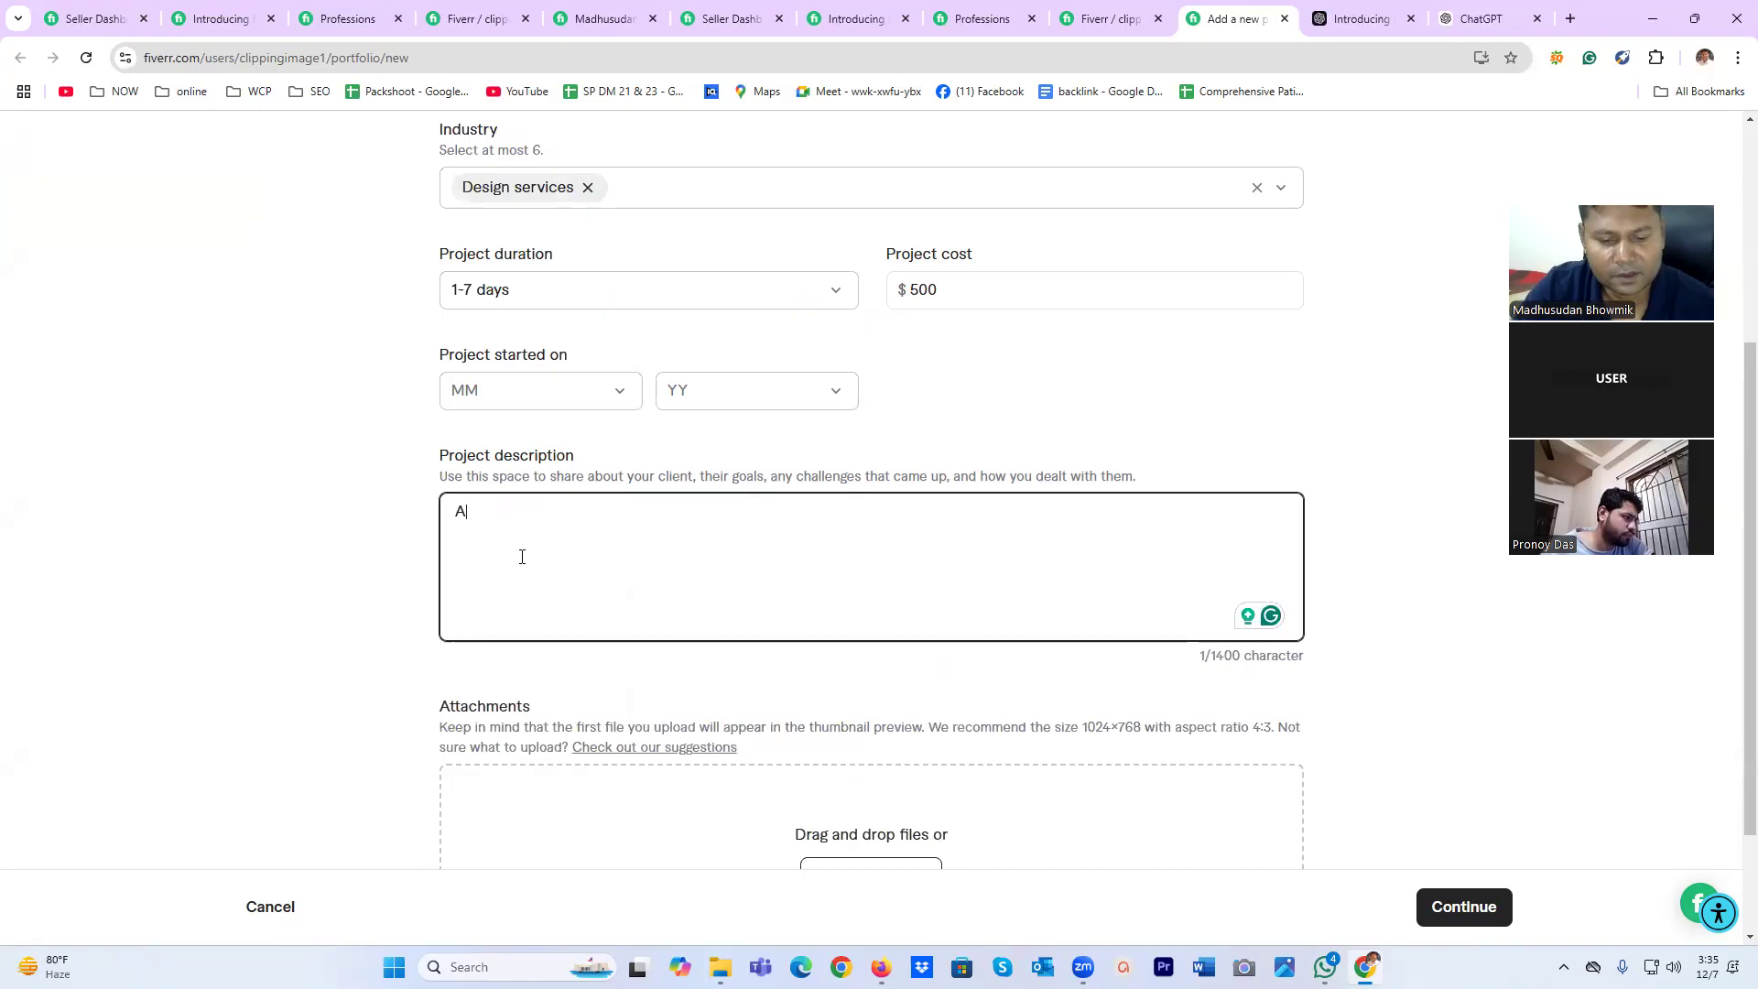
{"action": "type", "text": "bout"}
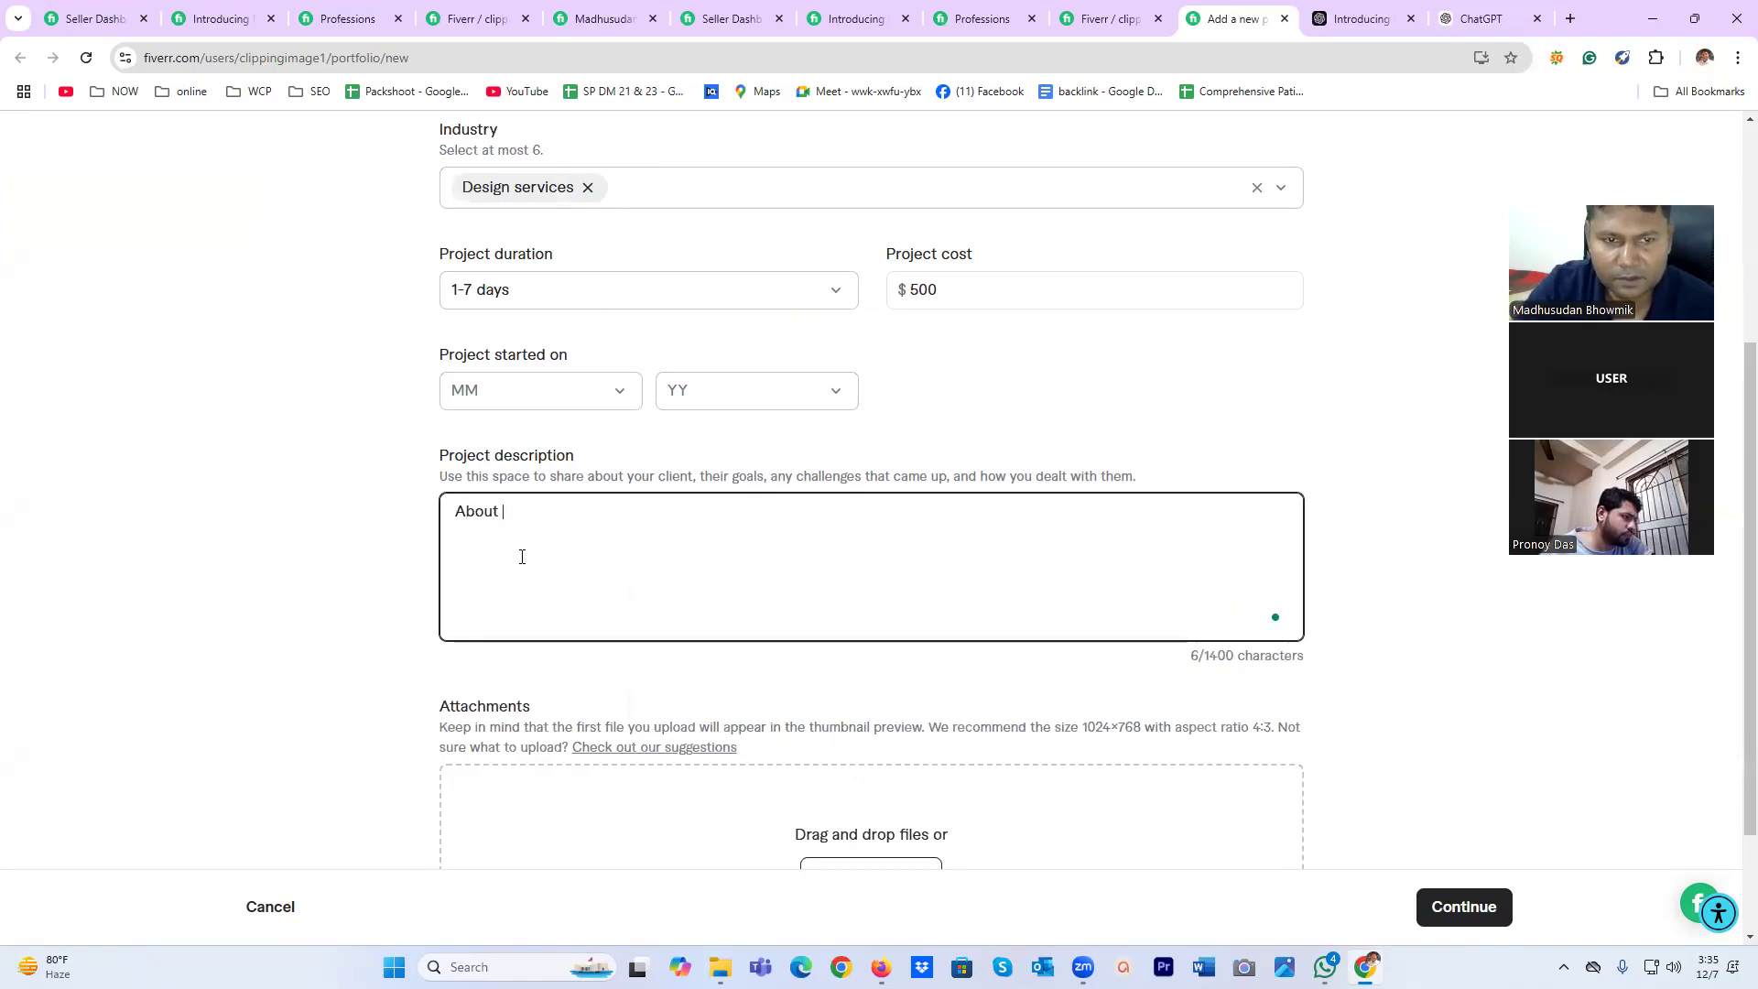
{"action": "type", "text": " product Image editing service"}
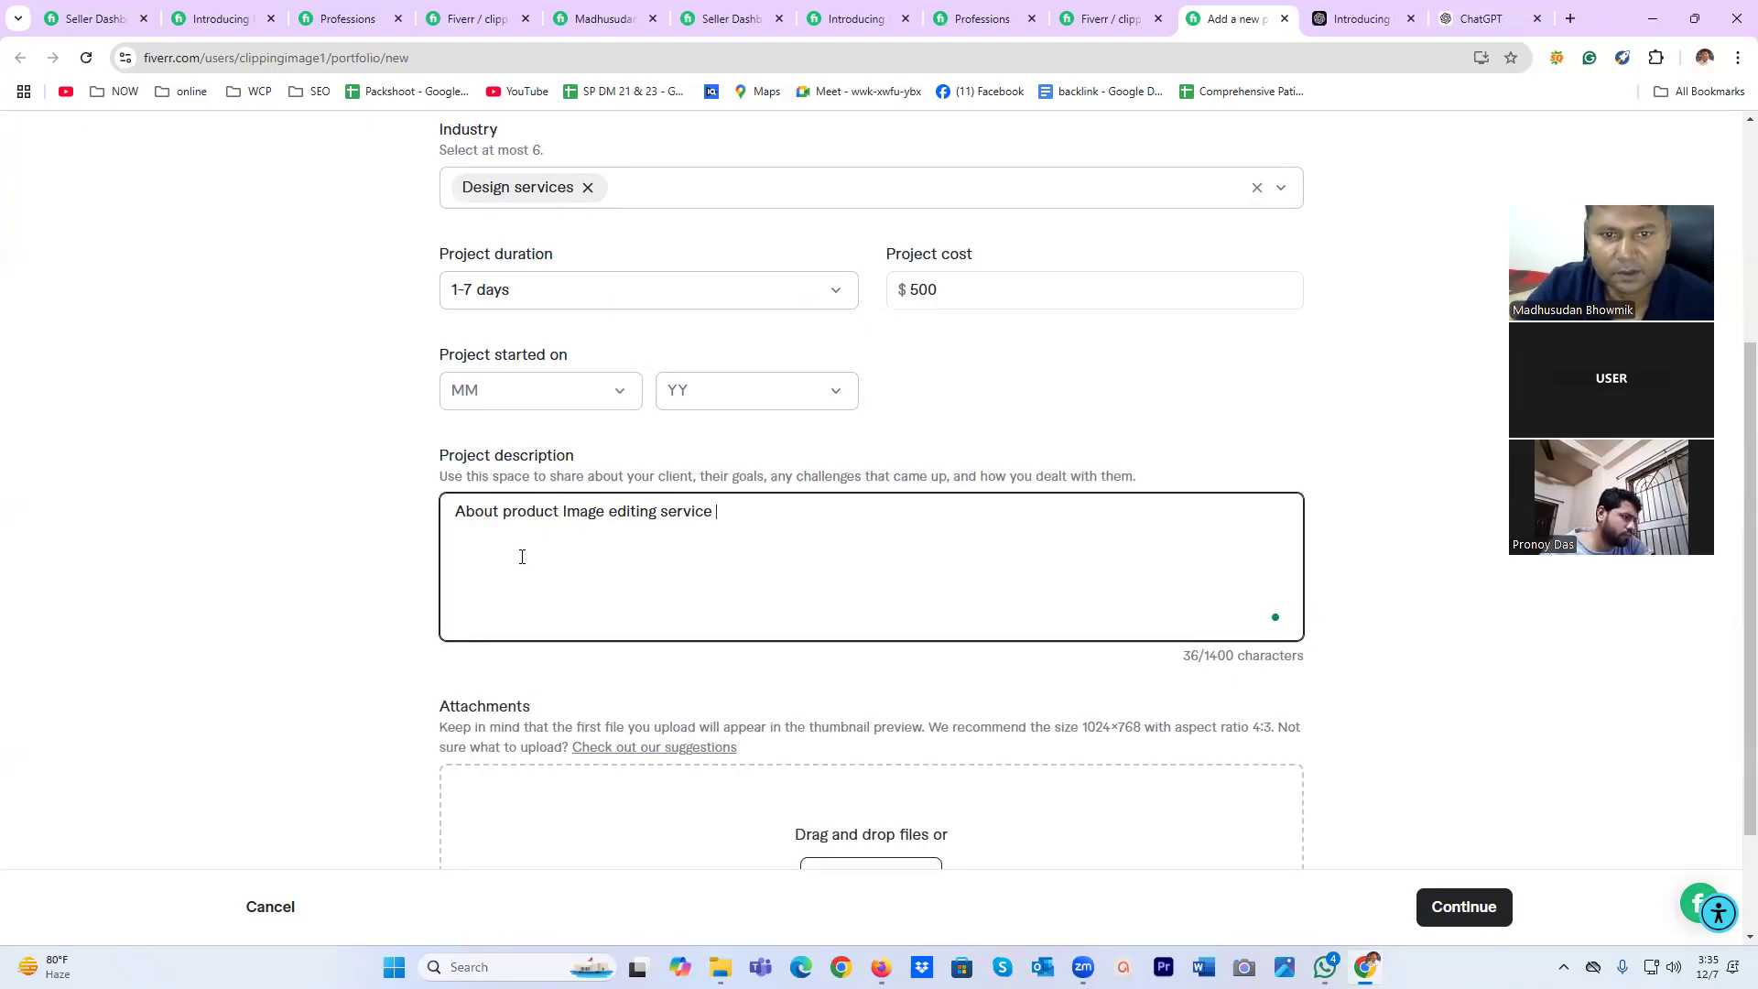
Attach the images "Color Correction -wcp" and "bolsopiel_1 1" from the Worldwide Clipping Path - Portfolio folder to the project.
{"action": "scroll", "coordinate": [718, 616], "scroll_direction": "down", "scroll_amount": 2}
{"action": "left_click", "coordinate": [871, 721]}
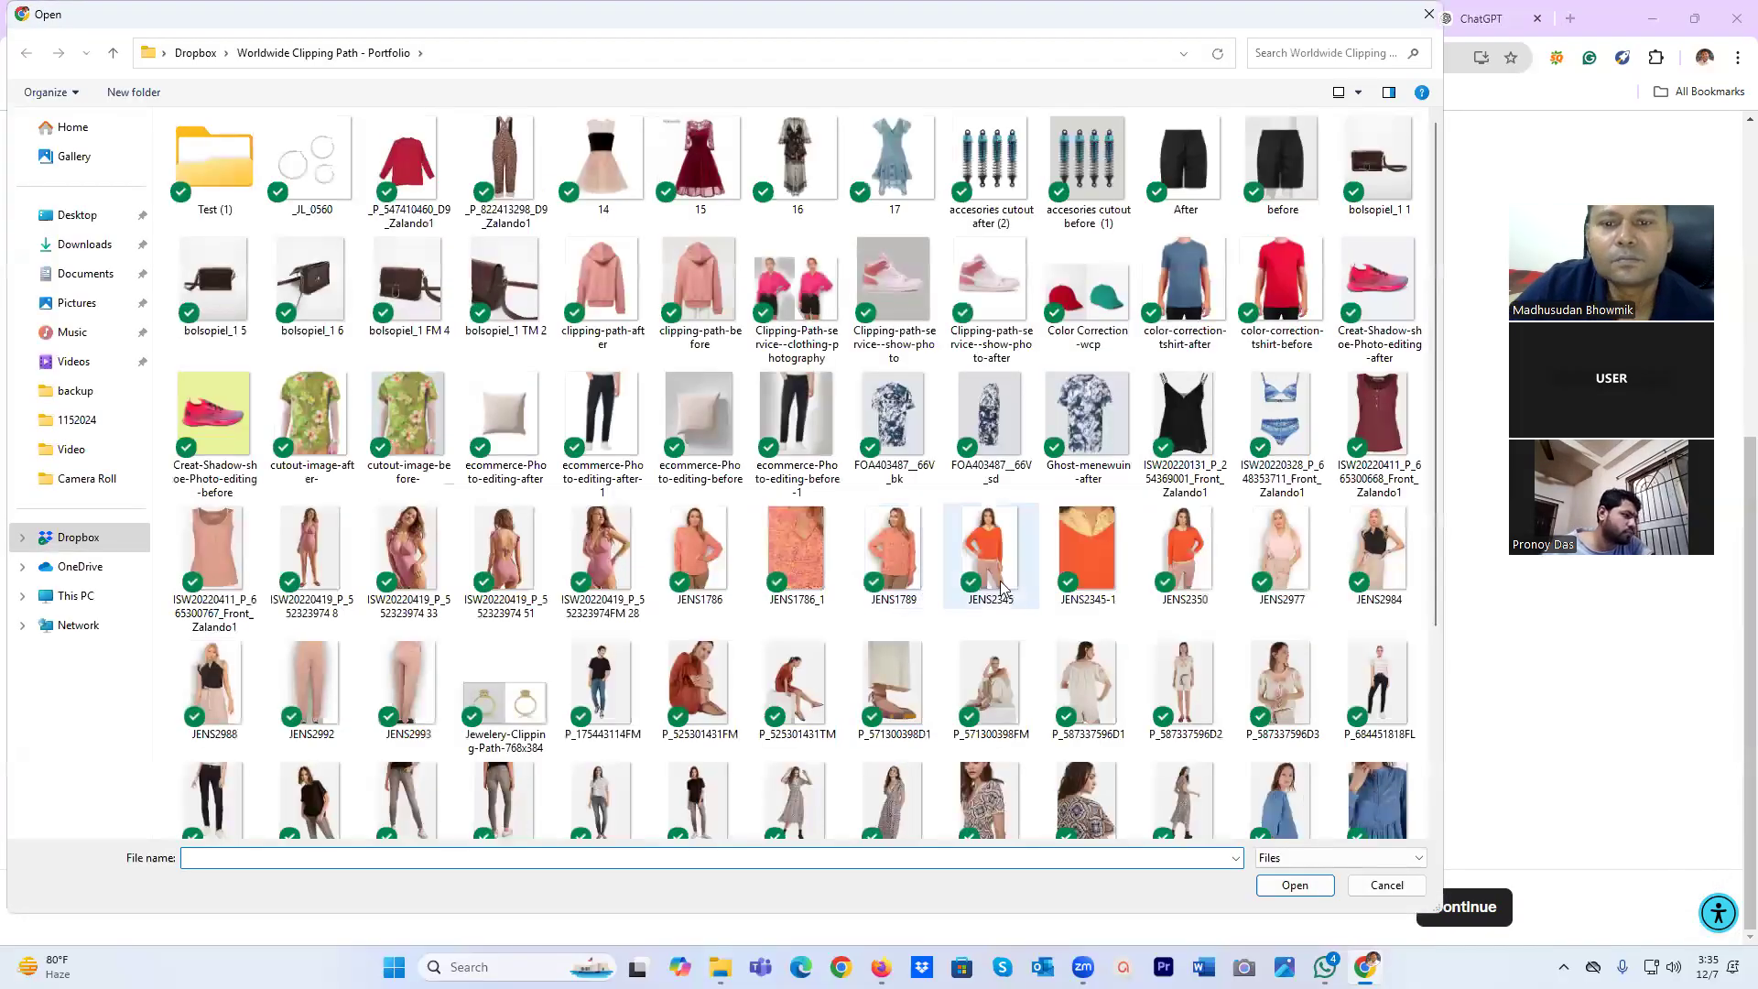
{"action": "left_click", "coordinate": [1094, 291]}
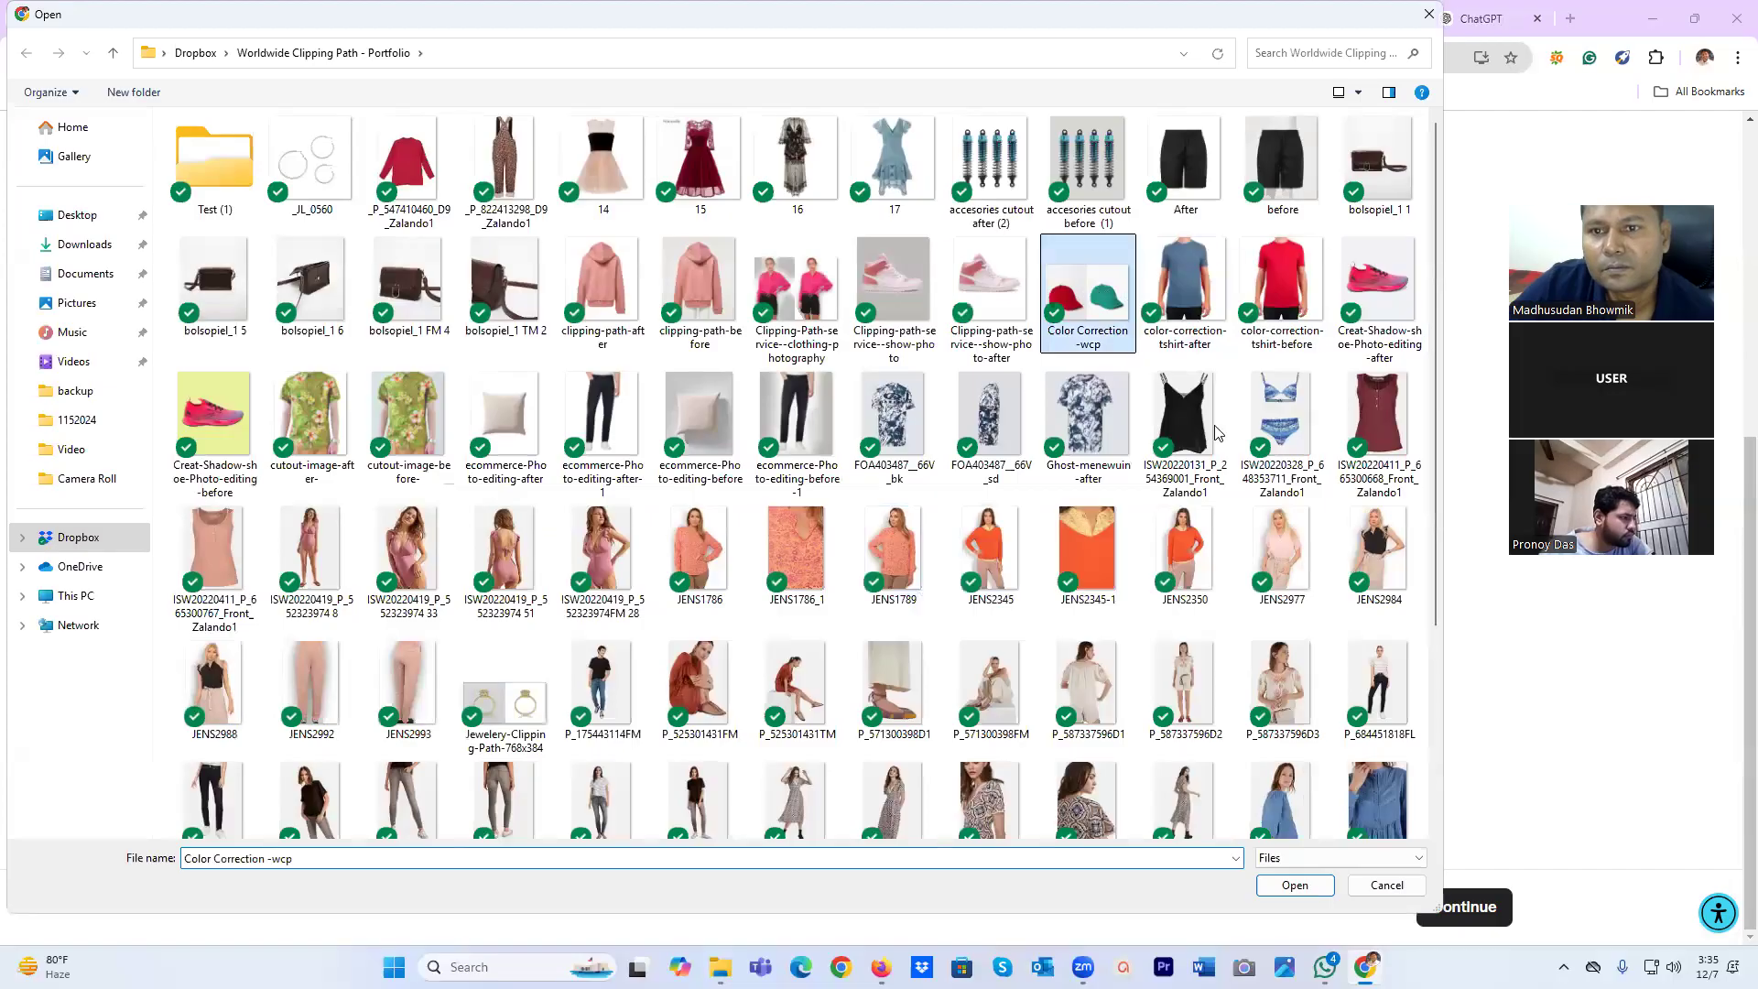
{"action": "left_click", "coordinate": [1294, 886]}
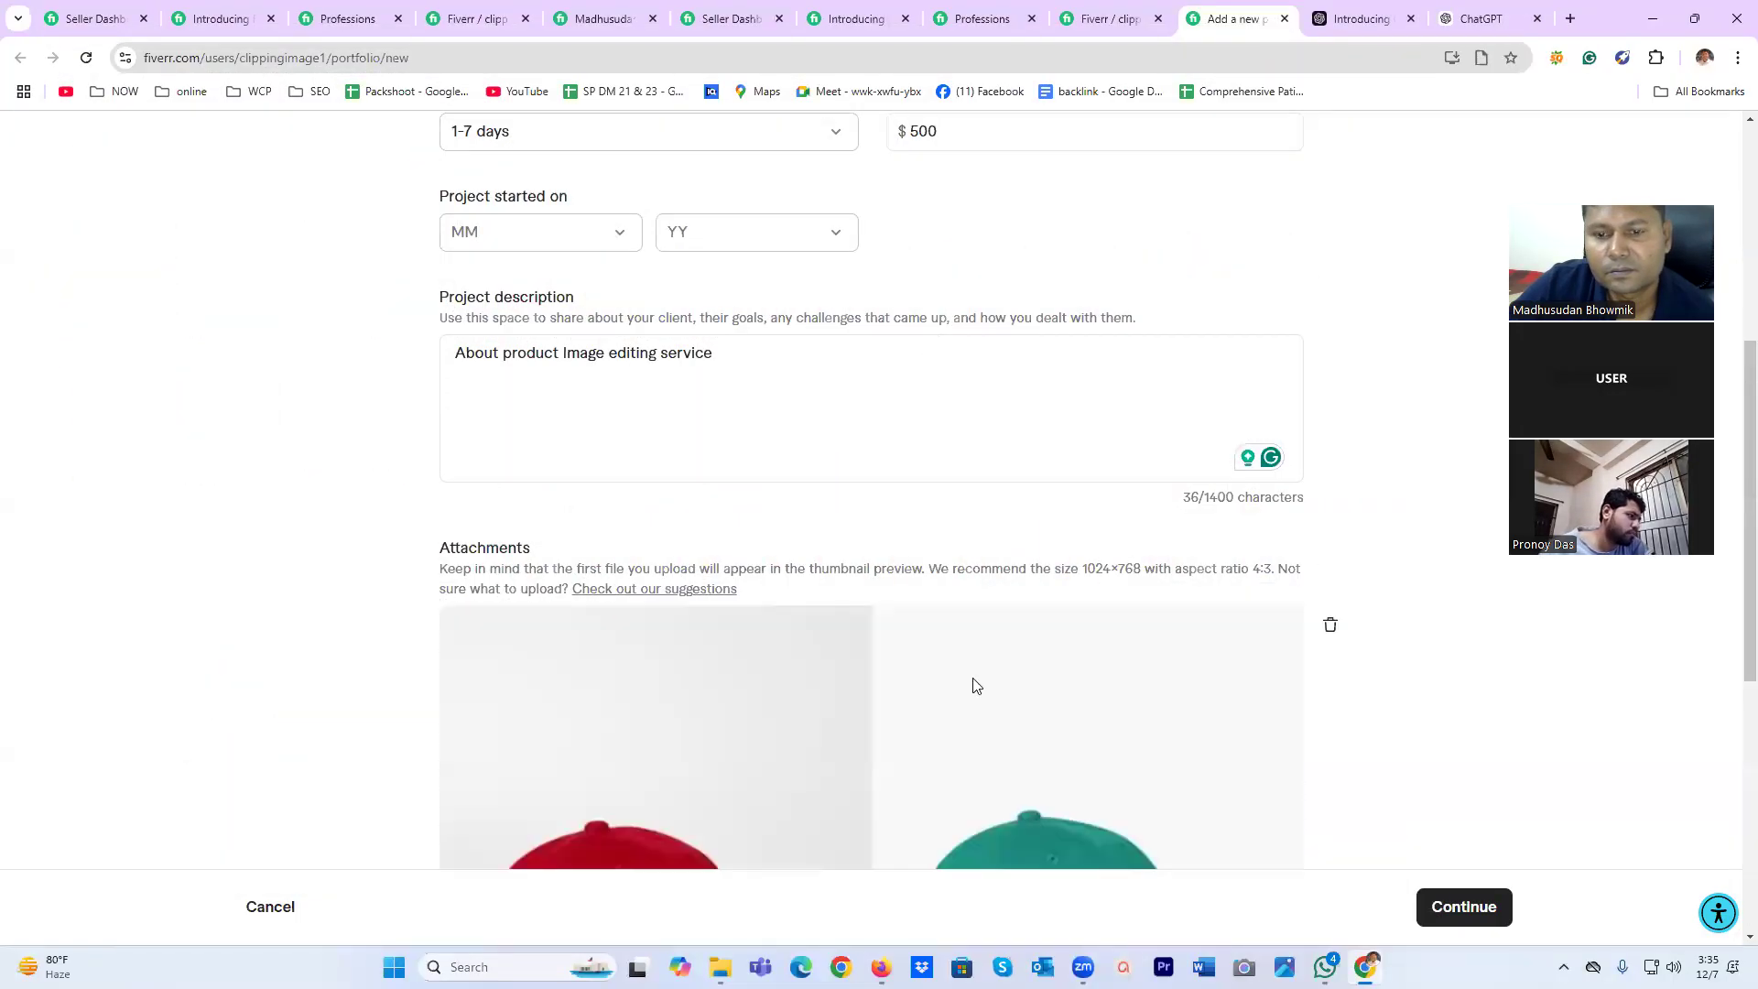
{"action": "scroll", "coordinate": [976, 682], "scroll_direction": "down", "scroll_amount": 7}
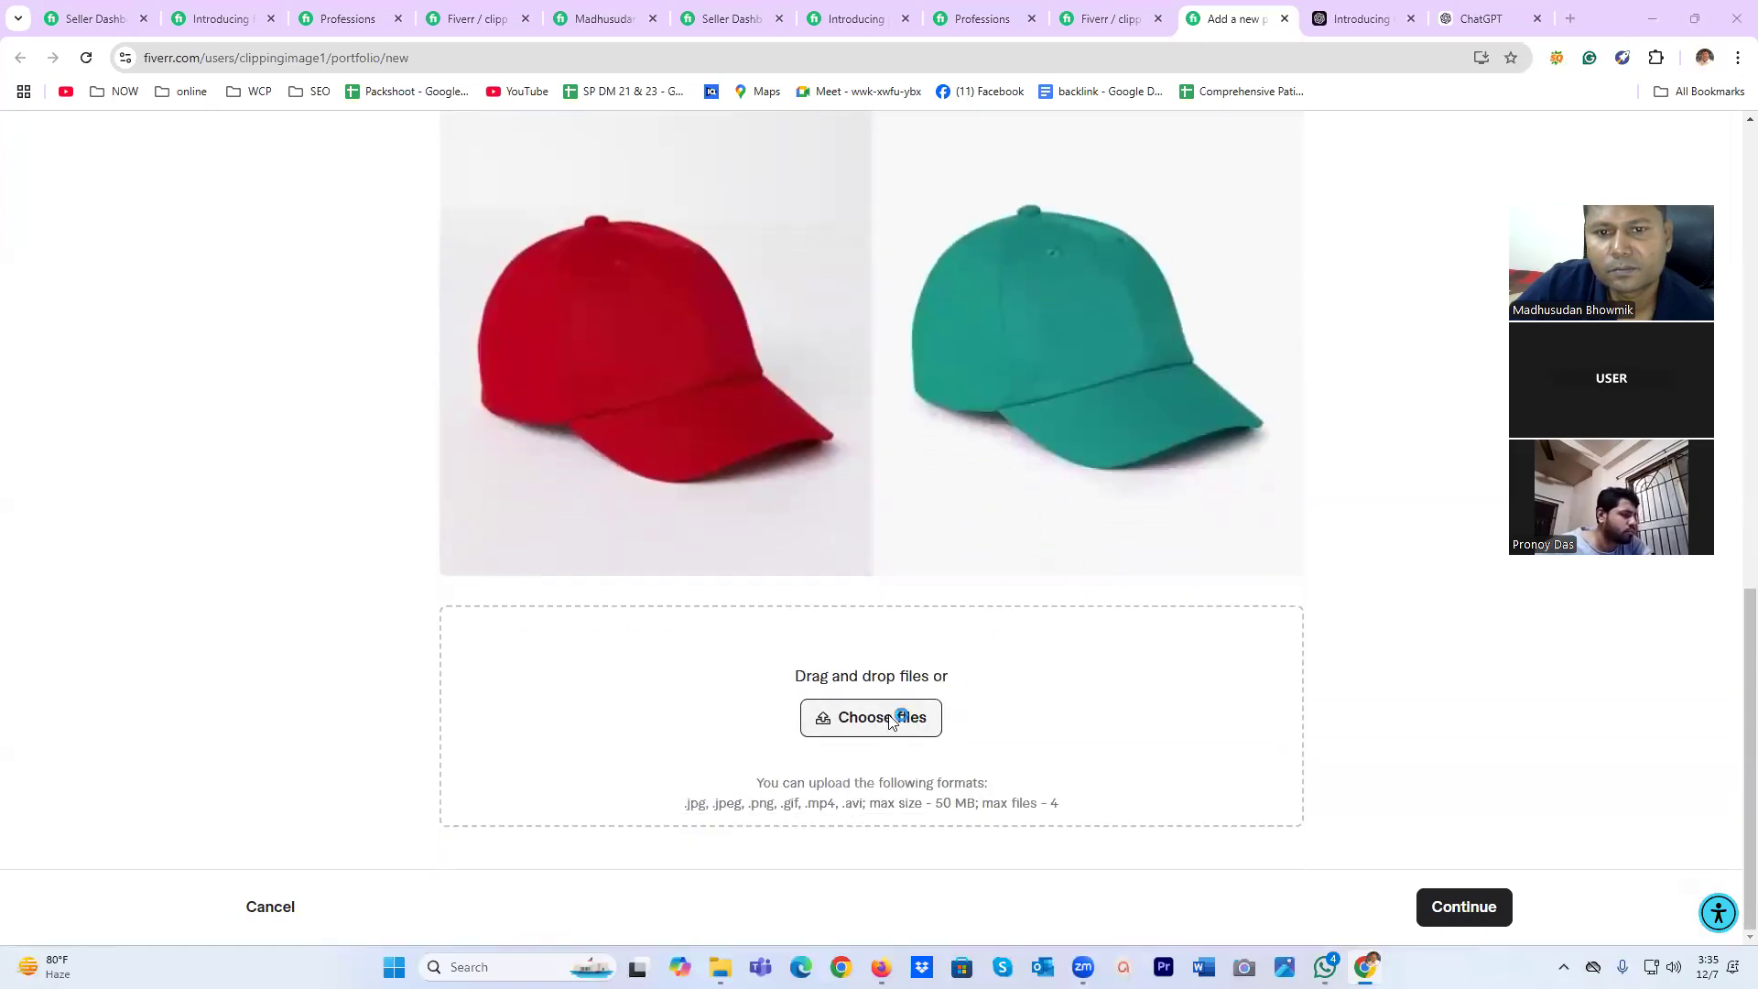
{"action": "left_click", "coordinate": [901, 717]}
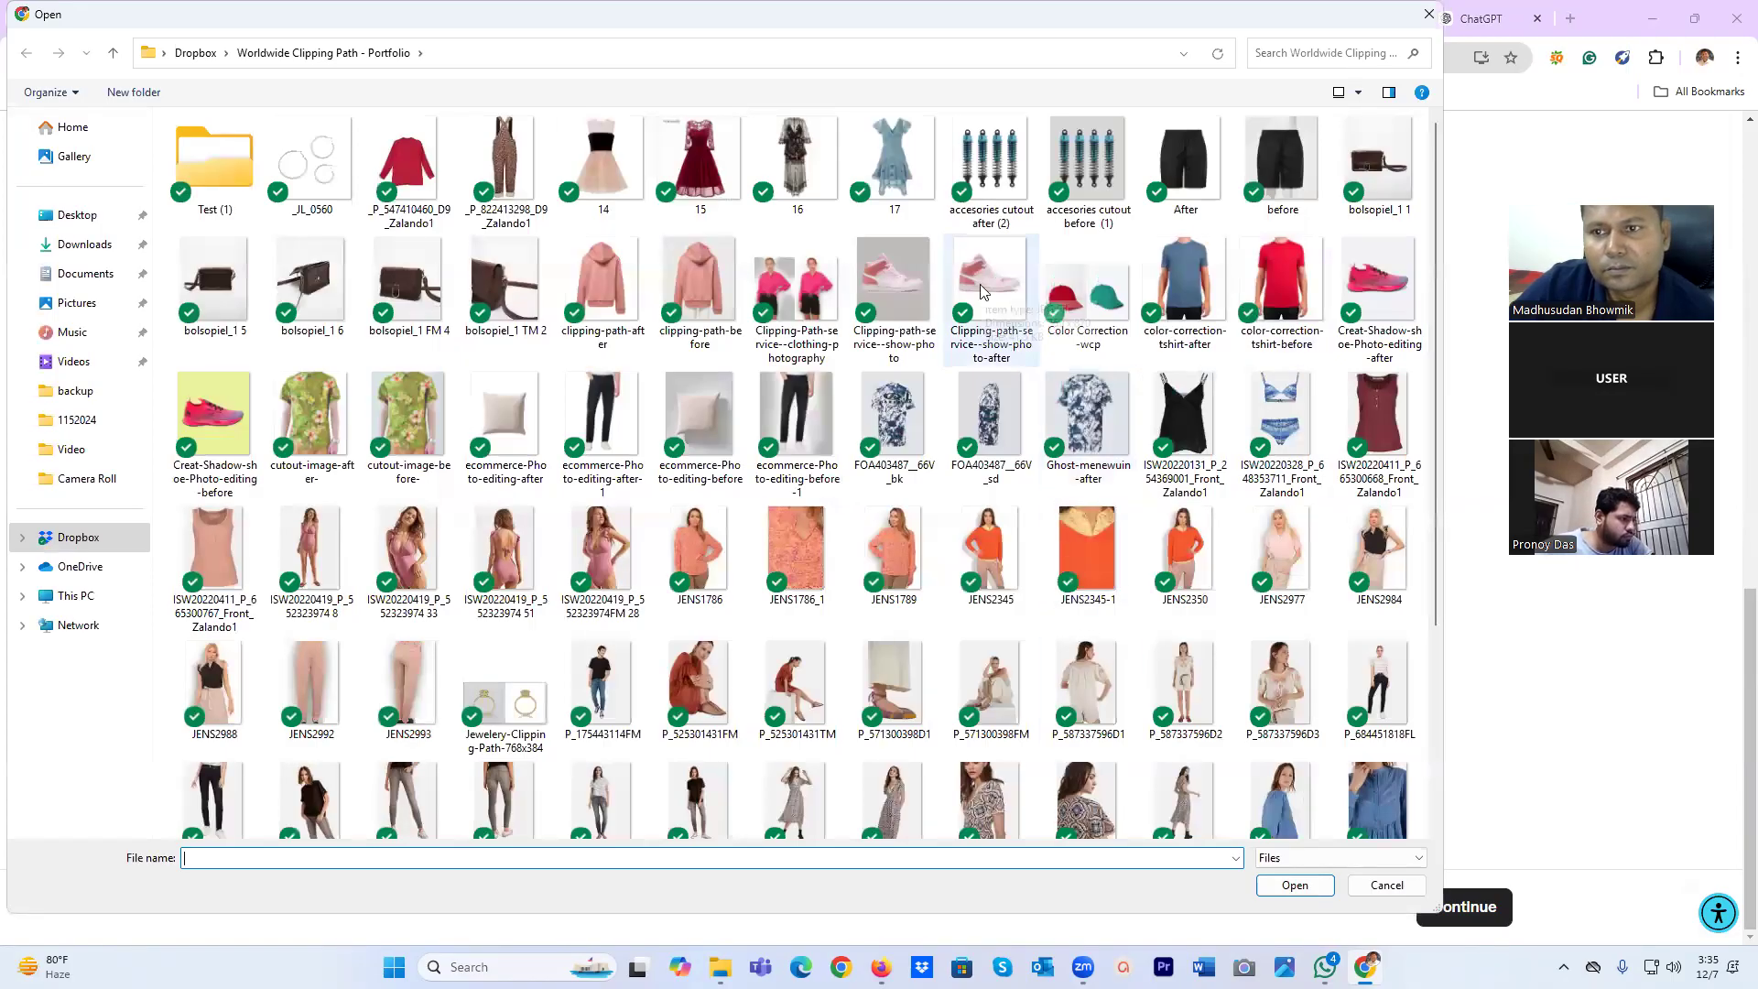
{"action": "left_click", "coordinate": [1344, 187]}
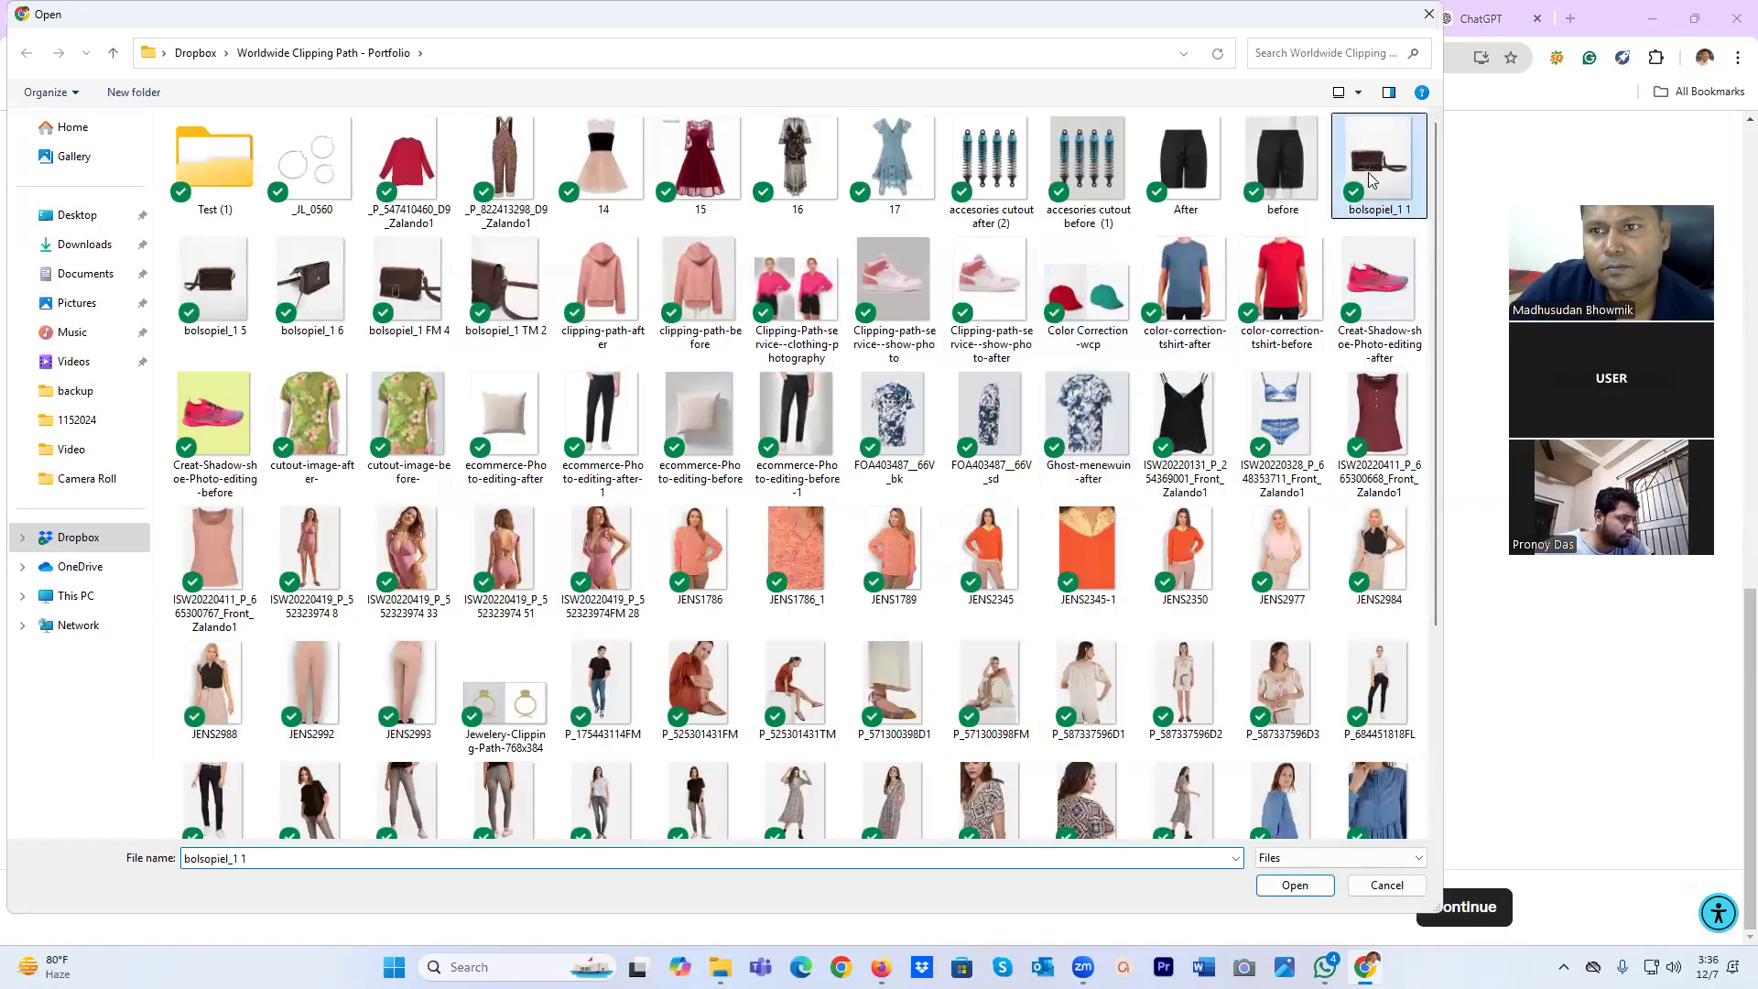
{"action": "left_click", "coordinate": [1295, 887]}
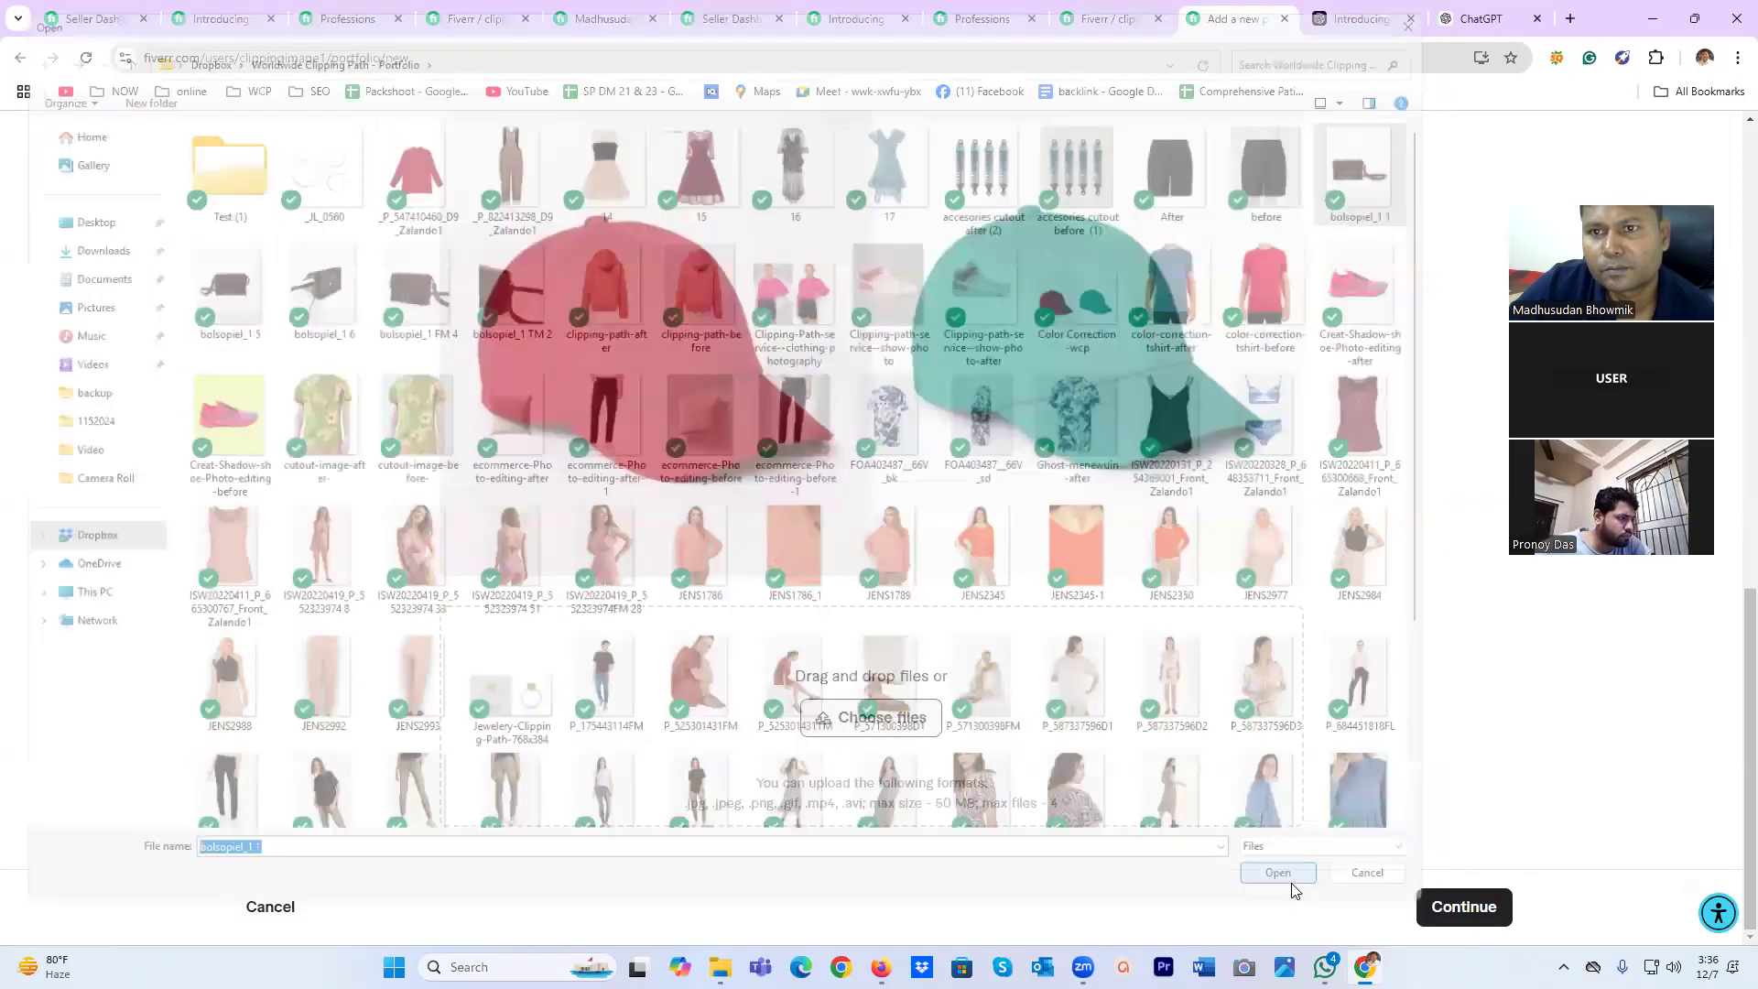
Attach the shoe image "SSK311_408_GREY-02" and the bag image "bolsopiel_1 5" to the project.
{"action": "scroll", "coordinate": [963, 630], "scroll_direction": "down", "scroll_amount": 11}
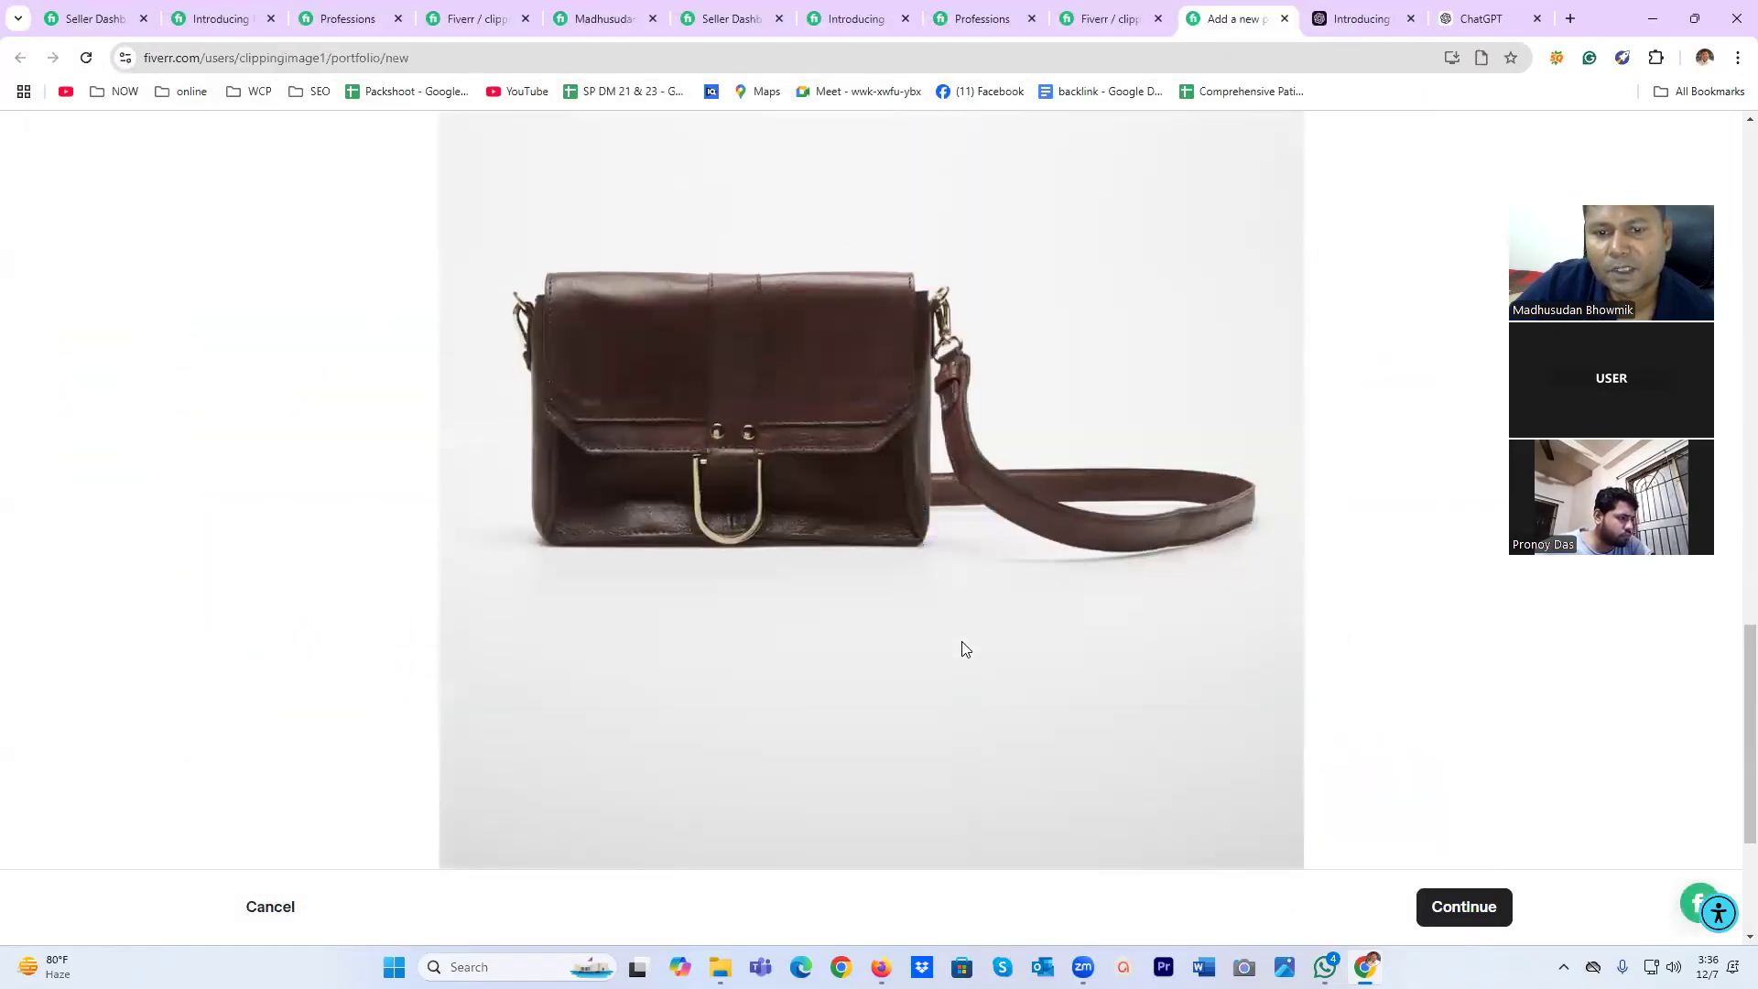
{"action": "left_click", "coordinate": [867, 719]}
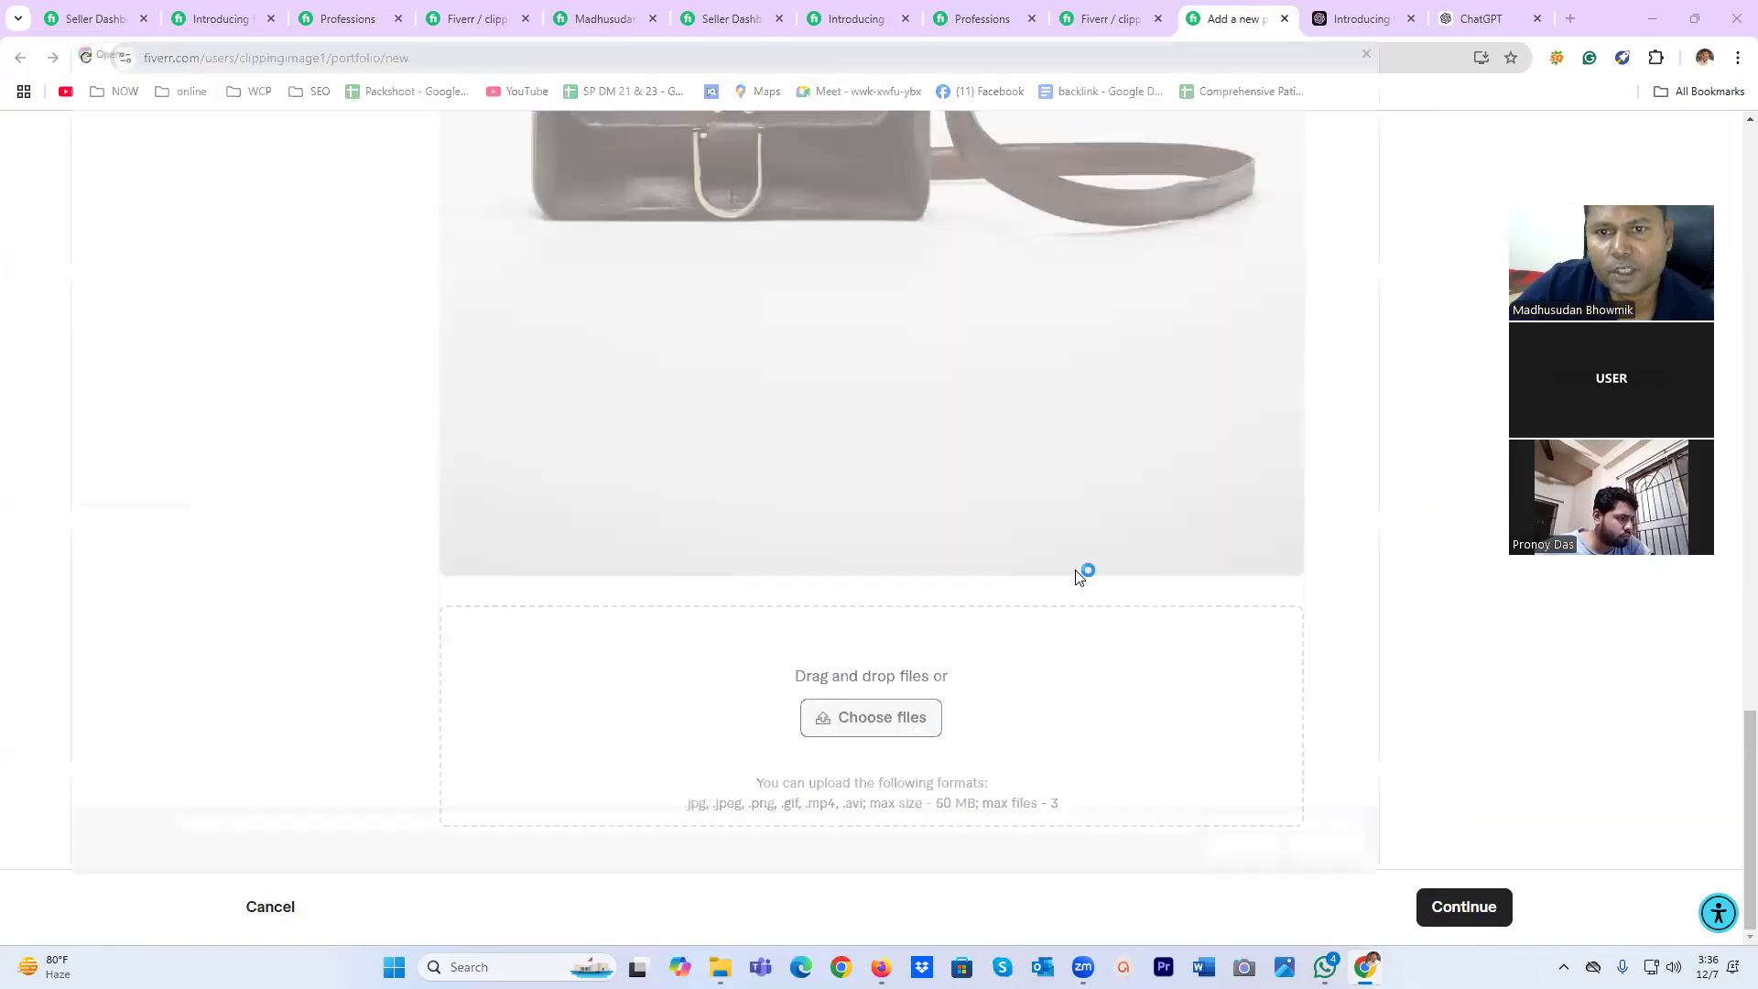
{"action": "scroll", "coordinate": [1051, 636], "scroll_direction": "down", "scroll_amount": 3}
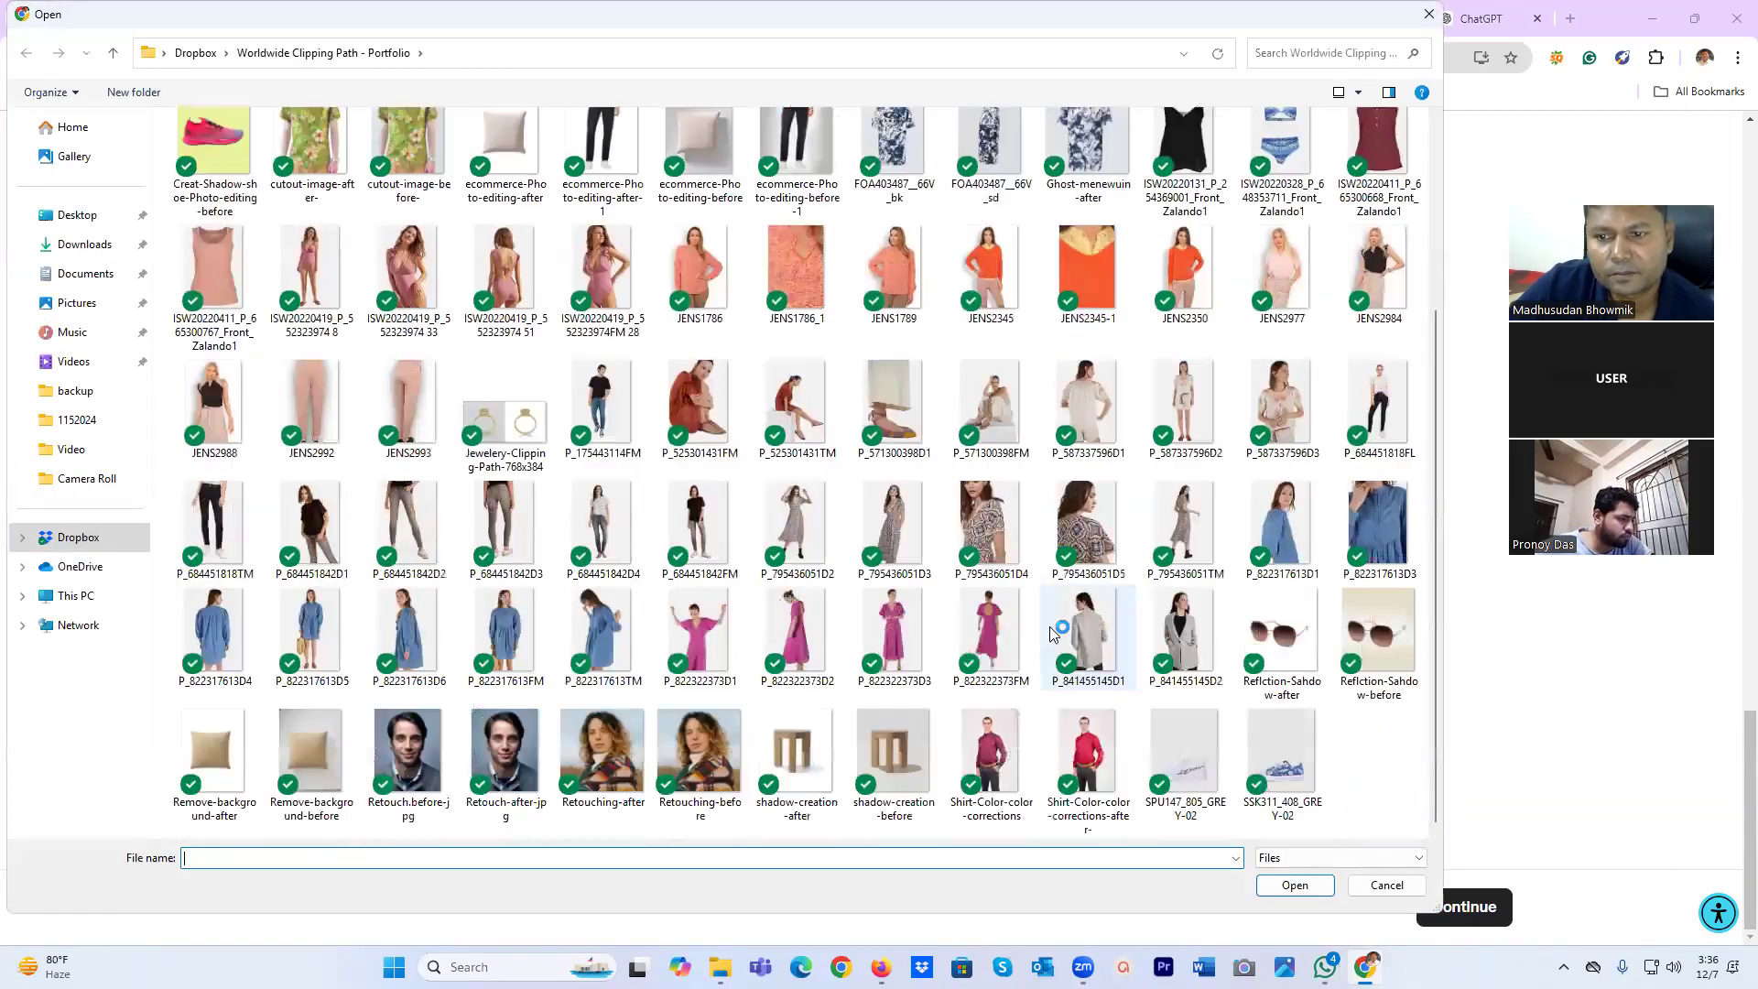
{"action": "left_click", "coordinate": [1287, 760]}
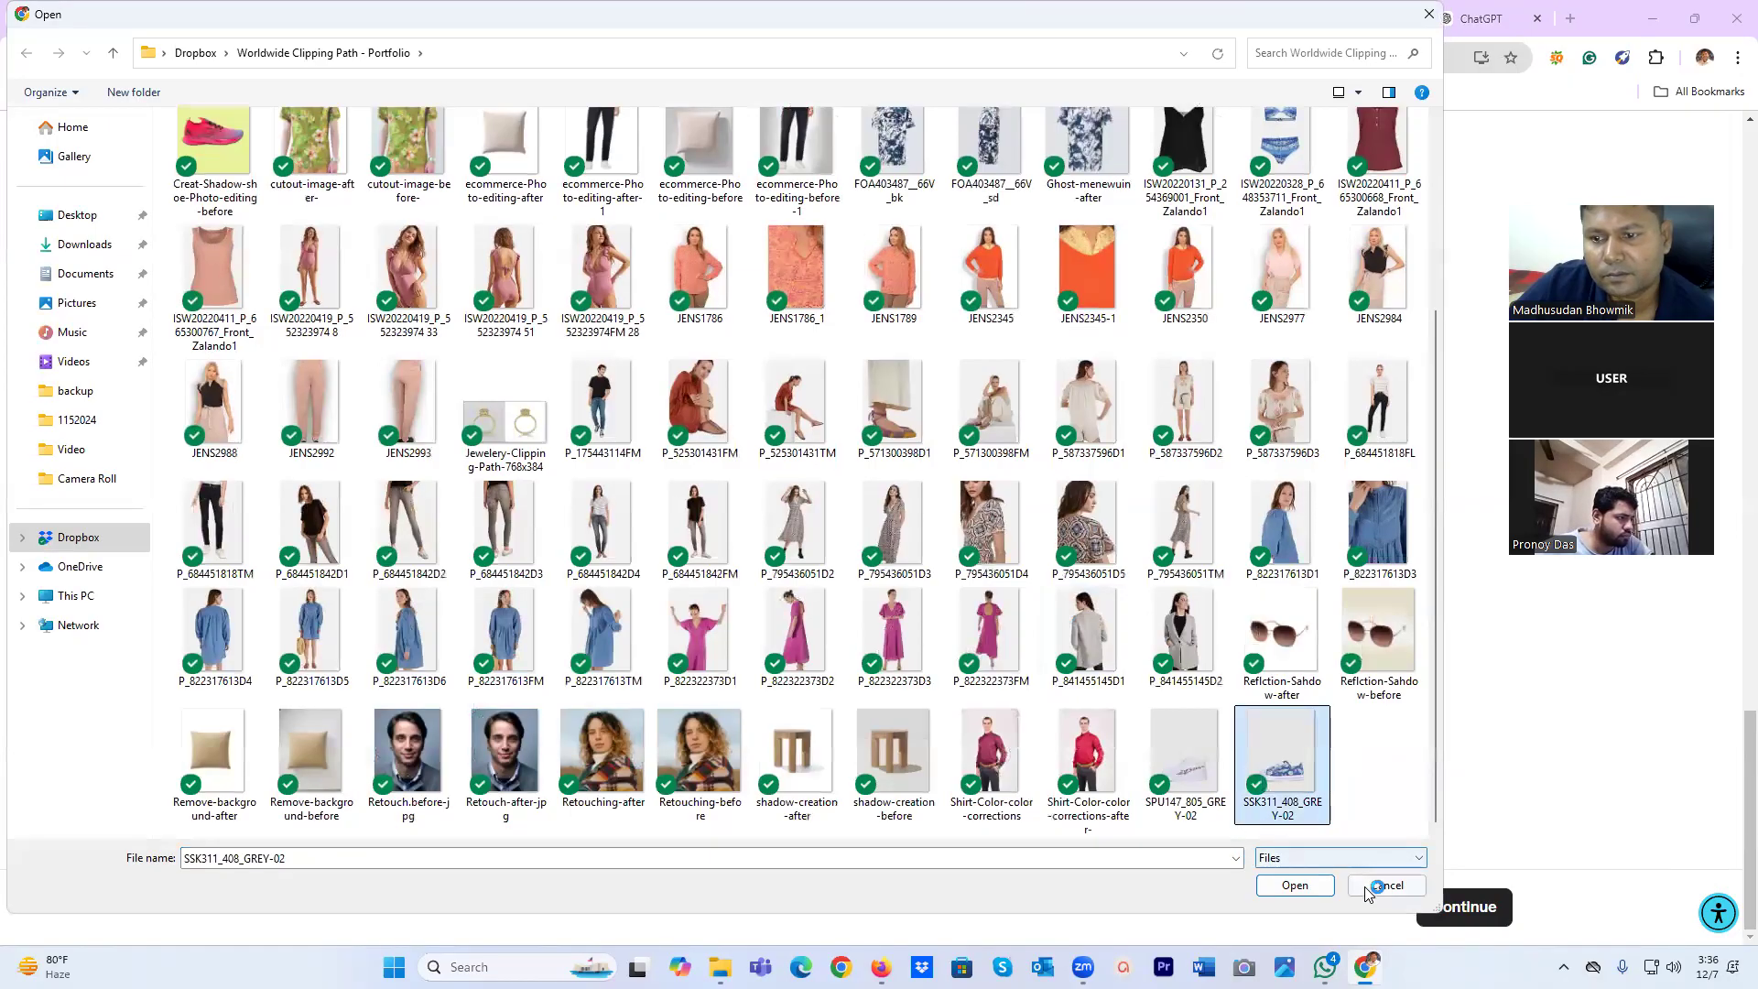
{"action": "left_click", "coordinate": [1298, 886]}
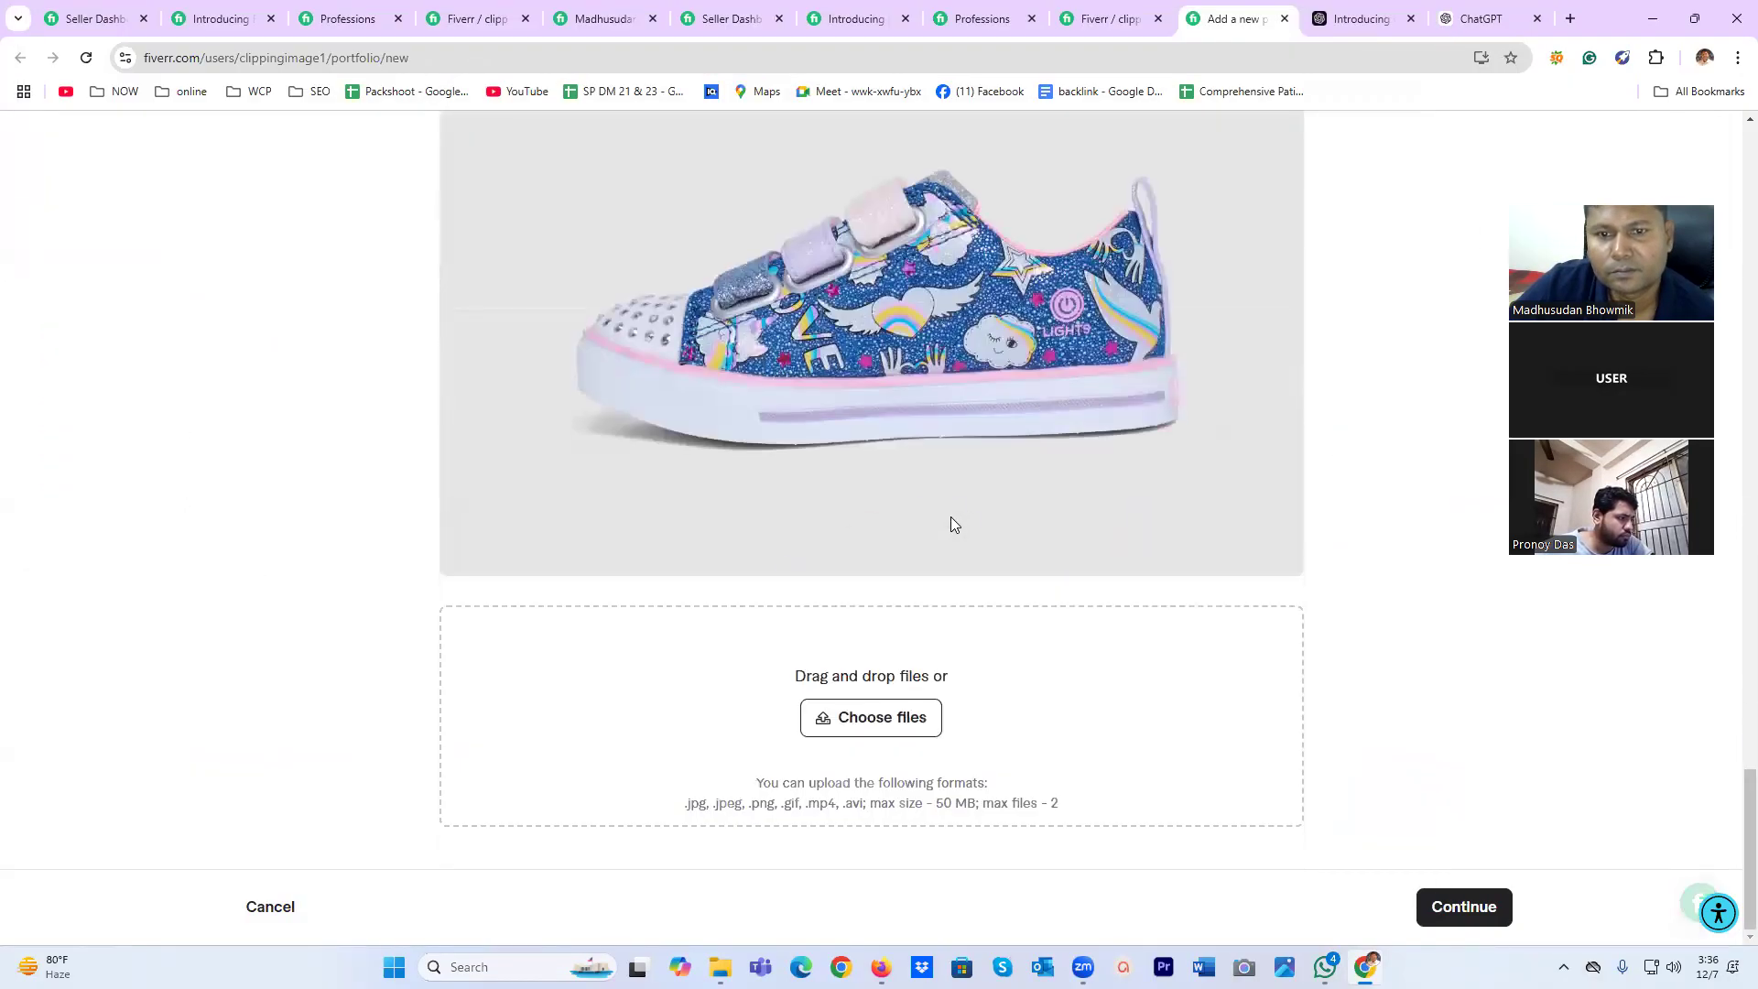
{"action": "left_click", "coordinate": [905, 718]}
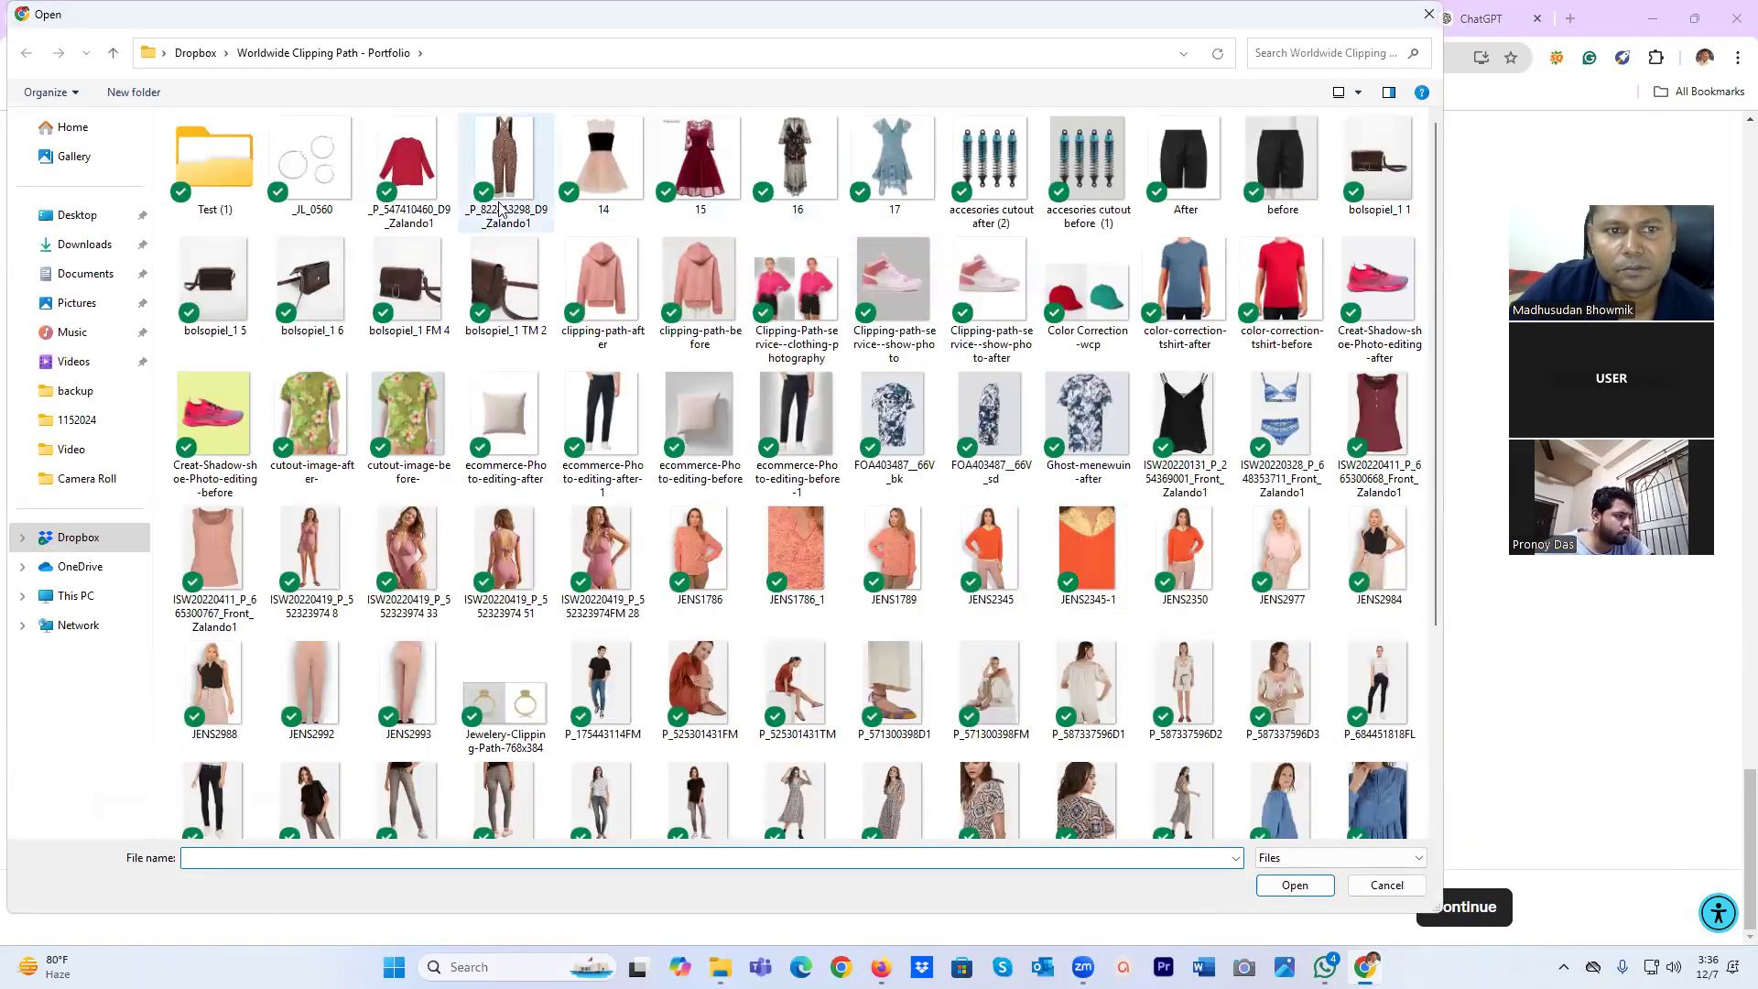
{"action": "left_click", "coordinate": [228, 284]}
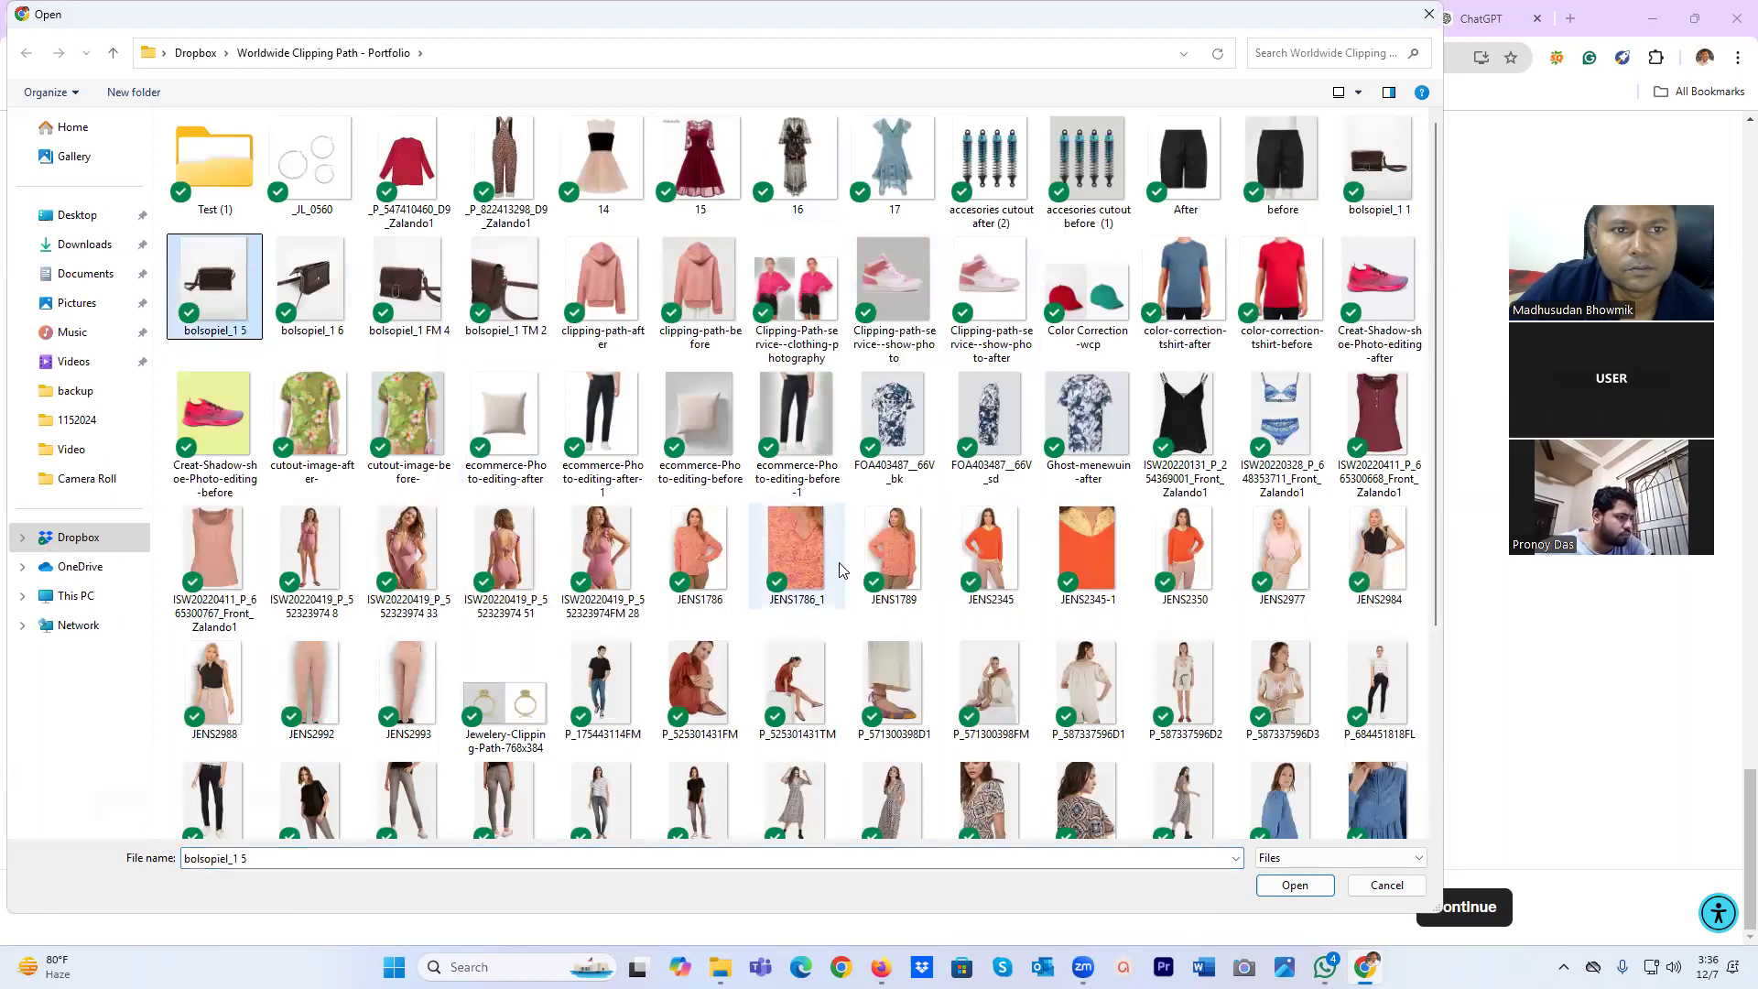
{"action": "left_click", "coordinate": [1326, 890]}
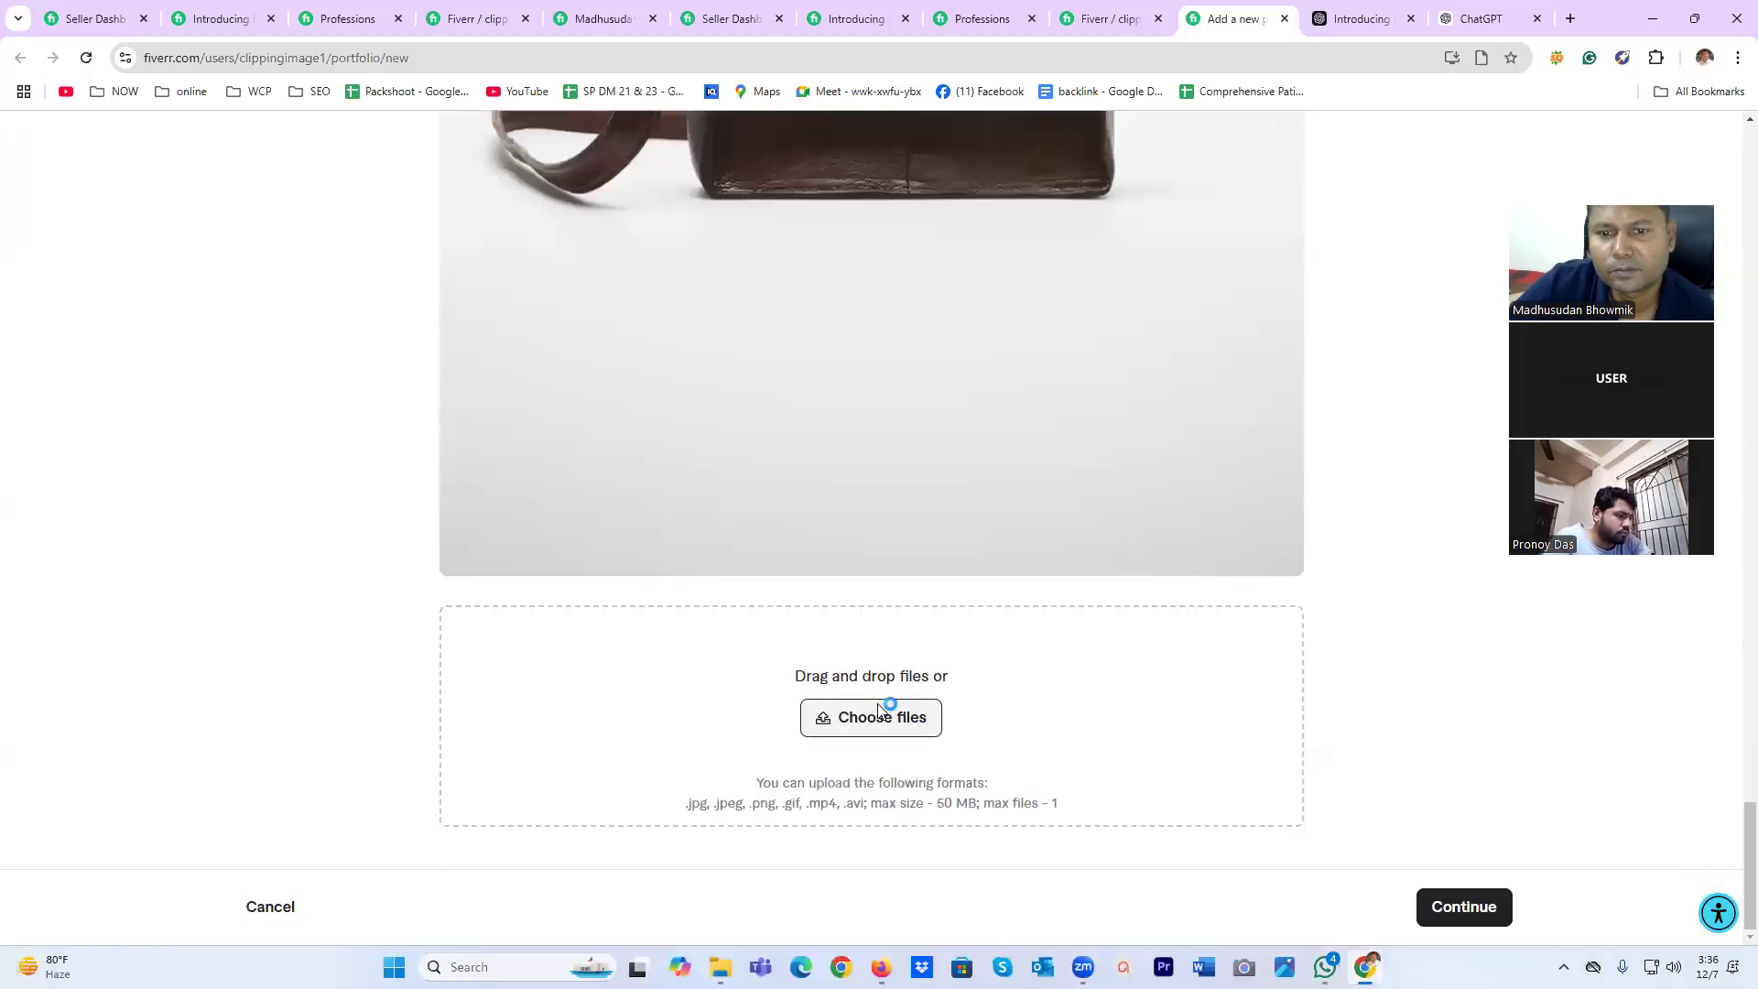
Attach the pillow image "ecommerce-Photo-editing-after" and try to continue to the profession linking stage.
{"action": "left_click", "coordinate": [897, 718]}
{"action": "left_click", "coordinate": [497, 423]}
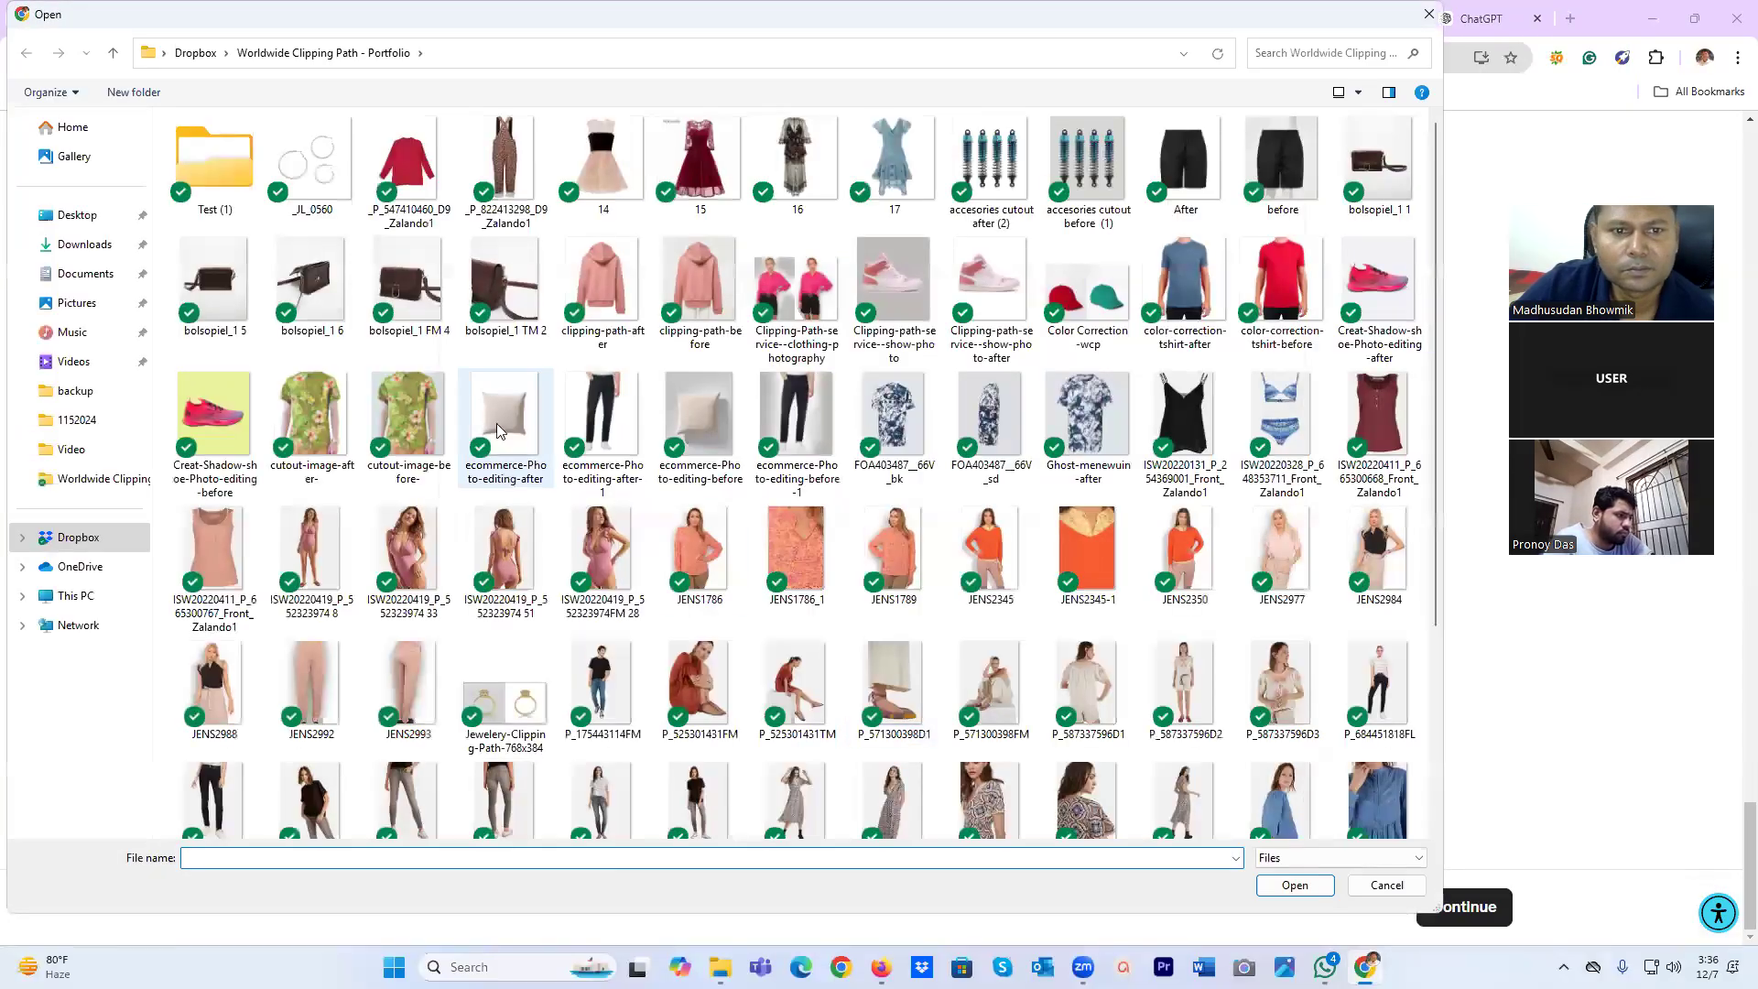
{"action": "left_click", "coordinate": [1295, 886]}
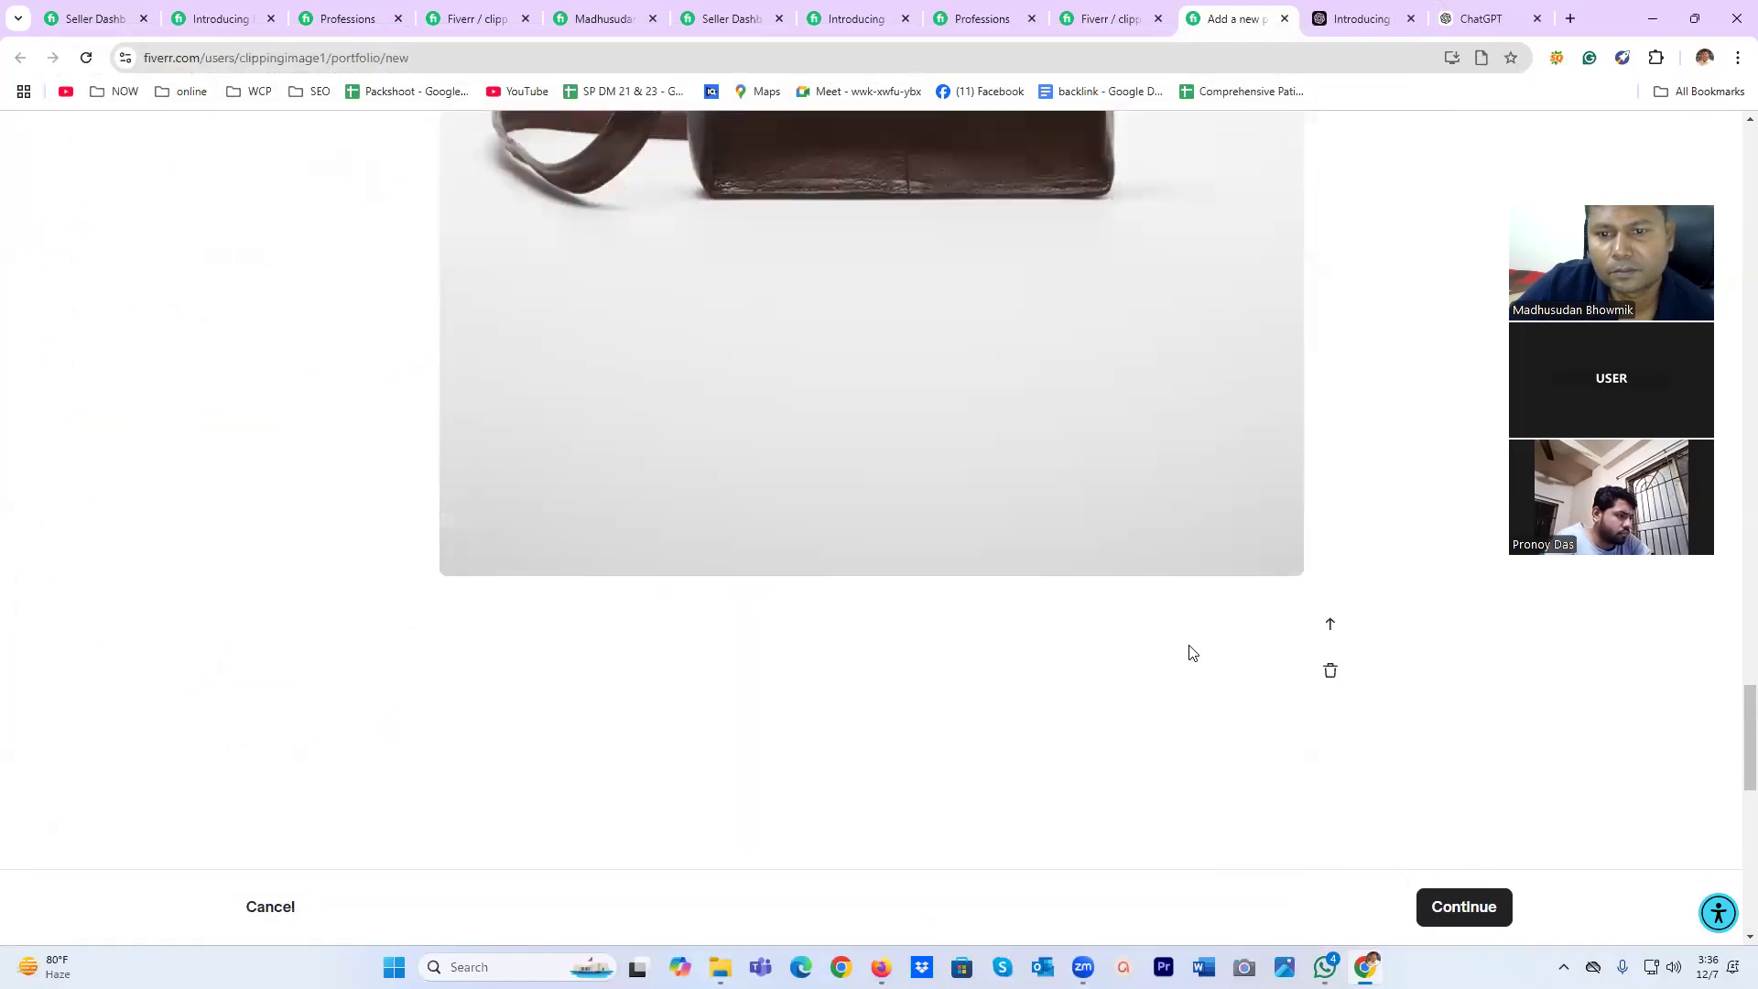
{"action": "left_click", "coordinate": [1456, 911]}
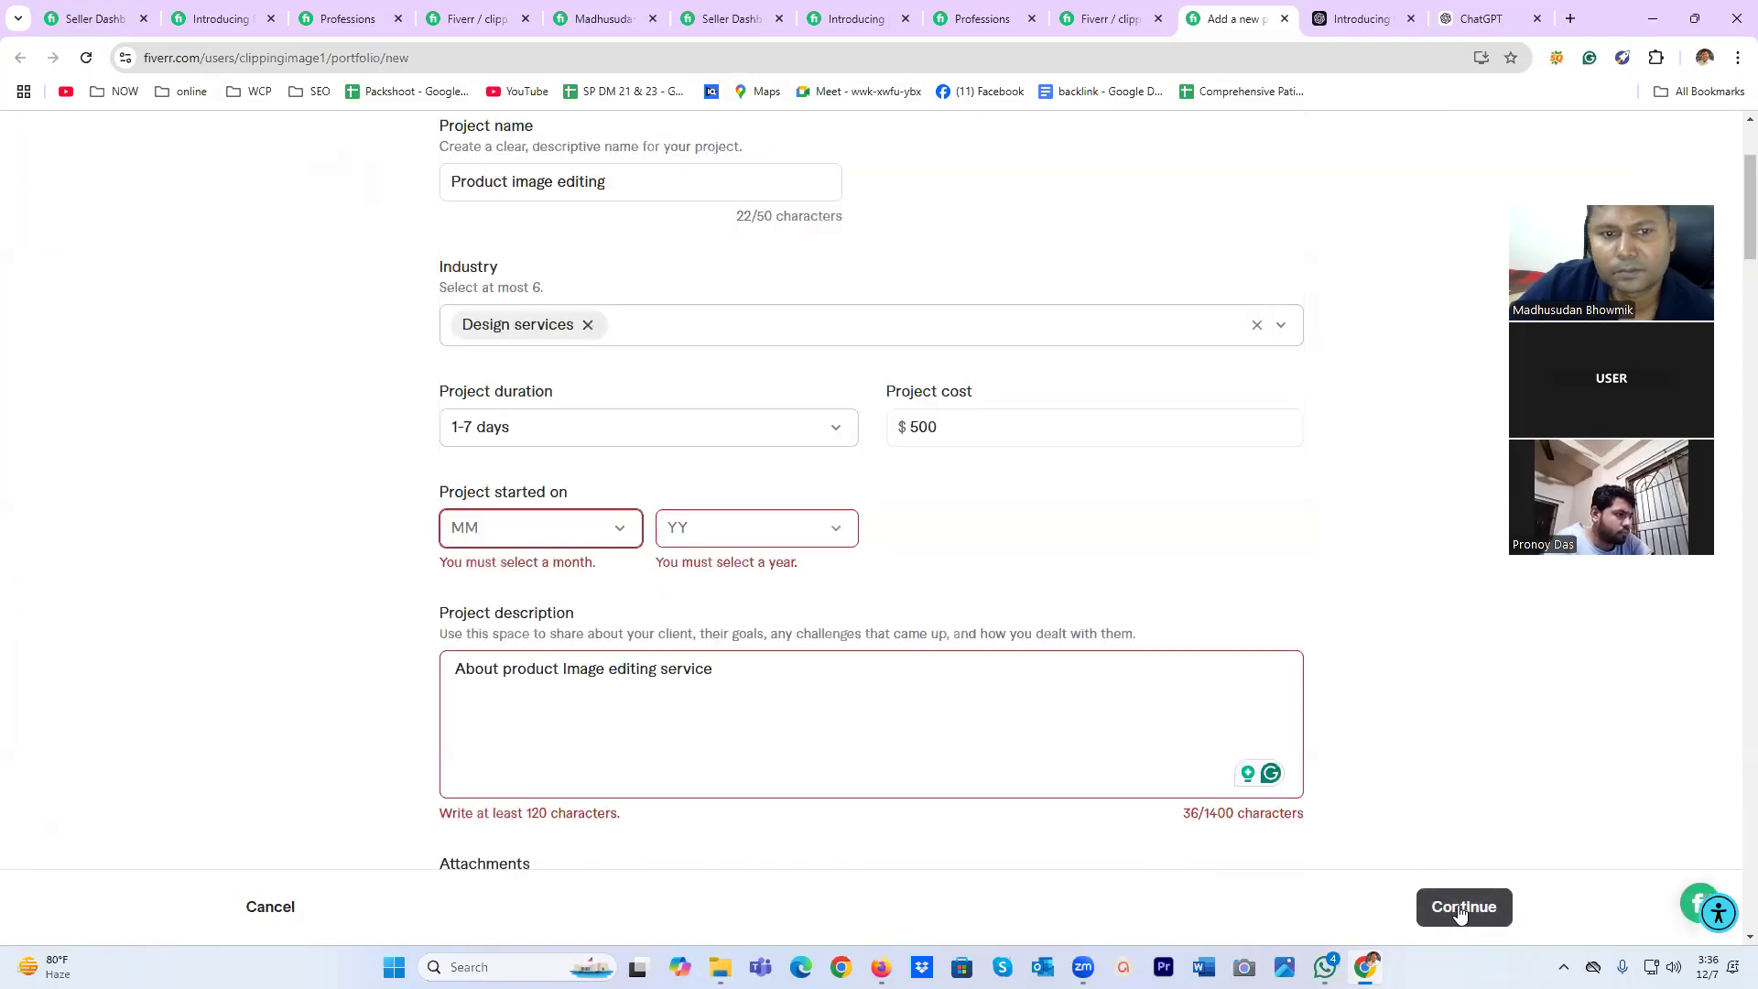
Set the project start date to June 2024.
{"action": "left_click", "coordinate": [515, 525]}
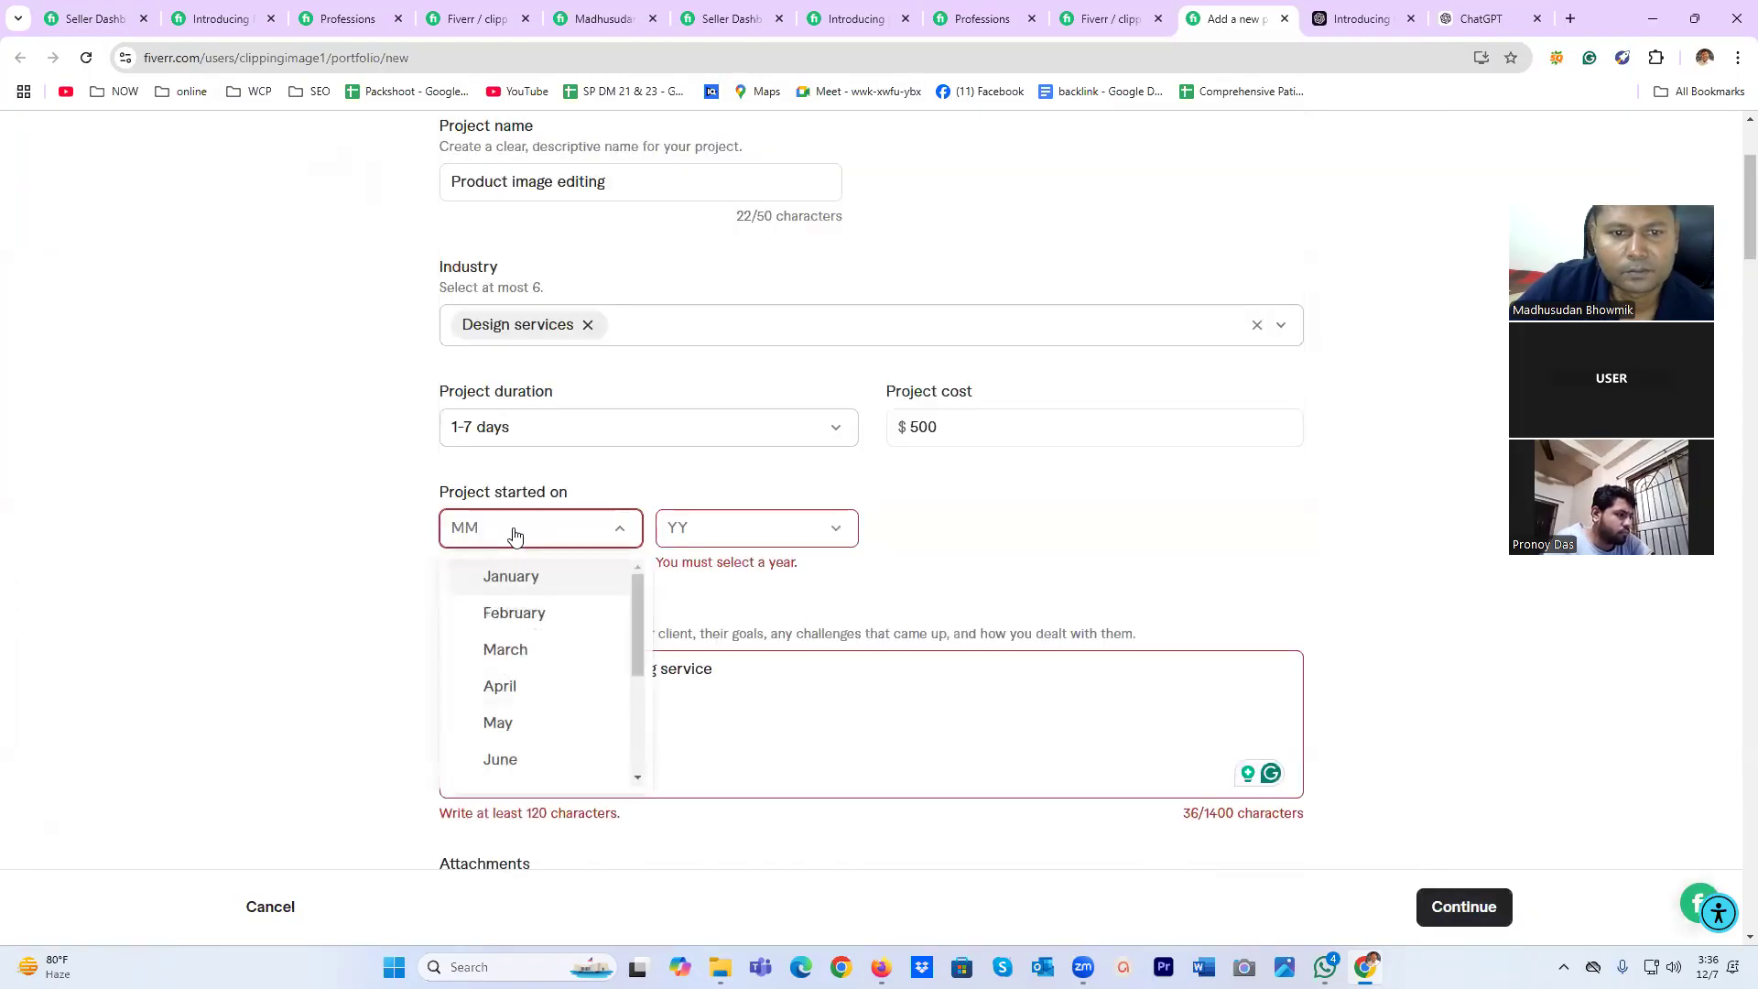
{"action": "left_click", "coordinate": [521, 764]}
{"action": "left_click", "coordinate": [789, 536]}
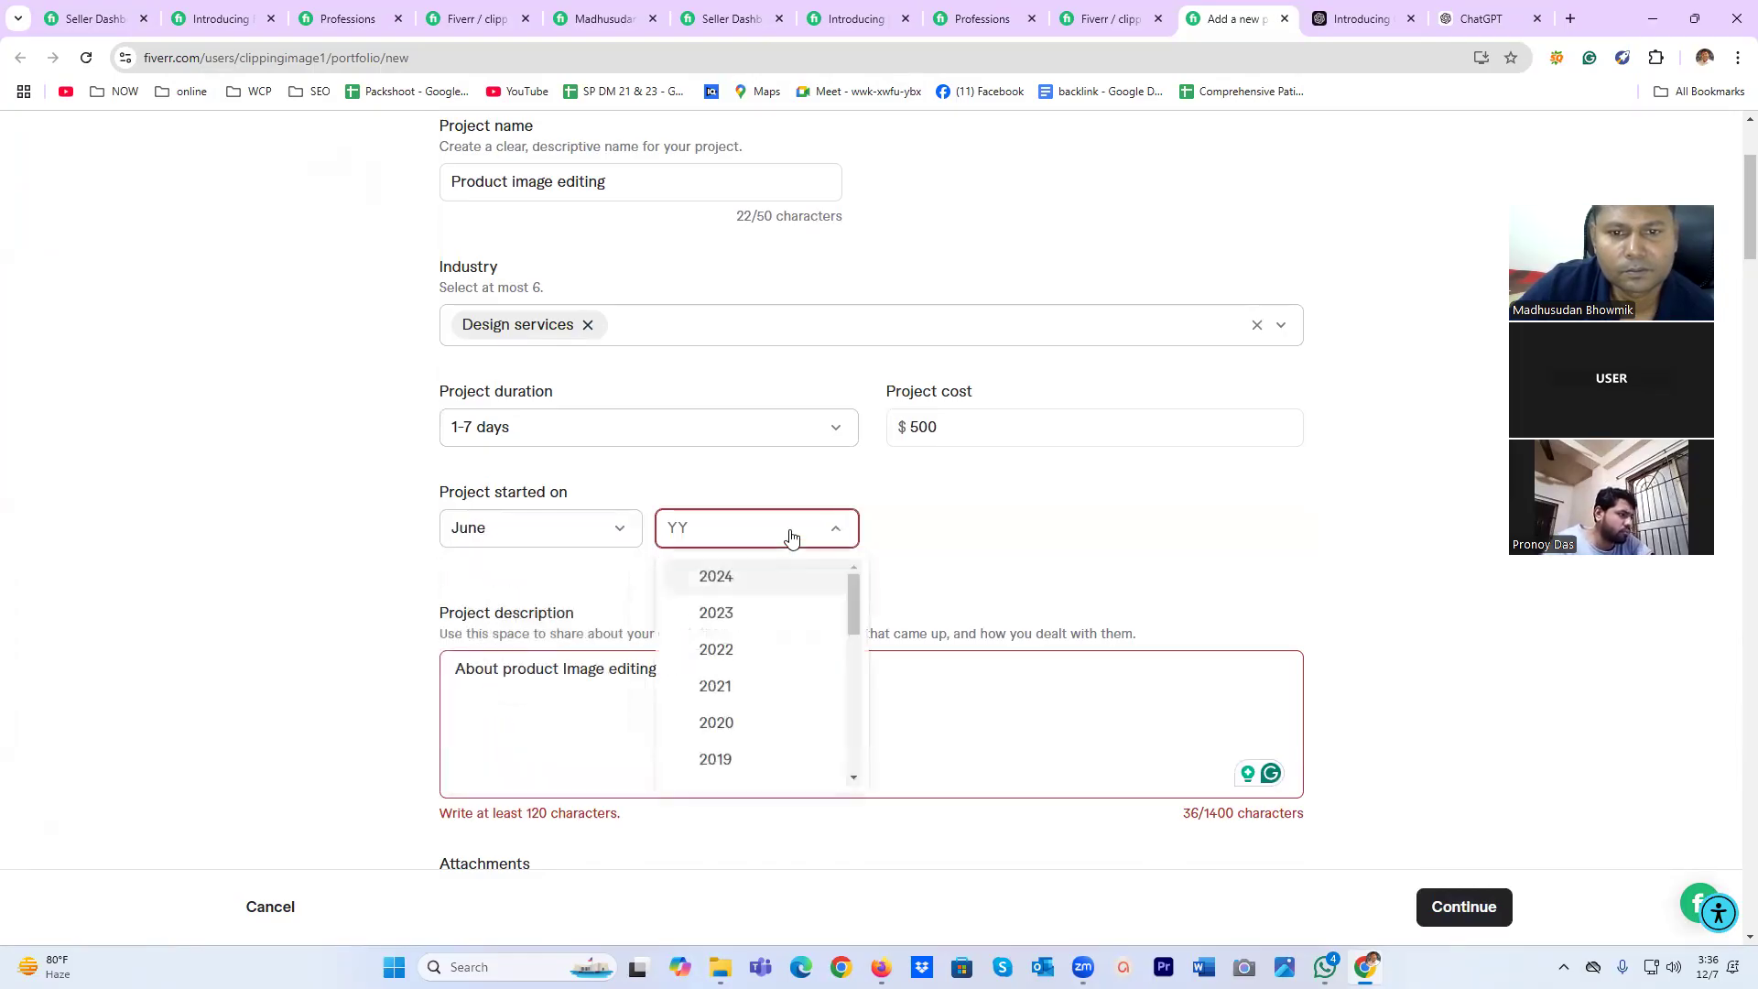
{"action": "left_click", "coordinate": [705, 578]}
Copy the short project description about product image editing and paste it as a new message in the ChatGPT conversation.
{"action": "left_click", "coordinate": [556, 681]}
{"action": "left_click_drag", "start_coordinate": [674, 653], "coordinate": [442, 663]}
{"action": "key", "text": "ctrl+c"}
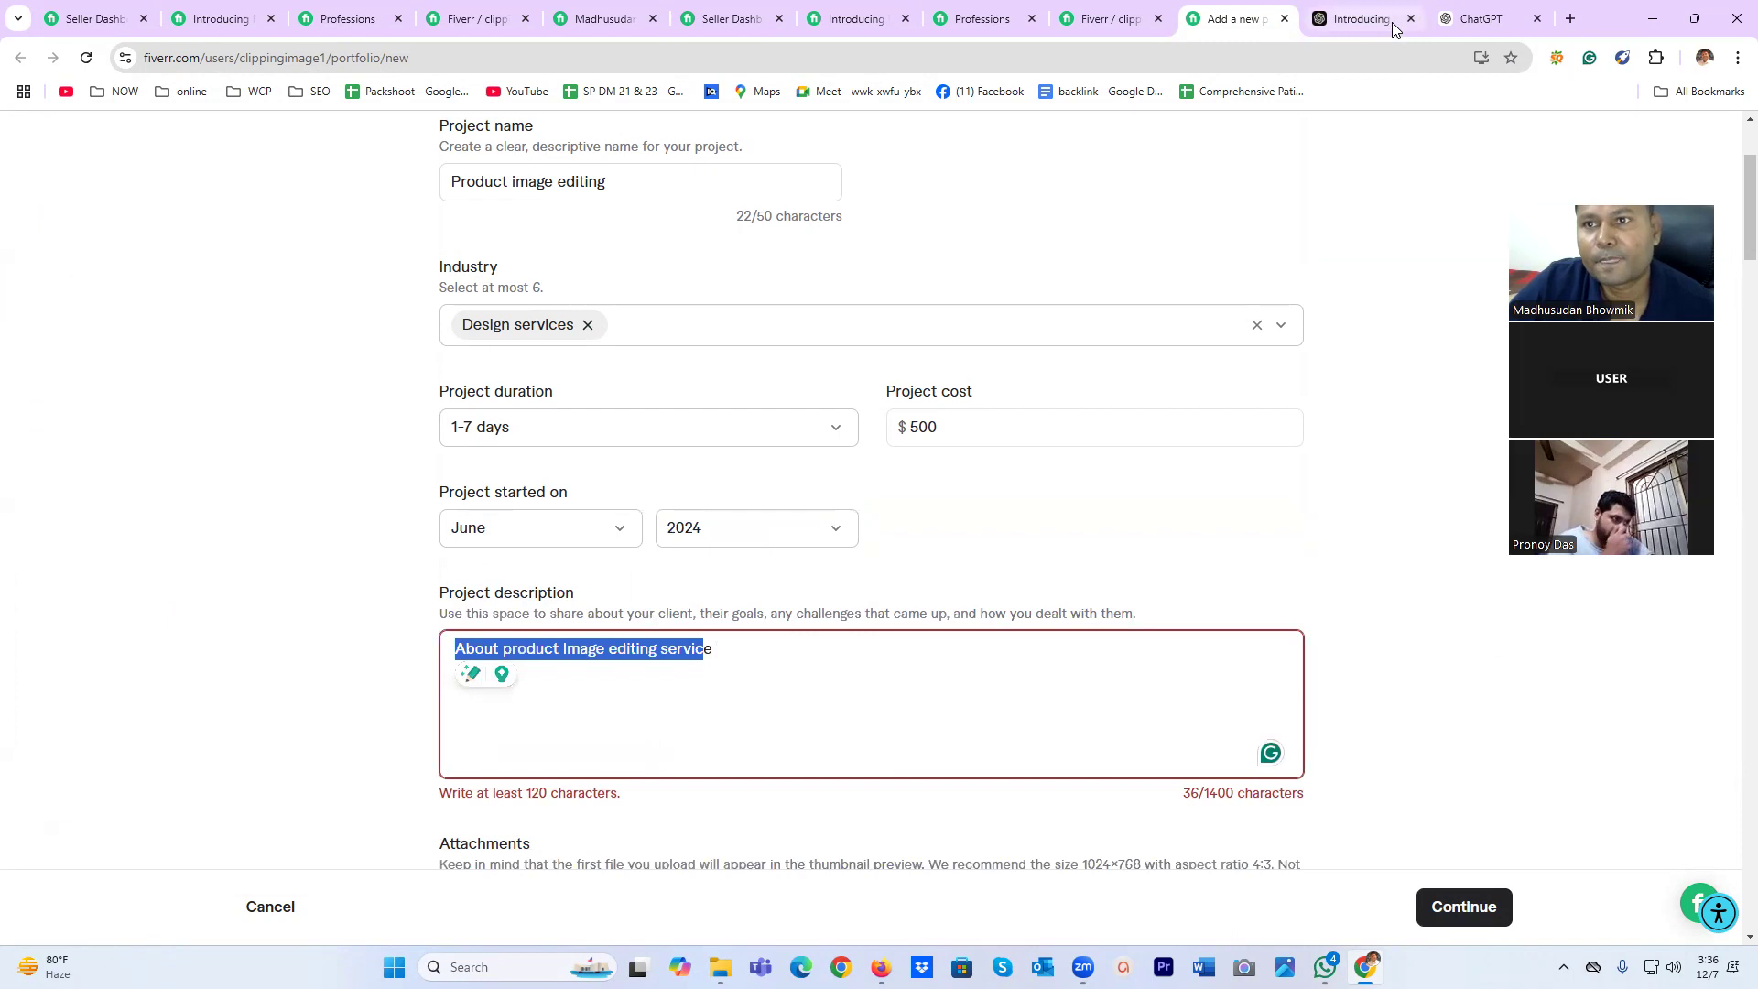
{"action": "left_click", "coordinate": [1477, 20]}
{"action": "left_click", "coordinate": [750, 860]}
{"action": "key", "text": "ctrl+v"}
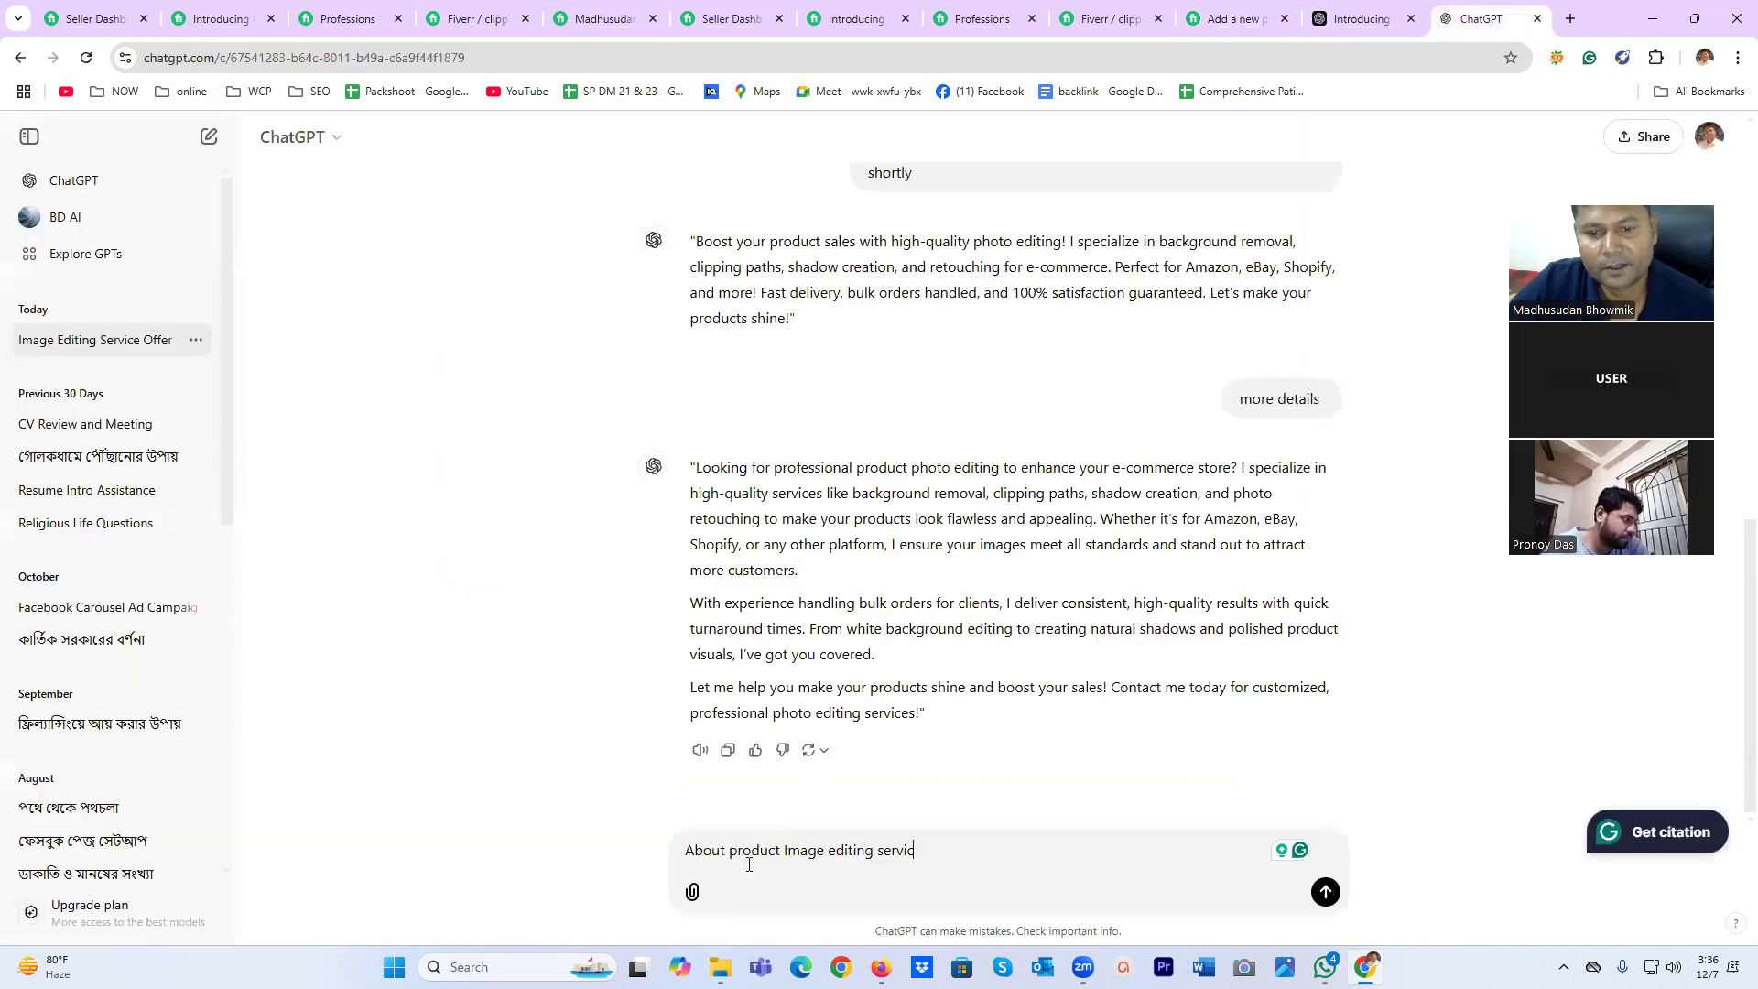
Complete the ChatGPT prompt as "About product Image editing servic write me 200 worlds", send it and copy the whole reply.
{"action": "type", "text": "write me 200 worlds"}
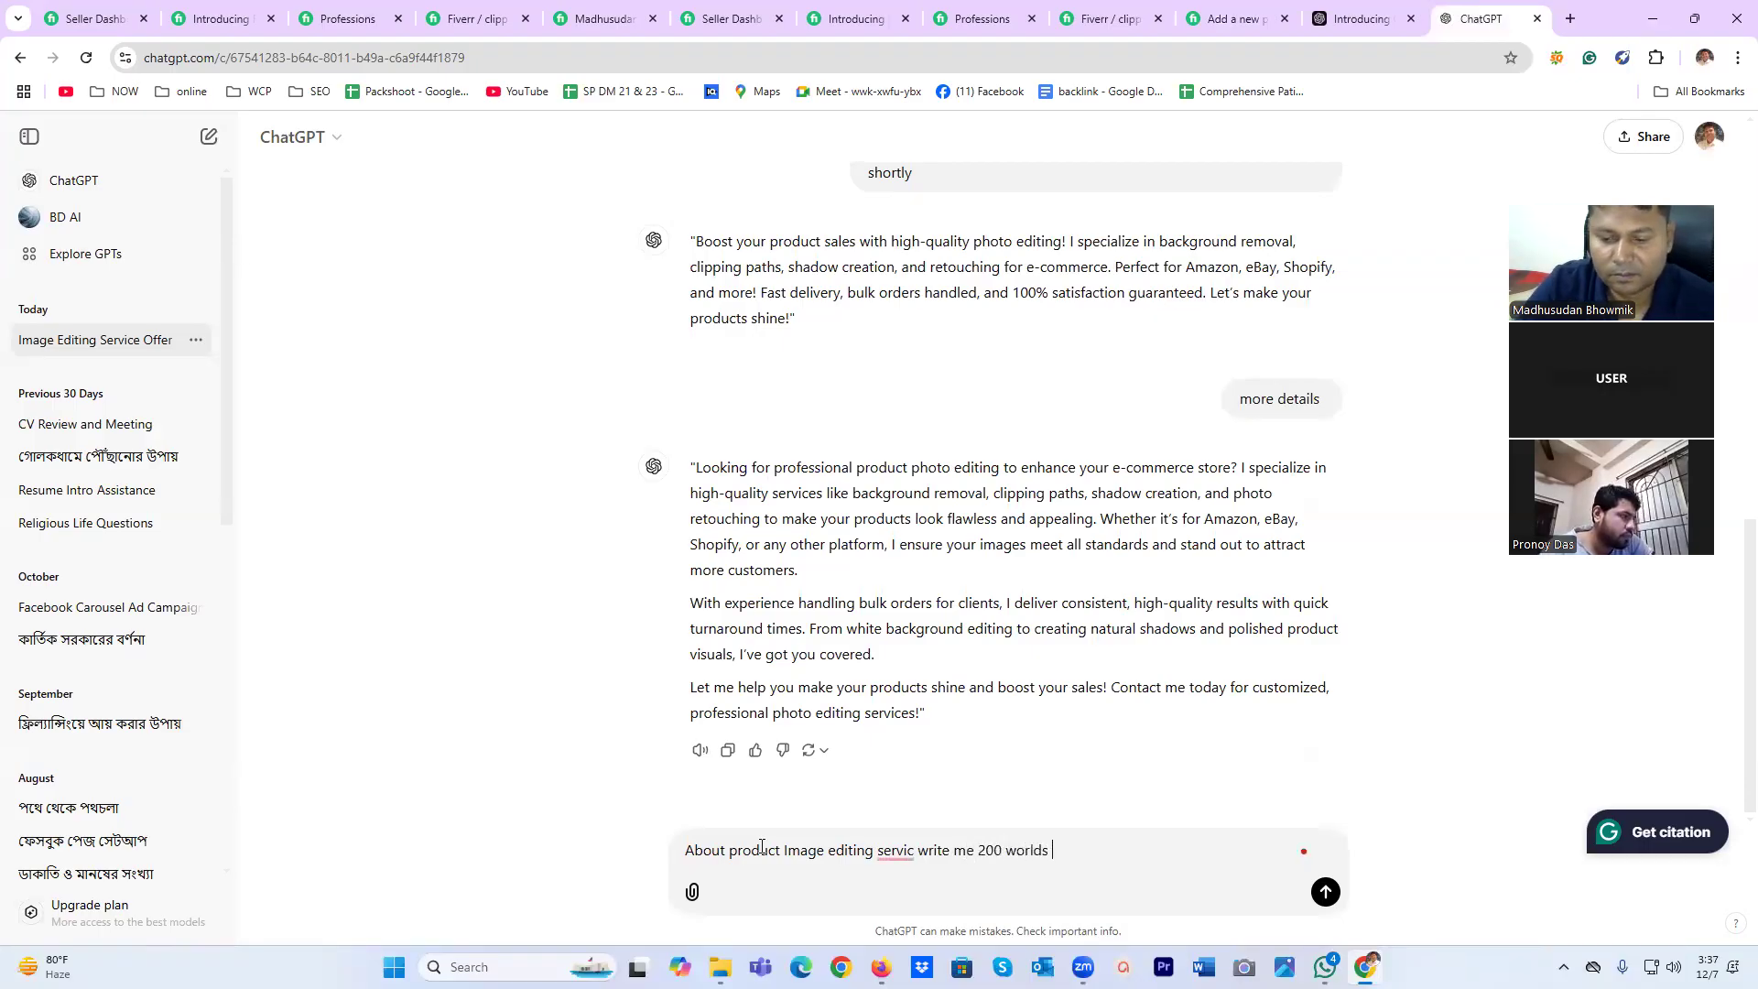
{"action": "key", "text": "Return"}
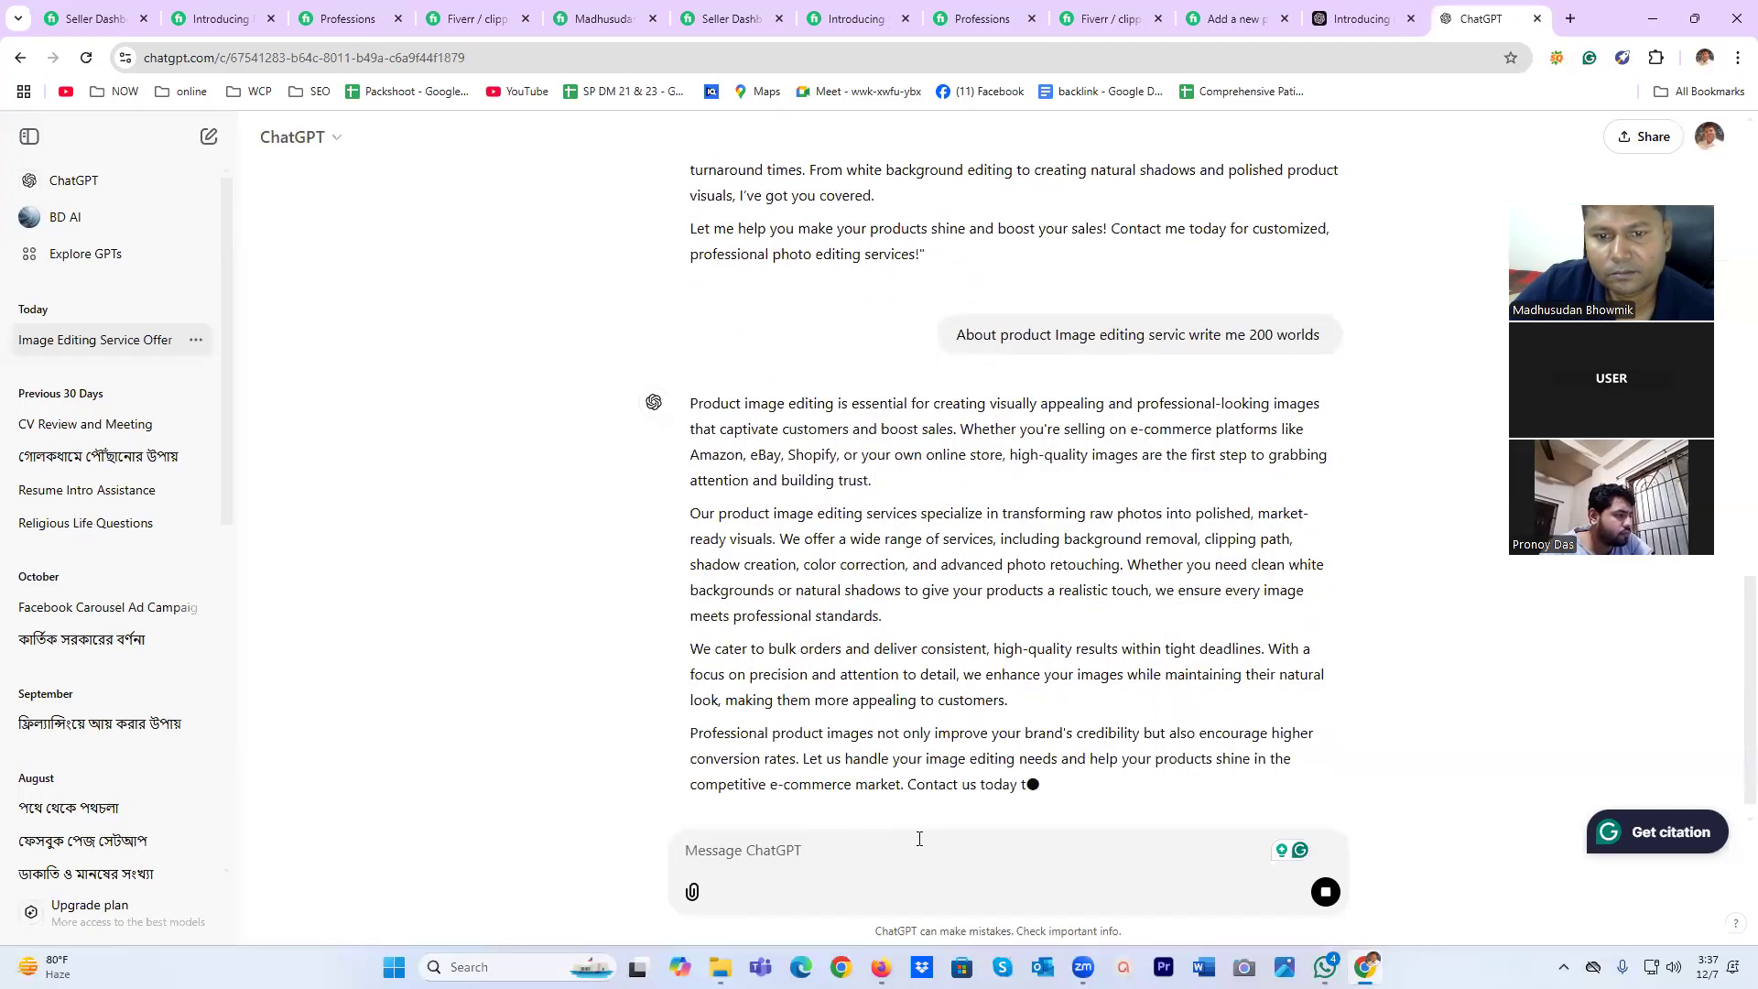
{"action": "left_click_drag", "start_coordinate": [794, 716], "coordinate": [692, 306]}
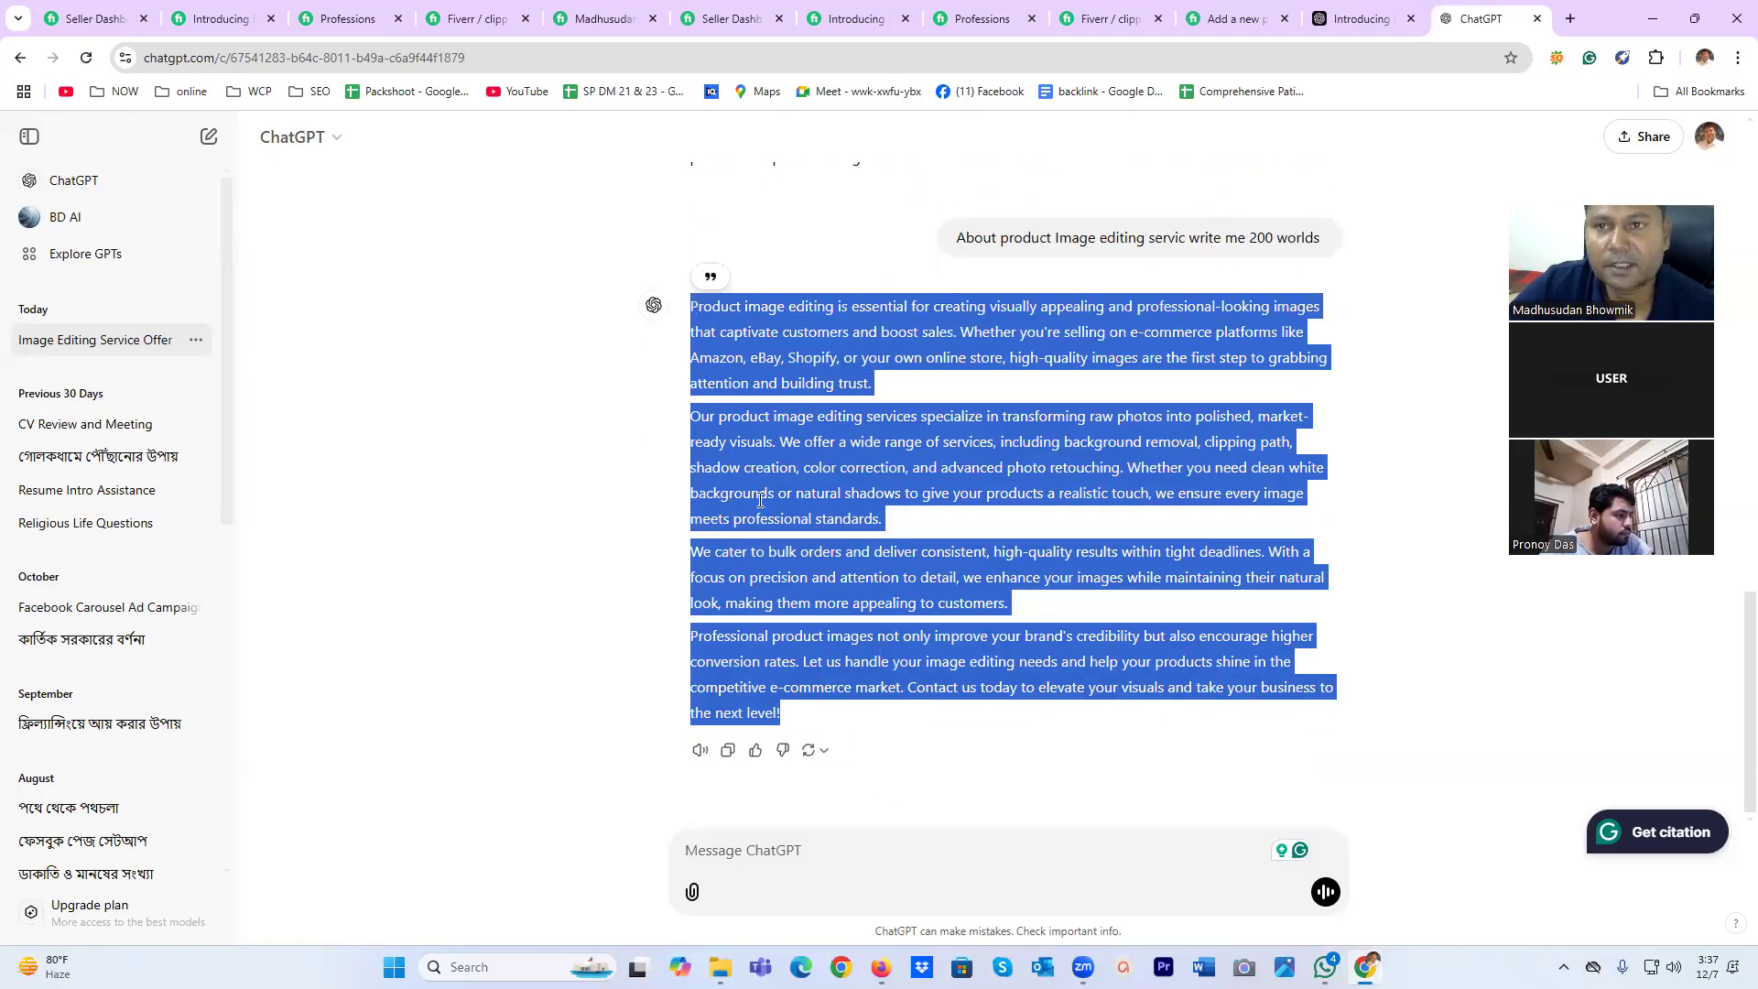
Switch to the Fiverr project form, paste the ChatGPT text as the project description and continue to the profession linking stage.
{"action": "left_click", "coordinate": [1357, 22]}
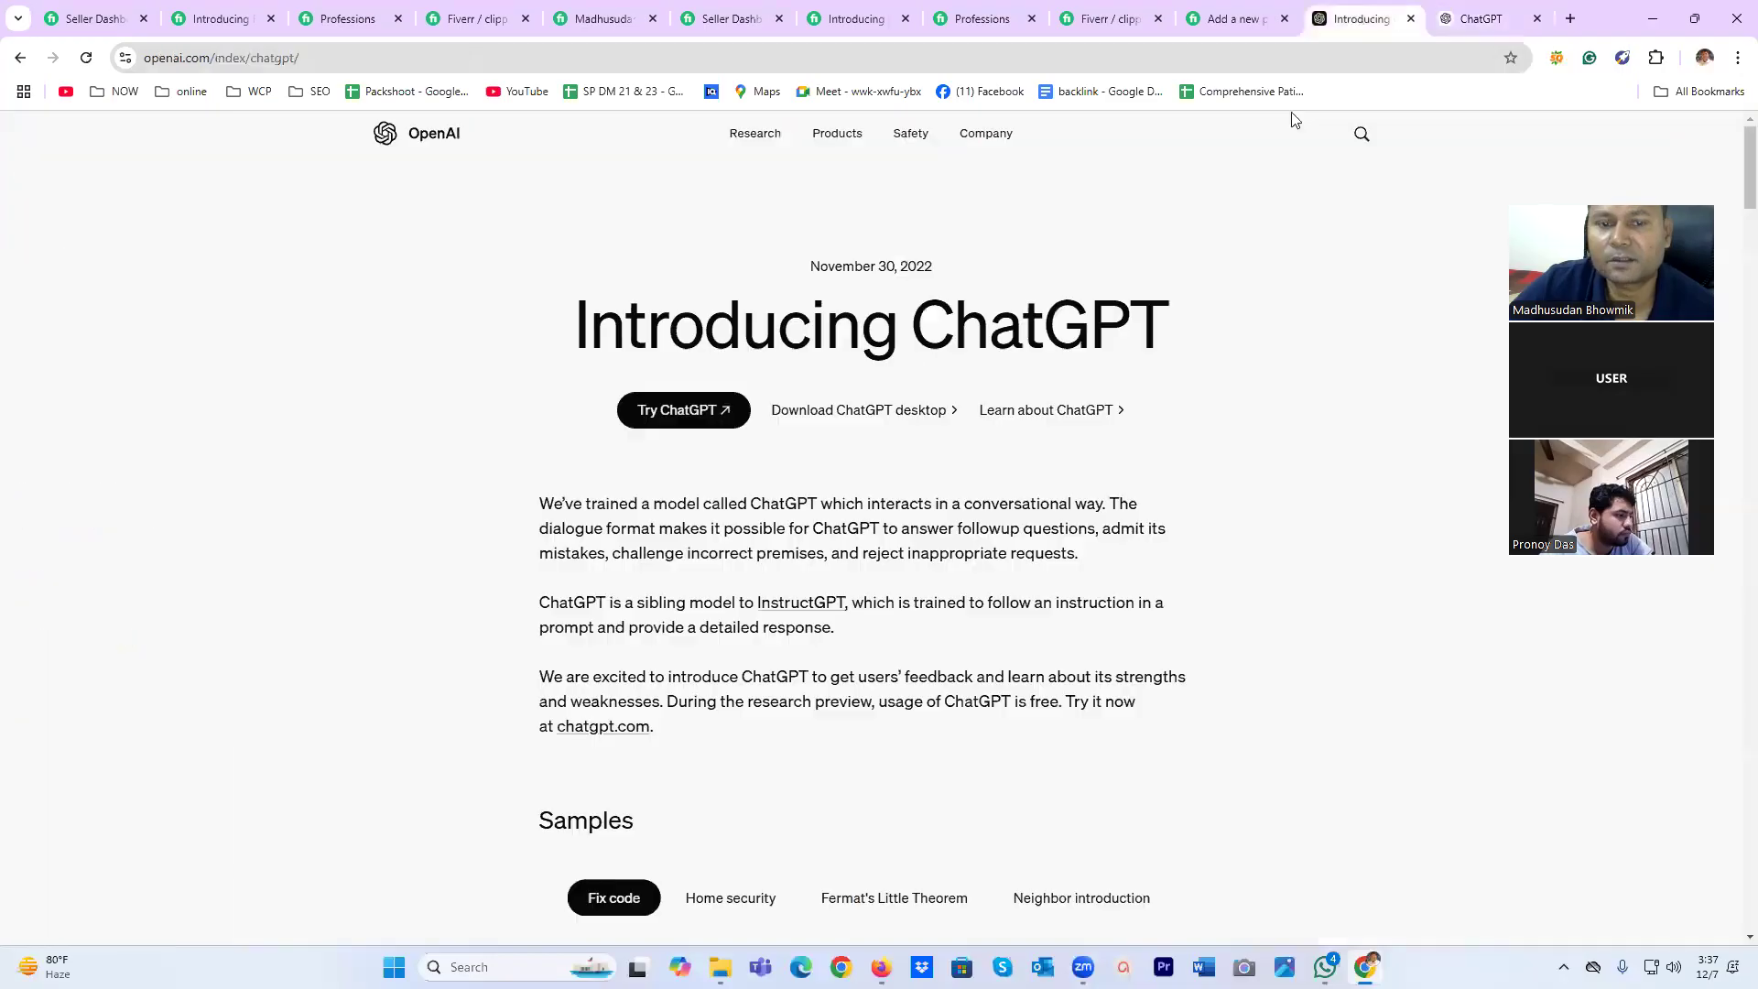
{"action": "left_click", "coordinate": [1232, 18]}
{"action": "key", "text": "ctrl+v"}
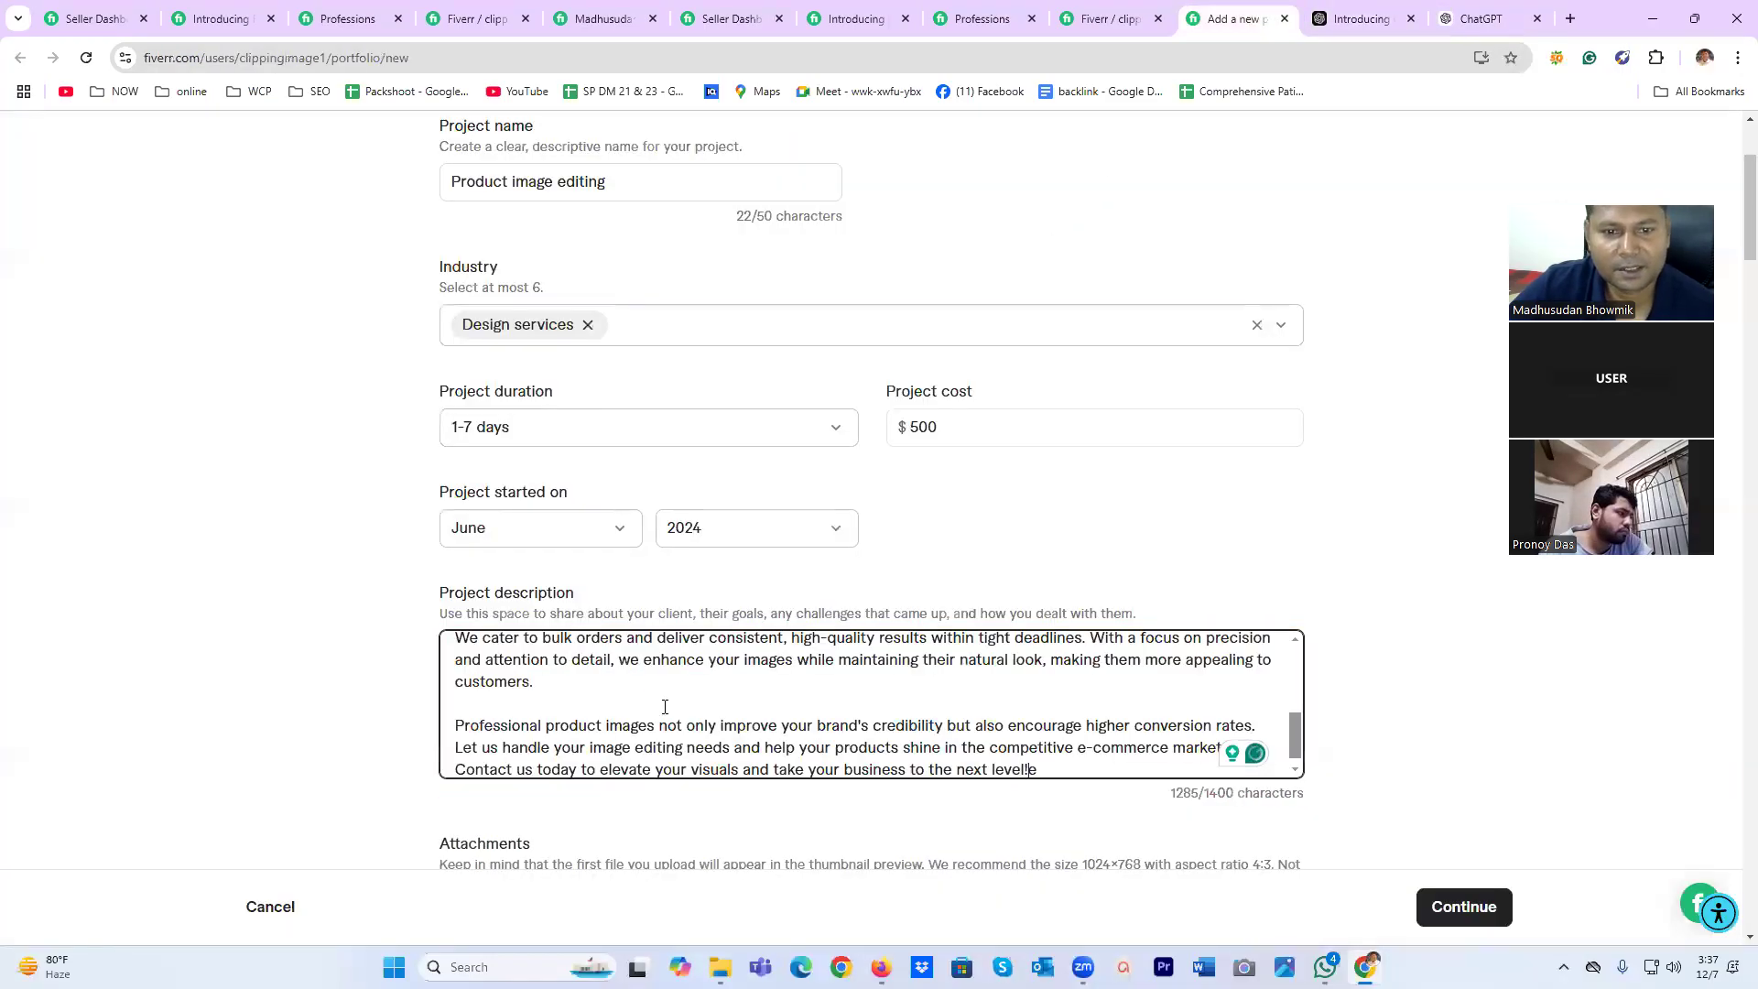
{"action": "scroll", "coordinate": [723, 689], "scroll_direction": "down", "scroll_amount": 5}
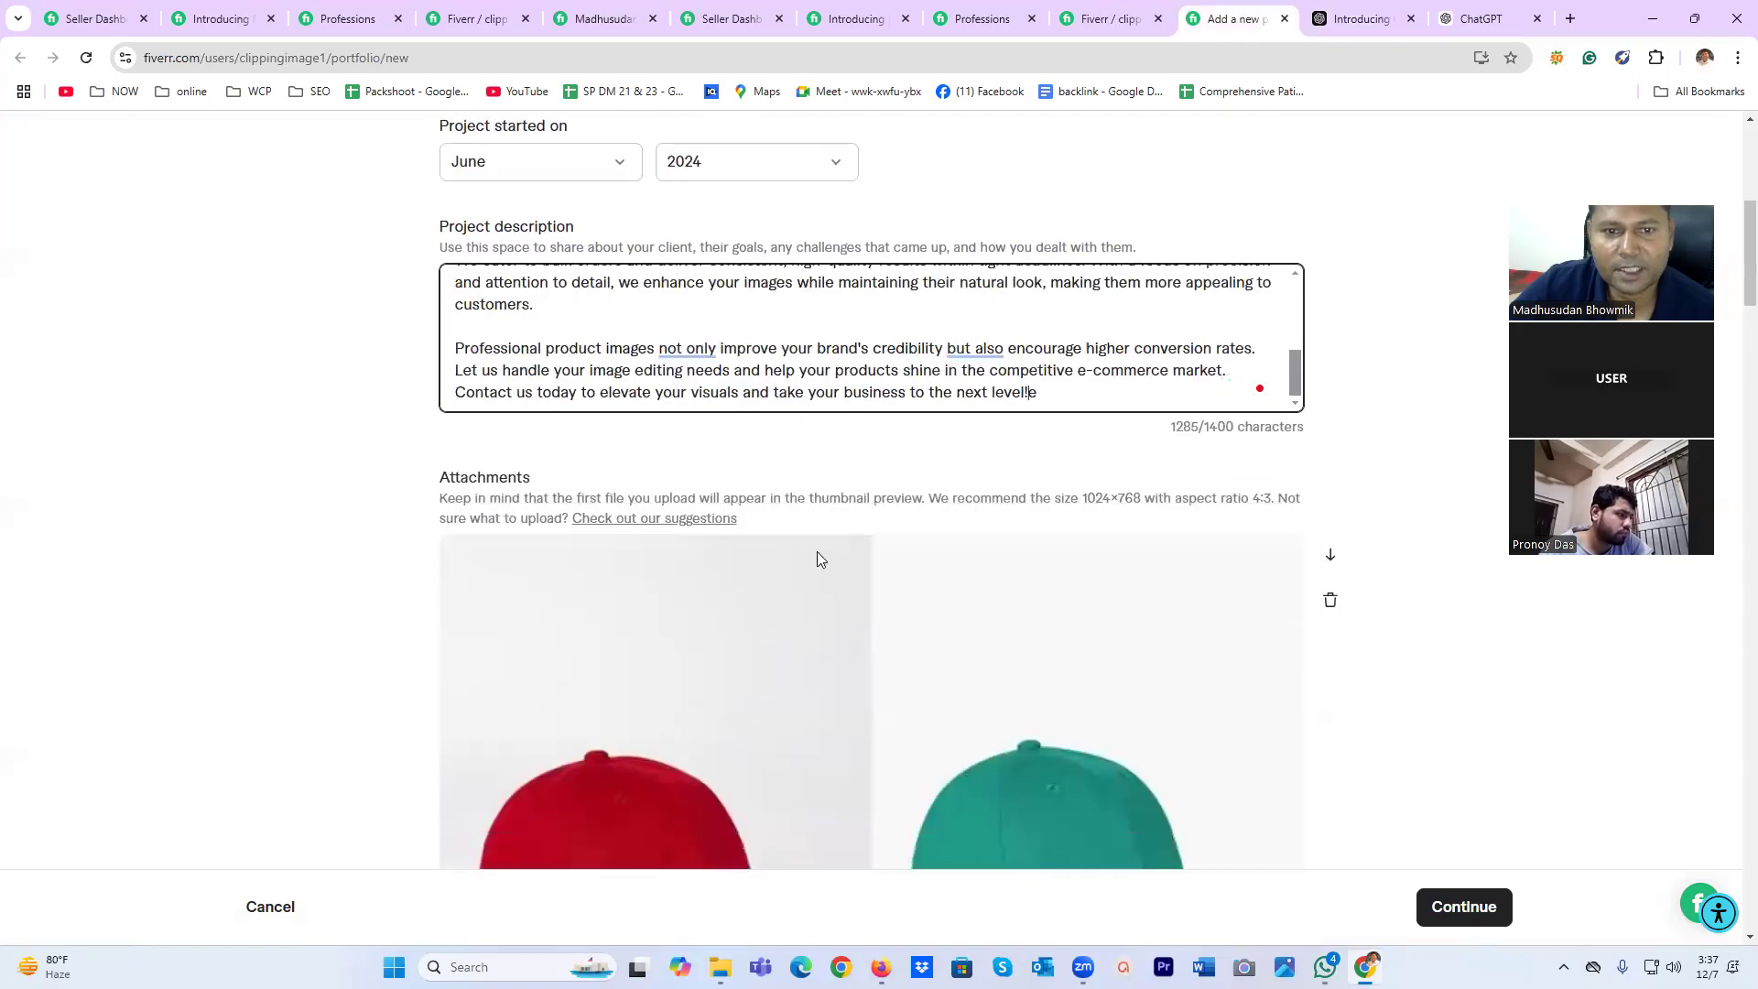
{"action": "scroll", "coordinate": [817, 552], "scroll_direction": "down", "scroll_amount": 6}
{"action": "scroll", "coordinate": [845, 605], "scroll_direction": "down", "scroll_amount": 15}
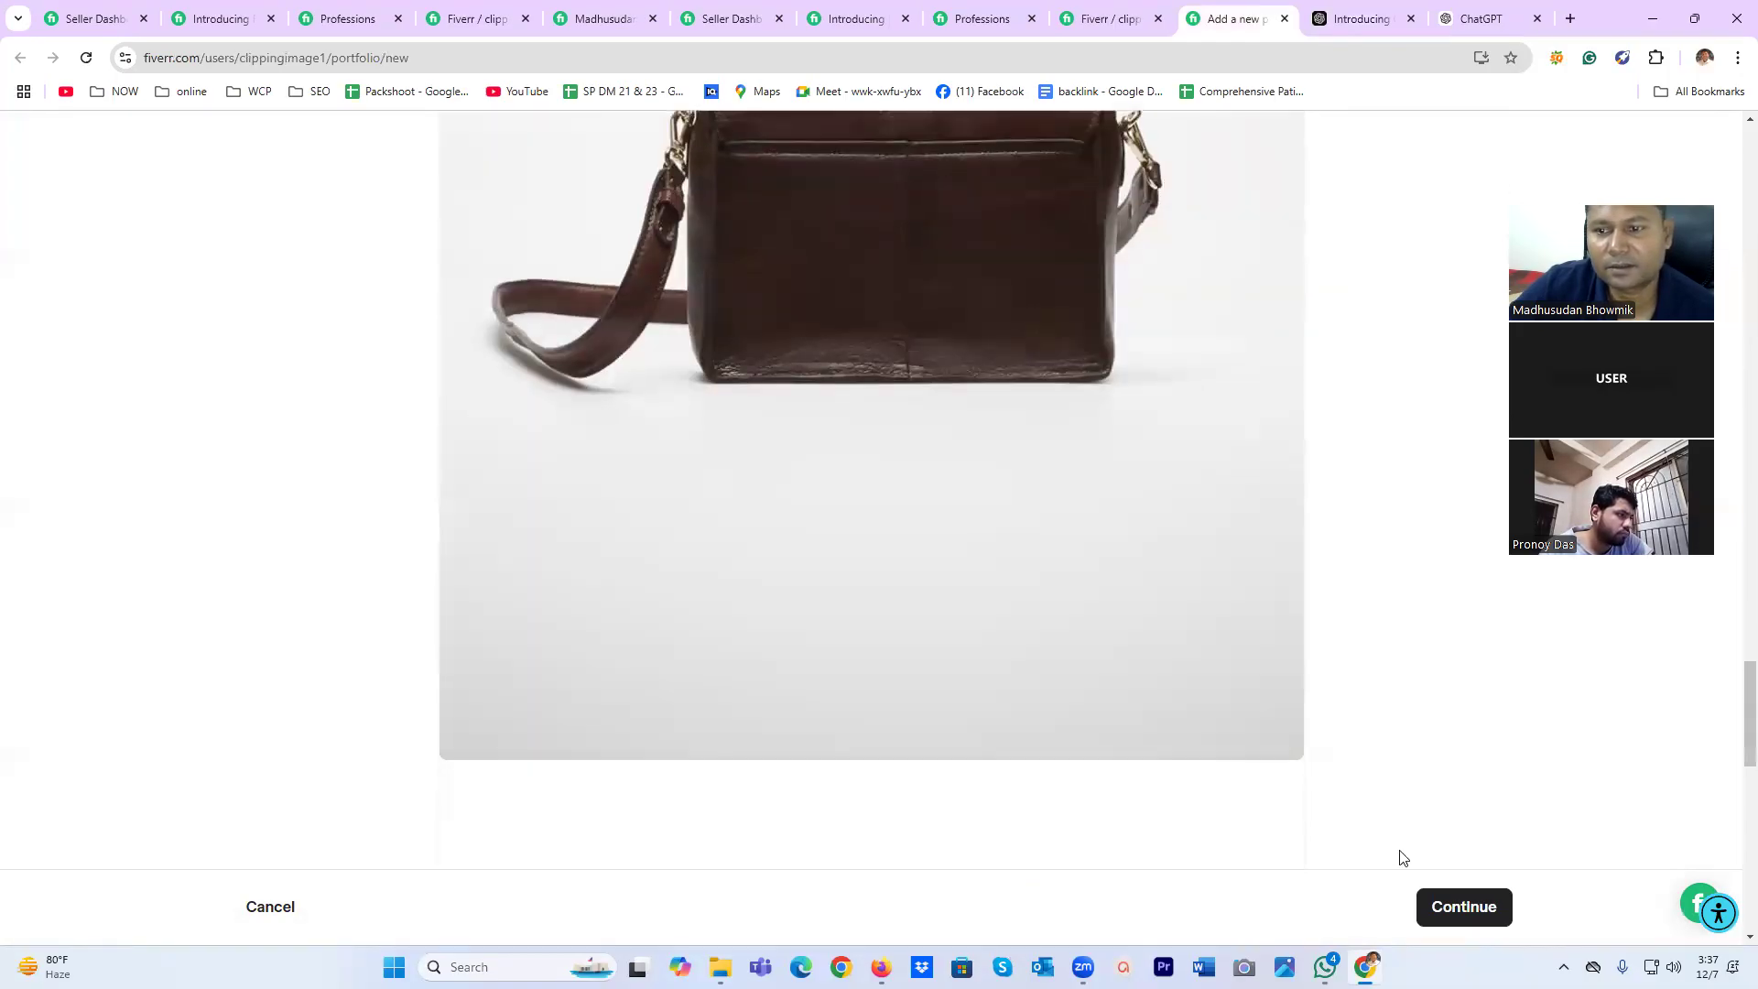
{"action": "left_click", "coordinate": [1475, 908]}
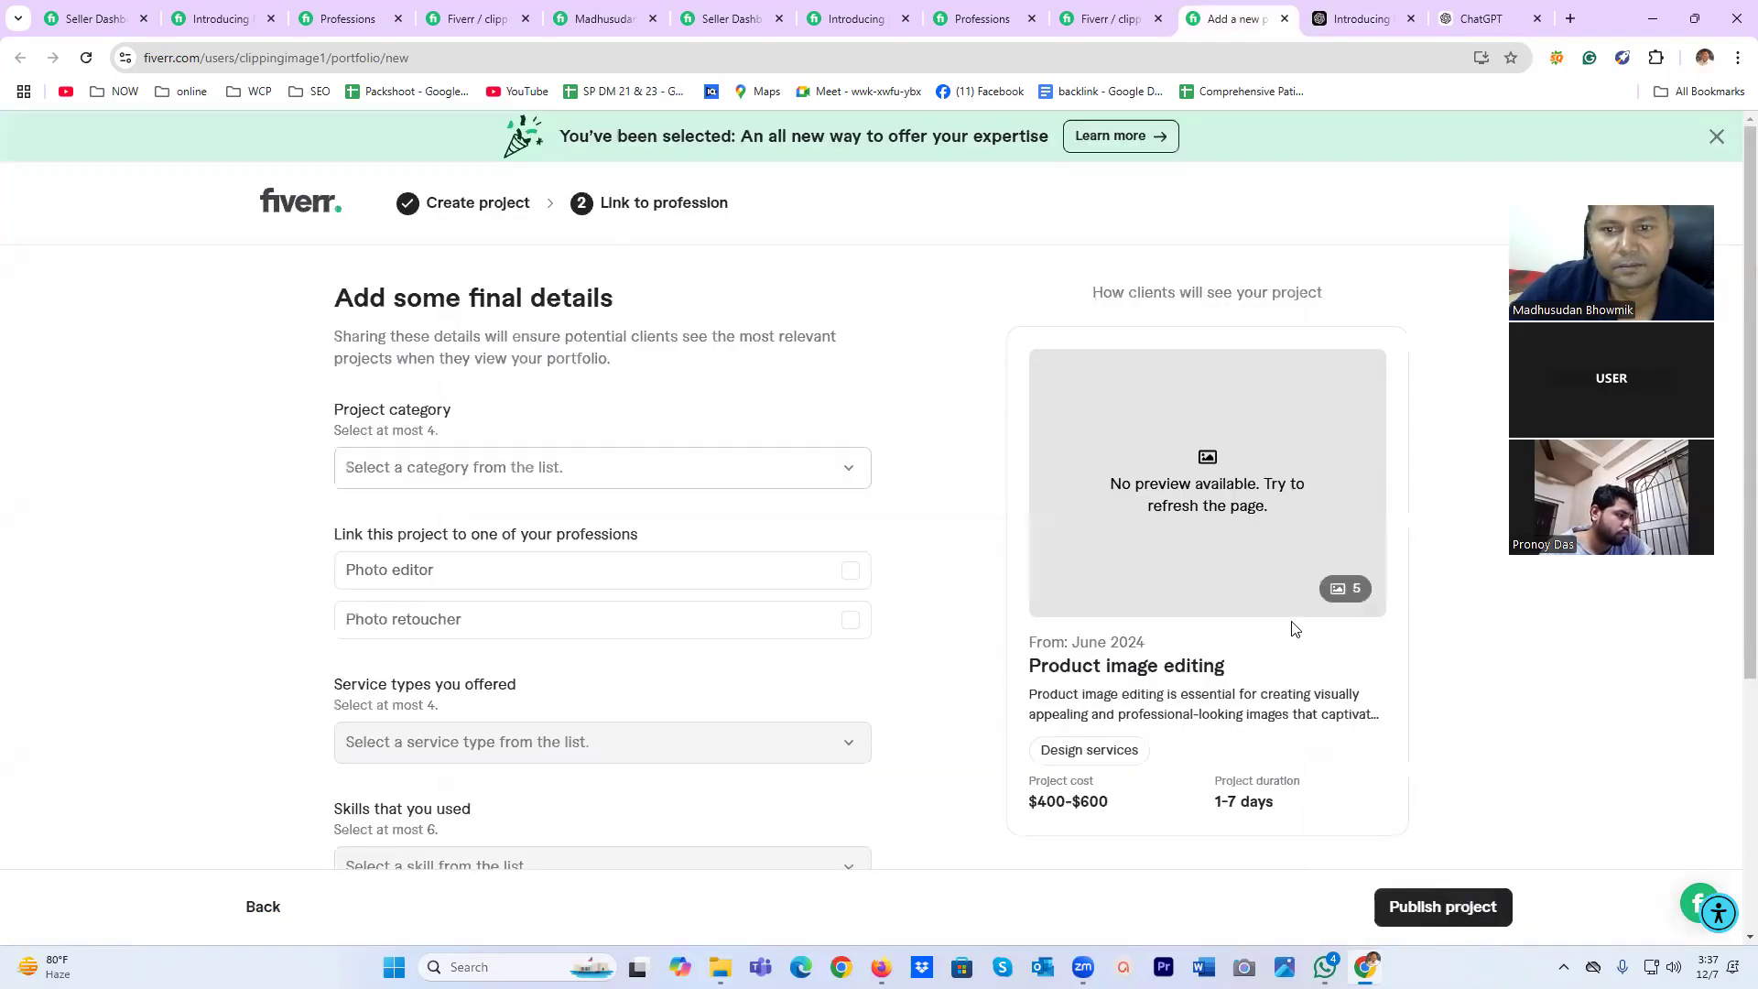
Set the project category to Image Editing.
{"action": "left_click", "coordinate": [598, 471]}
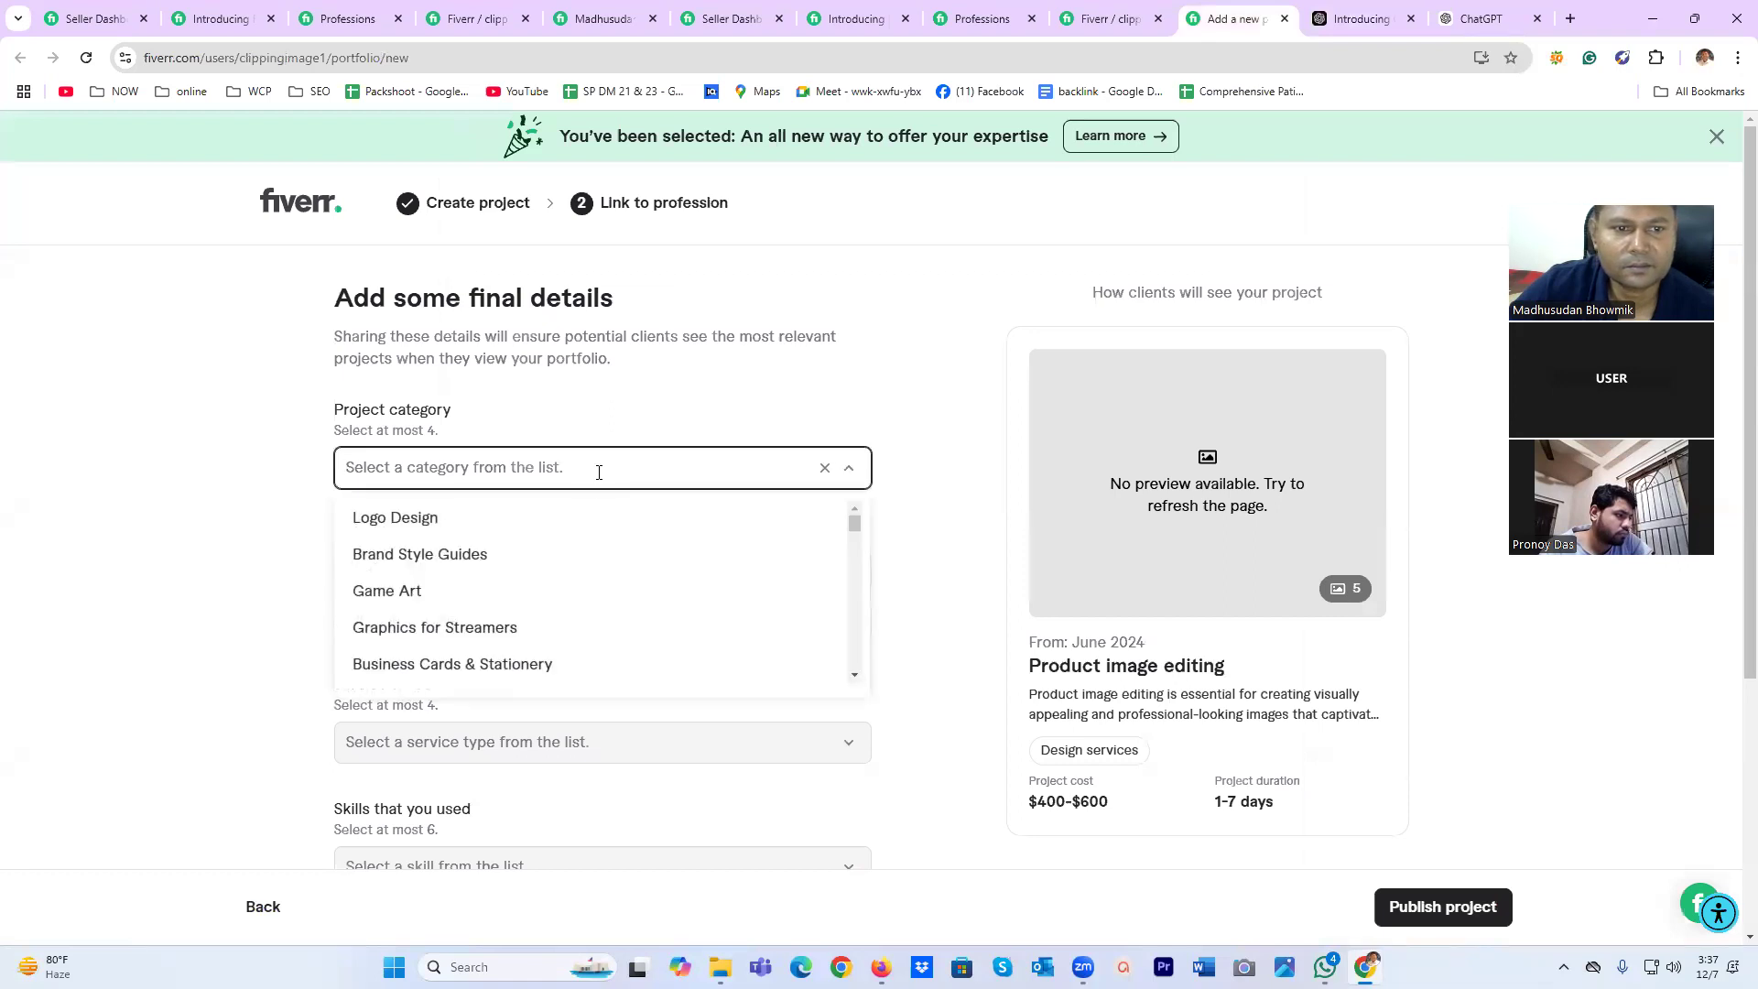
{"action": "scroll", "coordinate": [561, 597], "scroll_direction": "down", "scroll_amount": 3}
{"action": "scroll", "coordinate": [563, 599], "scroll_direction": "down", "scroll_amount": 4}
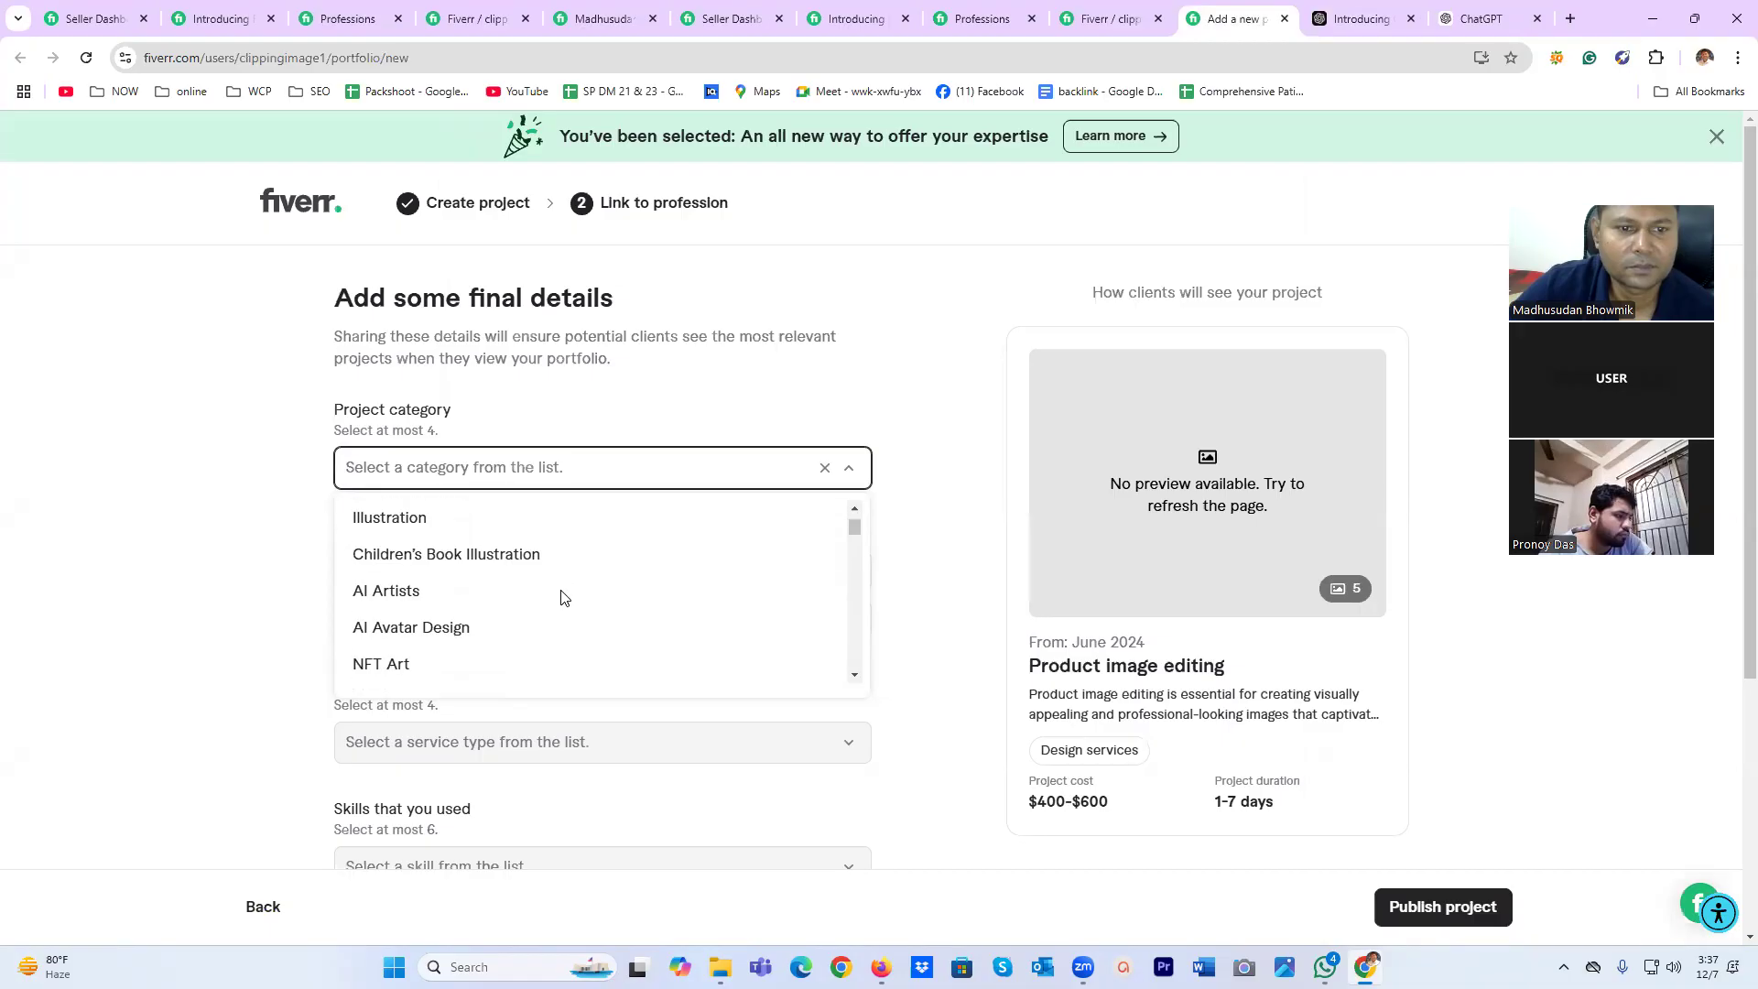
{"action": "scroll", "coordinate": [562, 599], "scroll_direction": "down", "scroll_amount": 3}
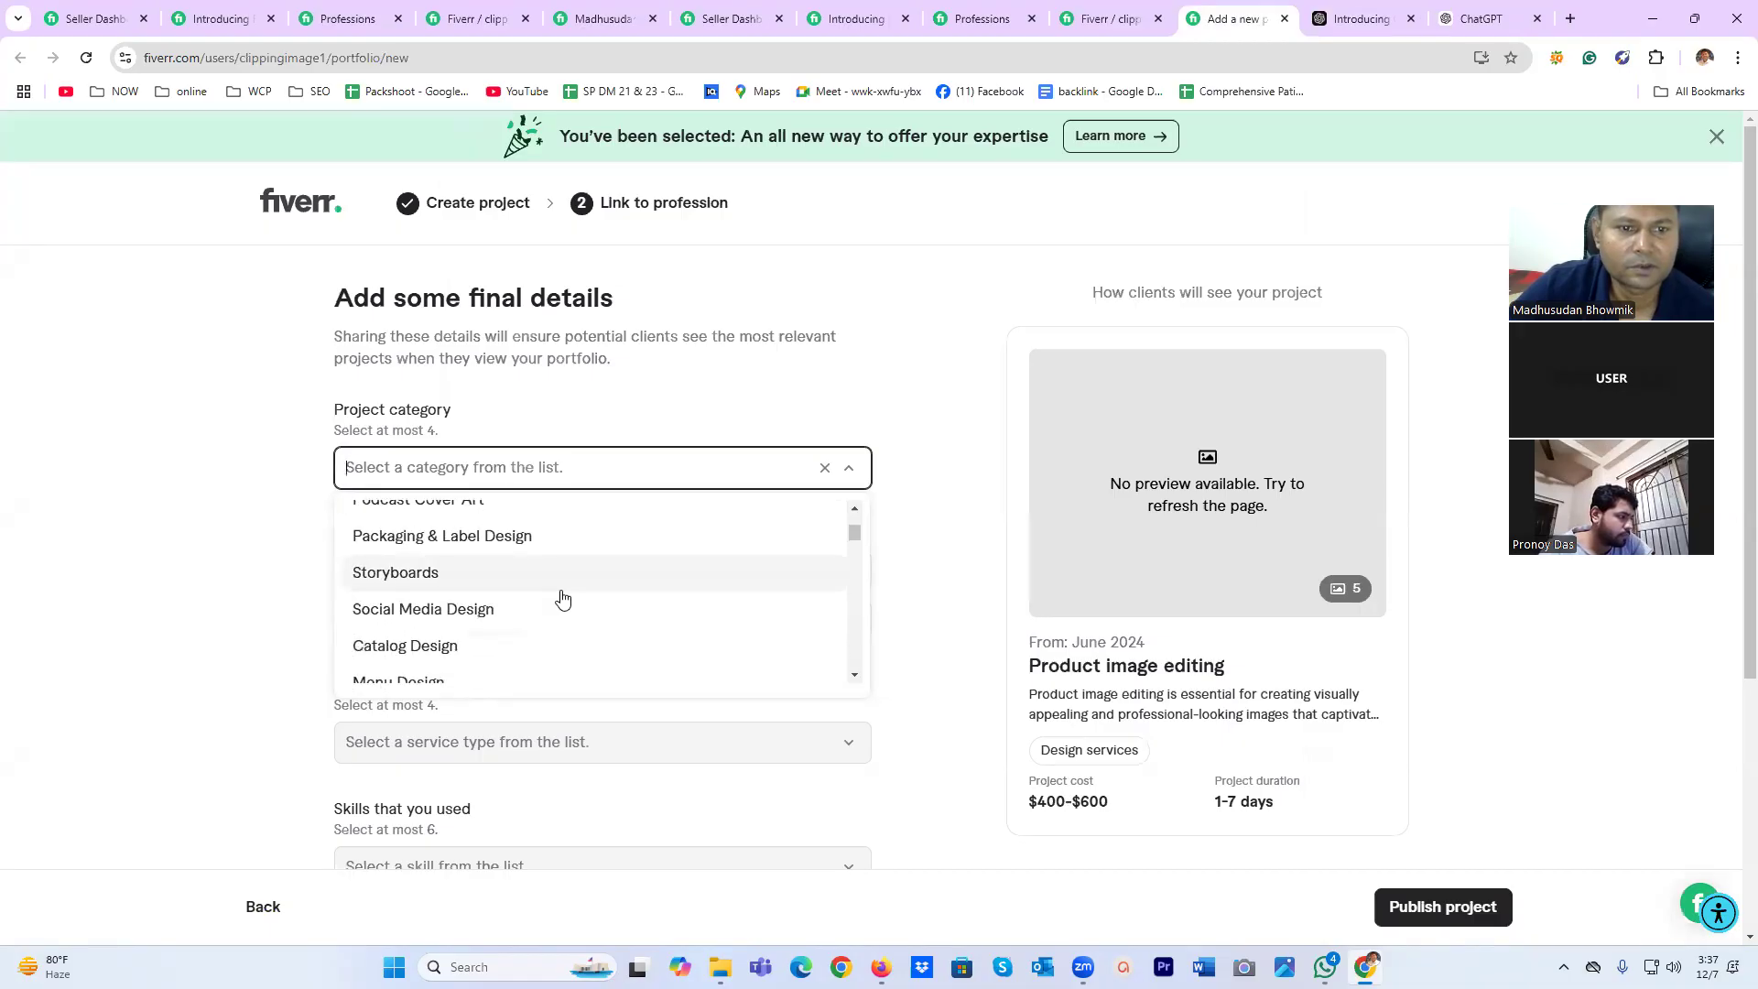
{"action": "scroll", "coordinate": [562, 598], "scroll_direction": "down", "scroll_amount": 4}
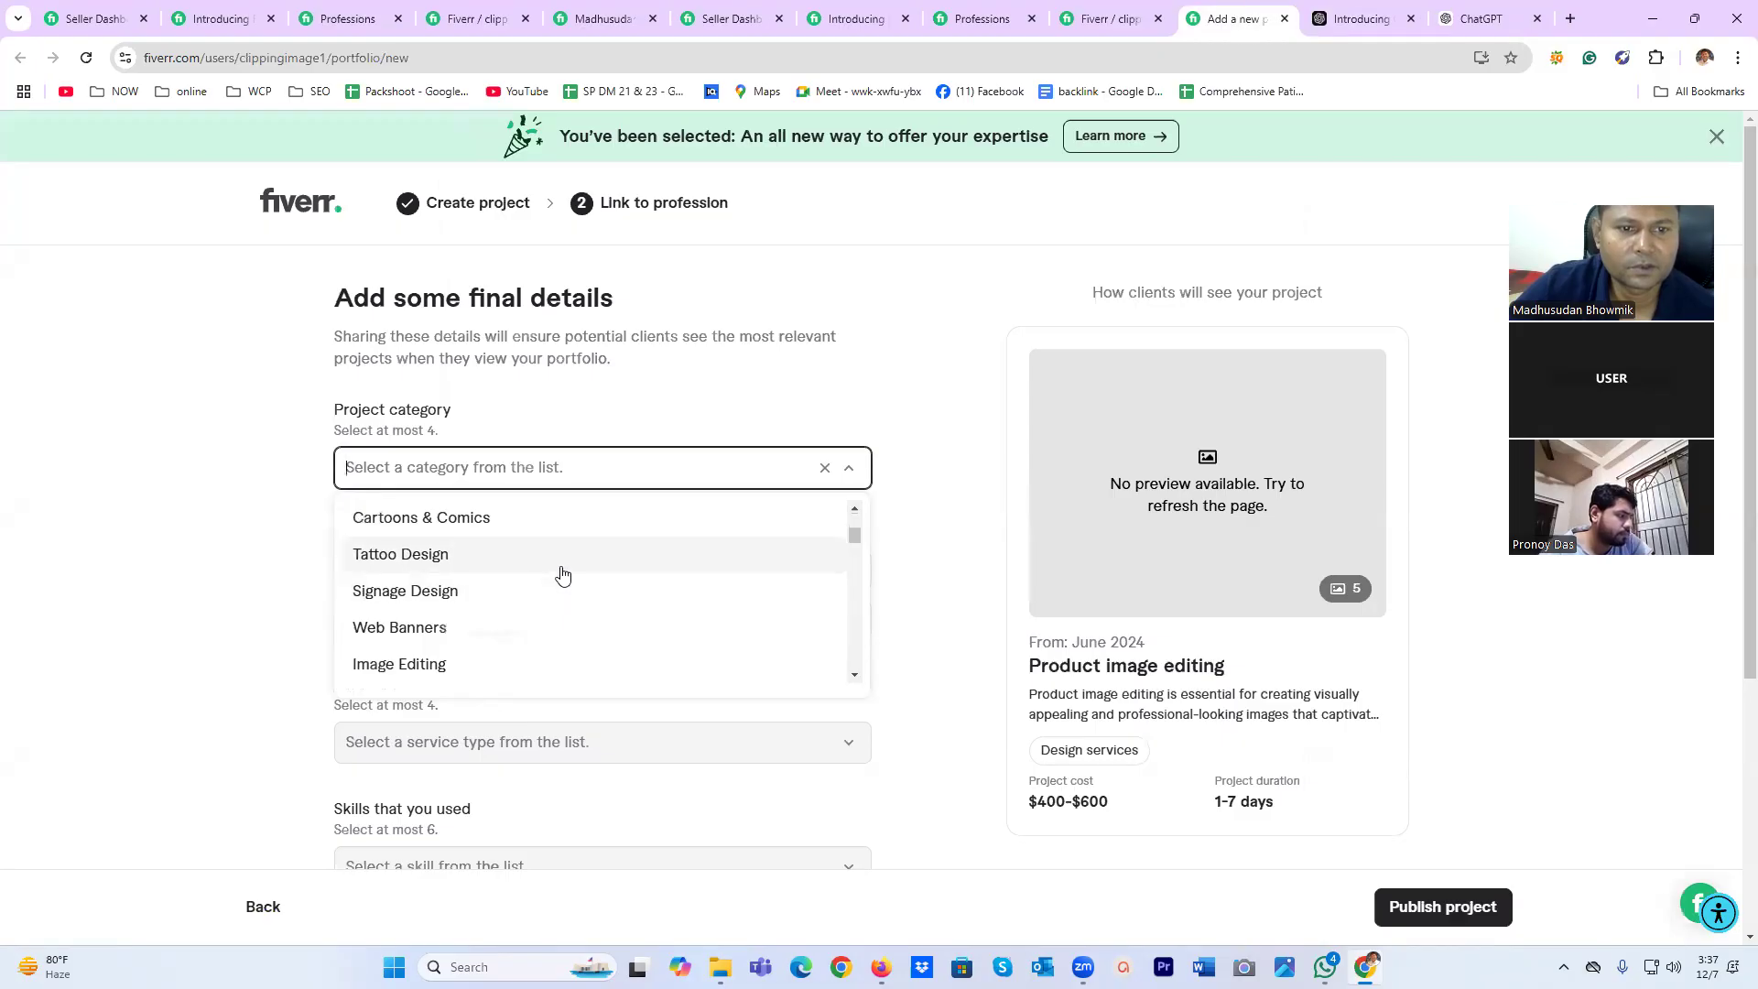
{"action": "left_click", "coordinate": [412, 665]}
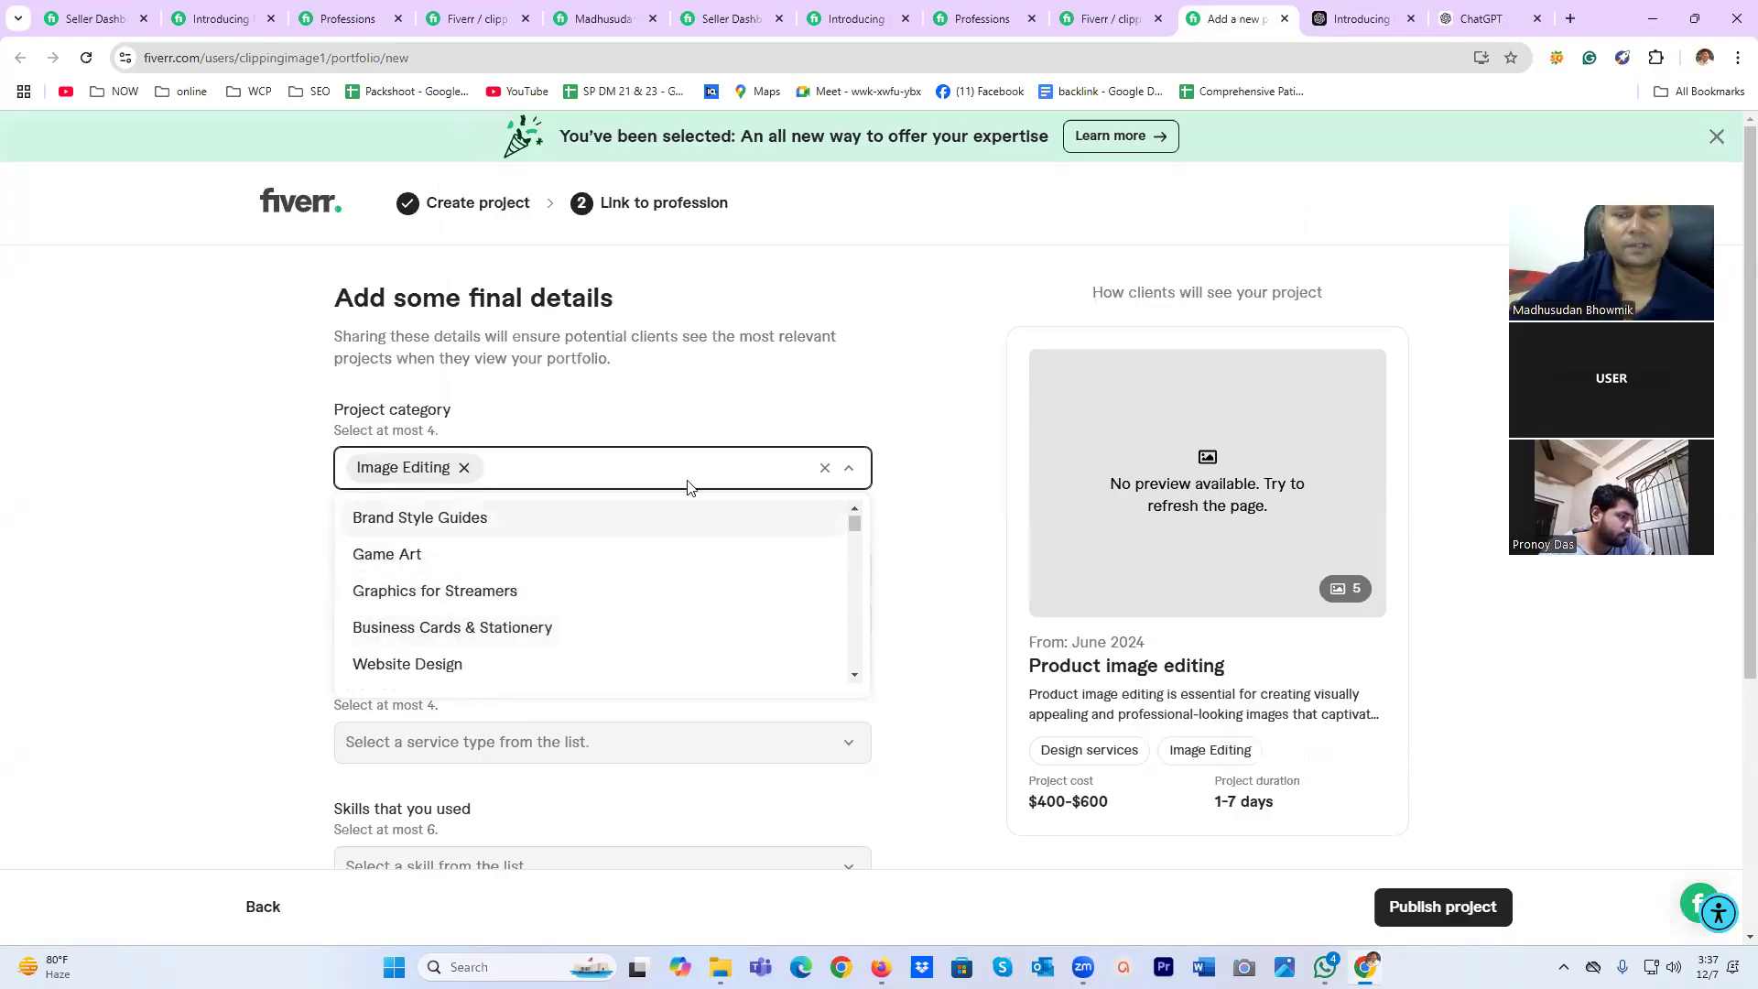
{"action": "left_click", "coordinate": [206, 364]}
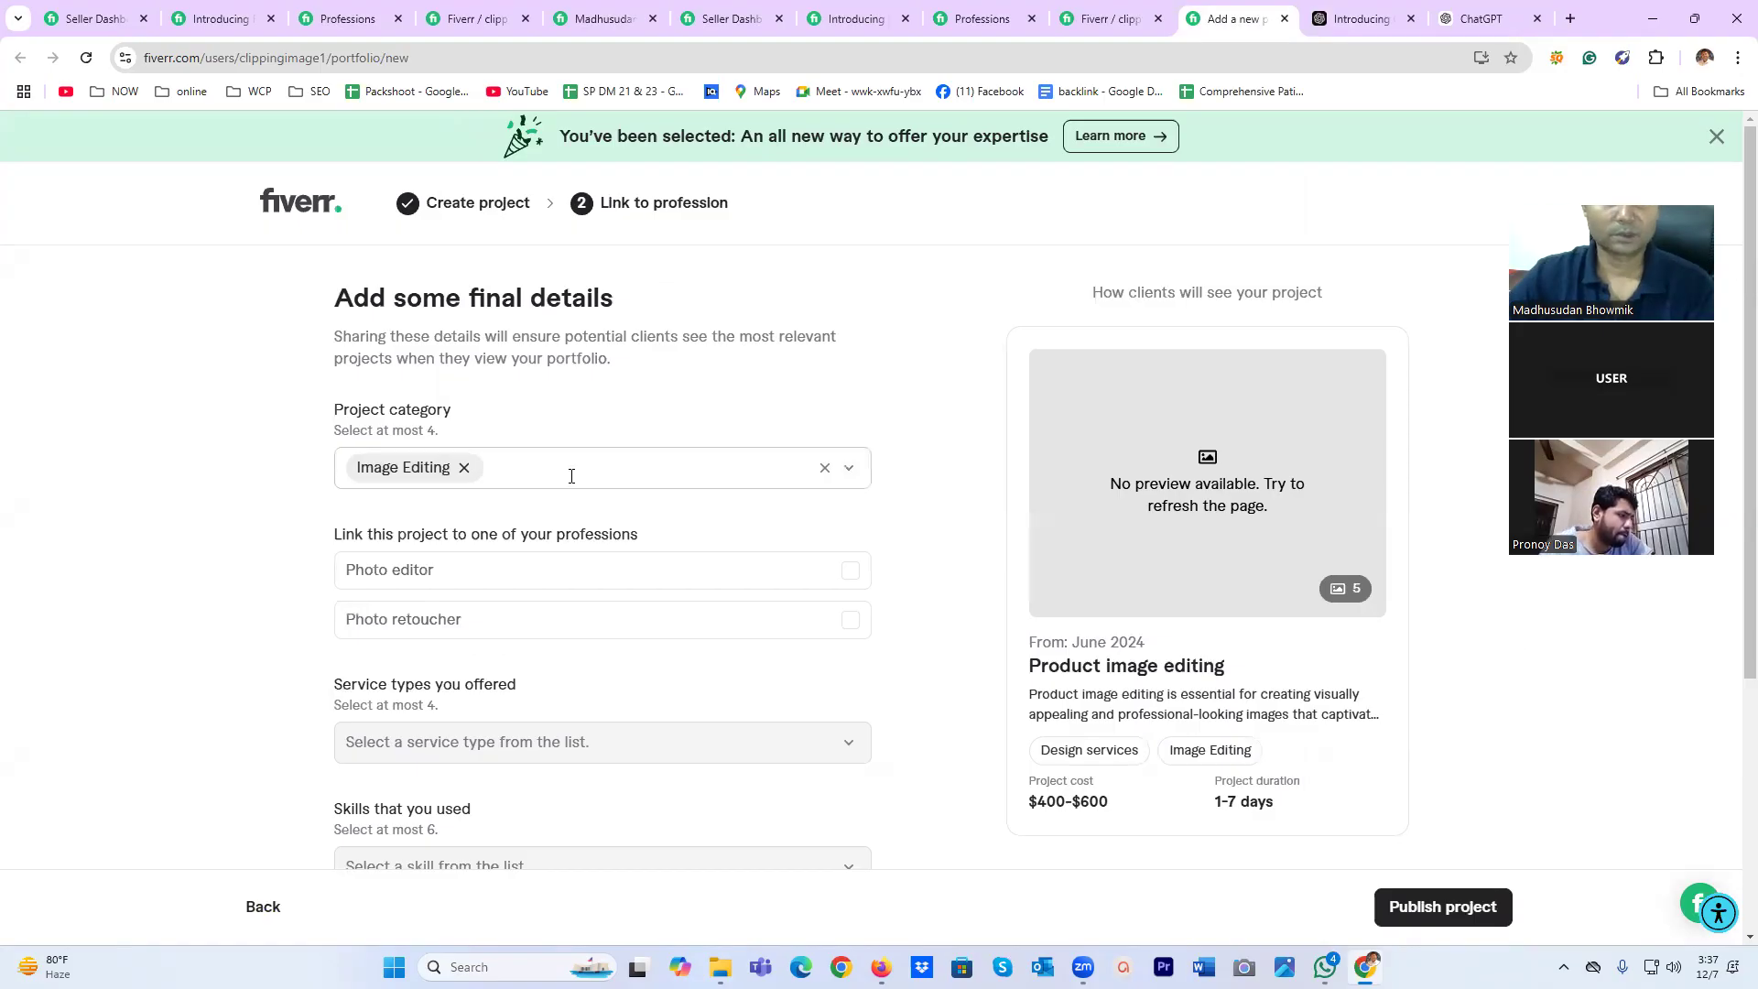
Relate the project to the Gig "do 100 ecommerce photo editing services tat 24 hours" and publish it.
{"action": "scroll", "coordinate": [599, 653], "scroll_direction": "down", "scroll_amount": 3}
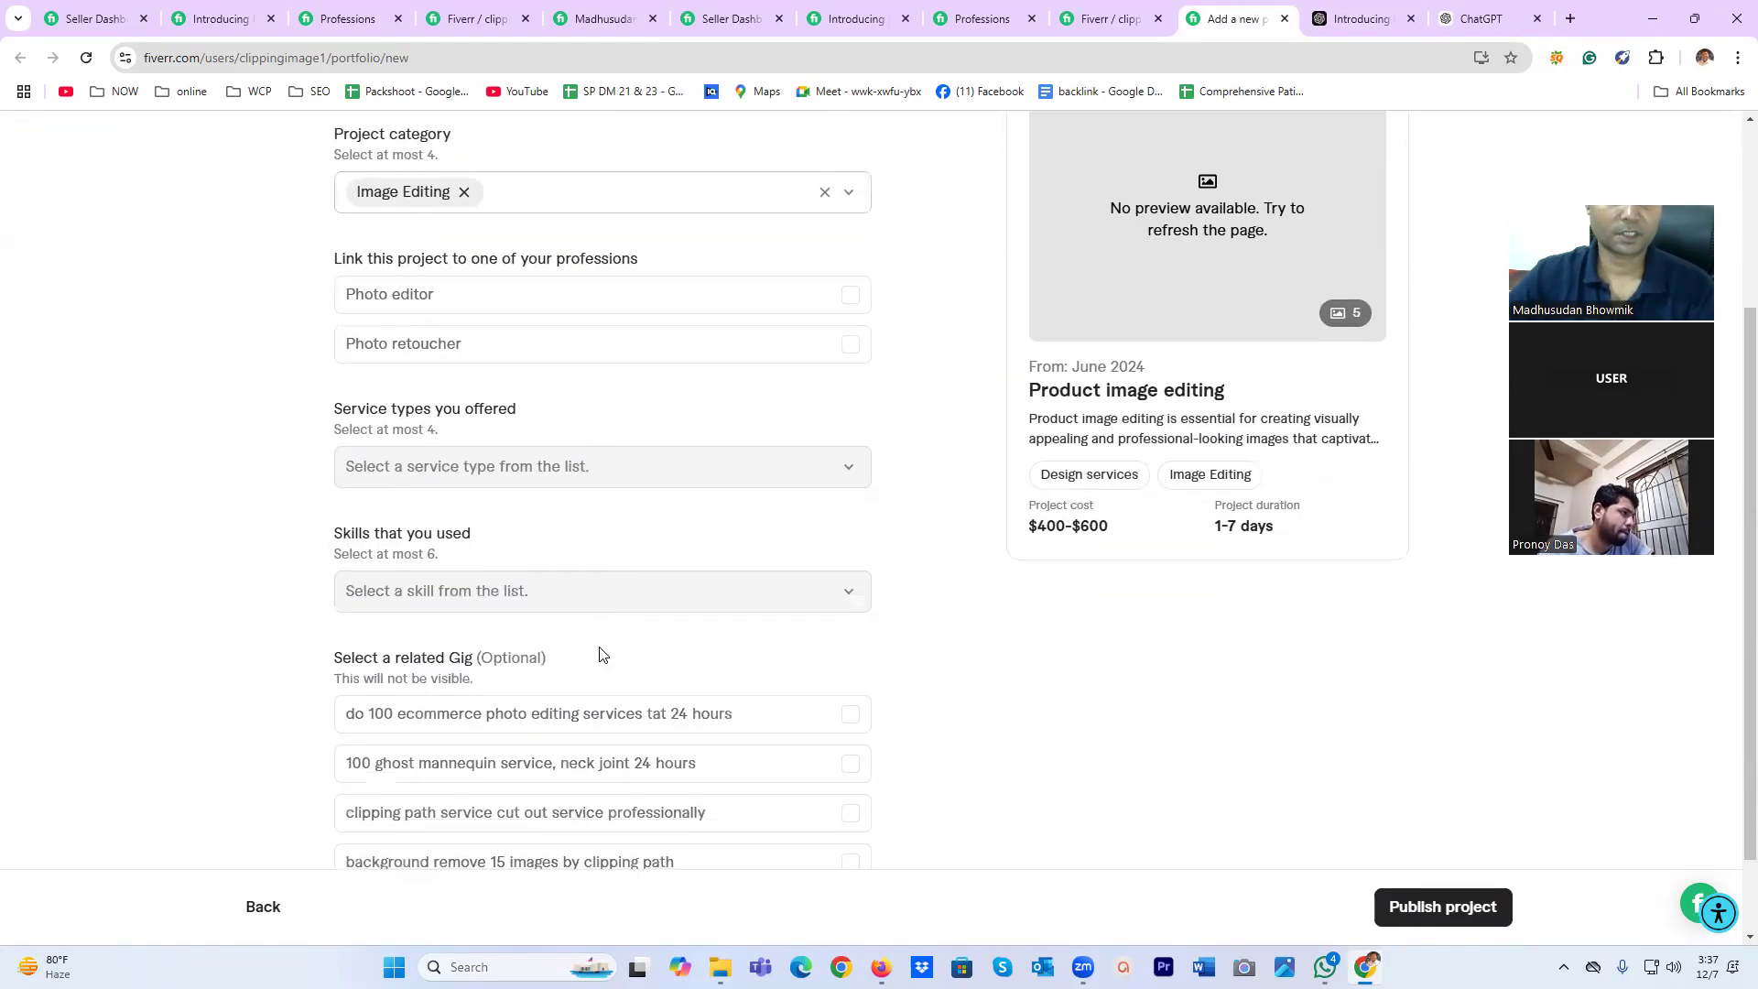
{"action": "scroll", "coordinate": [599, 653], "scroll_direction": "down", "scroll_amount": 1}
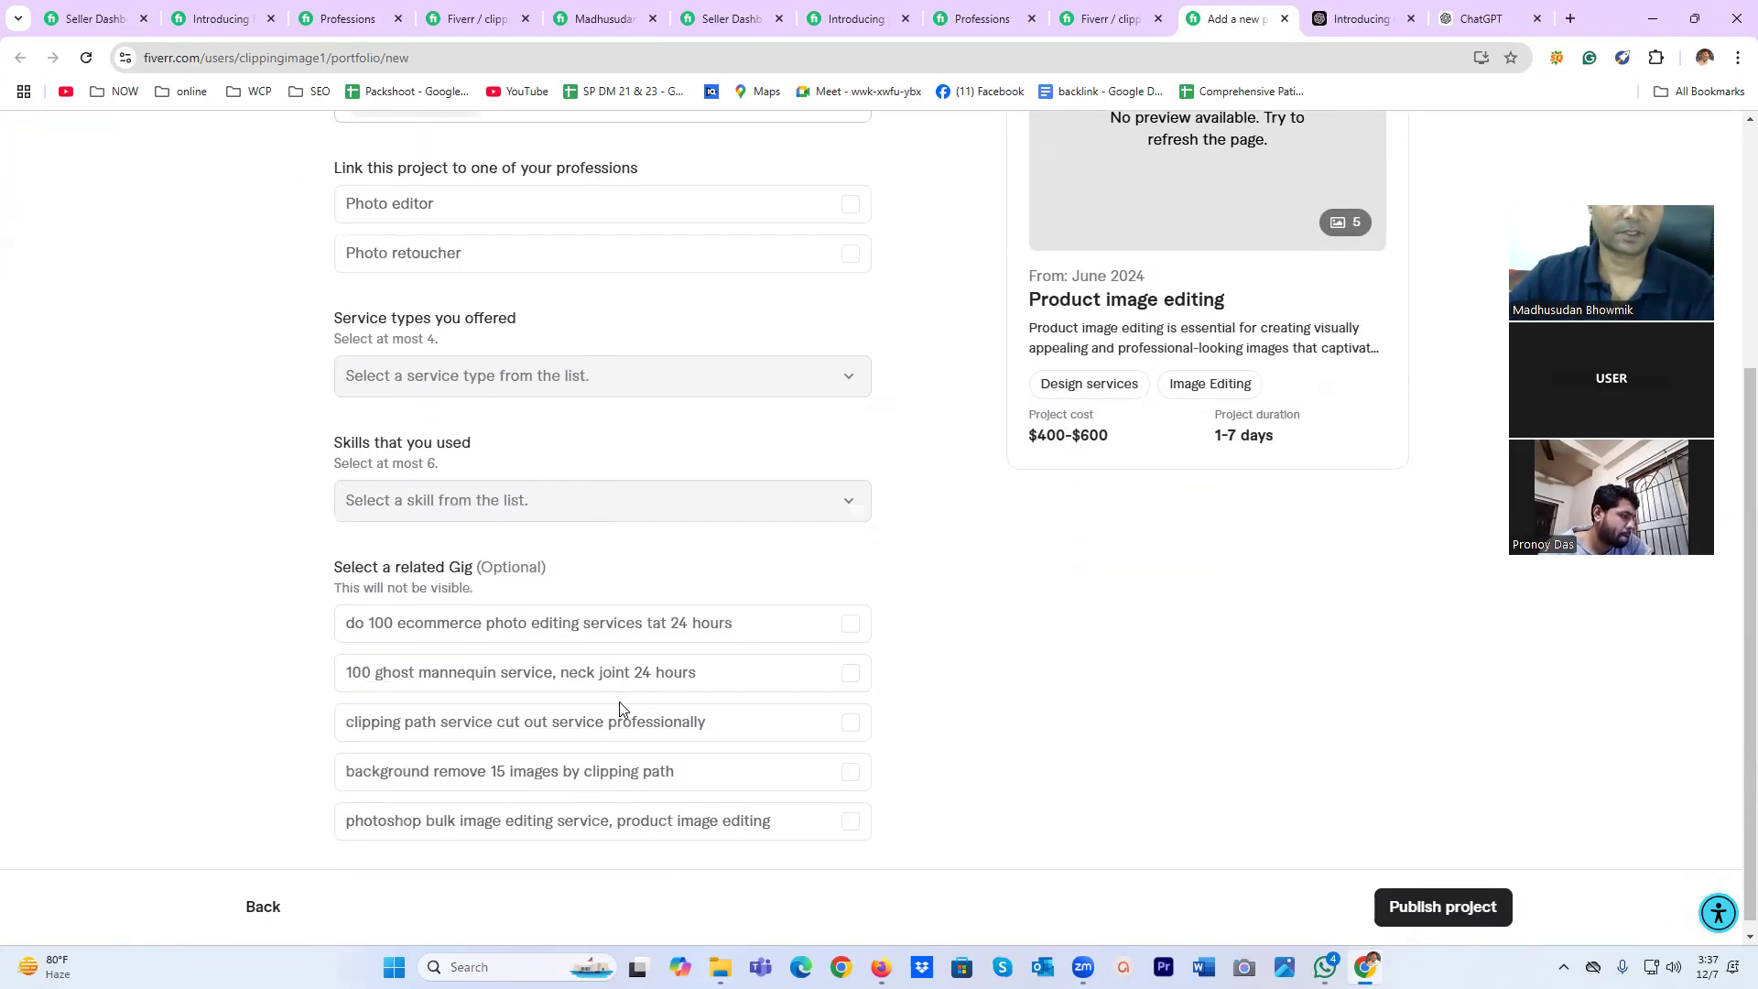
{"action": "scroll", "coordinate": [619, 701], "scroll_direction": "down", "scroll_amount": 1}
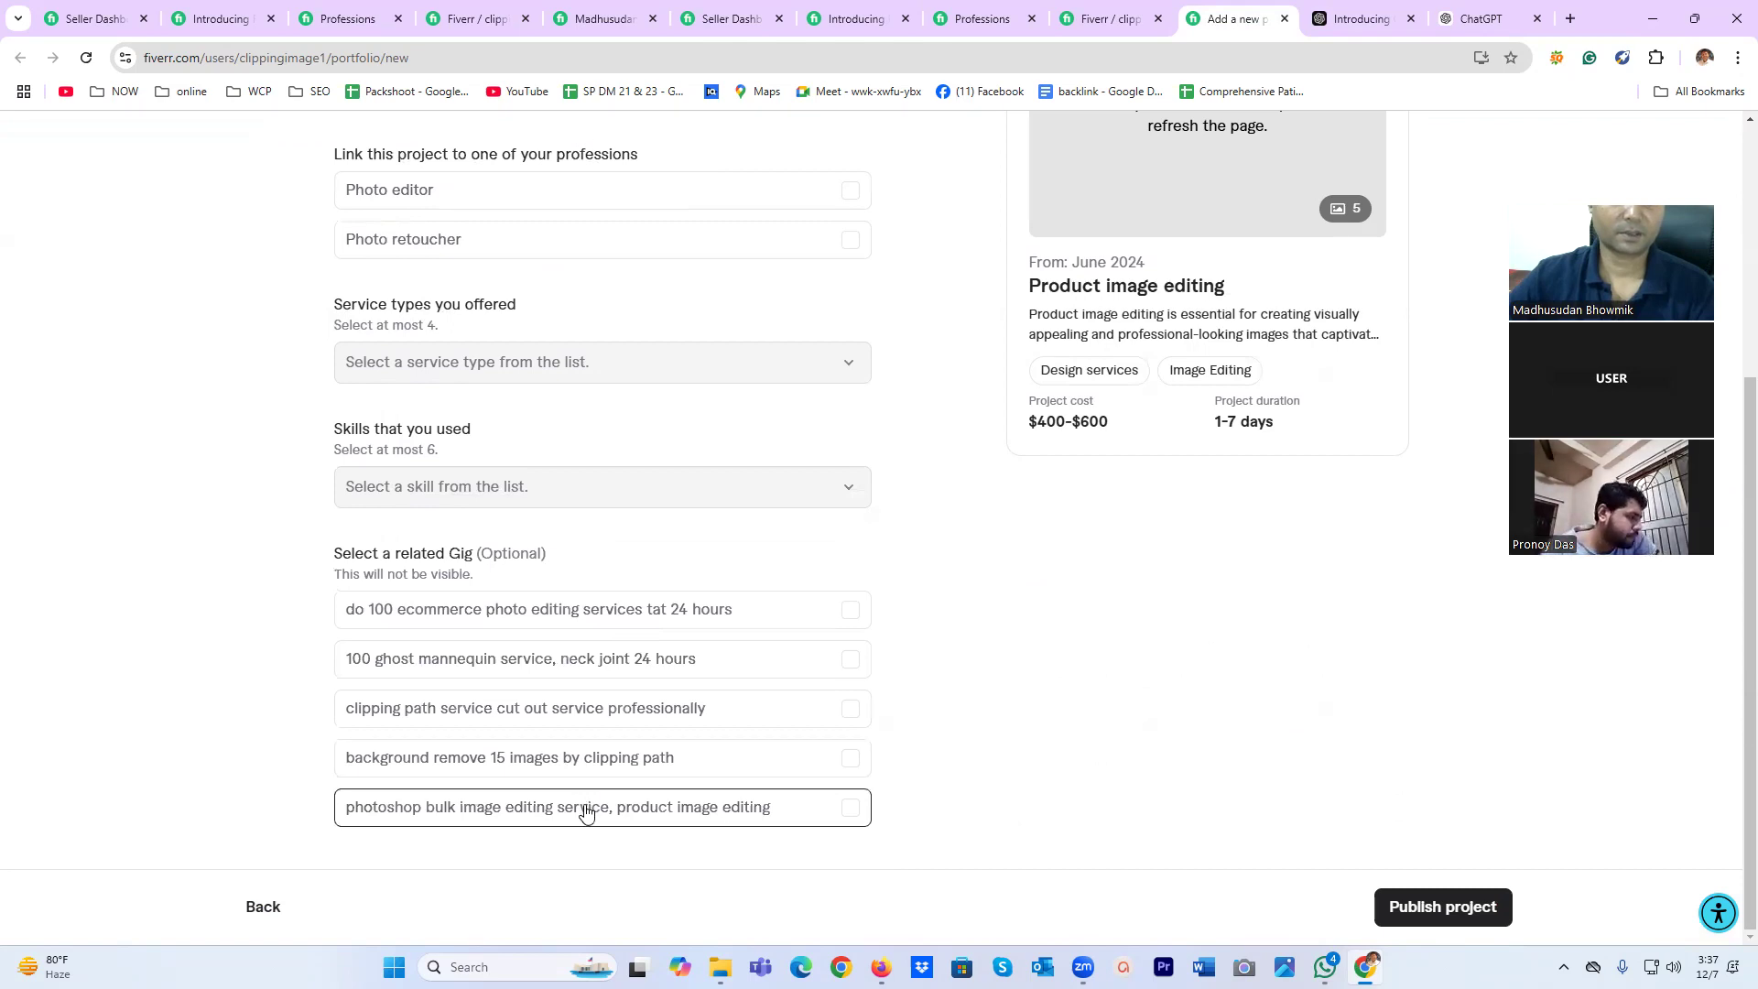
{"action": "left_click", "coordinate": [628, 615]}
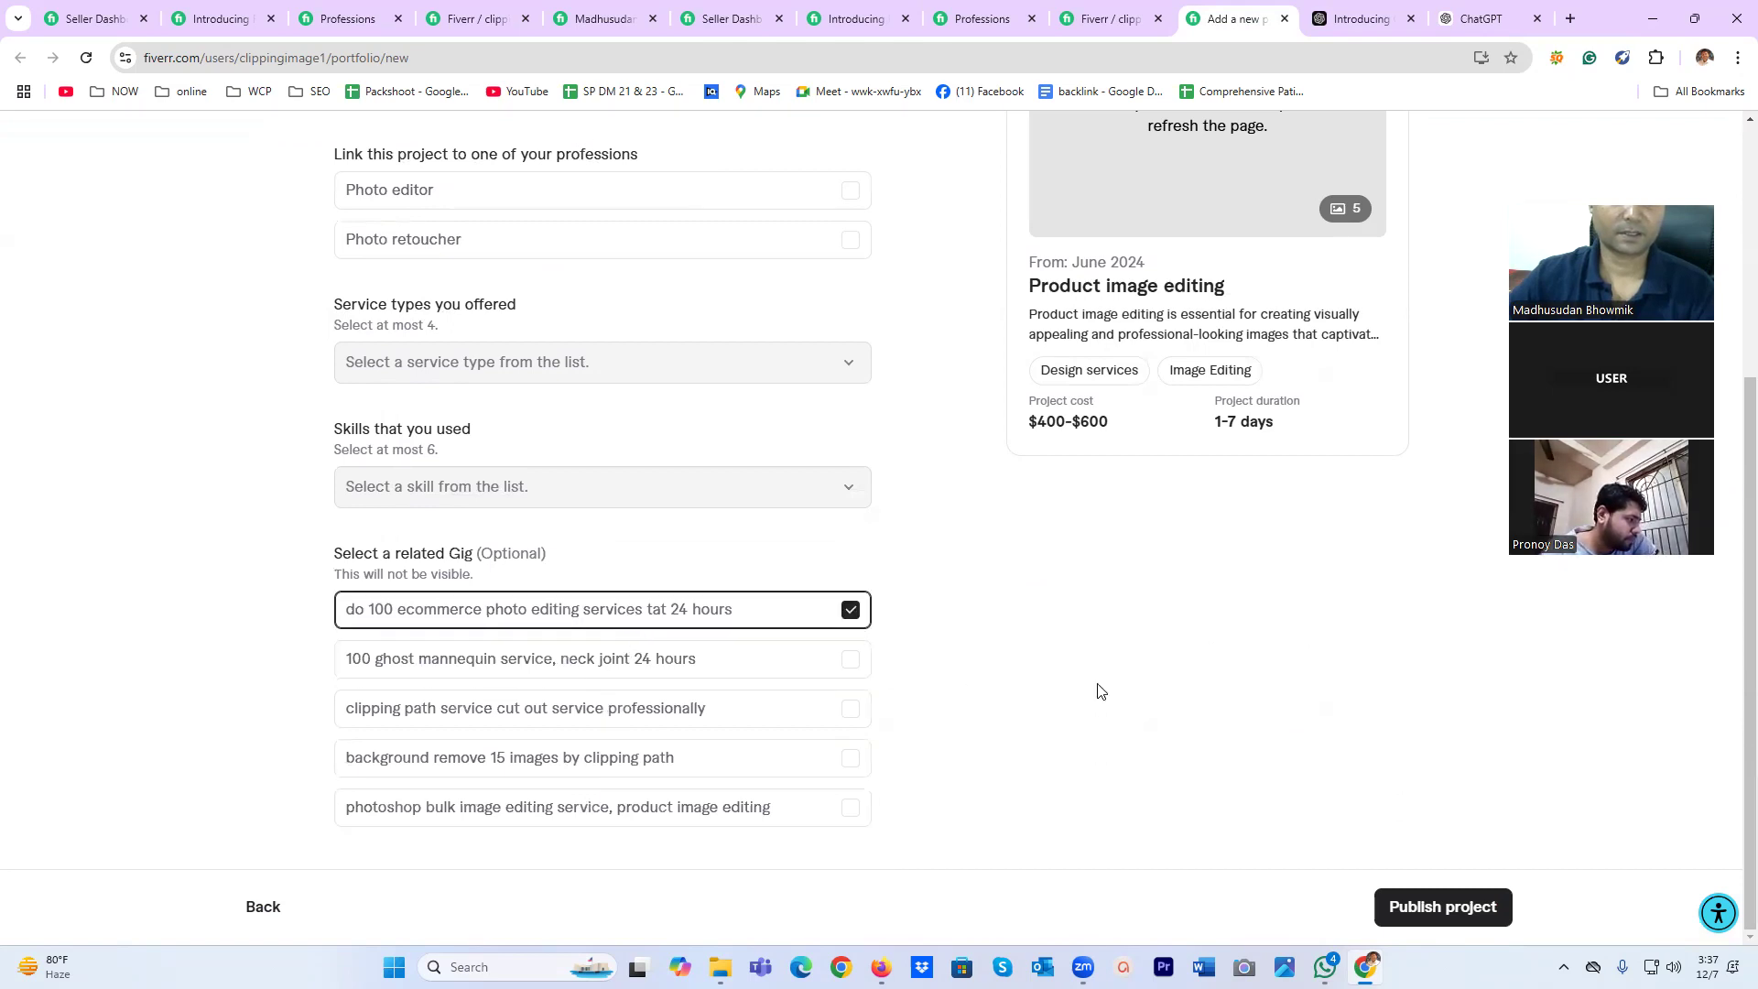
{"action": "left_click", "coordinate": [1452, 917]}
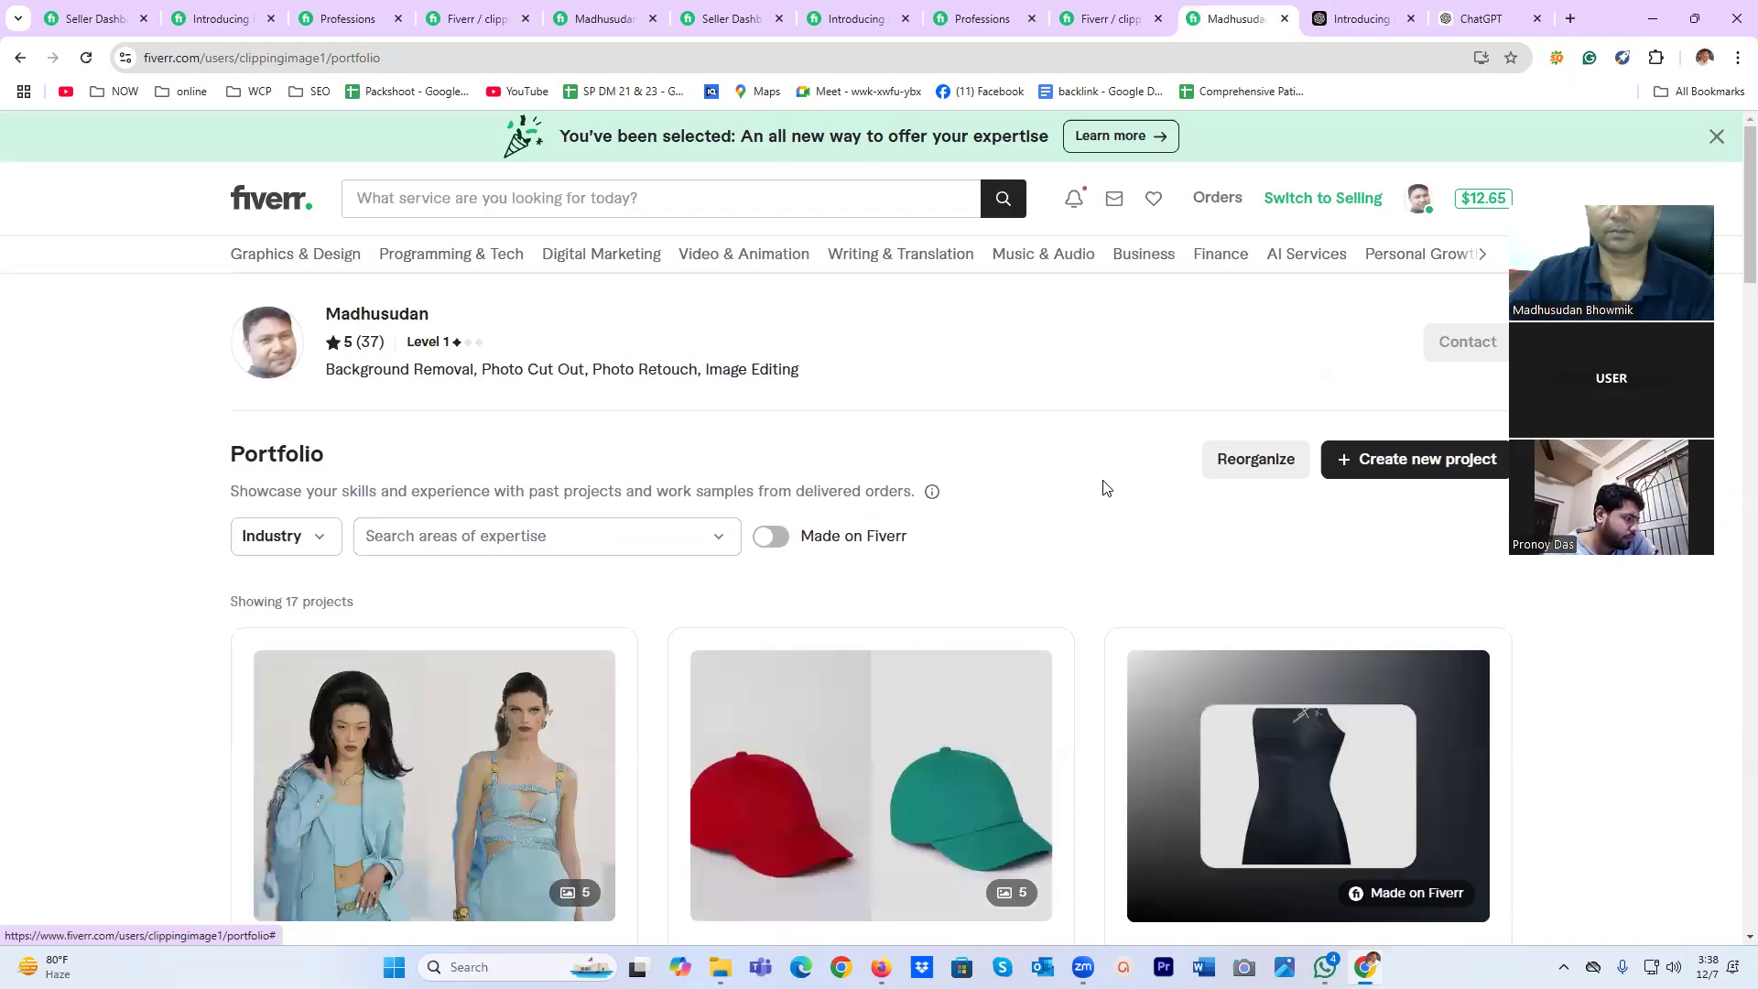
Look through the projects on the portfolio page and the content of the seller dashboard.
{"action": "scroll", "coordinate": [1012, 368], "scroll_direction": "down", "scroll_amount": 1}
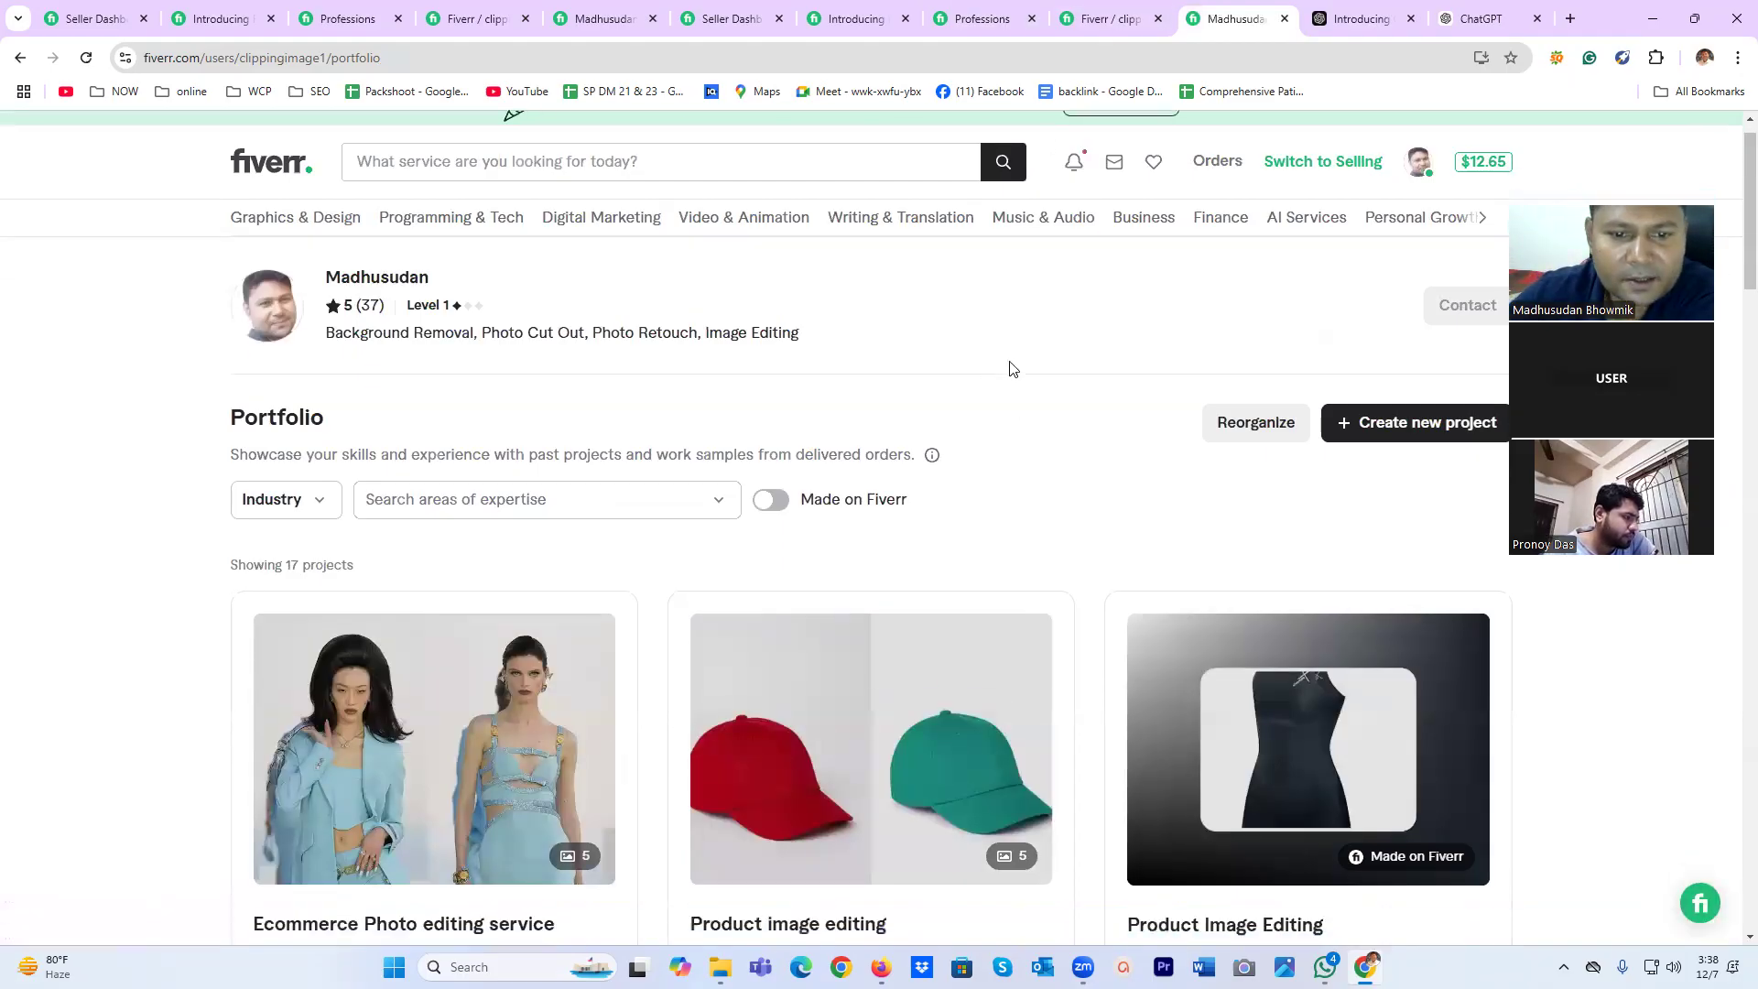
{"action": "scroll", "coordinate": [1012, 368], "scroll_direction": "down", "scroll_amount": 20}
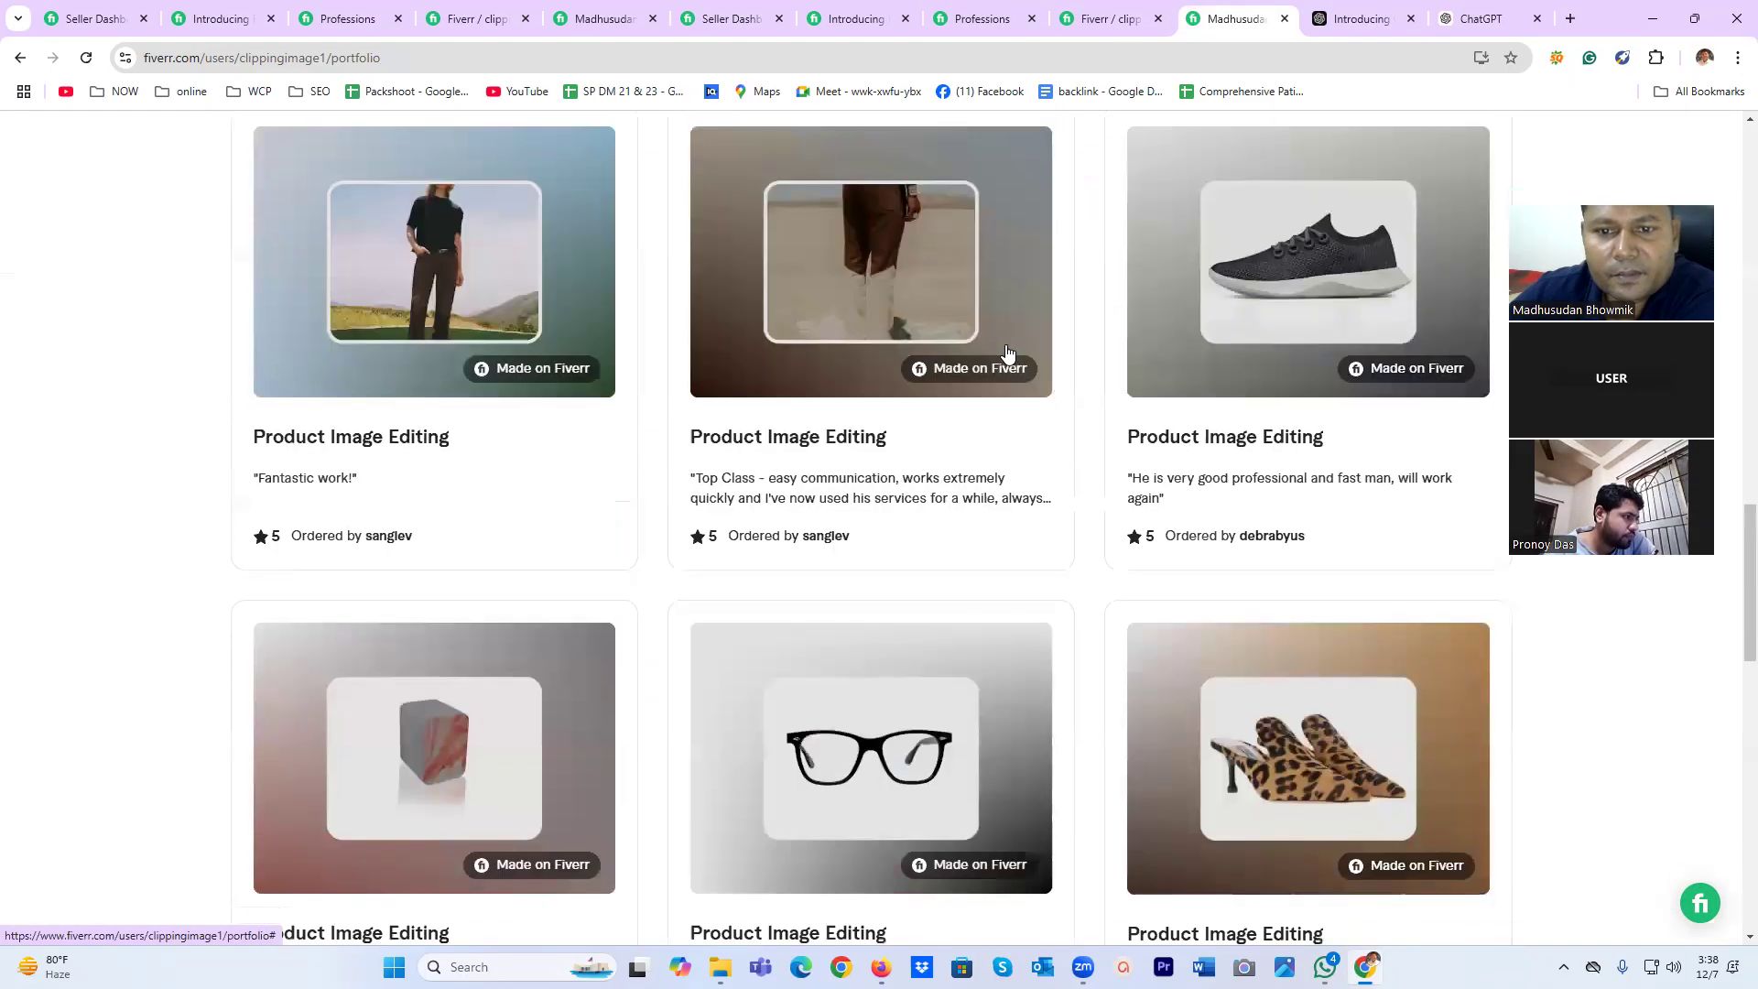
{"action": "scroll", "coordinate": [1007, 348], "scroll_direction": "down", "scroll_amount": 10}
{"action": "scroll", "coordinate": [1003, 333], "scroll_direction": "up", "scroll_amount": 15}
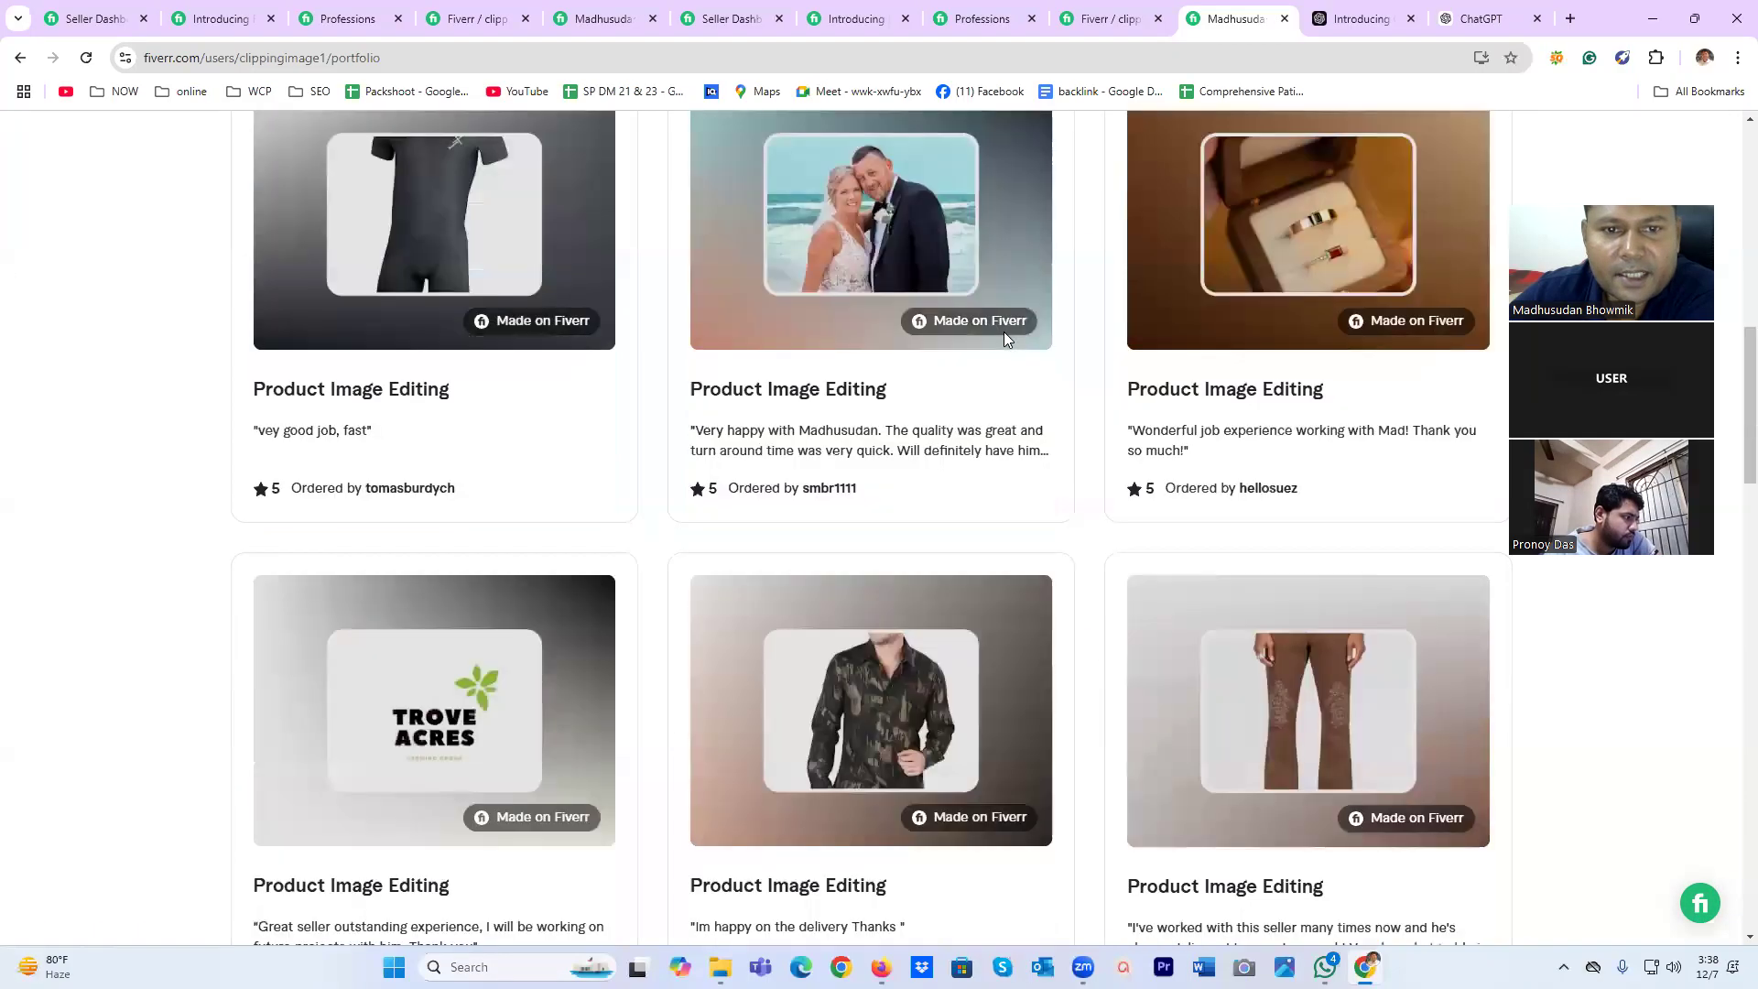
{"action": "scroll", "coordinate": [1004, 332], "scroll_direction": "up", "scroll_amount": 10}
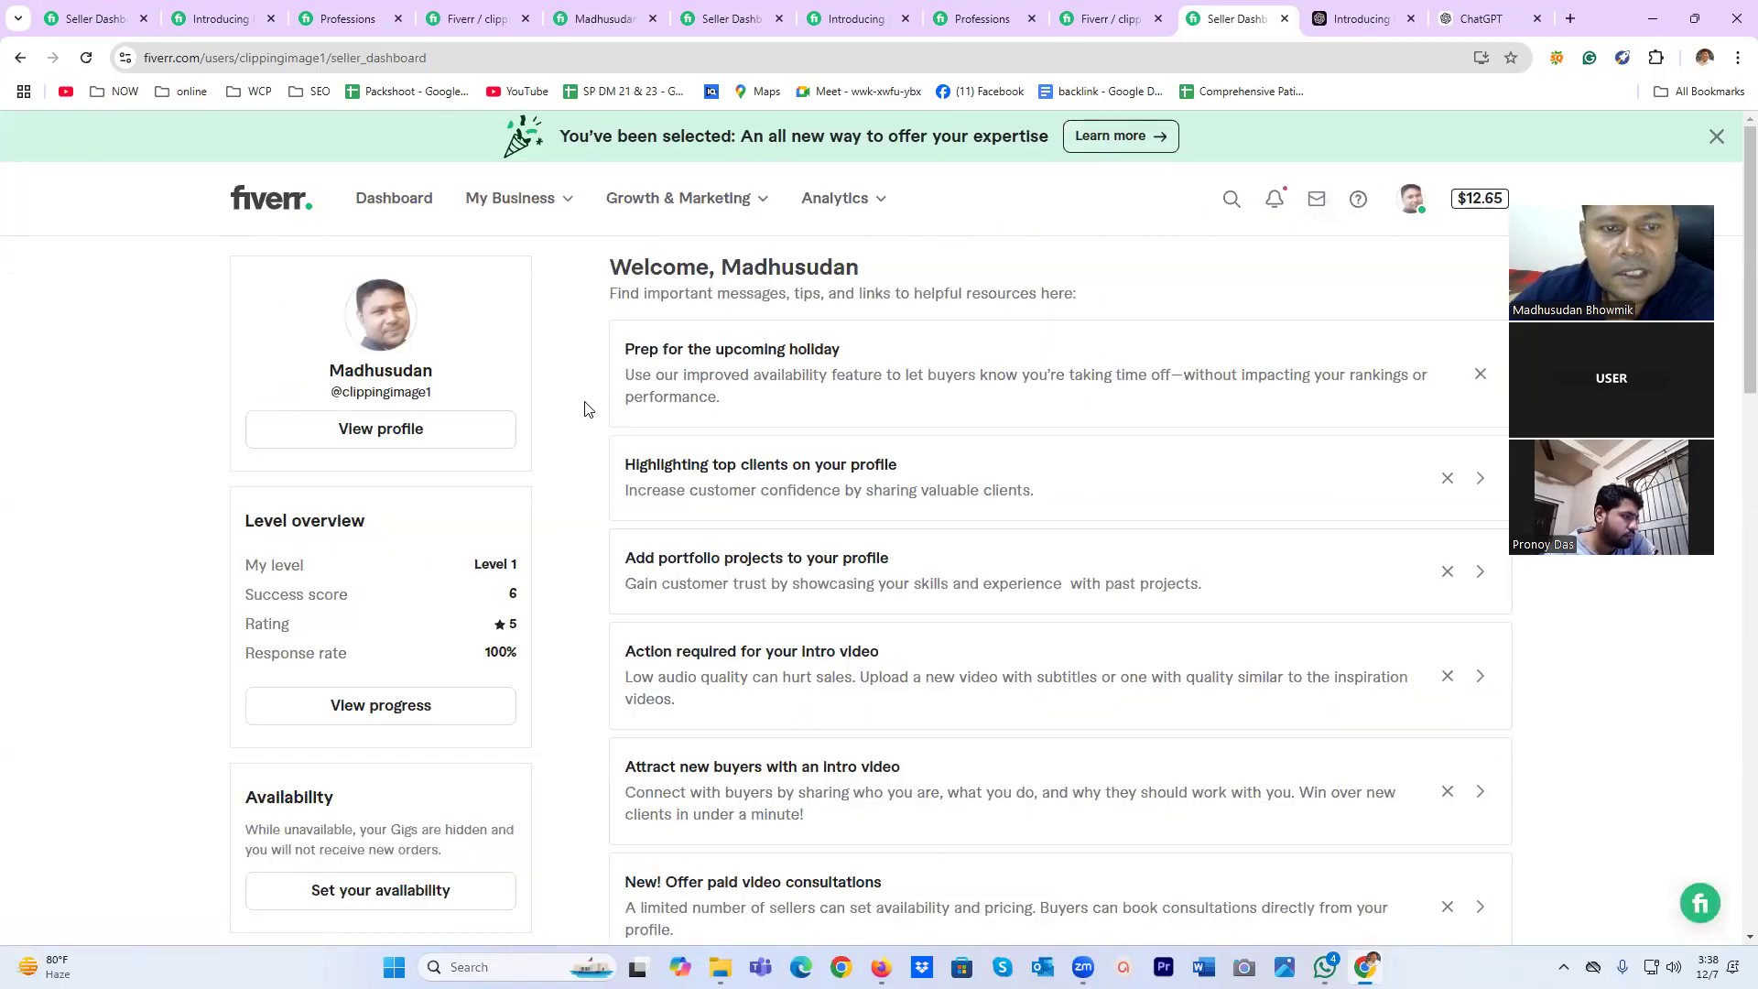
{"action": "scroll", "coordinate": [938, 395], "scroll_direction": "down", "scroll_amount": 20}
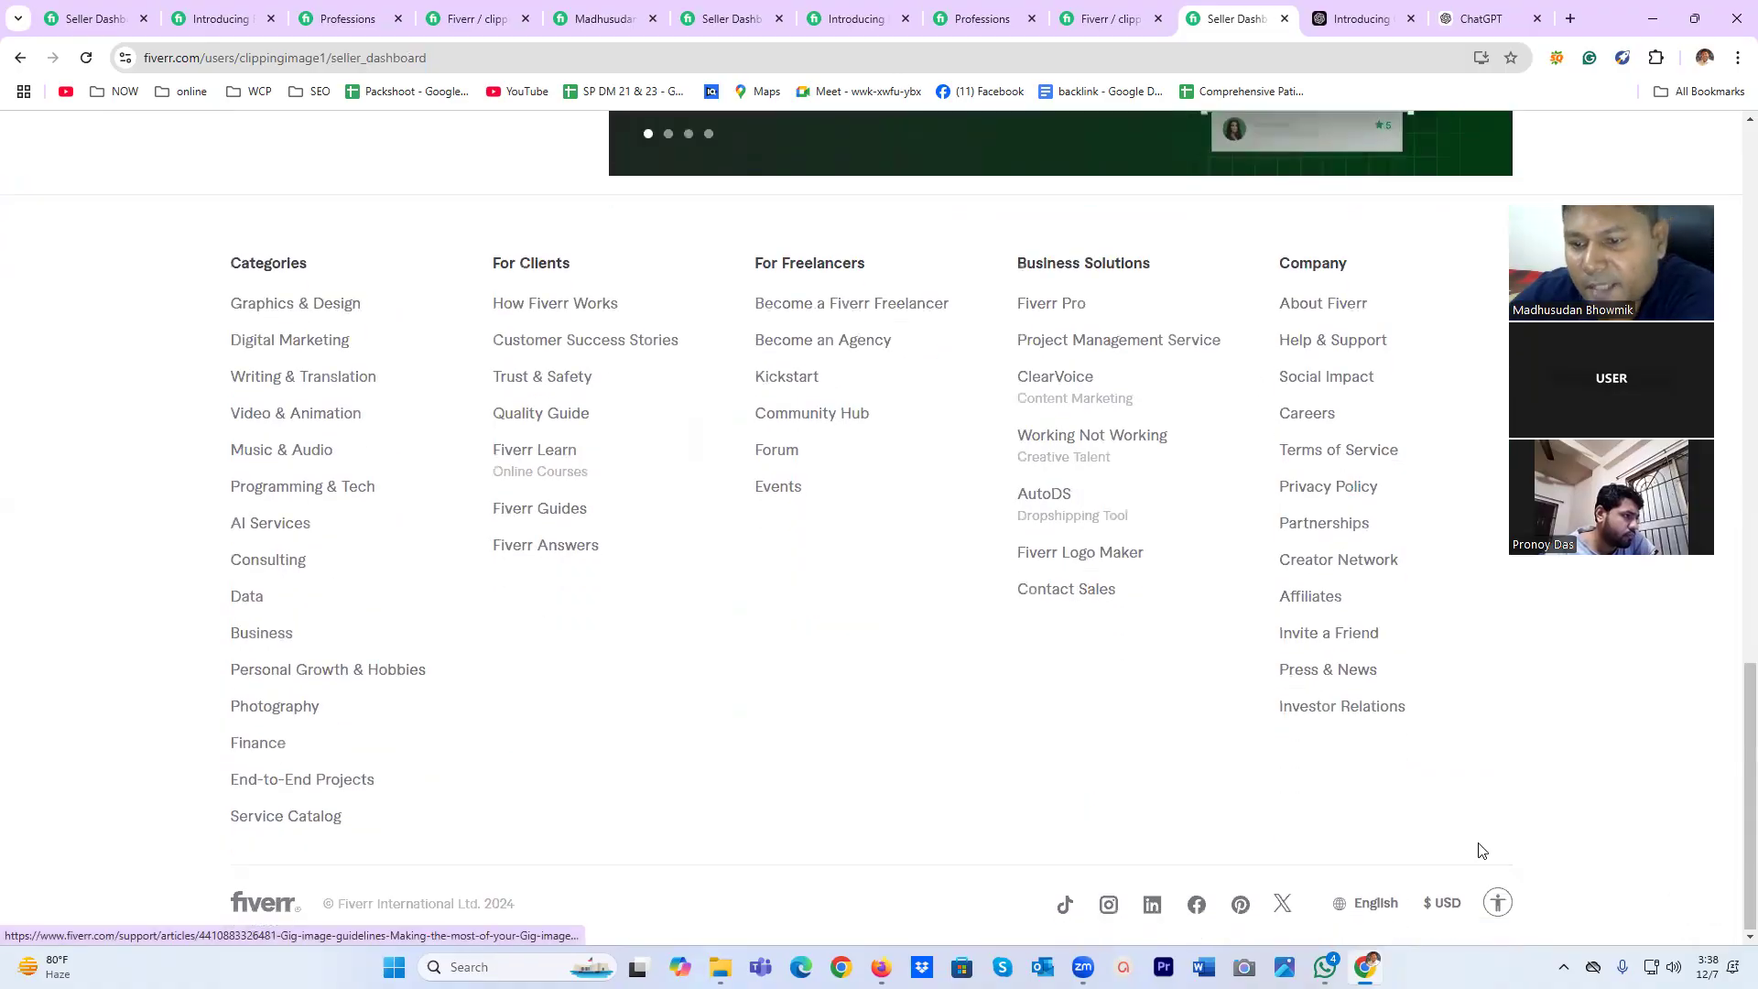